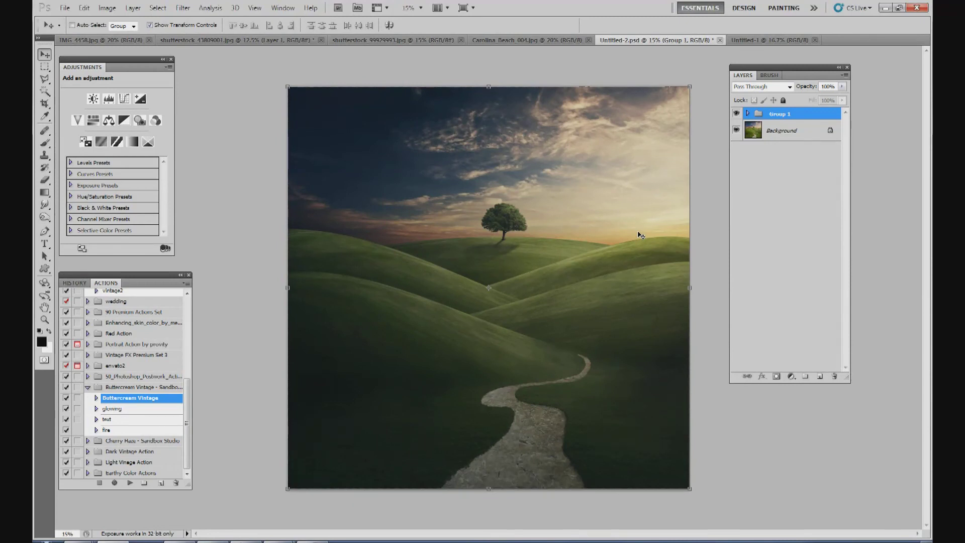
Step: Review the field, tree, stone texture and sunset sky source images, viewing the Carolina_Beach_004 sky photo at 20%
left_click(777, 133)
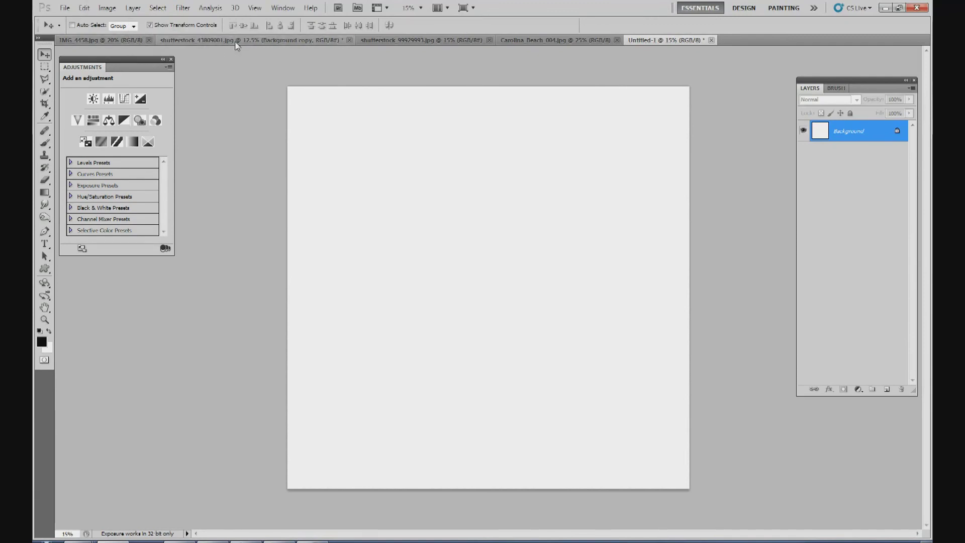
left_click(113, 40)
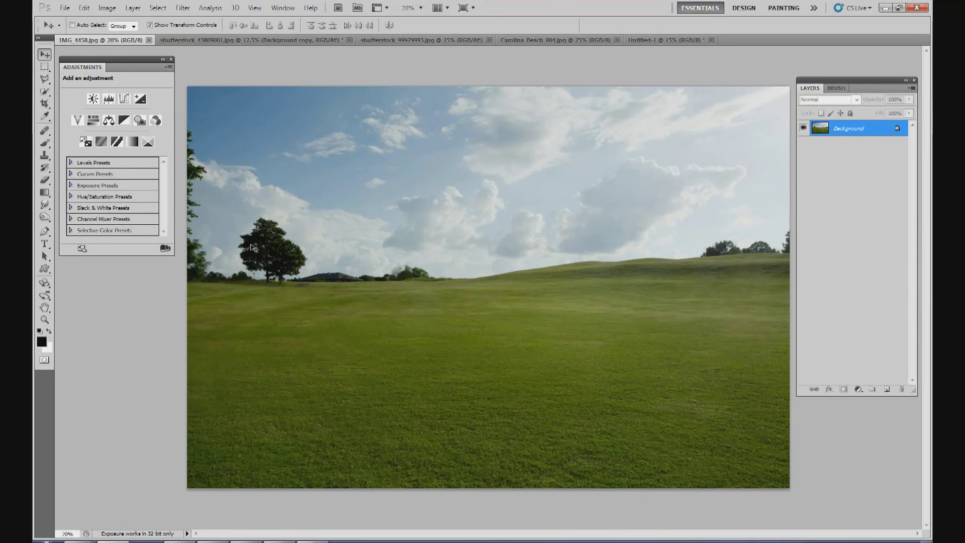
left_click(209, 40)
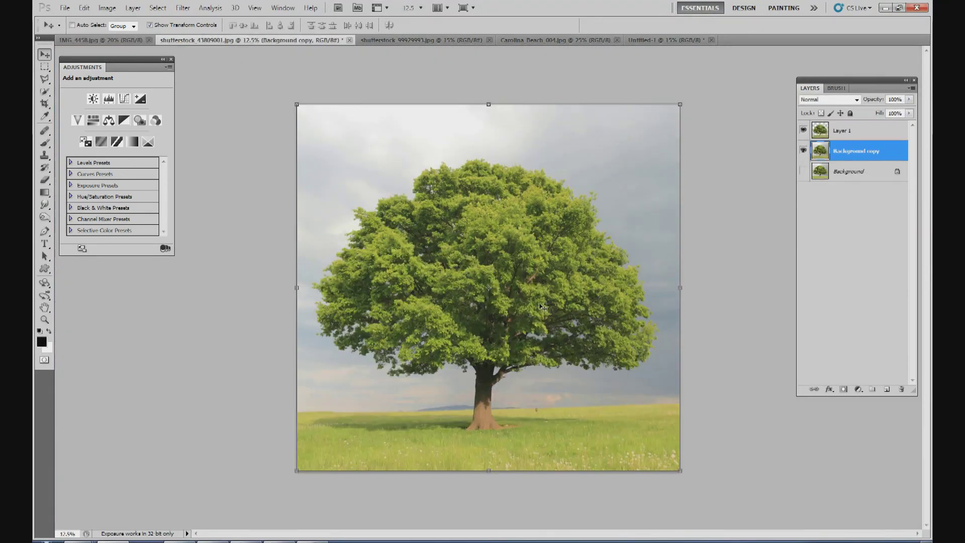
left_click_drag(495, 316, 470, 316)
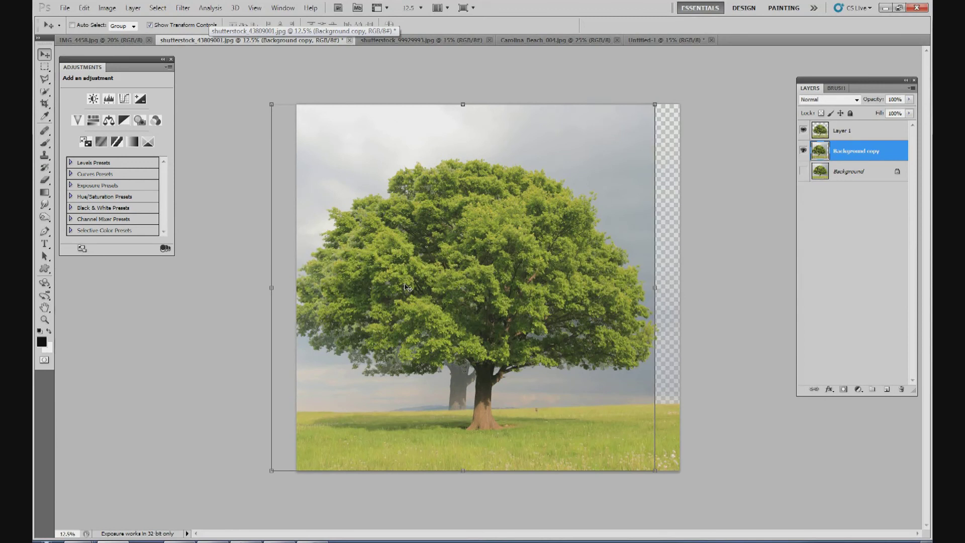
key("ctrl+z")
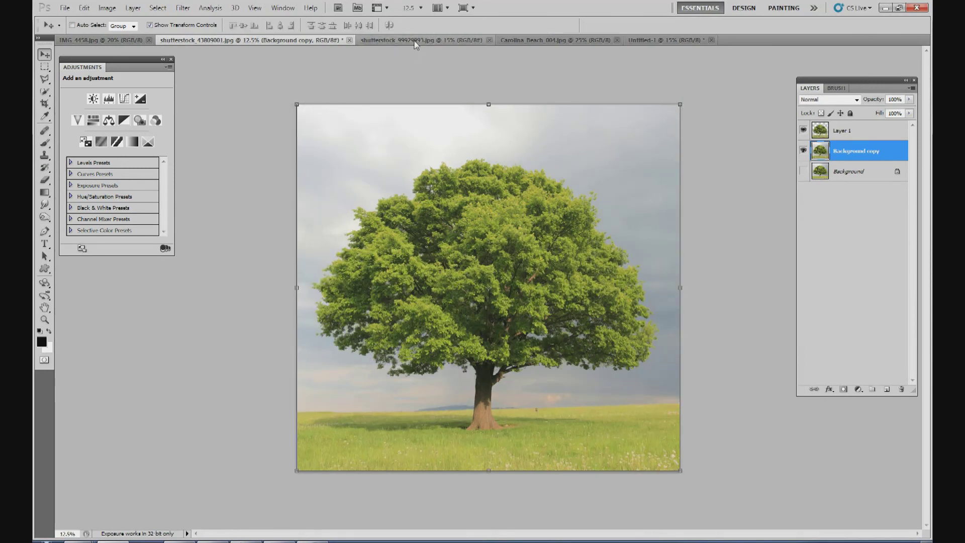
left_click(392, 40)
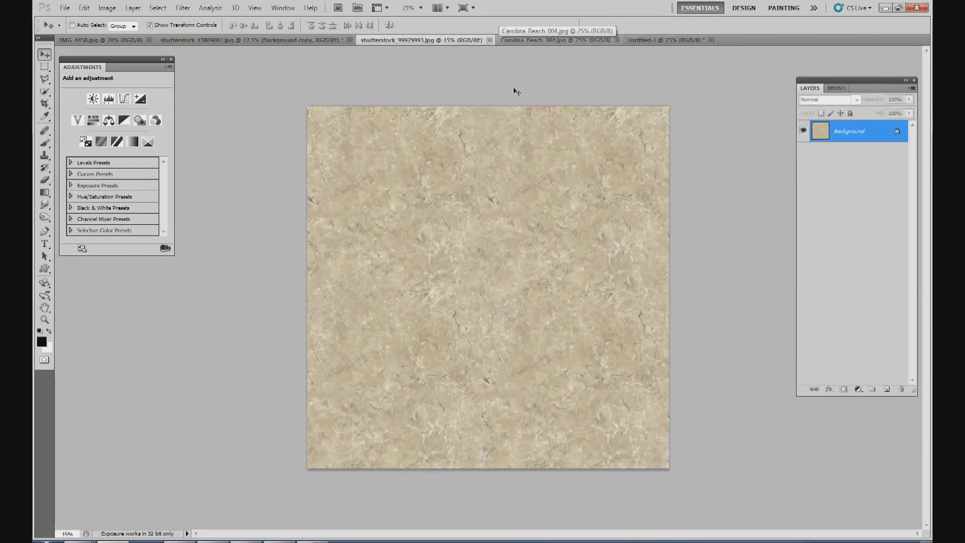
left_click(531, 41)
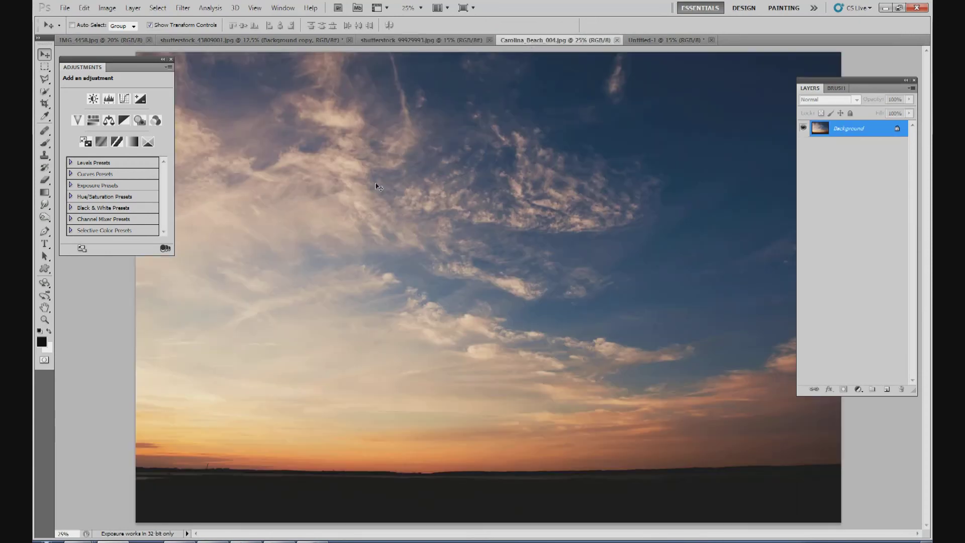
left_click(406, 8)
type("20")
key("Return")
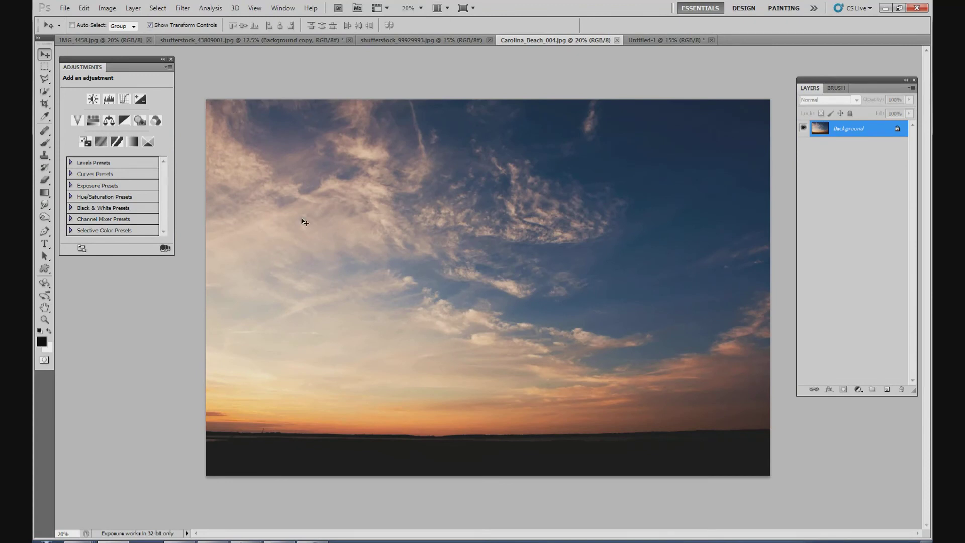
Step: Go through the open source images once more and return to the blank Untitled-1 document
left_click(115, 42)
left_click(191, 41)
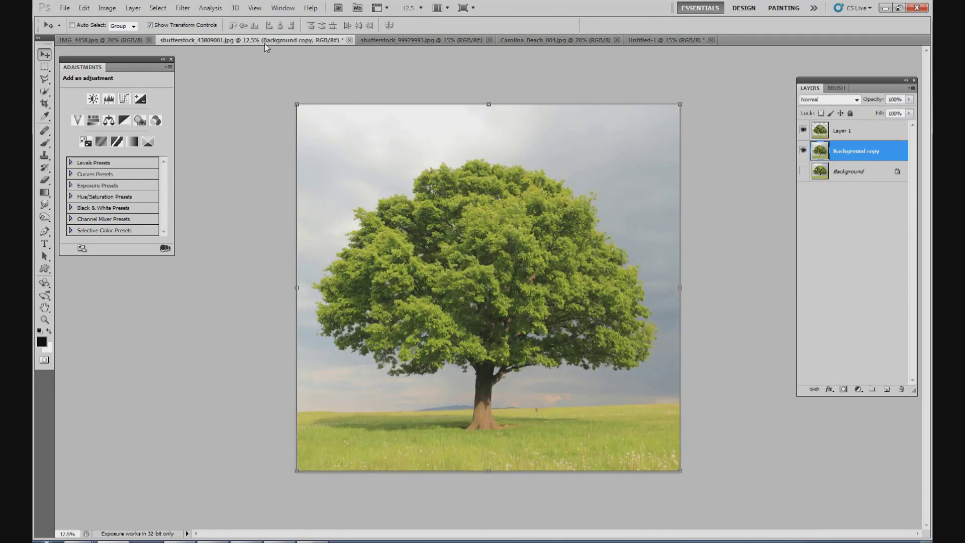
left_click(378, 40)
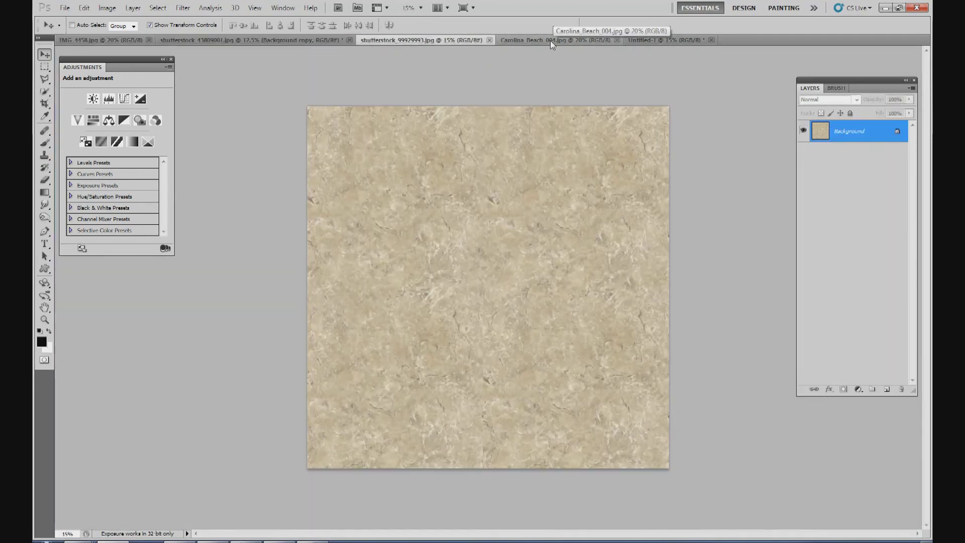
left_click(552, 44)
left_click(648, 42)
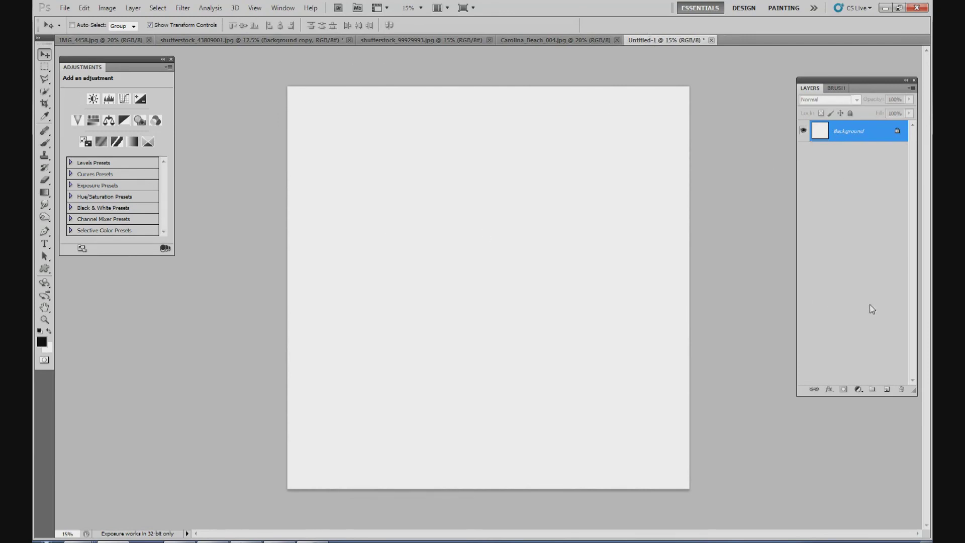
Step: Add a new layer and brush five black curved outlines of overlapping hills, with a rounded hill at the back
left_click(886, 390)
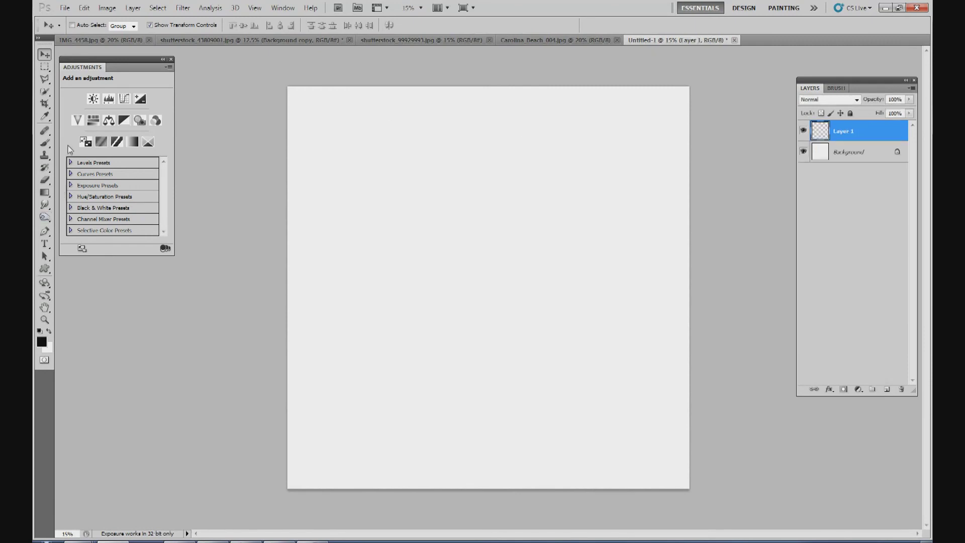
left_click(45, 143)
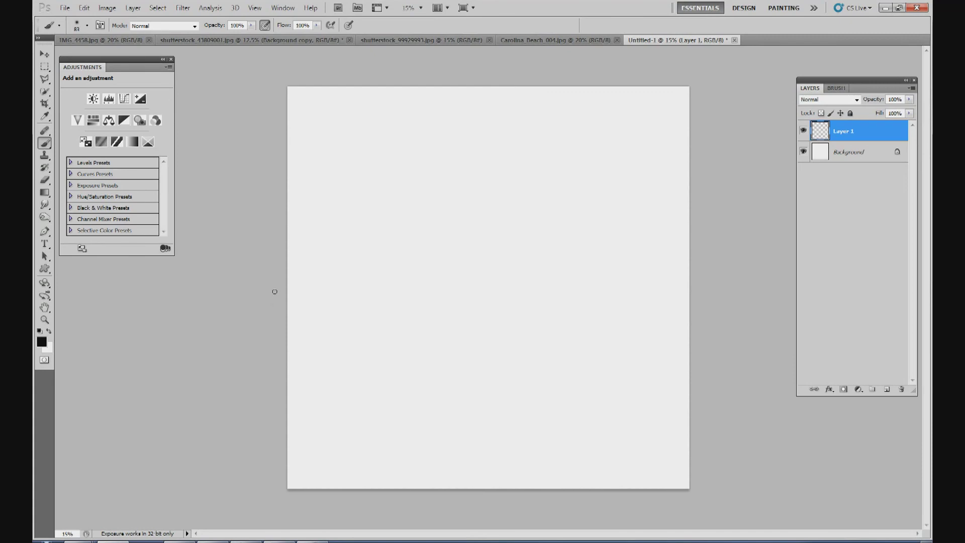
mouse_move(290, 280)
left_mouse_down()
mouse_move(338, 279)
mouse_move(375, 296)
mouse_move(444, 368)
mouse_move(495, 385)
mouse_move(664, 394)
mouse_move(706, 337)
left_mouse_up()
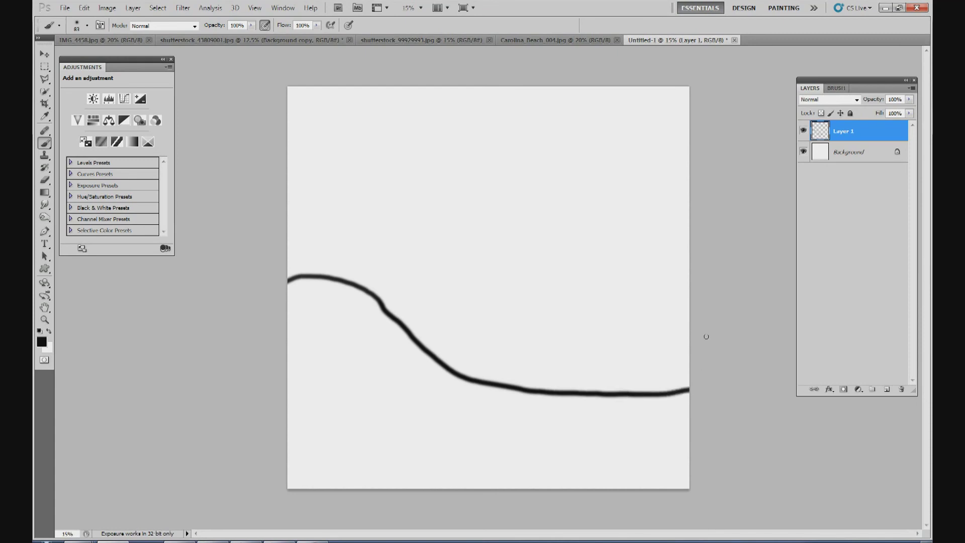
mouse_move(683, 272)
left_mouse_down()
mouse_move(647, 274)
mouse_move(541, 334)
mouse_move(451, 358)
left_mouse_up()
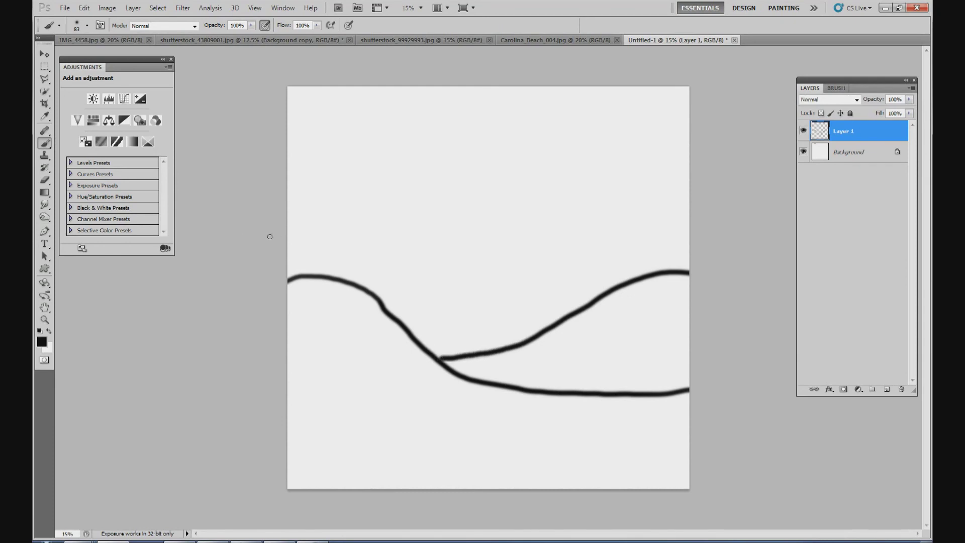
mouse_move(277, 234)
left_mouse_down()
mouse_move(379, 238)
mouse_move(488, 296)
mouse_move(564, 315)
left_mouse_up()
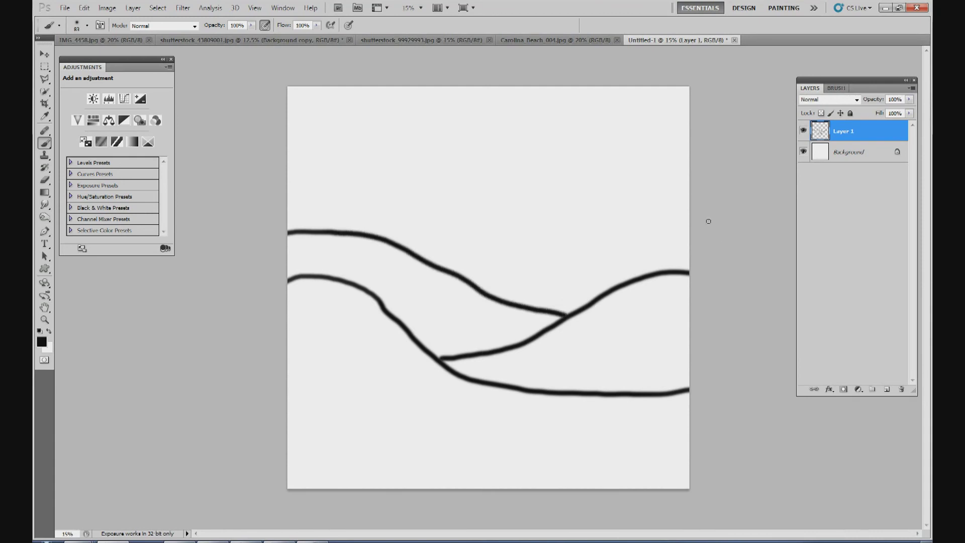
mouse_move(694, 220)
left_mouse_down()
mouse_move(601, 228)
mouse_move(529, 271)
mouse_move(481, 284)
left_mouse_up()
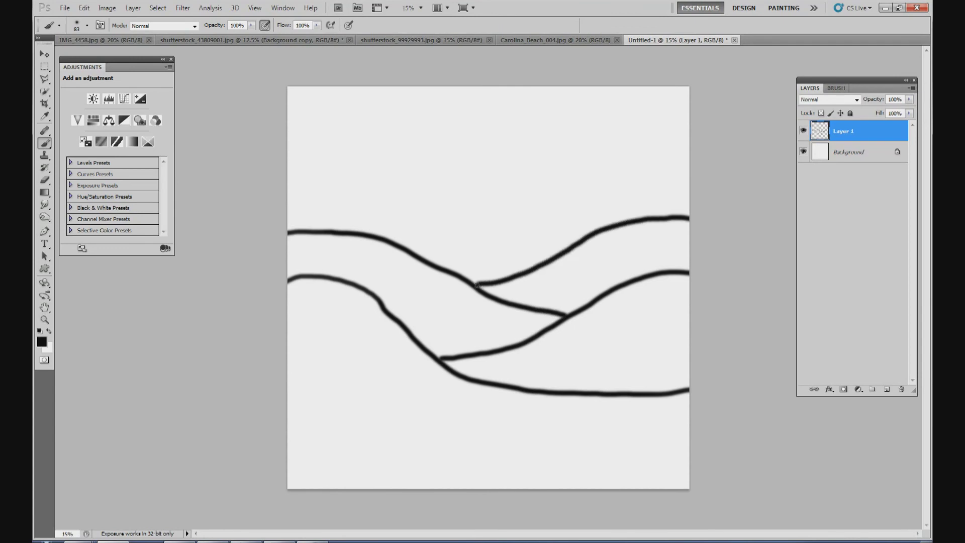
right_click(489, 273)
left_click(358, 230)
mouse_move(358, 231)
left_mouse_down()
mouse_move(480, 208)
mouse_move(600, 229)
left_mouse_up()
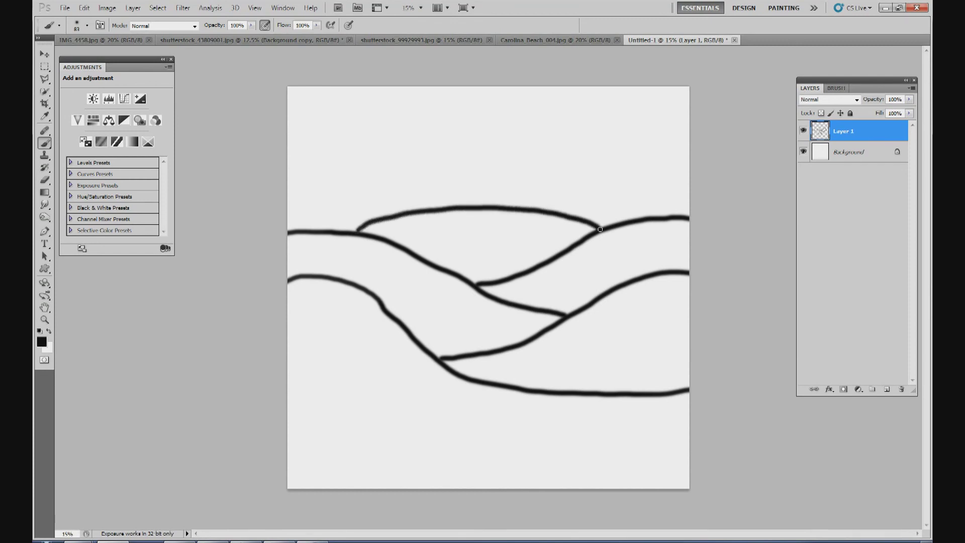
Step: Brush a small tree on the rear hill and add three clouds and a rayed sun in the upper-right sky
mouse_move(492, 205)
left_mouse_down()
mouse_move(493, 196)
mouse_move(515, 194)
mouse_move(509, 169)
mouse_move(484, 164)
mouse_move(472, 181)
mouse_move(493, 196)
left_mouse_up()
mouse_move(322, 113)
left_mouse_down()
mouse_move(358, 124)
mouse_move(359, 112)
mouse_move(325, 115)
left_mouse_up()
mouse_move(538, 111)
left_mouse_down()
mouse_move(558, 122)
mouse_move(568, 107)
mouse_move(542, 108)
left_mouse_up()
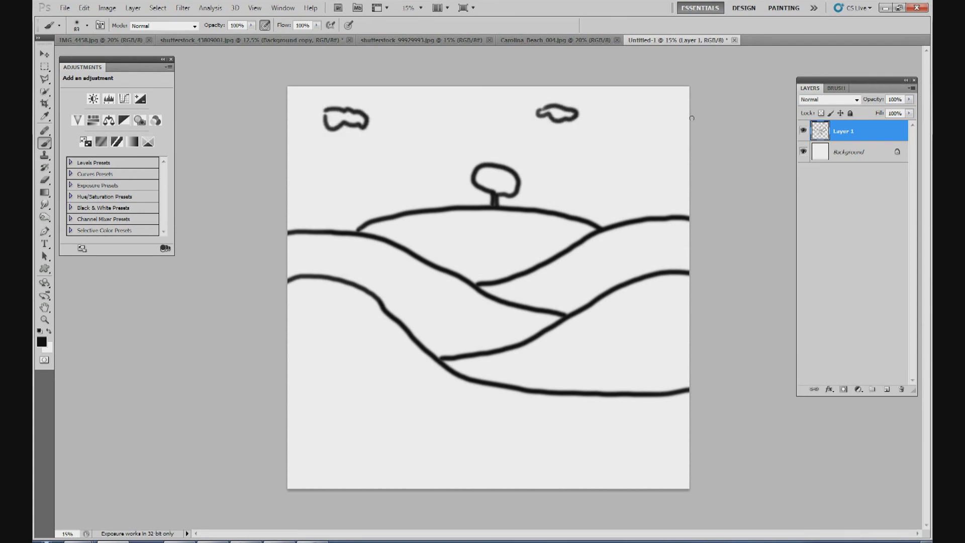
mouse_move(683, 96)
left_mouse_down()
mouse_move(670, 107)
mouse_move(688, 131)
mouse_move(642, 114)
mouse_move(662, 148)
left_mouse_up()
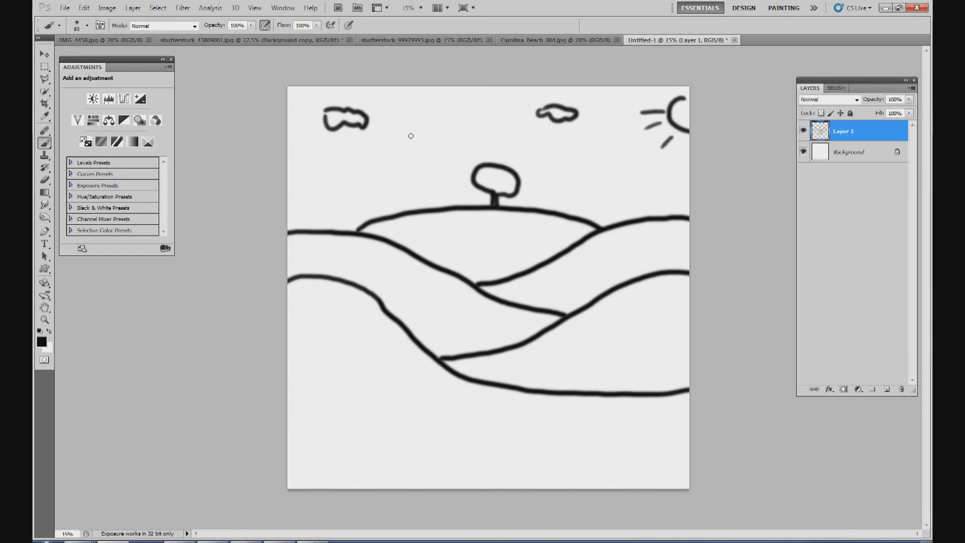
mouse_move(387, 111)
left_mouse_down()
mouse_move(408, 112)
mouse_move(401, 107)
left_mouse_up()
Step: Select the full-width grass area below the horizon in IMG_4458.jpg and copy it into the Untitled-1 document
left_click(125, 40)
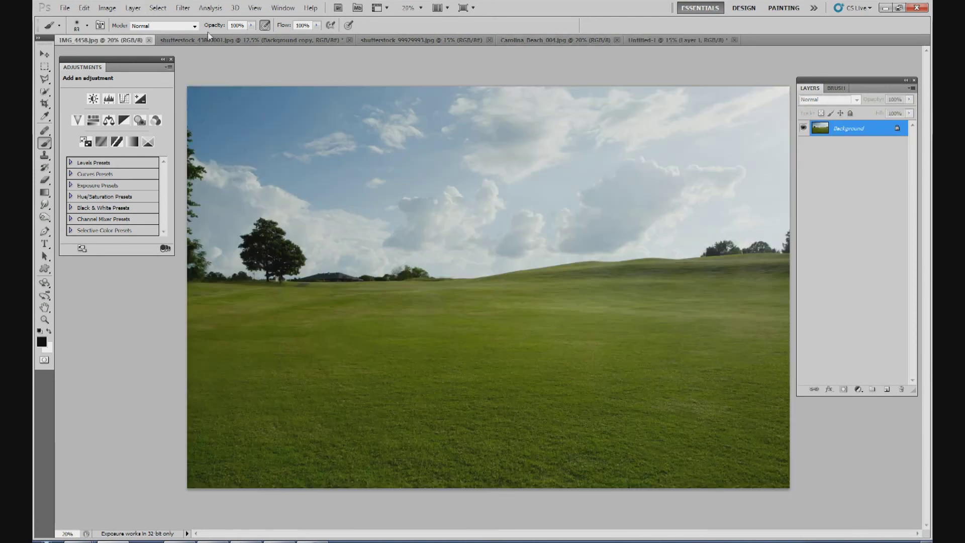
left_click(46, 67)
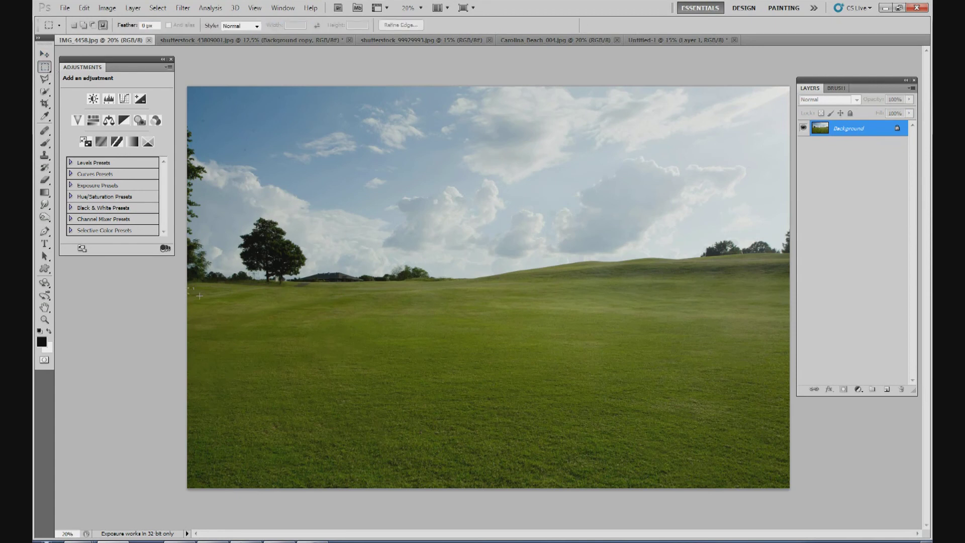
left_click_drag(431, 373, 829, 492)
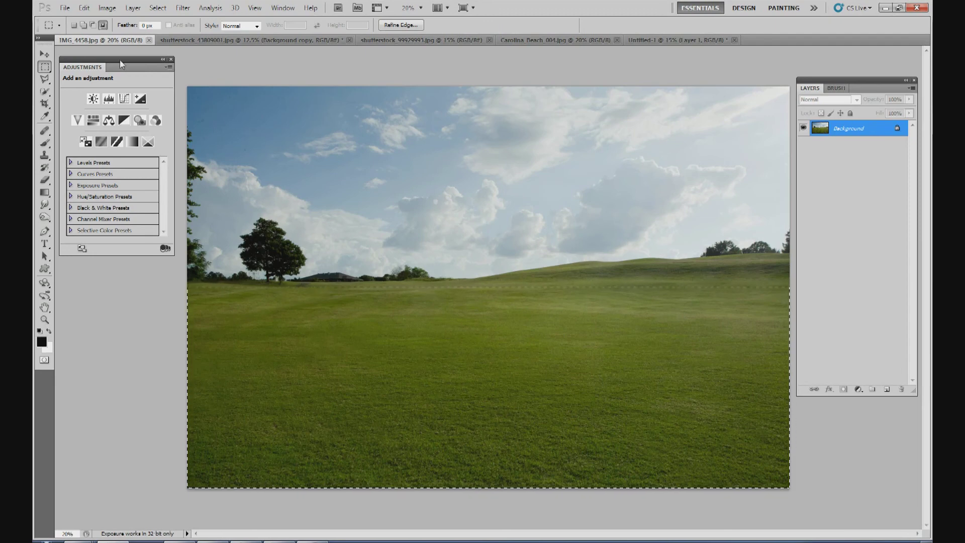
left_click(52, 57)
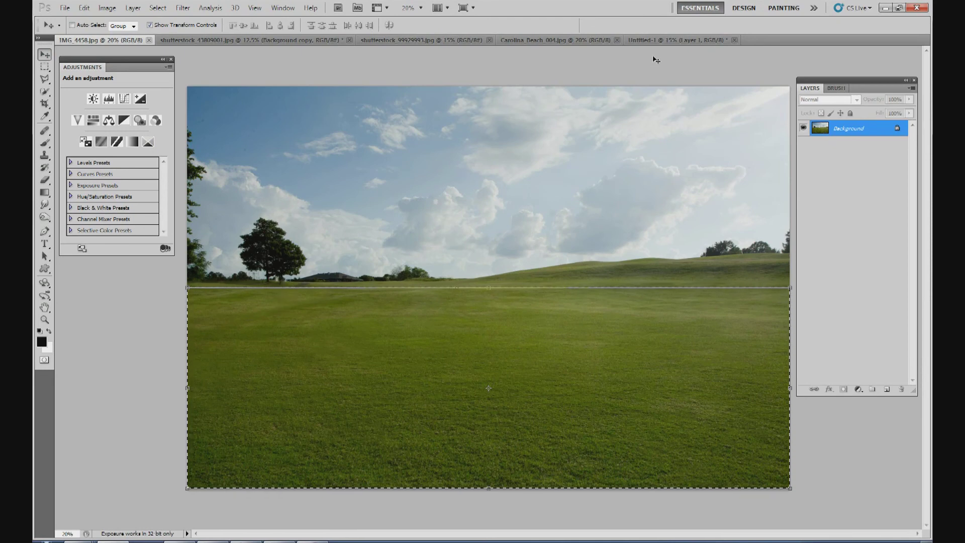
left_click(650, 41)
mouse_move(654, 47)
left_mouse_down()
mouse_move(656, 146)
mouse_move(674, 219)
left_mouse_up()
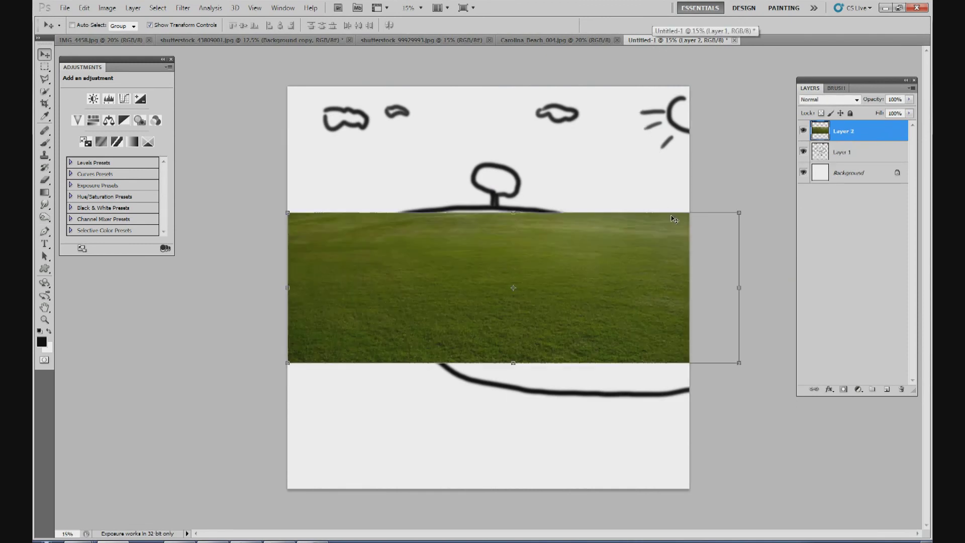
Step: Place the grass layer beneath the sketch layer and fit it over the foreground hills, scaled proportionally to about 92.66%
mouse_move(621, 241)
left_mouse_down()
mouse_move(609, 299)
mouse_move(584, 276)
mouse_move(595, 289)
mouse_move(570, 354)
mouse_move(577, 312)
mouse_move(585, 356)
mouse_move(646, 340)
mouse_move(596, 328)
mouse_move(534, 350)
left_mouse_up()
left_click_drag(843, 142, 843, 156)
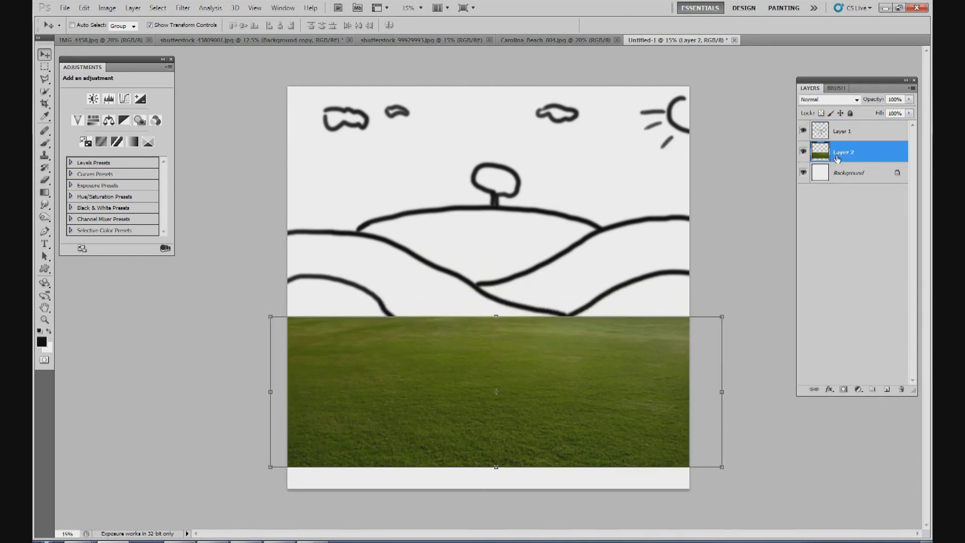
left_click_drag(476, 358, 520, 313)
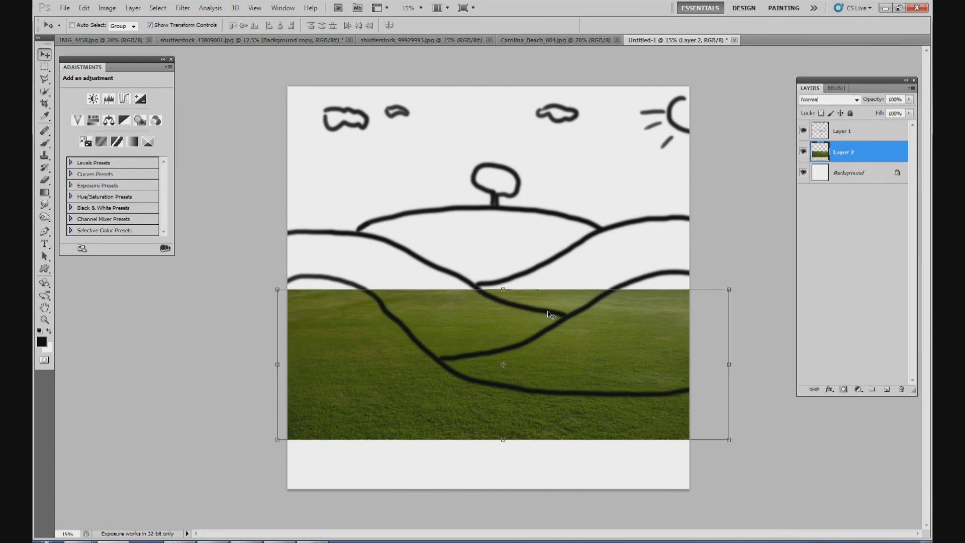
left_click_drag(512, 261, 505, 253)
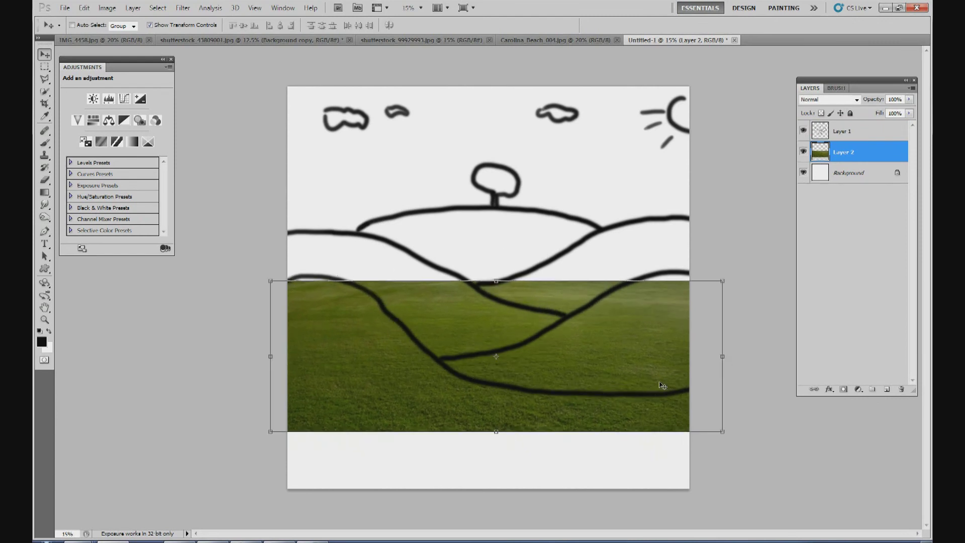
left_click_drag(477, 321, 479, 315)
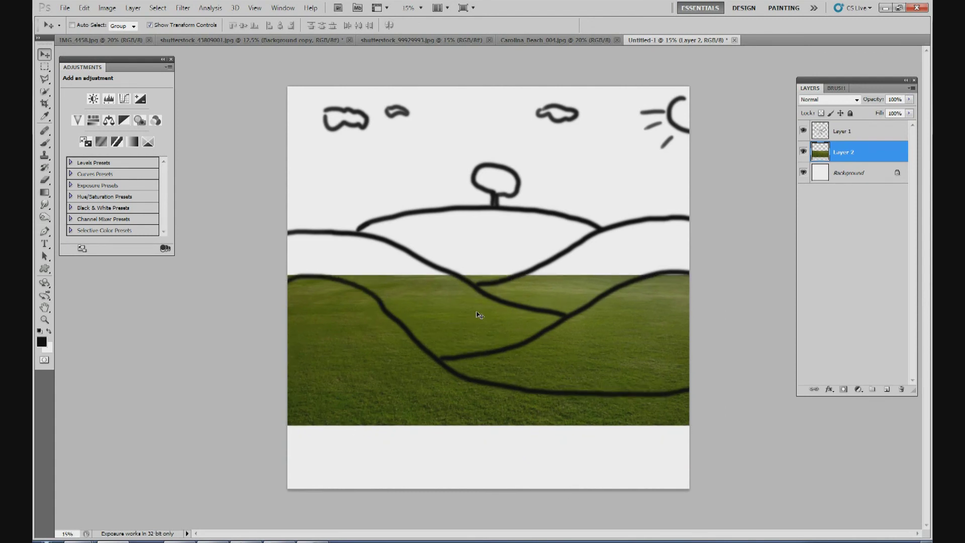
left_click_drag(724, 275, 691, 286)
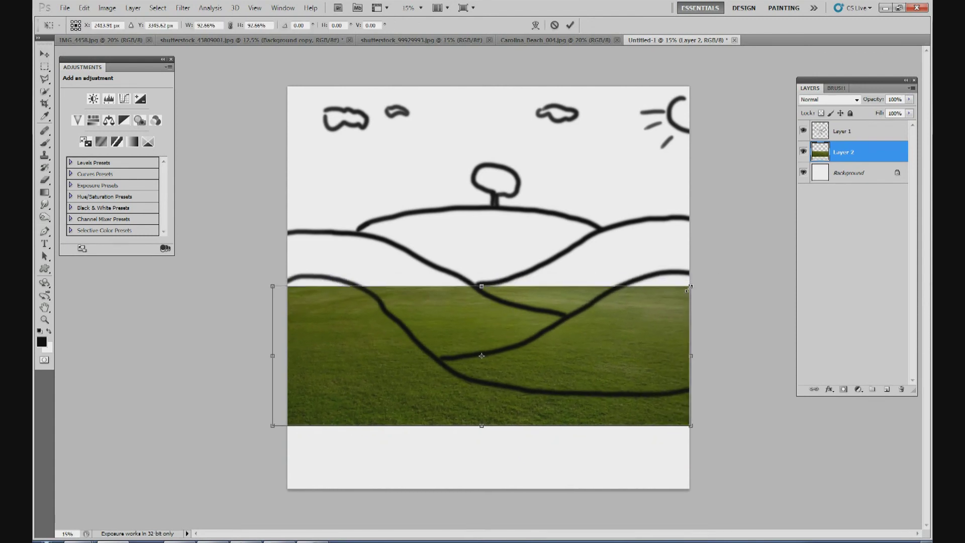
left_click(571, 24)
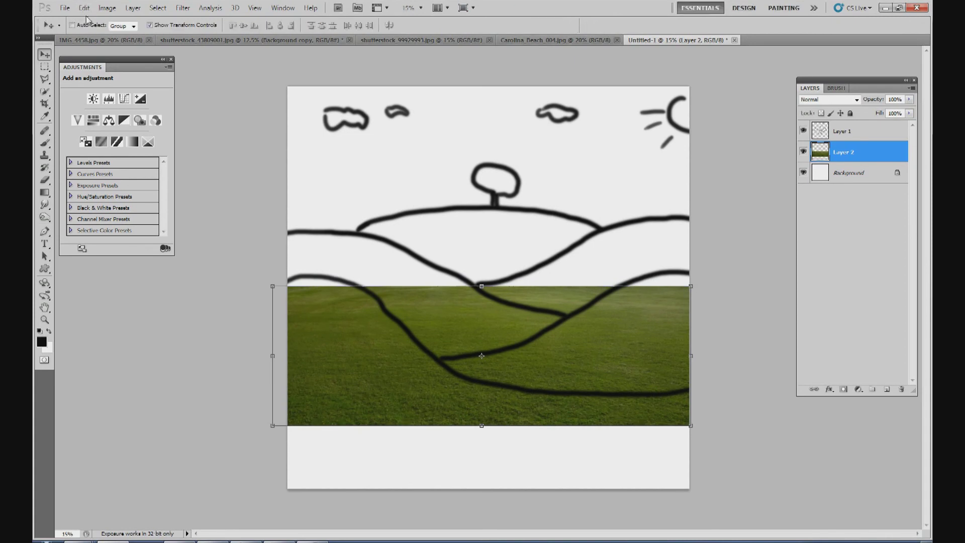
Step: Warp the Layer 2 grass into a hillside that crests at the left canvas edge and slopes down to a valley on the right
left_click(84, 7)
mouse_move(132, 221)
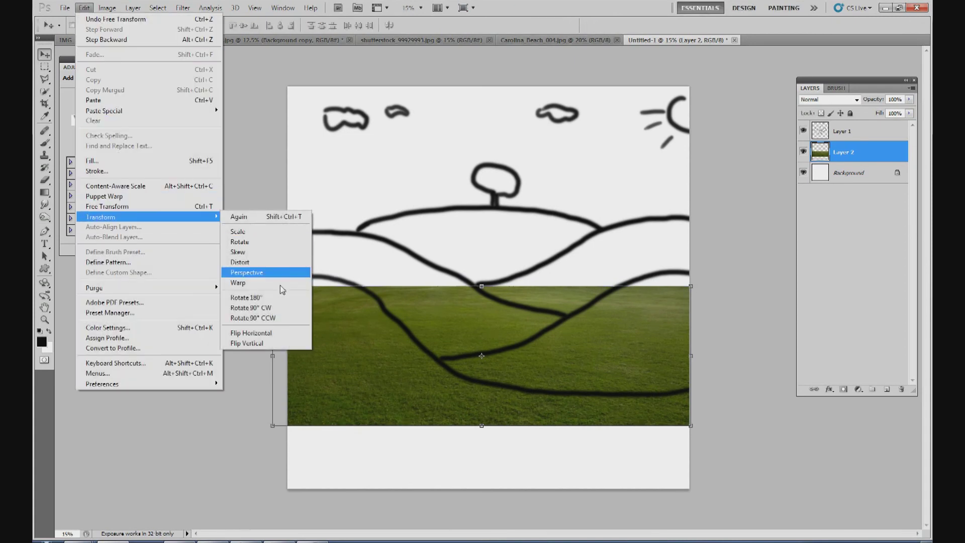
left_click(265, 283)
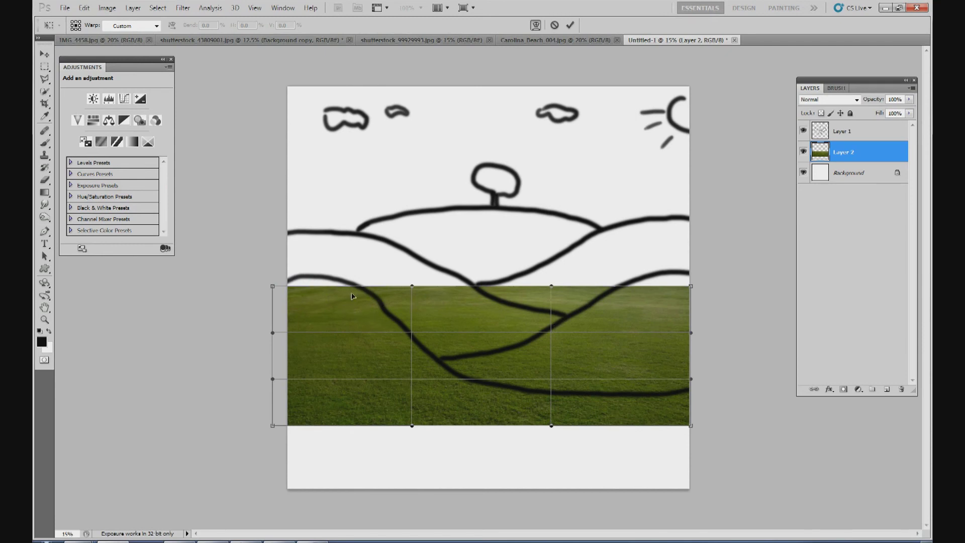
left_click_drag(338, 309, 411, 290)
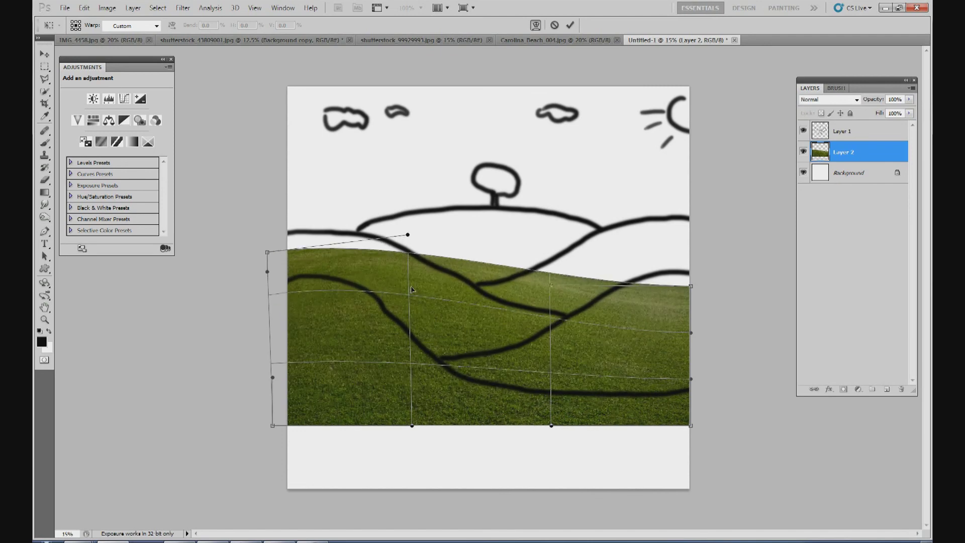
left_click_drag(523, 290, 693, 327)
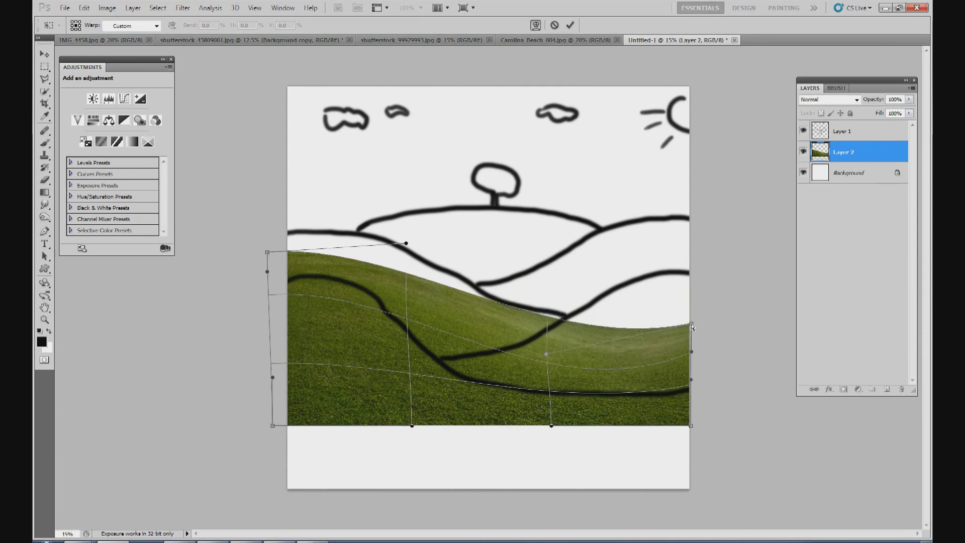
left_click_drag(651, 383, 691, 347)
left_click_drag(515, 336, 514, 344)
left_click_drag(312, 265, 269, 272)
left_click_drag(408, 316, 409, 313)
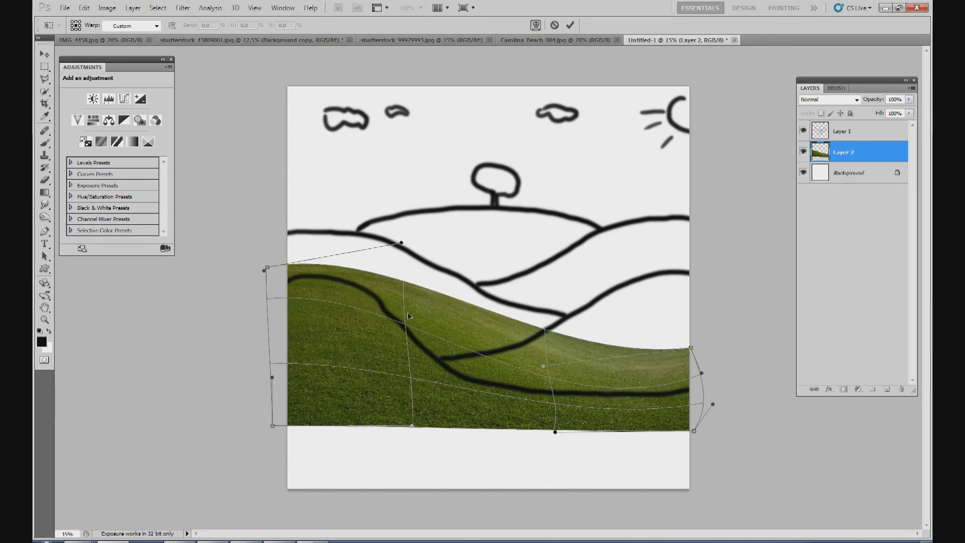
Step: Refine the Layer 2 warp so its crest meets the left foreground outline and the right side dips smoothly, and apply it
left_click_drag(481, 341, 503, 364)
left_click_drag(387, 301, 387, 295)
left_click_drag(308, 277, 308, 273)
left_click_drag(694, 354, 700, 361)
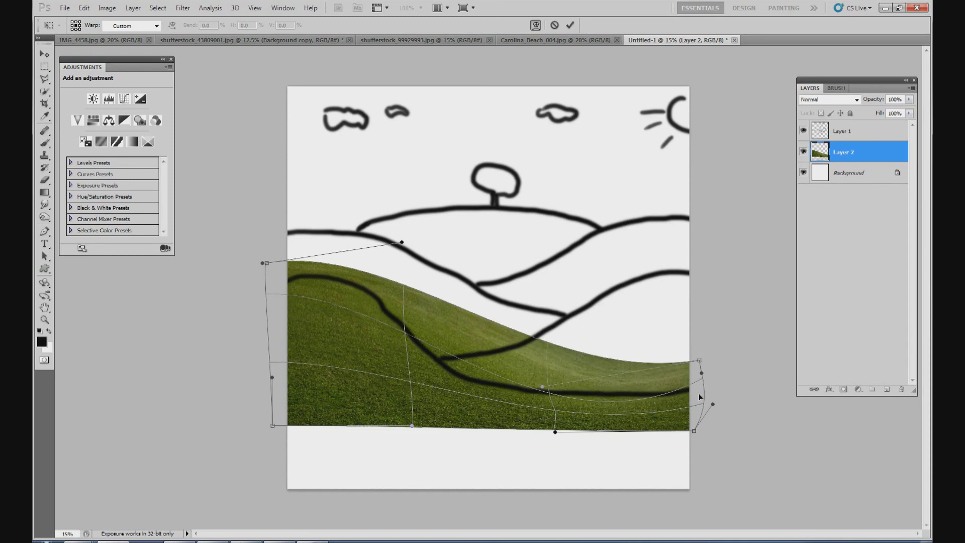
left_click_drag(630, 380, 603, 372)
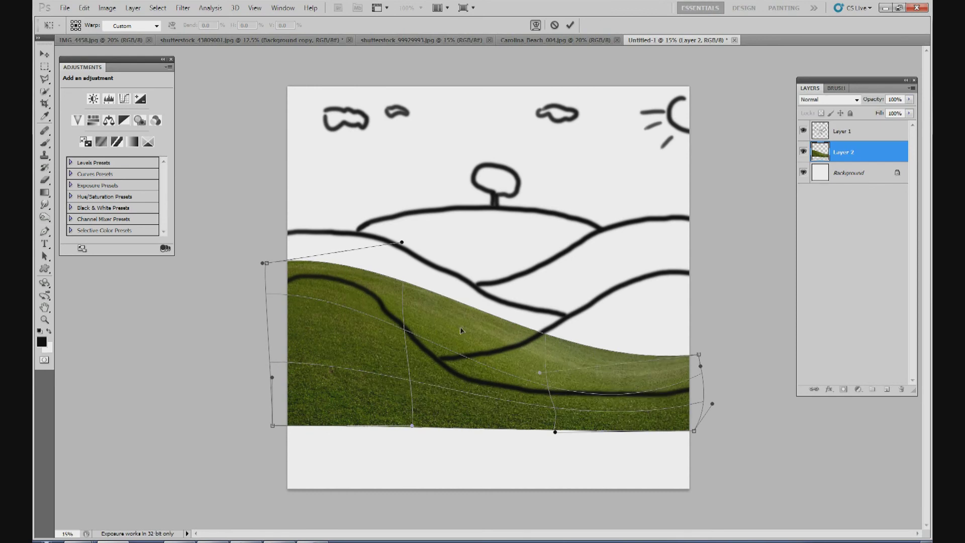
left_click_drag(323, 409, 318, 405)
left_click_drag(487, 338, 525, 349)
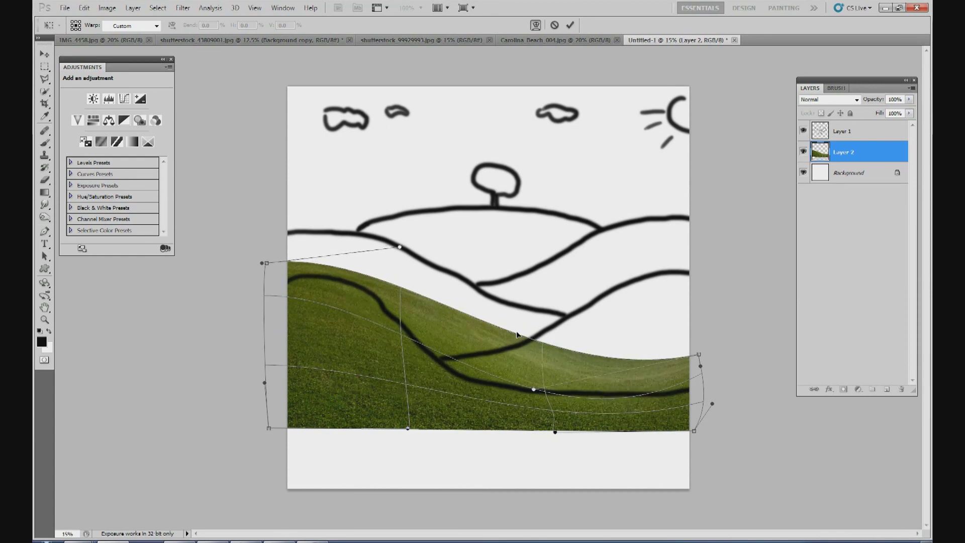
left_click_drag(304, 278, 261, 278)
left_click_drag(333, 289, 331, 282)
left_click_drag(480, 342, 486, 338)
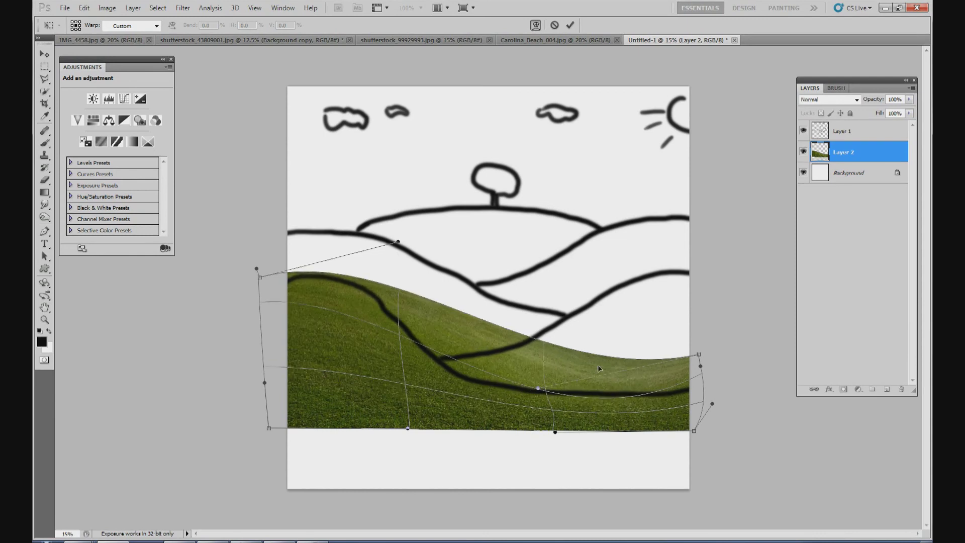
key("Return")
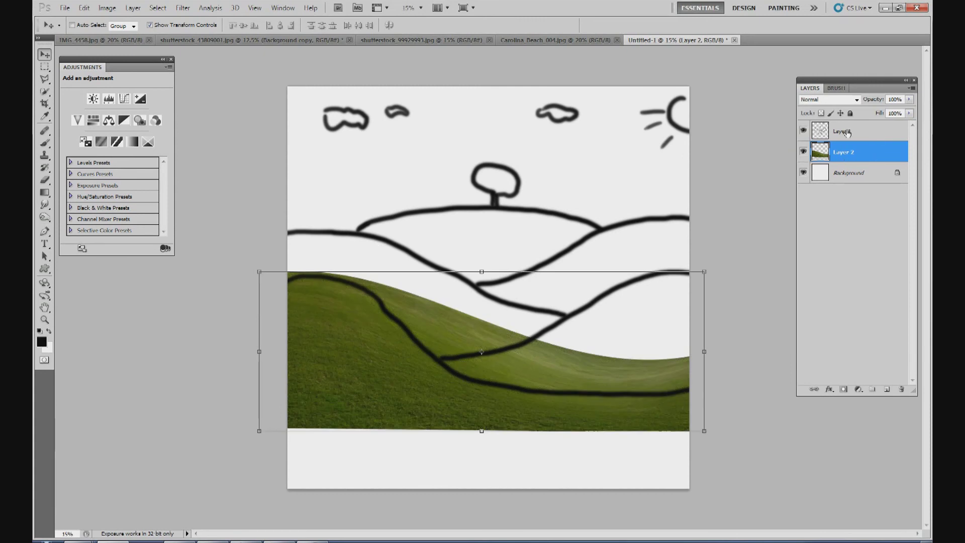
Step: Compare the warped hill with and without the Layer 1 sketch, leaving the sketch hidden
left_click(804, 132)
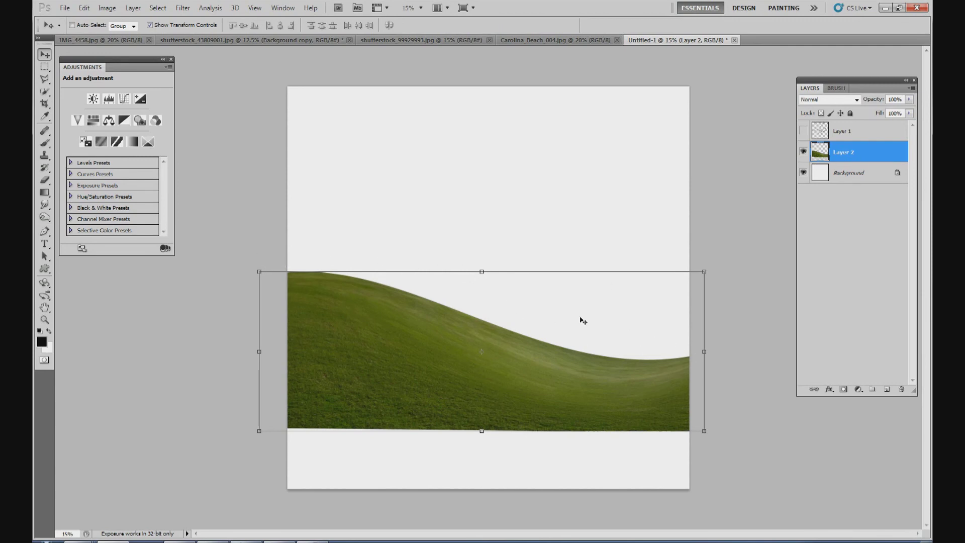
left_click(804, 133)
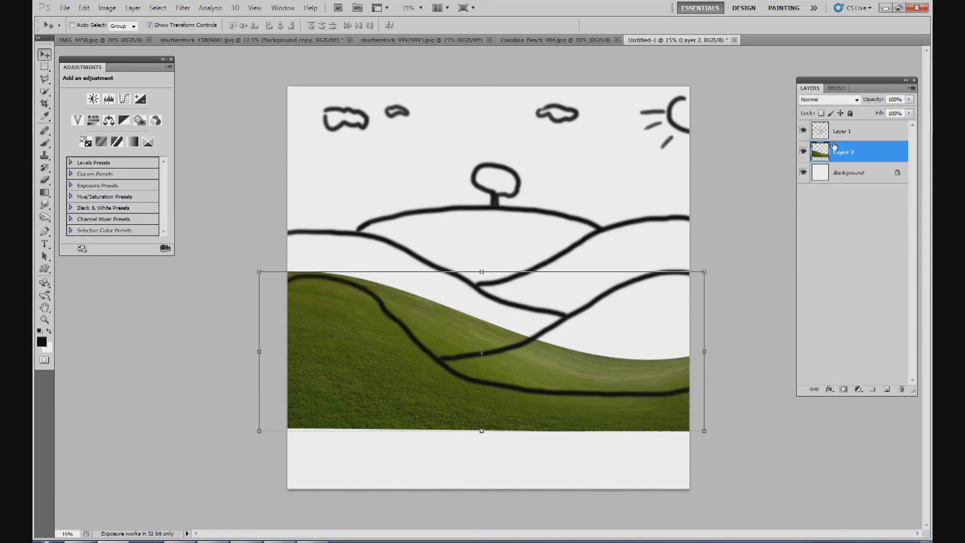
left_click(804, 132)
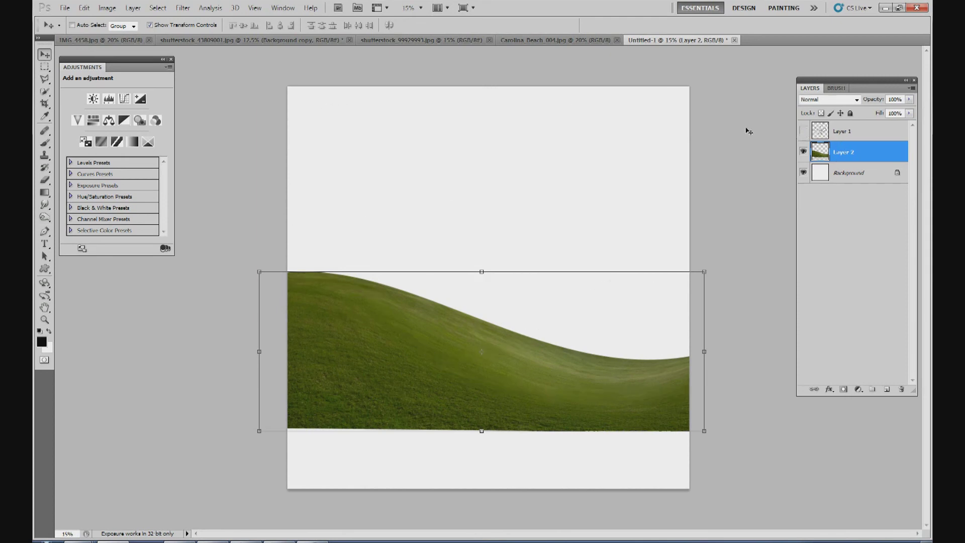
Step: Paste another copy of the grass into Untitled-1, place it beneath Layer 2, and lower it to the front hill's crest
left_click(133, 43)
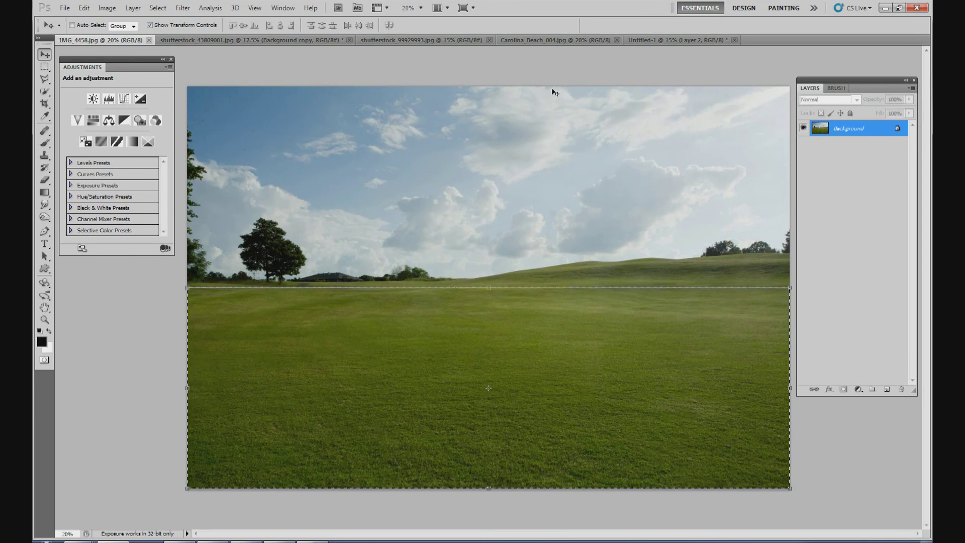
left_click(691, 42)
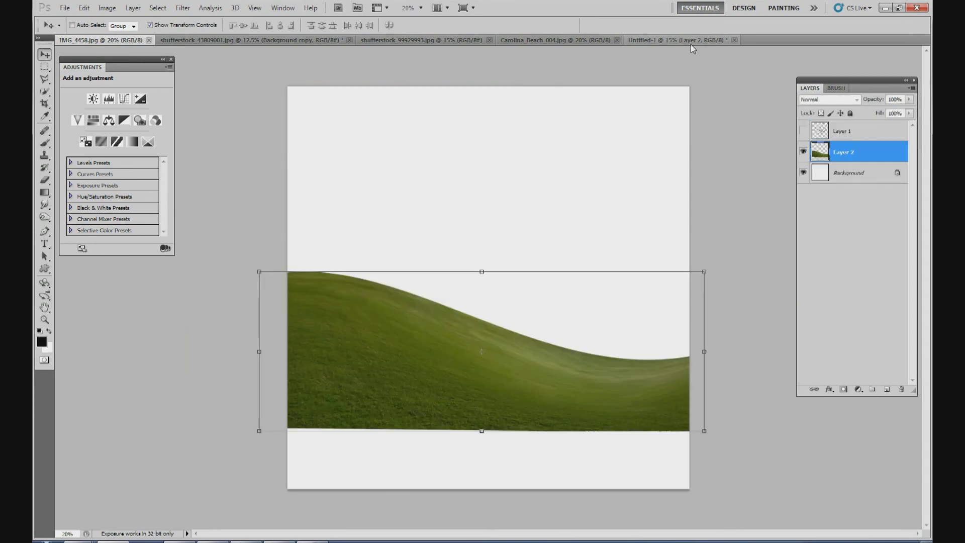
key("ctrl+v")
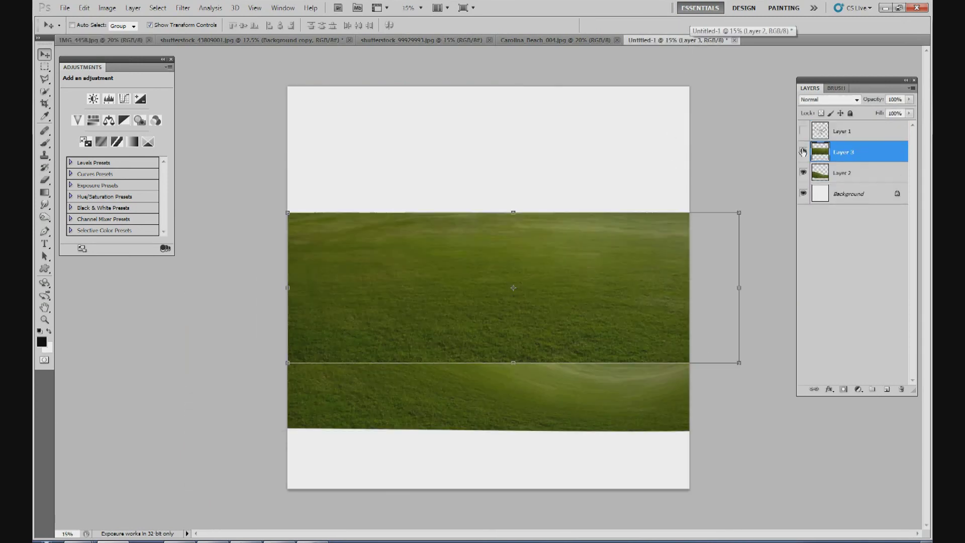
mouse_move(647, 242)
left_mouse_down()
mouse_move(653, 222)
mouse_move(647, 229)
left_mouse_up()
left_click_drag(850, 159, 850, 181)
left_click_drag(570, 246, 598, 316)
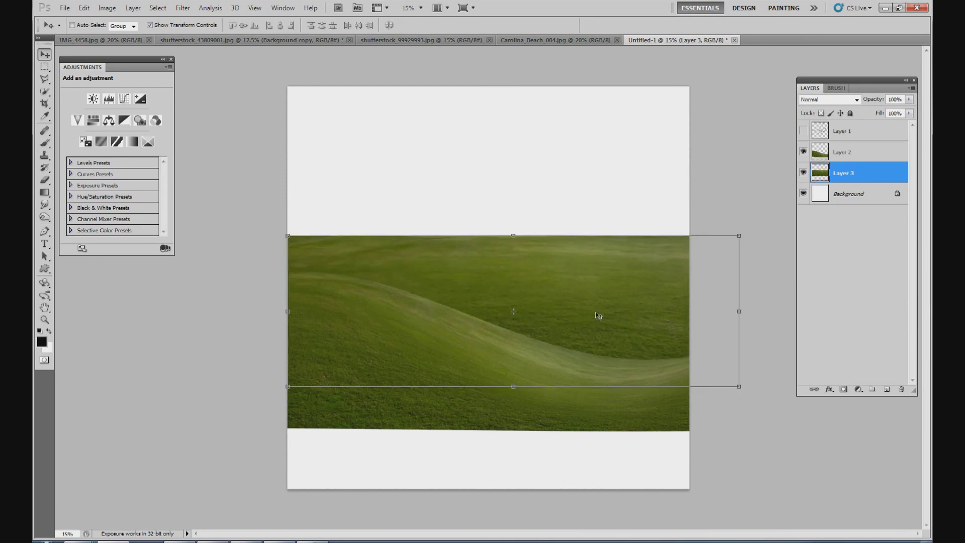
left_click_drag(606, 277, 606, 301)
Step: Show the sketch layer and scale the Layer 3 grass down proportionally to slightly wider than the canvas
left_click(804, 133)
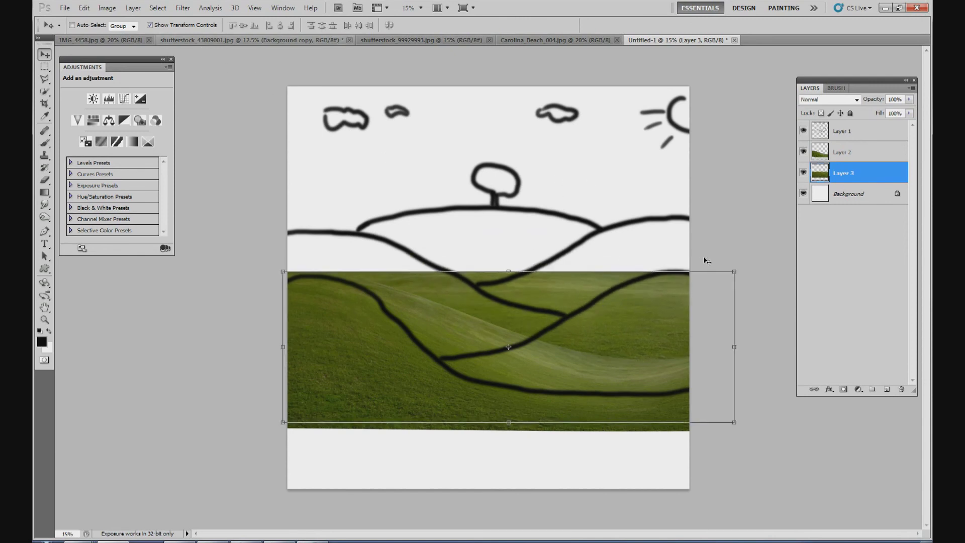
left_click_drag(734, 271, 669, 292)
left_click(570, 25)
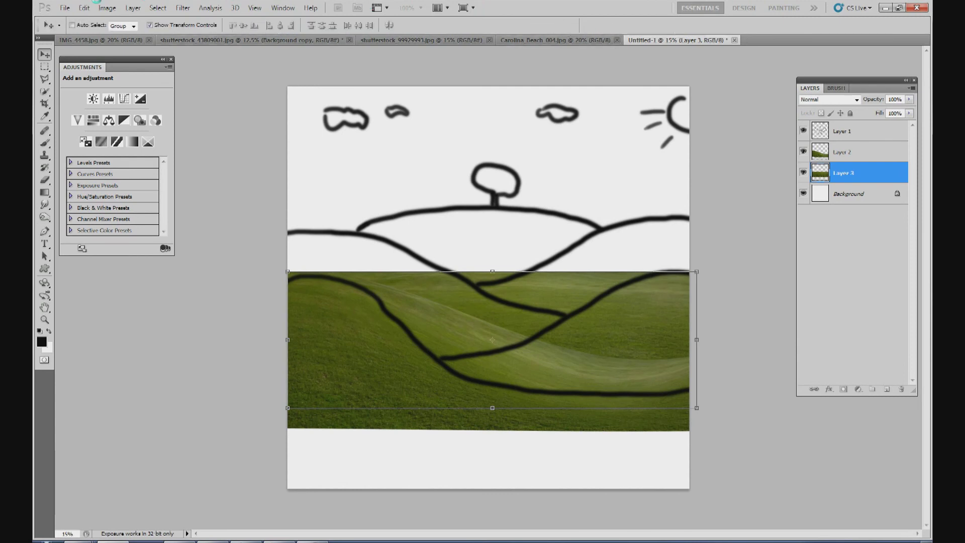
Step: Warp the Layer 3 grass, lowering its left side behind the front hill and raising its right side towards the sketched right-hand hill
left_click(84, 7)
mouse_move(216, 216)
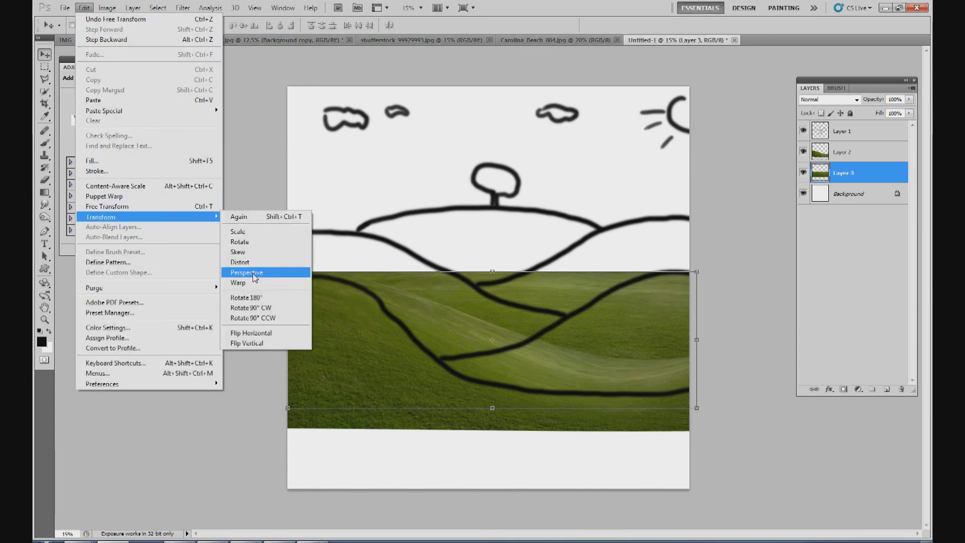
left_click(246, 283)
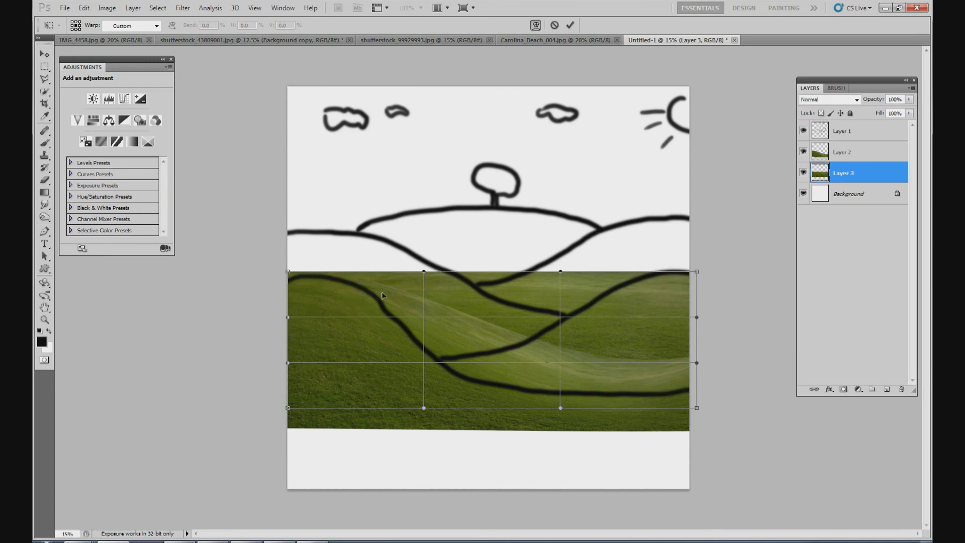
left_click_drag(381, 292, 352, 317)
left_click_drag(637, 295, 640, 291)
left_click_drag(528, 311, 521, 318)
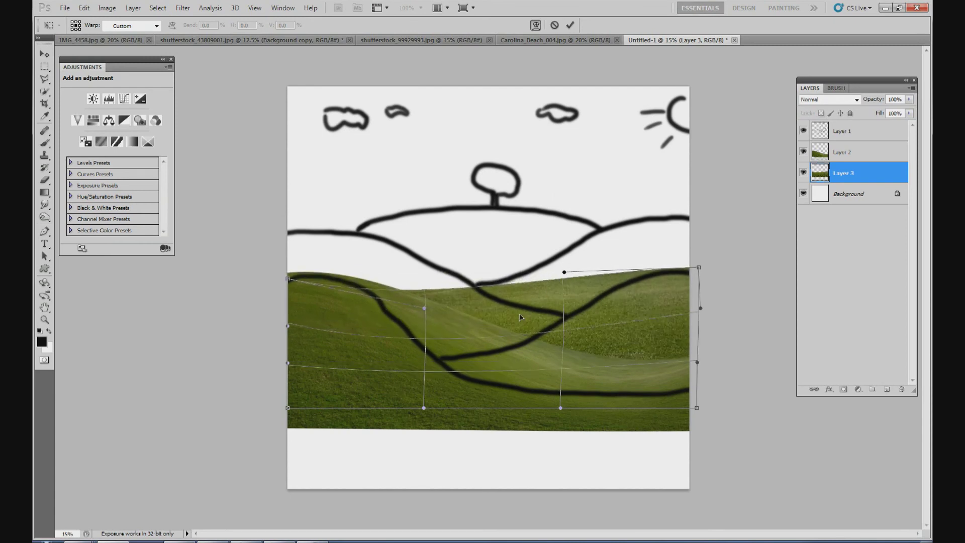
left_click_drag(571, 291, 569, 284)
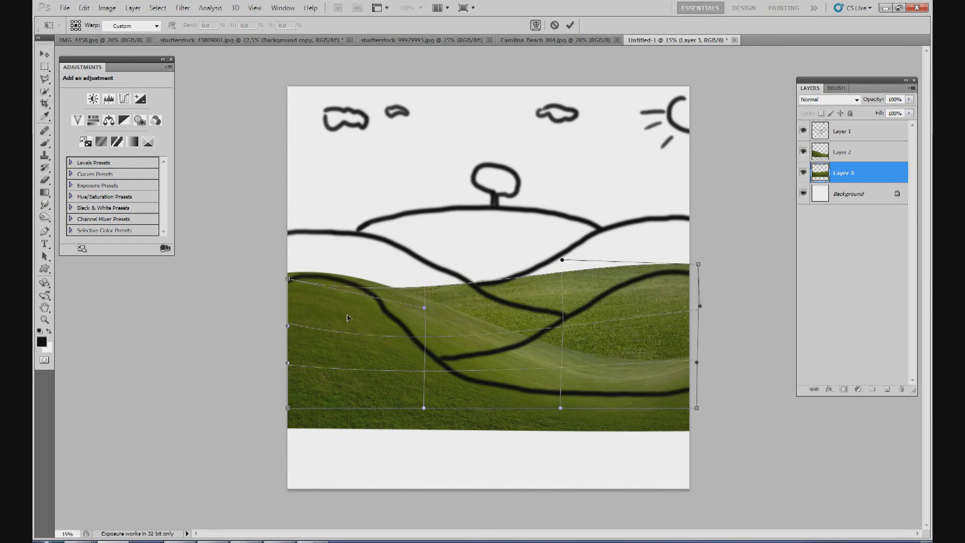
left_click_drag(347, 318, 347, 325)
left_click_drag(287, 282, 289, 305)
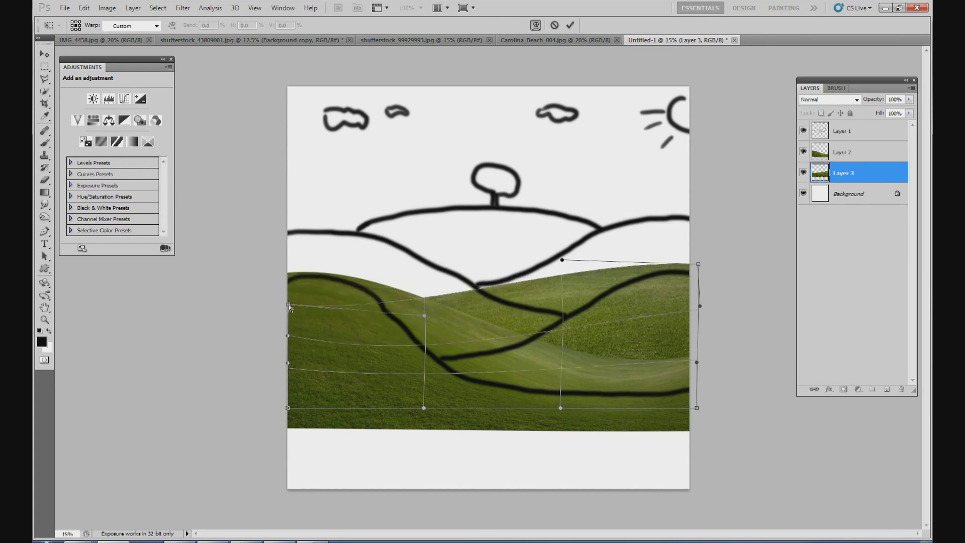
Step: Deepen the dip where Layer 3 meets the front hill and stretch its right edge beyond the canvas
left_click_drag(499, 306, 499, 318)
left_click_drag(697, 277, 725, 268)
left_click_drag(634, 295, 596, 286)
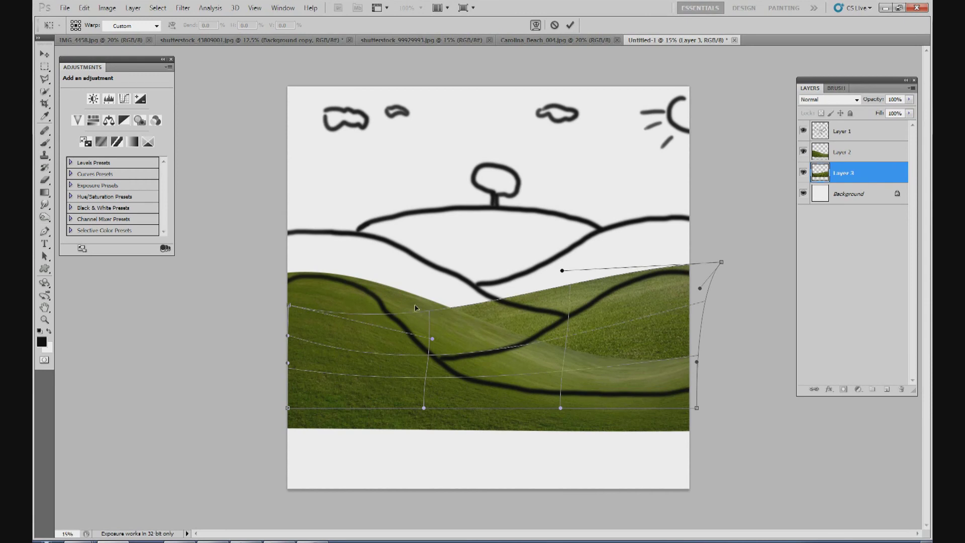
left_click_drag(379, 321, 371, 342)
left_click_drag(458, 325, 469, 339)
left_click_drag(655, 338, 634, 316)
left_click_drag(686, 286, 697, 293)
left_click_drag(557, 326, 551, 311)
left_click_drag(422, 344, 388, 358)
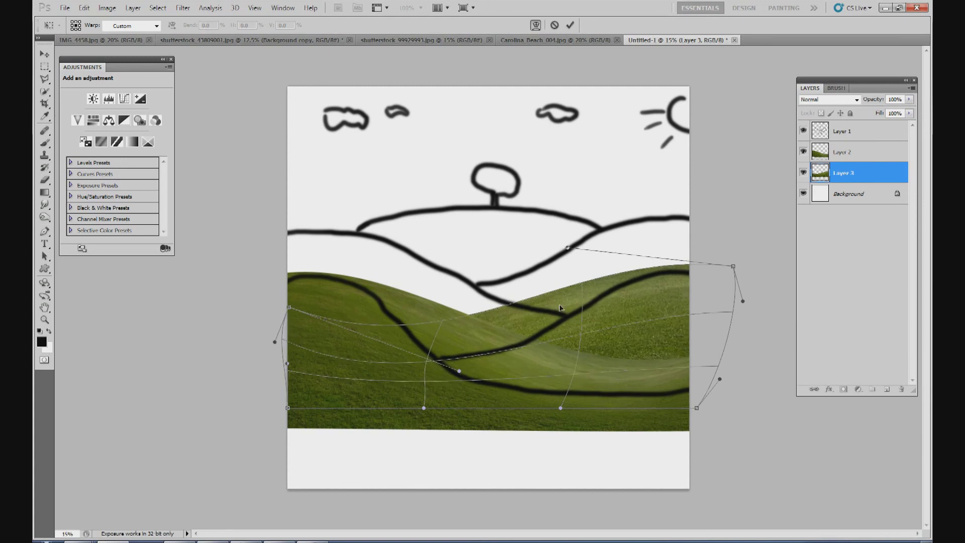
Step: Fine-tune the crest and lower right slope of the Layer 3 hill, and apply the warp
left_click_drag(610, 292, 614, 295)
left_click_drag(650, 284, 674, 277)
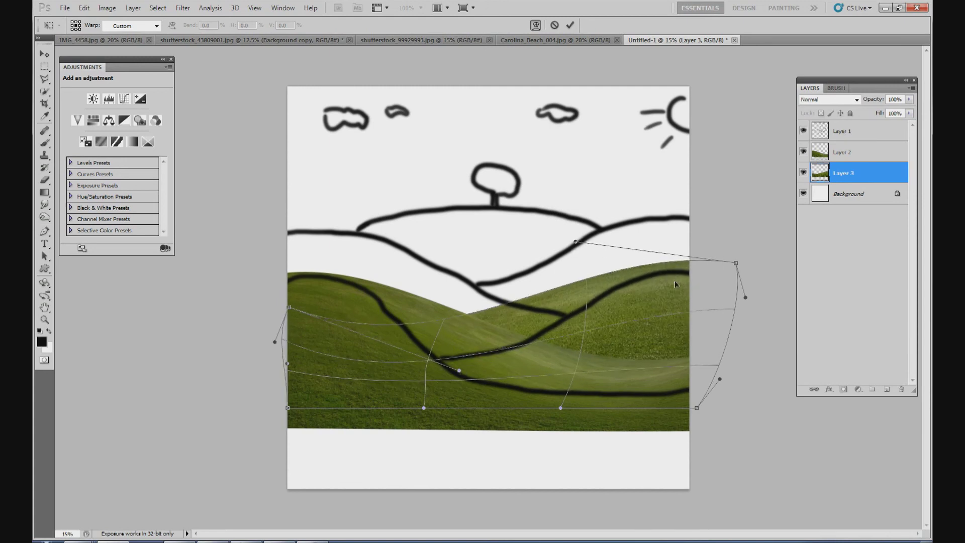
left_click_drag(652, 337, 652, 361)
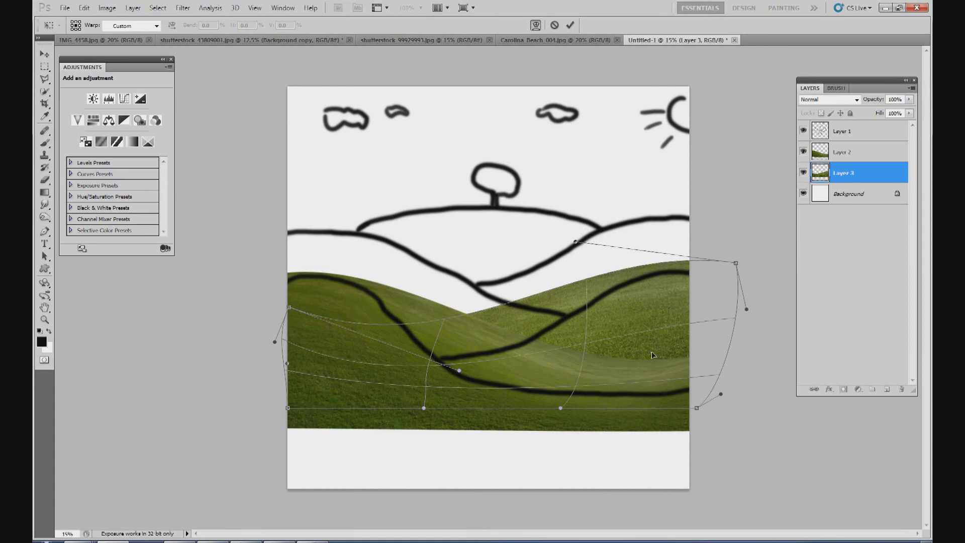
left_click_drag(656, 326, 656, 331)
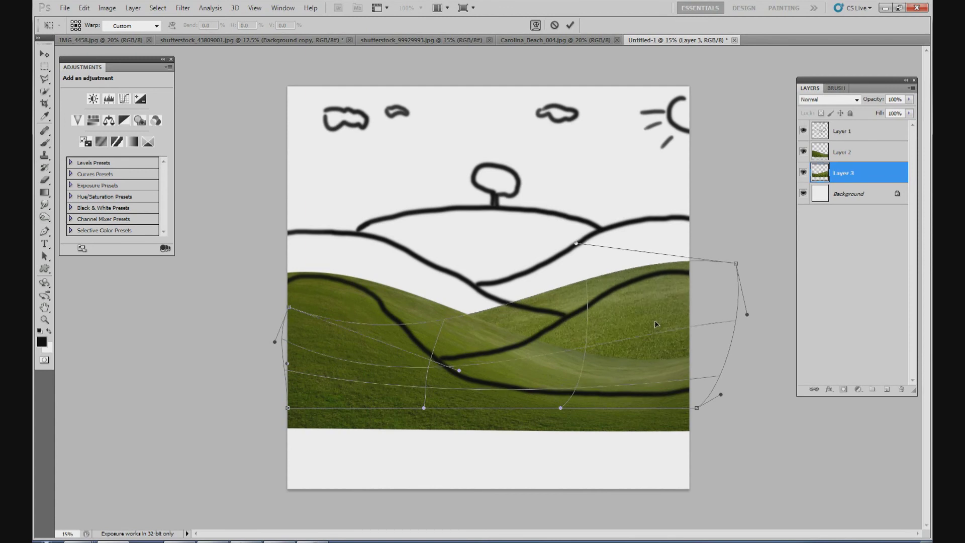
left_click(570, 26)
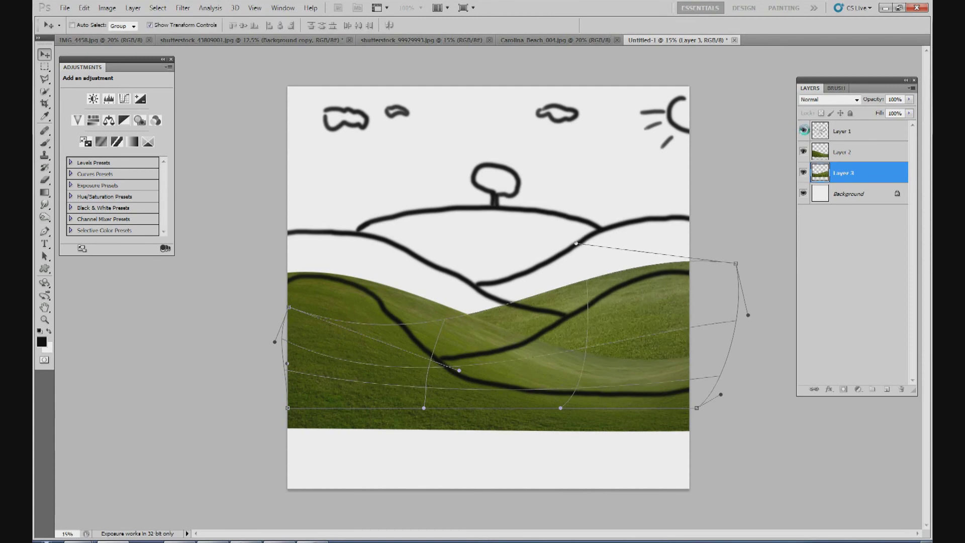
Step: Compare the two overlapping grass hills with and without the Layer 1 sketch, leaving the sketch hidden
left_click(804, 130)
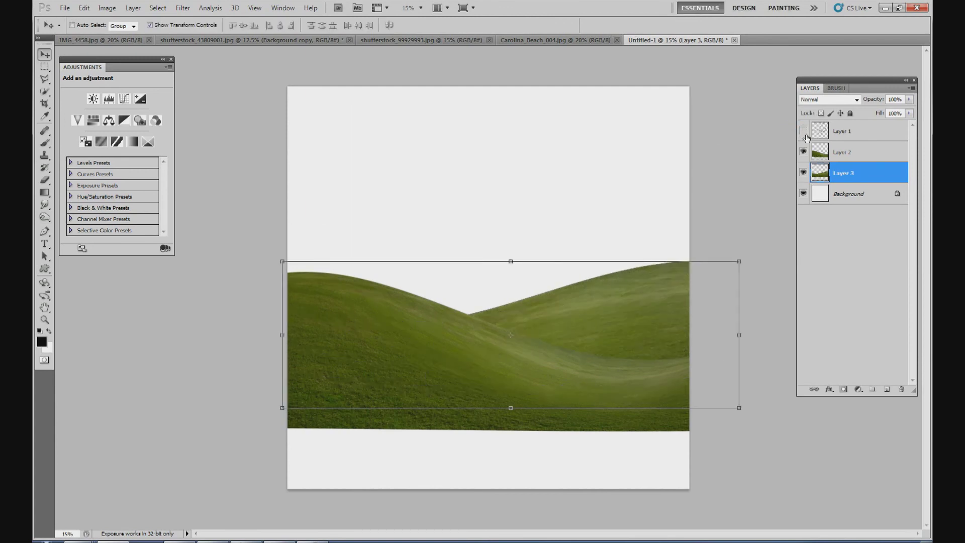
left_click(845, 193)
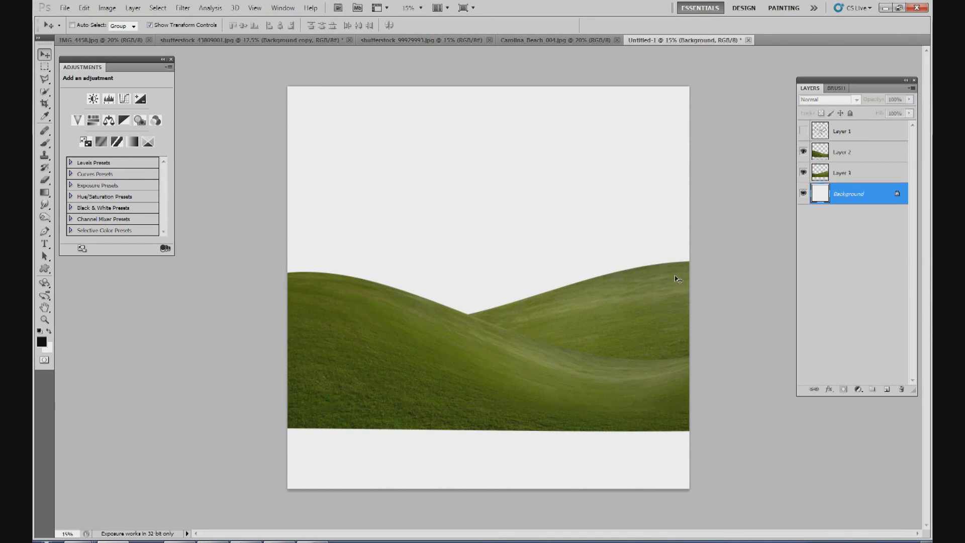
left_click(804, 131)
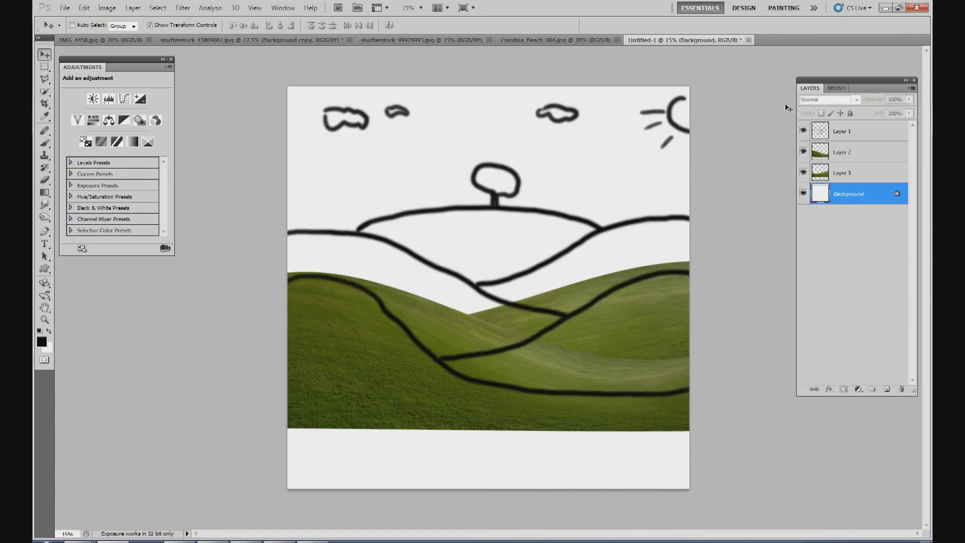
left_click(803, 130)
Step: Copy the selected grass from IMG_4458.jpg again and paste it into Untitled-1 directly above Layer 2
left_click(845, 152)
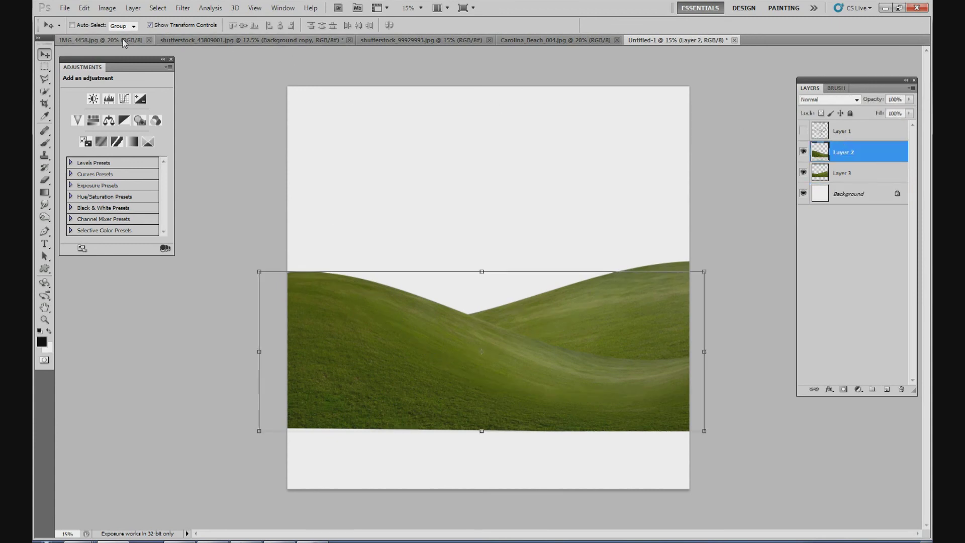
key("ctrl+Tab")
key("ctrl+c")
left_click(652, 40)
key("ctrl+v")
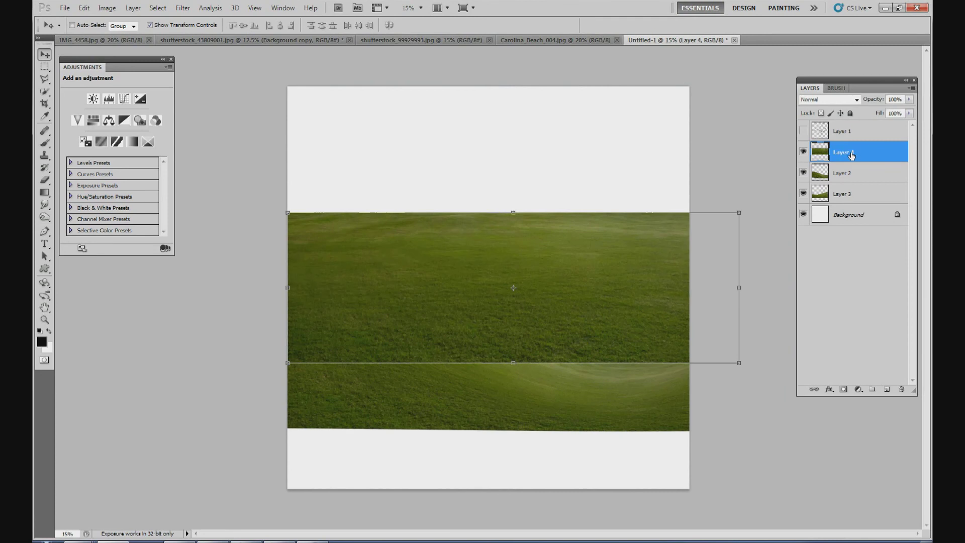
Step: Move Layer 4 directly above the Background and turn on the Layer 1 sketch
left_click_drag(856, 159, 837, 196)
left_click(803, 129)
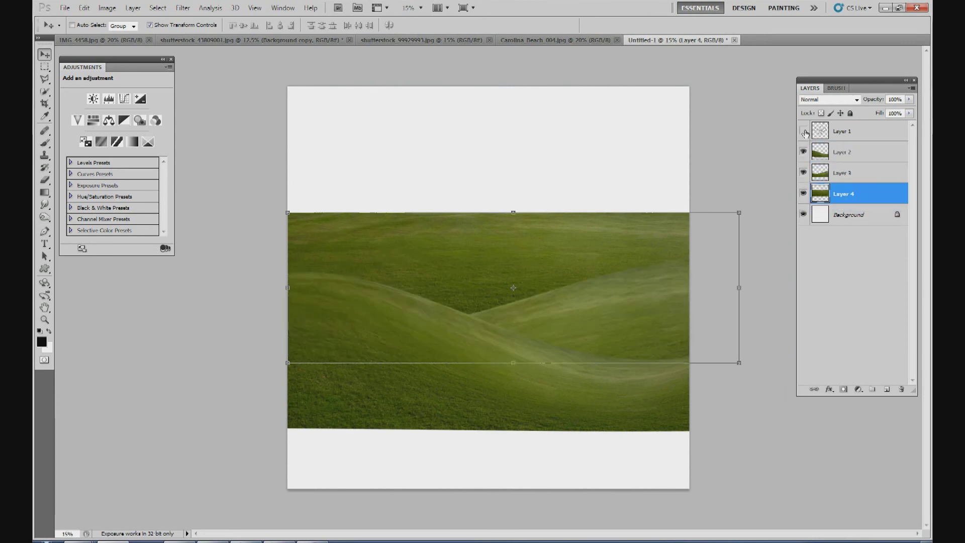
left_click(845, 132)
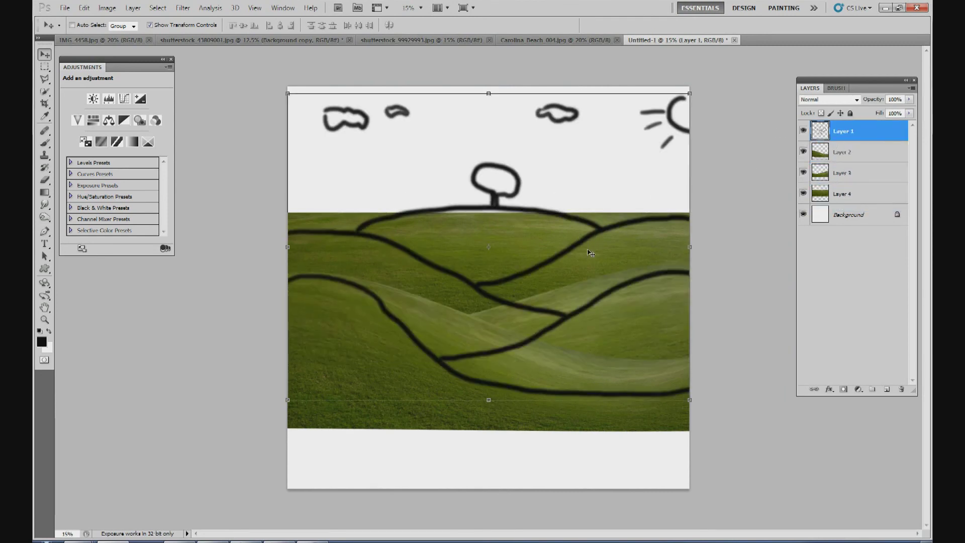
Step: Scale the Layer 4 grass to about 94% and position its top edge at the sketched rear-left hill line
left_click(816, 198)
left_click_drag(527, 253, 502, 268)
left_click_drag(705, 220, 680, 227)
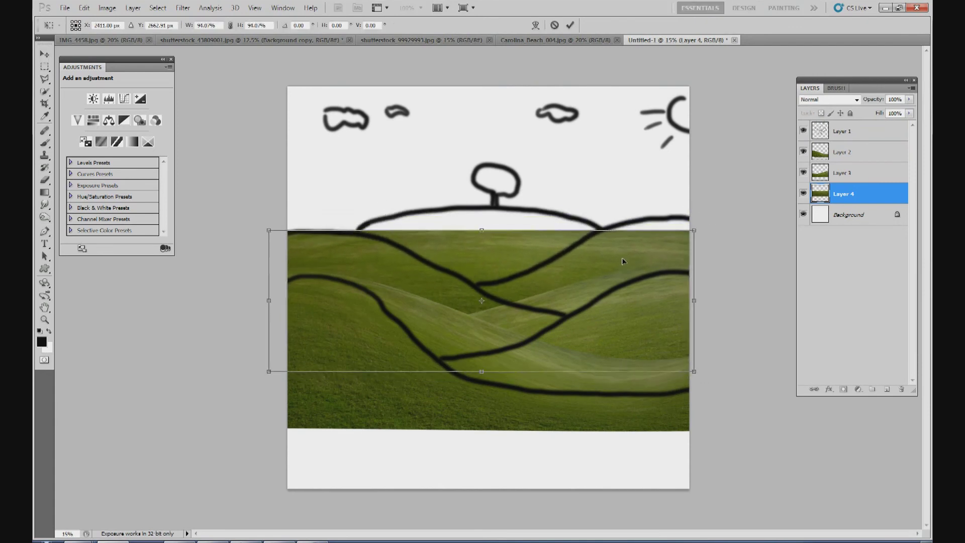
left_click(570, 25)
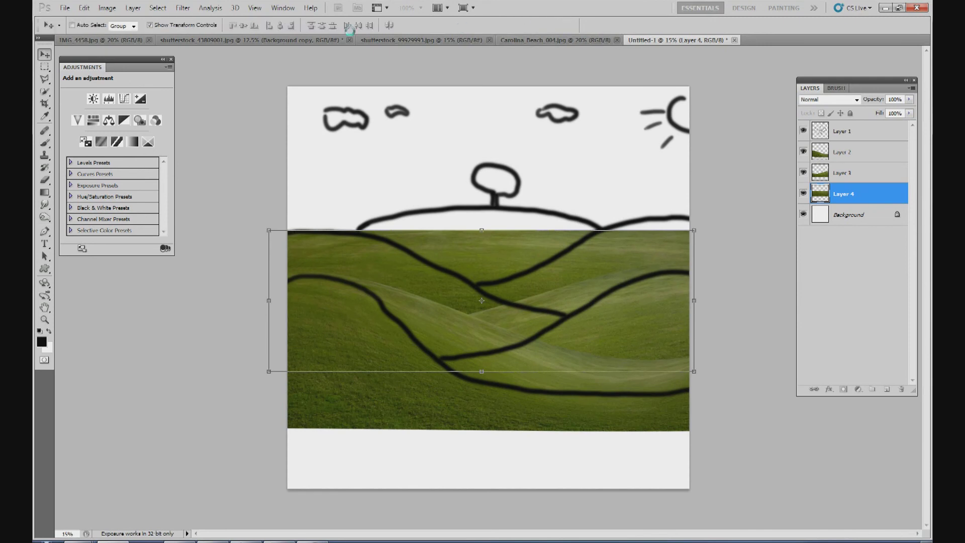
Step: Warp Layer 4 so its left side rises and its right side drops behind the Layer 3 hill
left_click(84, 7)
mouse_move(141, 217)
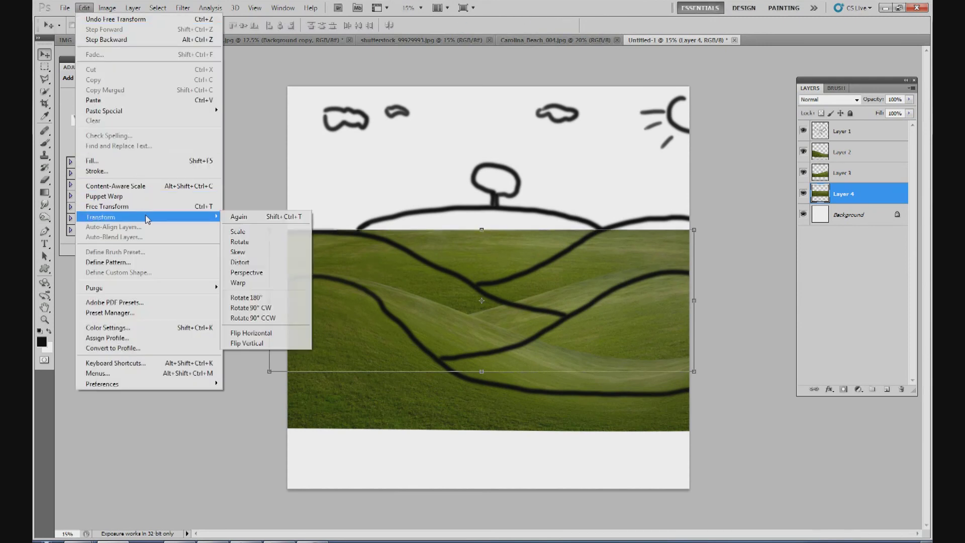
left_click(240, 280)
left_click_drag(355, 259, 308, 232)
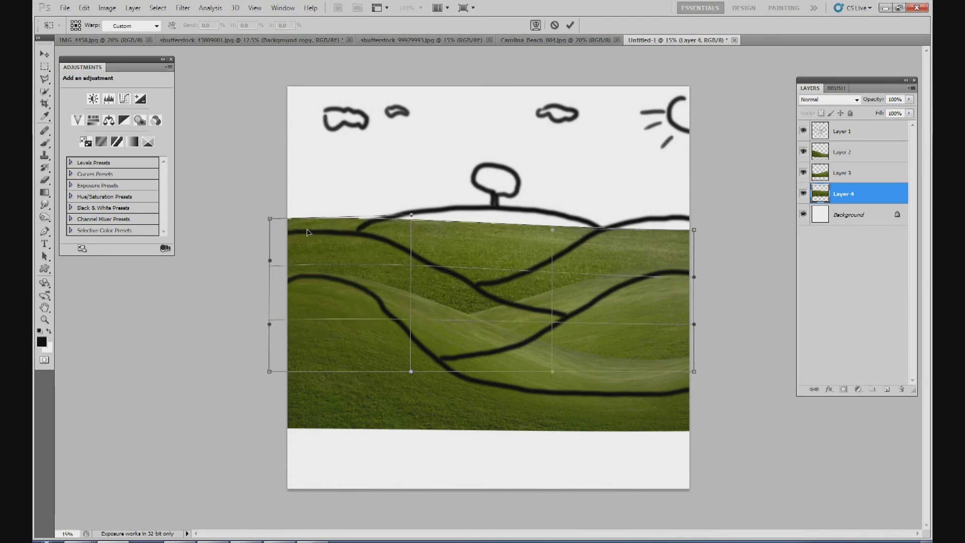
left_click_drag(514, 231, 514, 259)
left_click_drag(694, 230, 662, 310)
Step: Smooth the descending slope of Layer 4 and pull its upper left corner farther beyond the canvas
left_click_drag(585, 297, 584, 308)
left_click_drag(444, 279, 449, 269)
left_click_drag(328, 253, 323, 251)
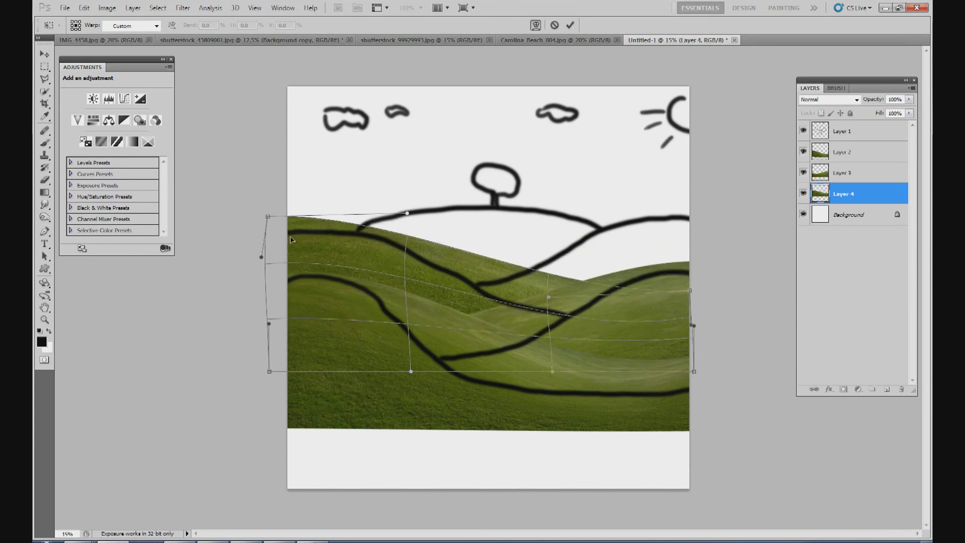
left_click_drag(269, 217, 262, 216)
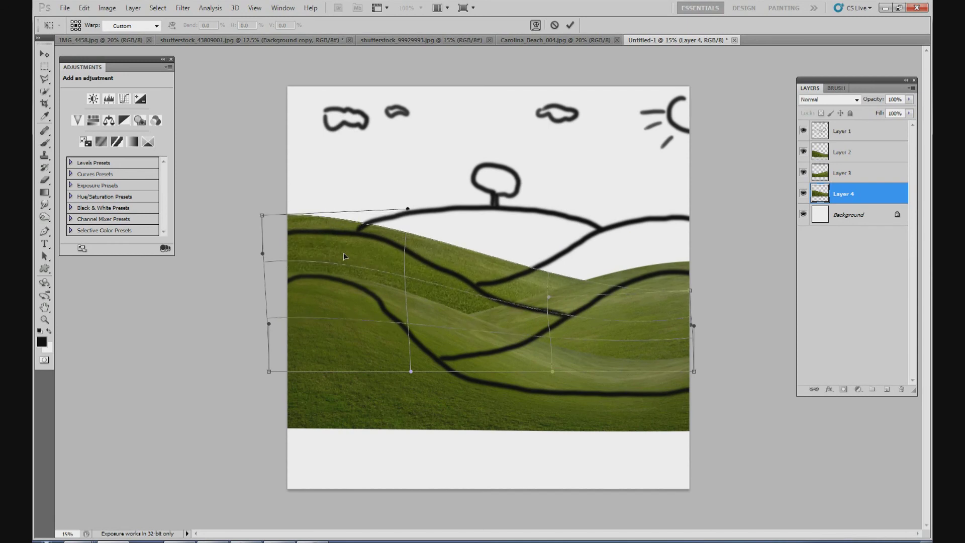
Step: Reshape the Layer 4 crest and slope to roughly follow the sketched hill, and apply the warp
left_click_drag(428, 282, 463, 289)
left_click_drag(370, 262, 455, 265)
mouse_move(277, 255)
left_mouse_down()
mouse_move(267, 250)
mouse_move(266, 269)
mouse_move(269, 248)
left_mouse_up()
left_click_drag(506, 299, 501, 303)
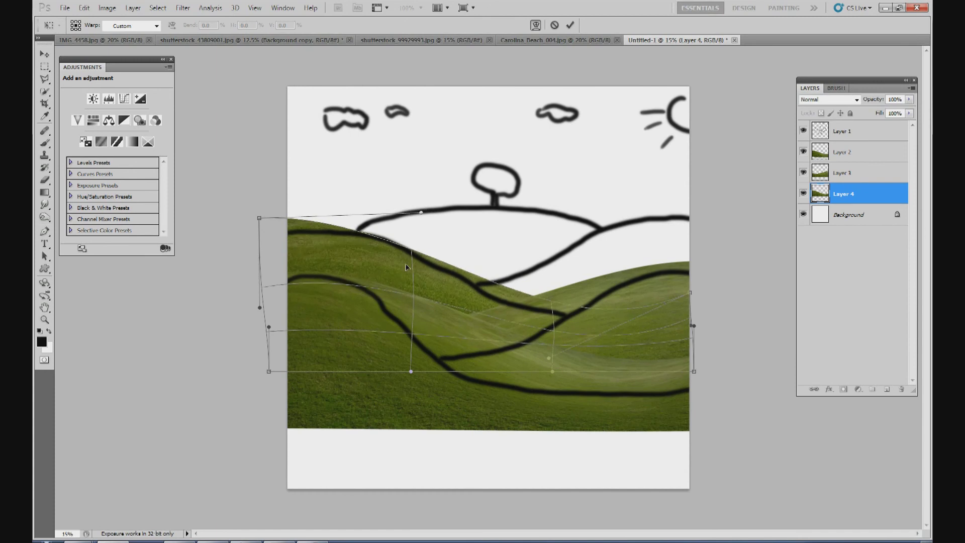
left_click_drag(406, 267, 436, 265)
left_click(571, 25)
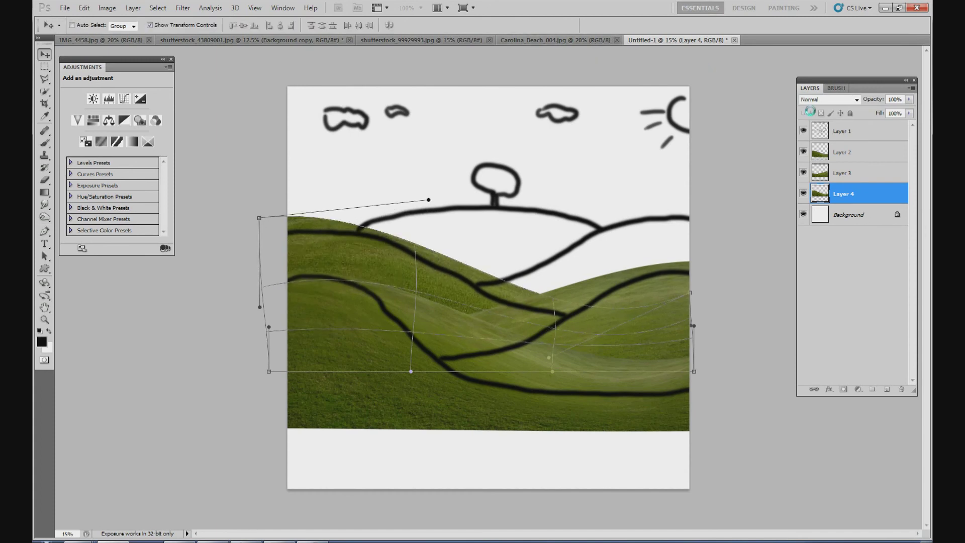
Step: Hide the Layer 1 sketch and paste the grass copied from IMG_4458.jpg into Untitled-1 above Layer 1
left_click(803, 131)
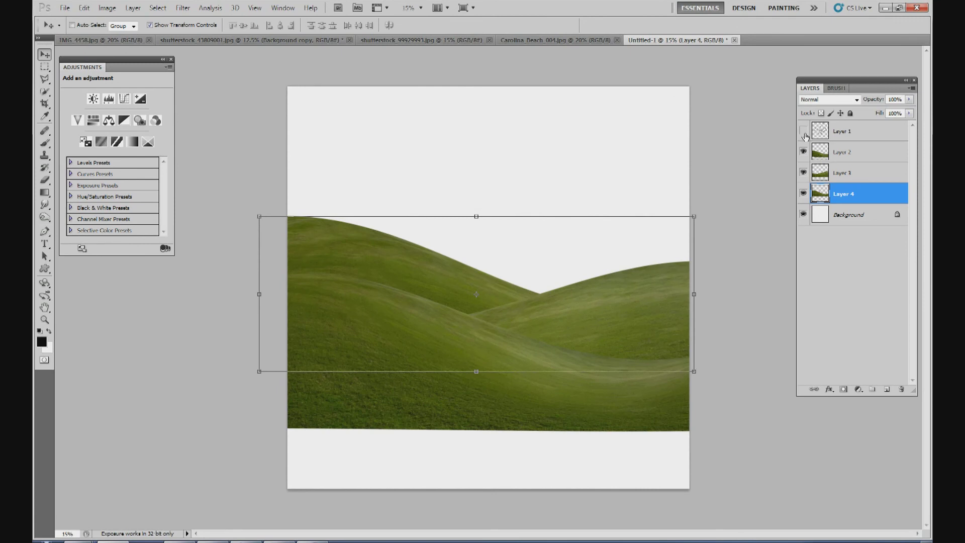
left_click(865, 215)
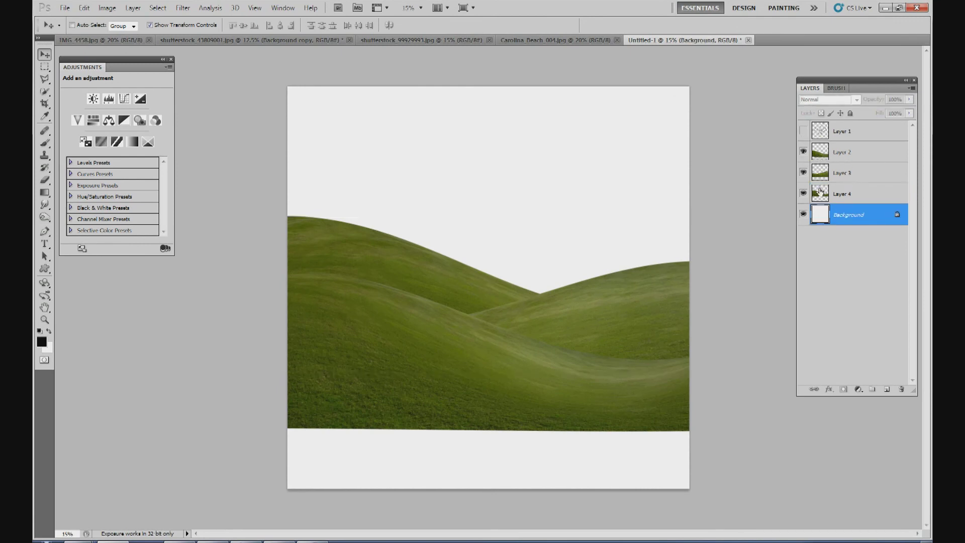
left_click(841, 133)
left_click(104, 39)
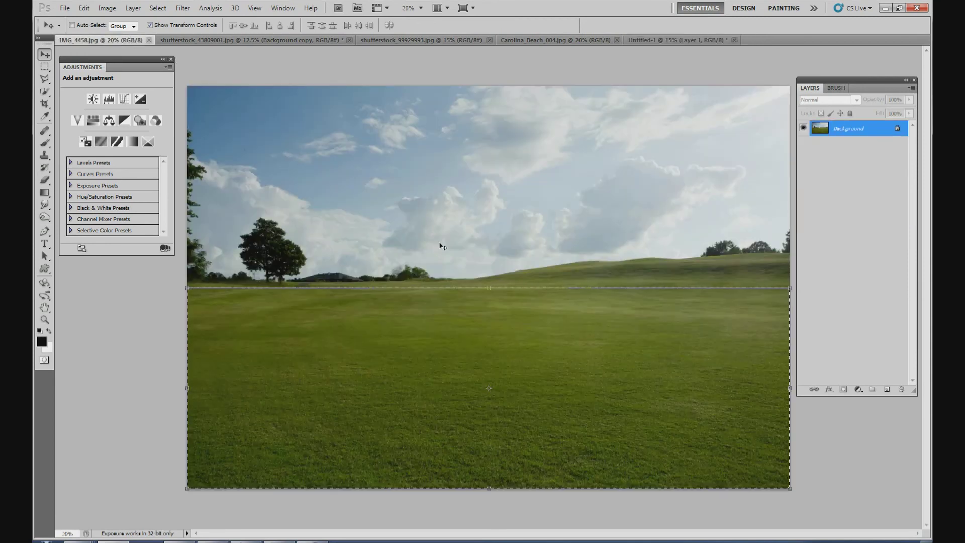
left_click(647, 40)
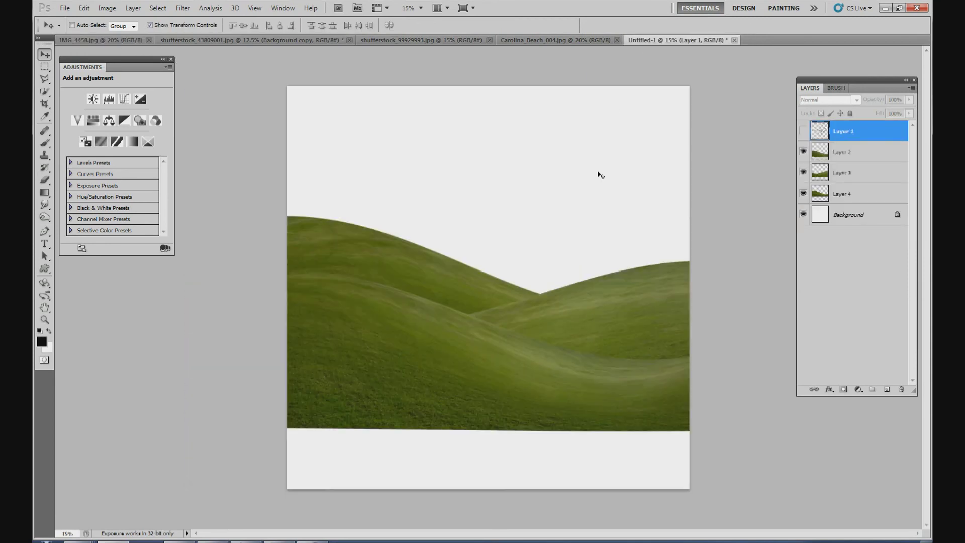
key("ctrl+v")
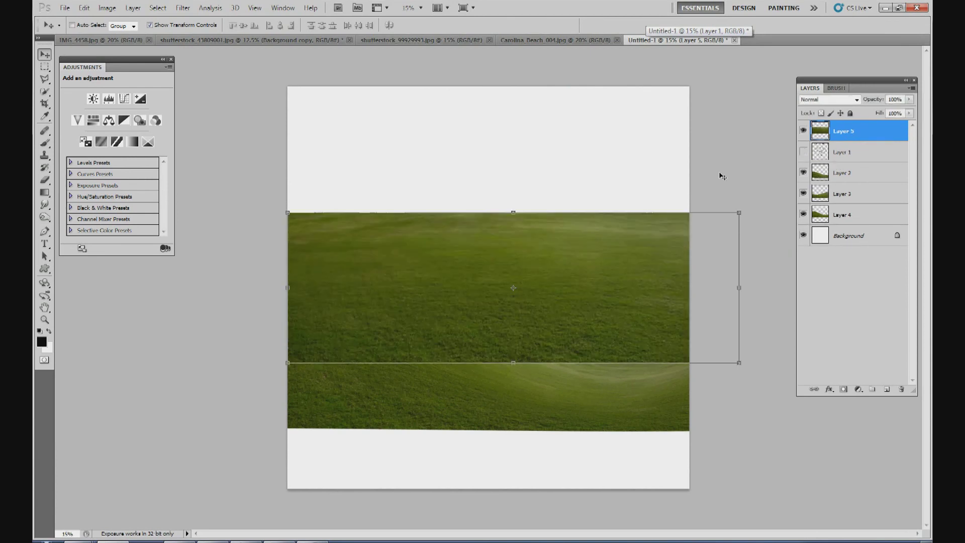
Step: Narrow the newly pasted Layer 5 grass to the canvas width and flip it horizontally
left_click_drag(735, 290, 691, 276)
left_click(571, 24)
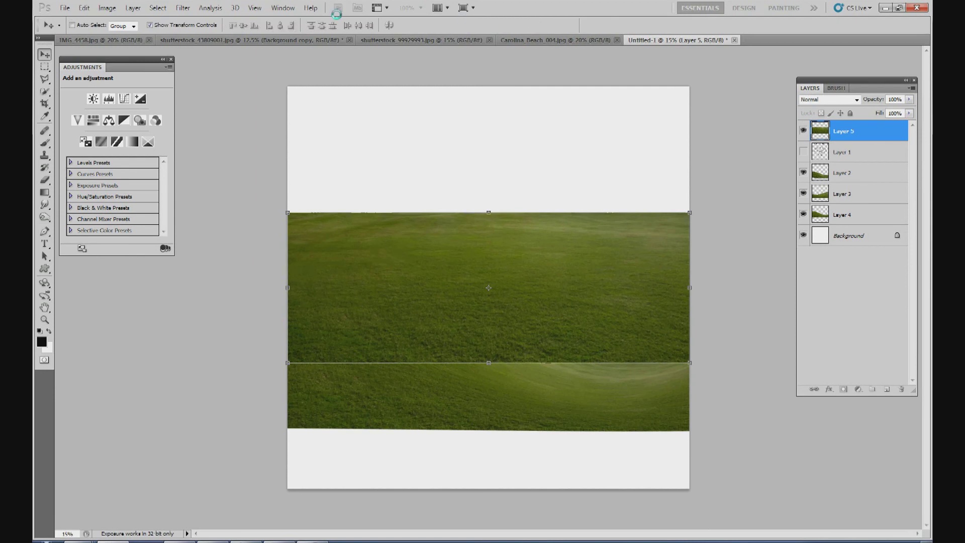
left_click(84, 8)
mouse_move(135, 217)
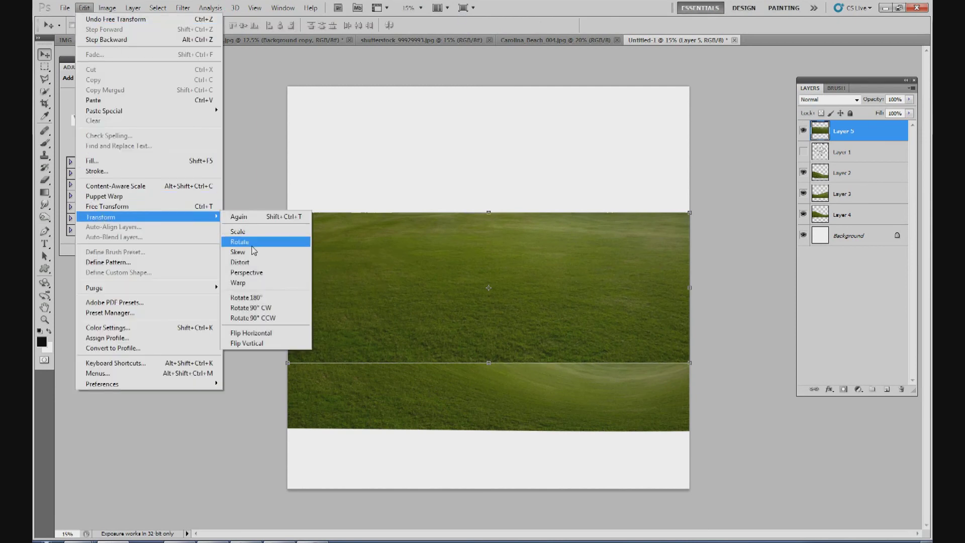
left_click(279, 333)
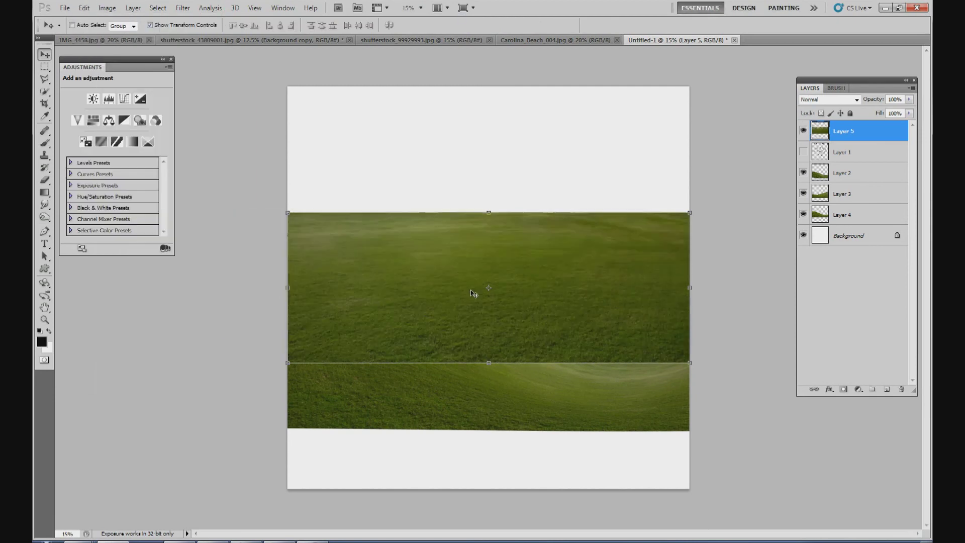
Step: Shift Layer 5 slightly down and stack it directly above the Background, with the Layer 1 sketch visible
left_click_drag(584, 261, 614, 276)
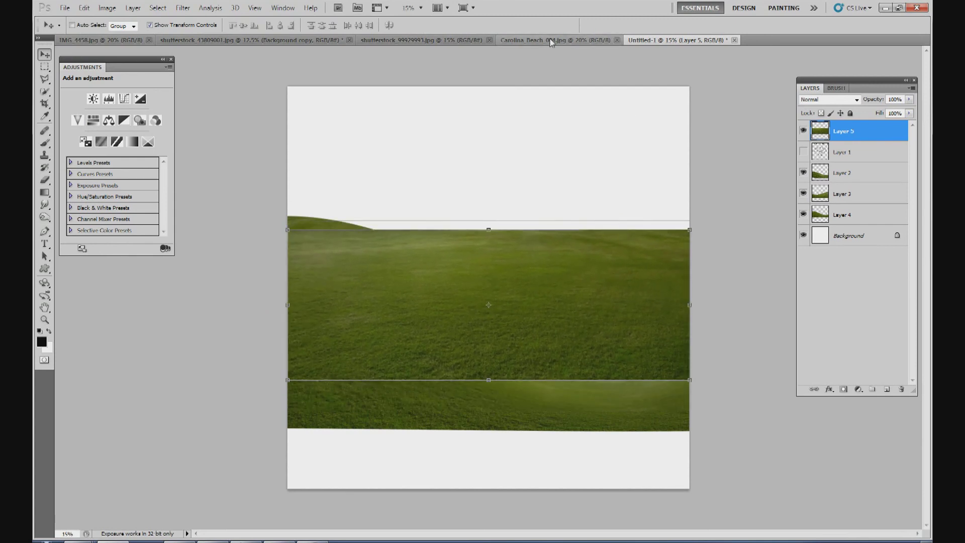
left_click_drag(843, 136, 840, 225)
left_click(804, 132)
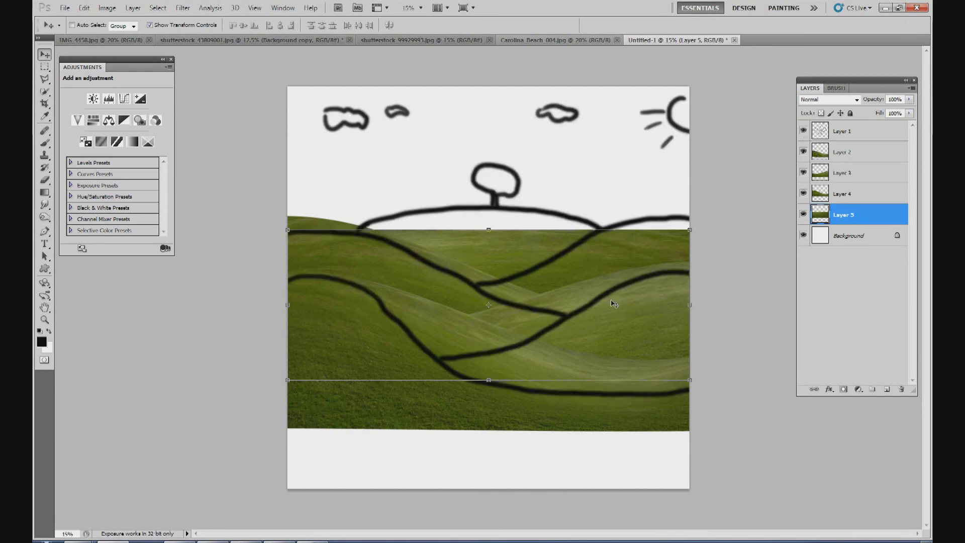
Step: Warp Layer 5 so its left part sinks behind Layer 4 and its right part rises to the sketched rear-right hill
left_click(84, 8)
mouse_move(211, 217)
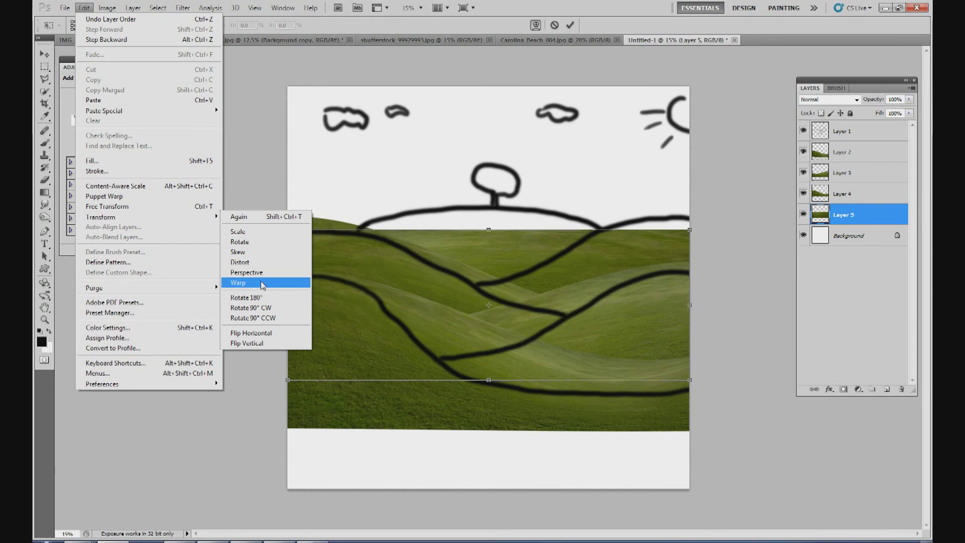
left_click(262, 285)
left_click_drag(378, 255, 377, 285)
left_click_drag(462, 270, 466, 288)
left_click_drag(610, 257, 667, 245)
left_click_drag(491, 259, 497, 272)
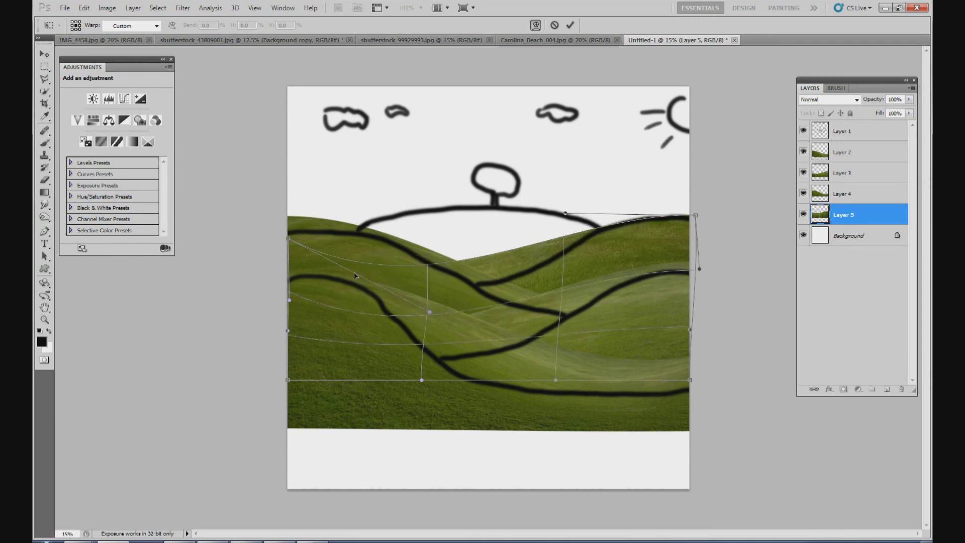
Step: Stretch the right edge of Layer 5 beyond the canvas and align its crest with the sketched hill line
left_click_drag(351, 285, 351, 292)
left_click_drag(614, 251, 626, 246)
left_click_drag(711, 208, 730, 223)
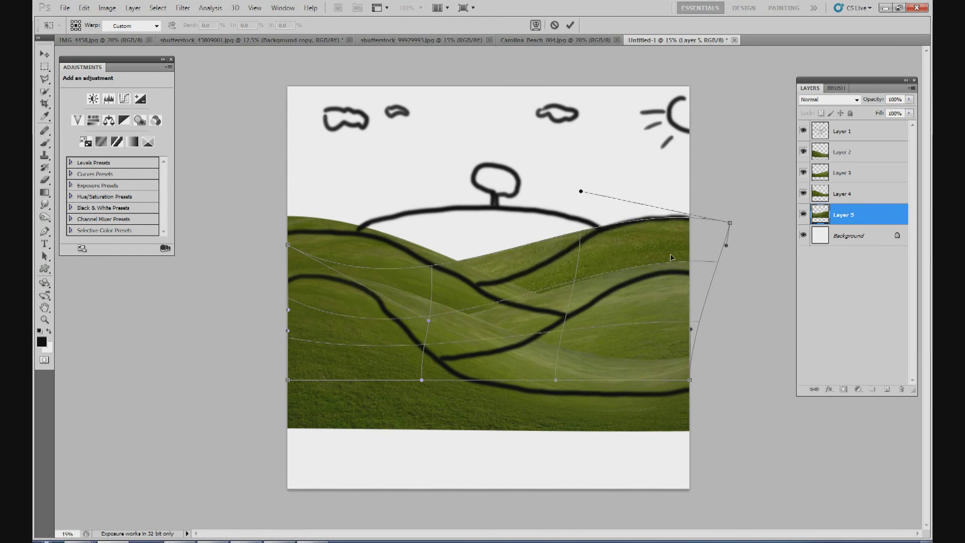
left_click_drag(621, 264, 672, 223)
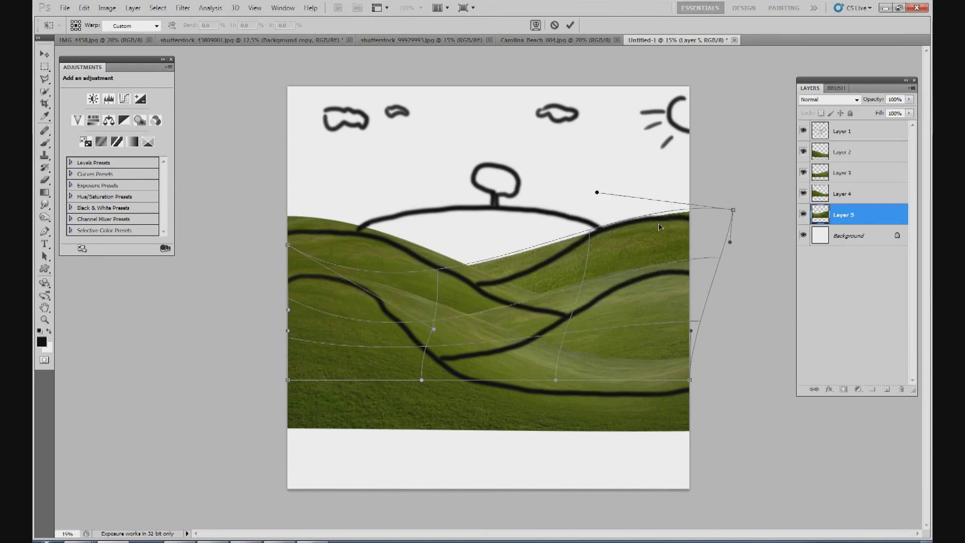
left_click_drag(734, 211, 664, 230)
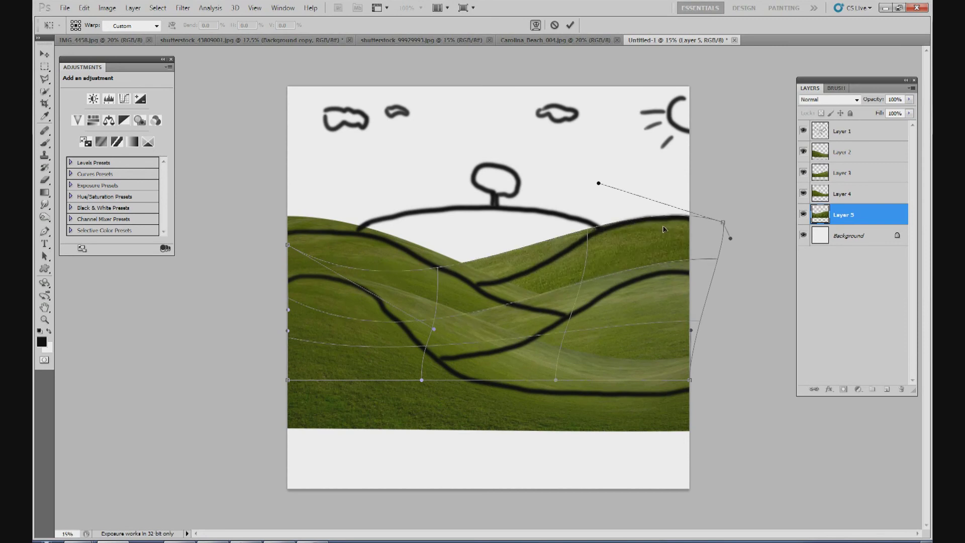
Step: Deepen the valley between Layer 5 and Layer 4, round off the right crest, and apply the warp
left_click_drag(452, 261, 496, 289)
right_click(420, 308)
left_click_drag(415, 307, 420, 313)
left_click(420, 308)
left_click_drag(575, 253, 678, 233)
left_click_drag(462, 379, 435, 355)
left_click_drag(674, 223, 679, 231)
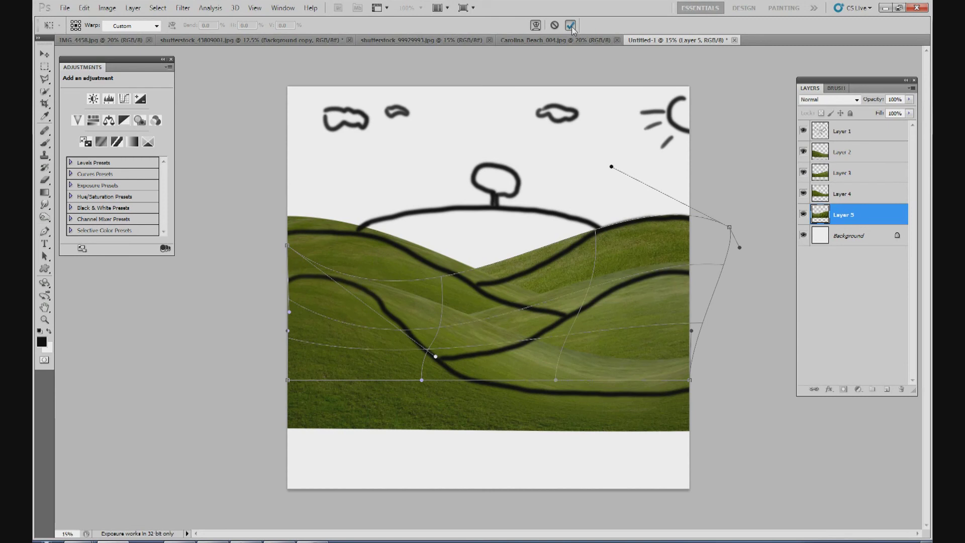
key("Return")
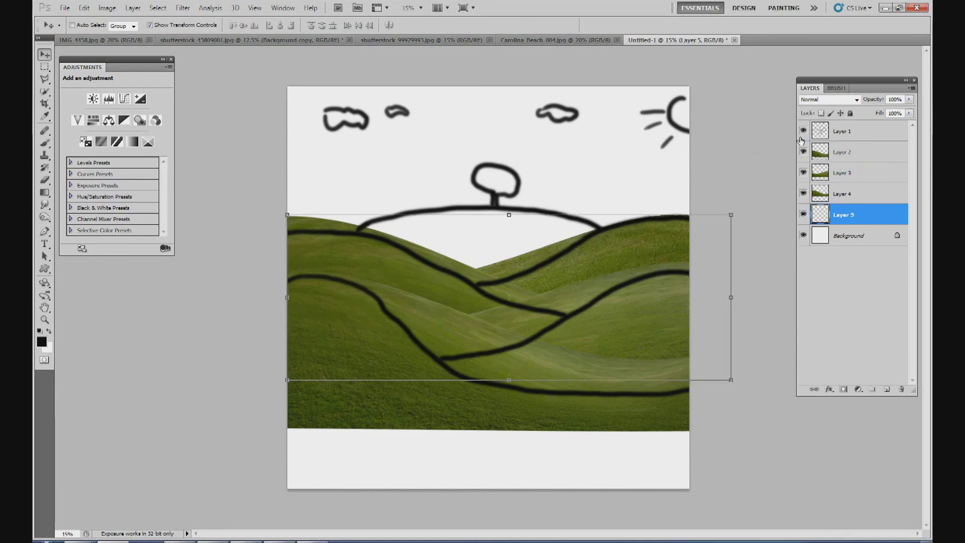
Step: Hide the Layer 1 sketch and move the Layer 5 hill slightly down
left_click(803, 132)
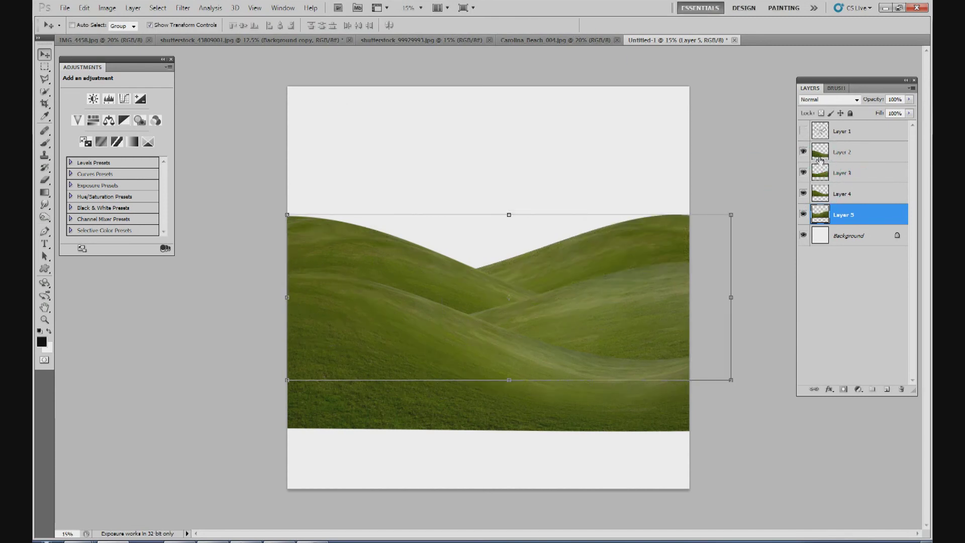
left_click(882, 236)
left_click(866, 214)
mouse_move(429, 277)
left_mouse_down()
mouse_move(416, 240)
mouse_move(421, 289)
left_mouse_up()
Step: Move the Layer 4 hill slightly down so its crest sits closer to the hills in front
left_click(854, 155)
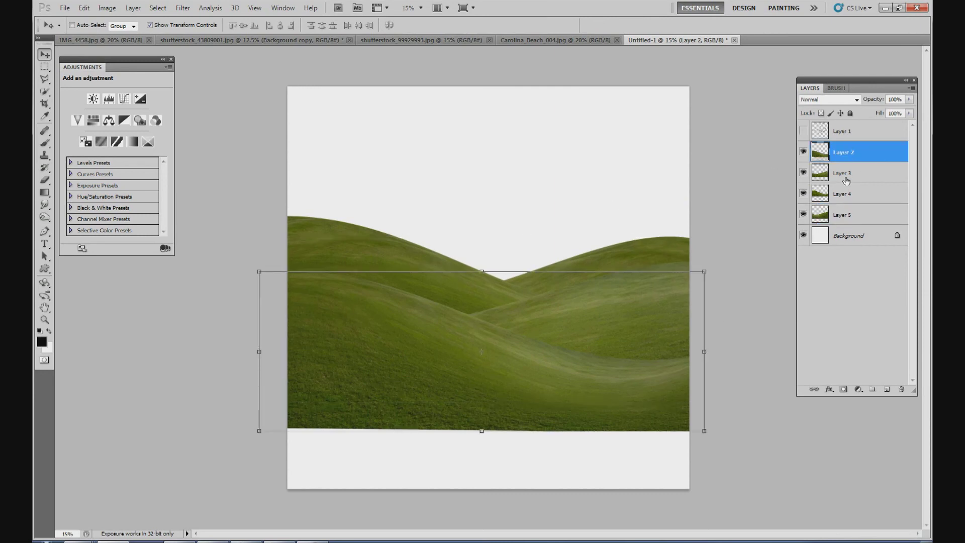
left_click(837, 215)
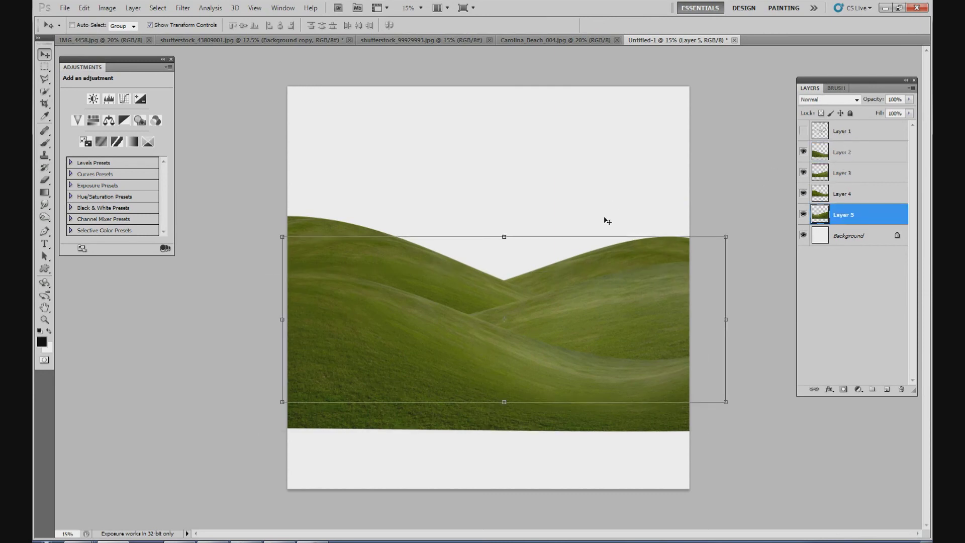
left_click(842, 192)
left_click_drag(390, 280, 447, 277)
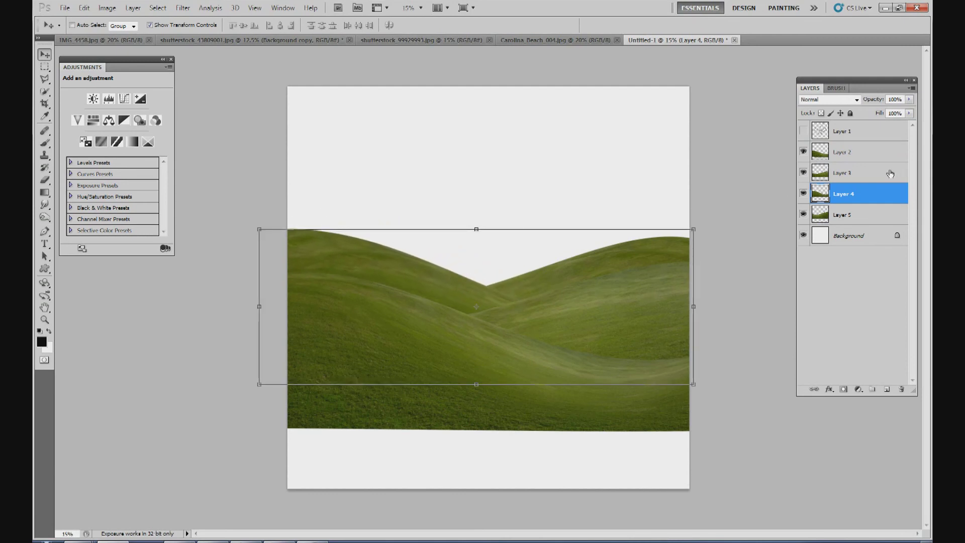
left_click(856, 237)
left_click(858, 217)
left_click(863, 195)
left_click(863, 166)
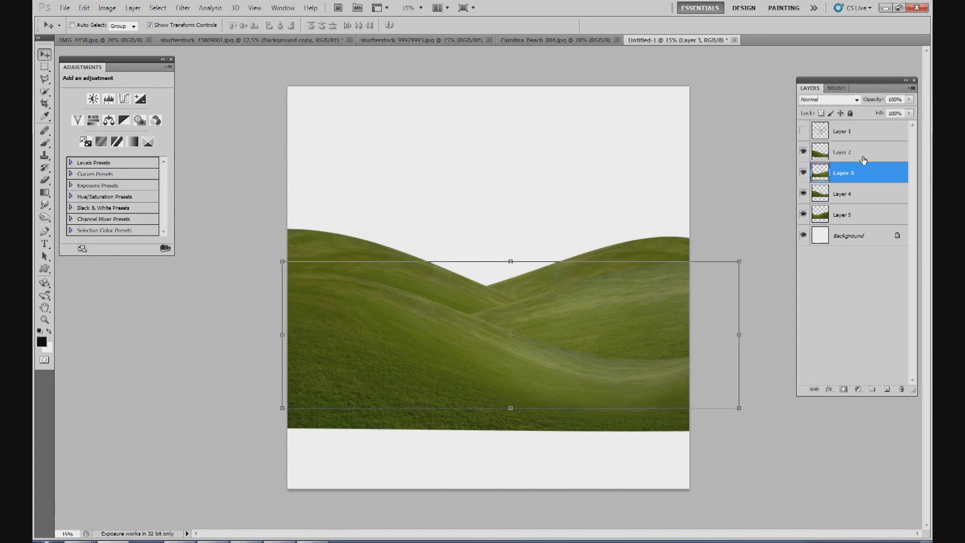
left_click(864, 156)
left_click(850, 235)
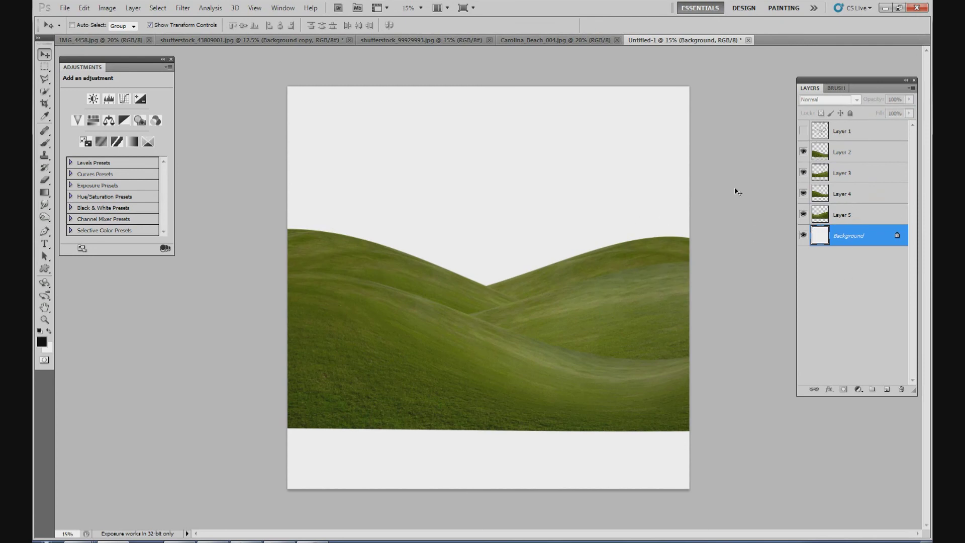
Step: Add a new empty layer directly above Layer 2
left_click(849, 153)
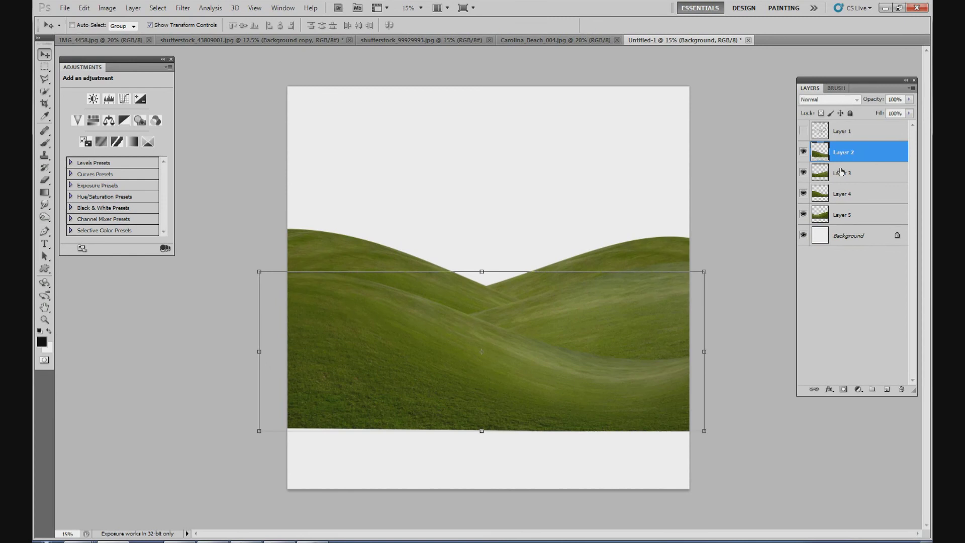
left_click(886, 390)
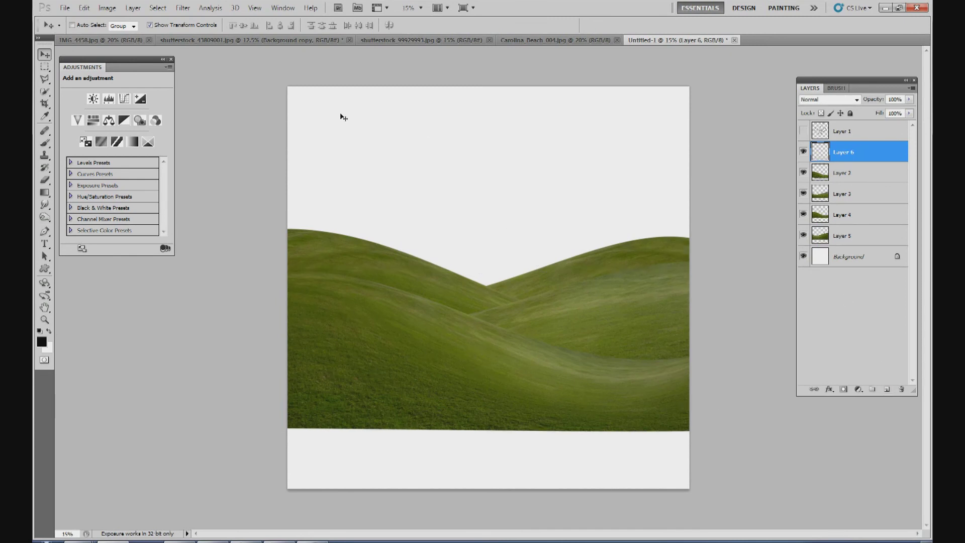
Step: Paste the copied grass from IMG_4458.jpg into Layer 6 and move it down to cover the canvas's empty lower strip
left_click(116, 39)
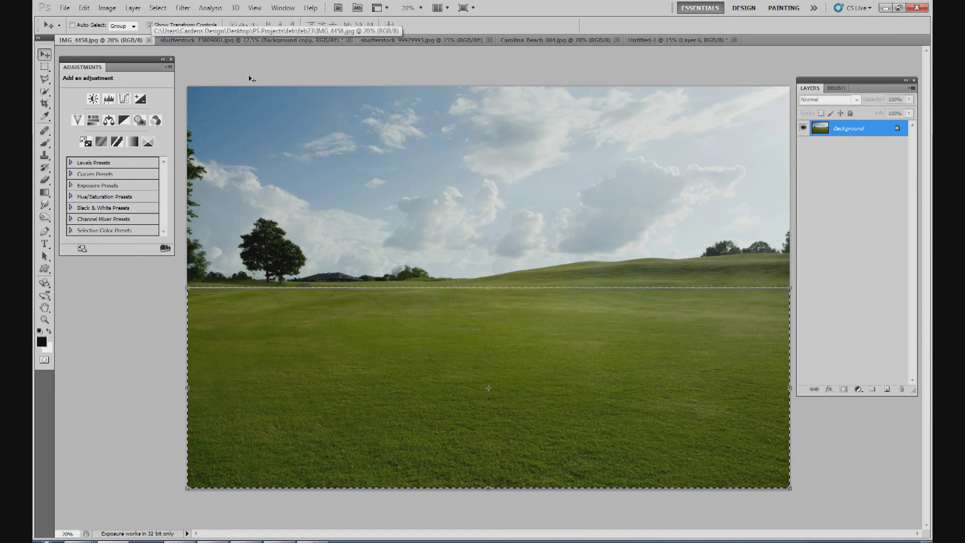
left_click(673, 40)
key("ctrl+v")
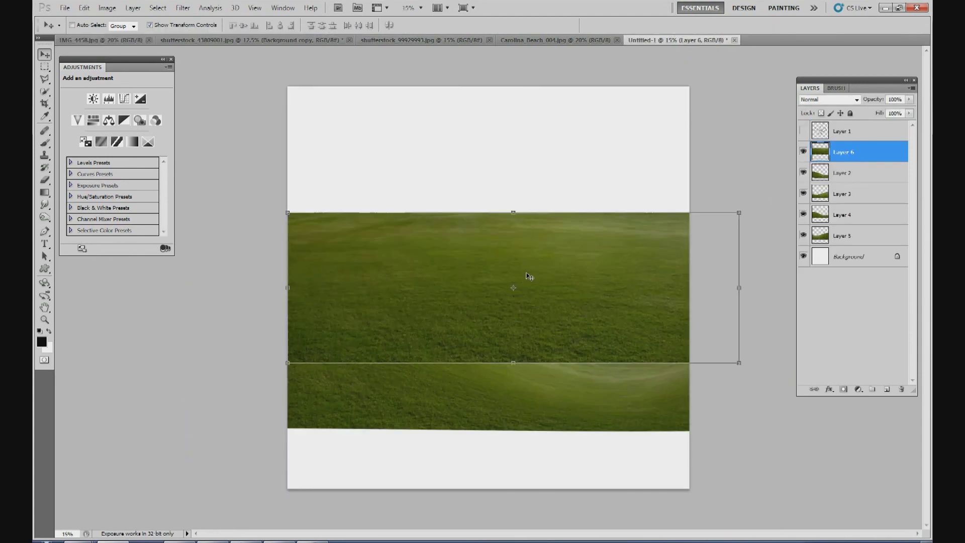
left_click_drag(575, 282, 577, 384)
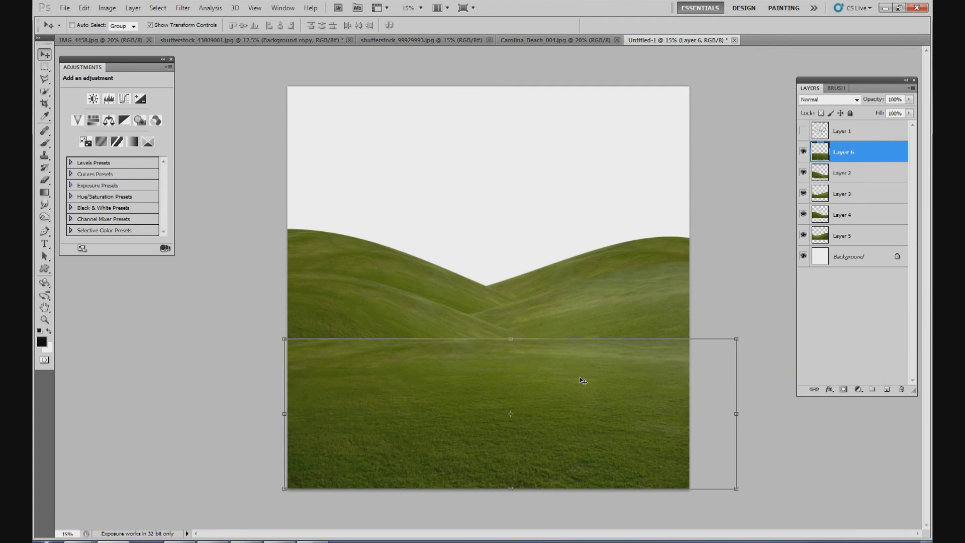
left_click_drag(592, 361, 606, 379)
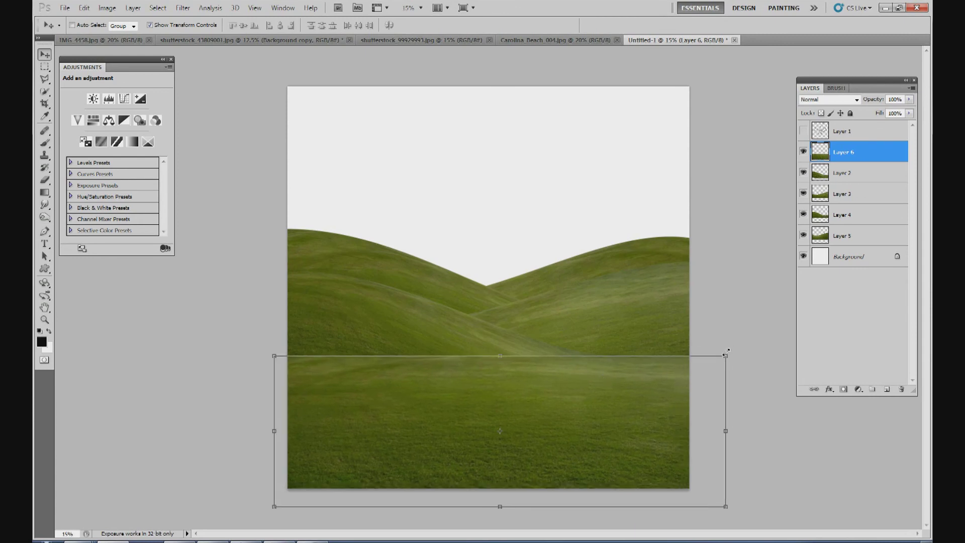
Step: Scale the Layer 6 grass to about 94%, shift it slightly down over the foreground, and apply the transform
left_click_drag(725, 356, 705, 352)
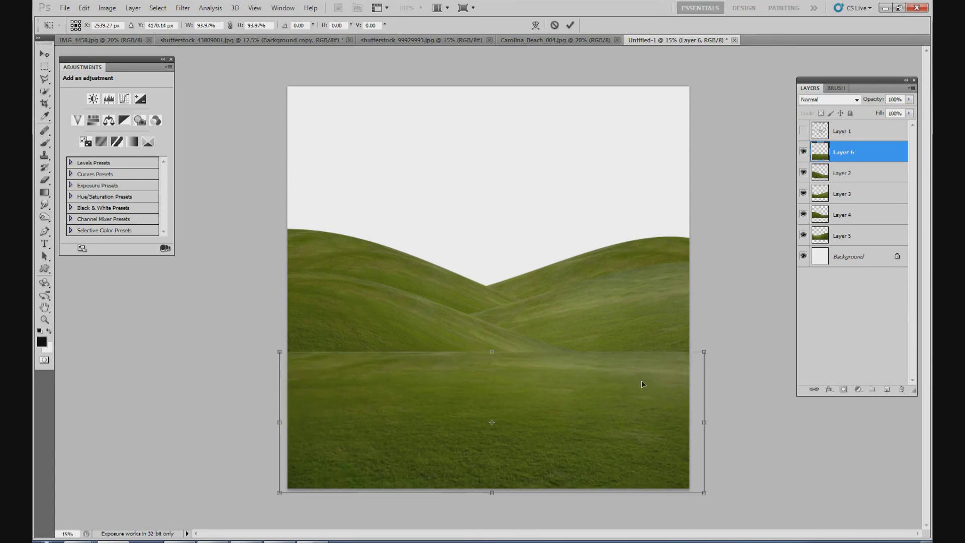
left_click_drag(642, 382, 643, 382)
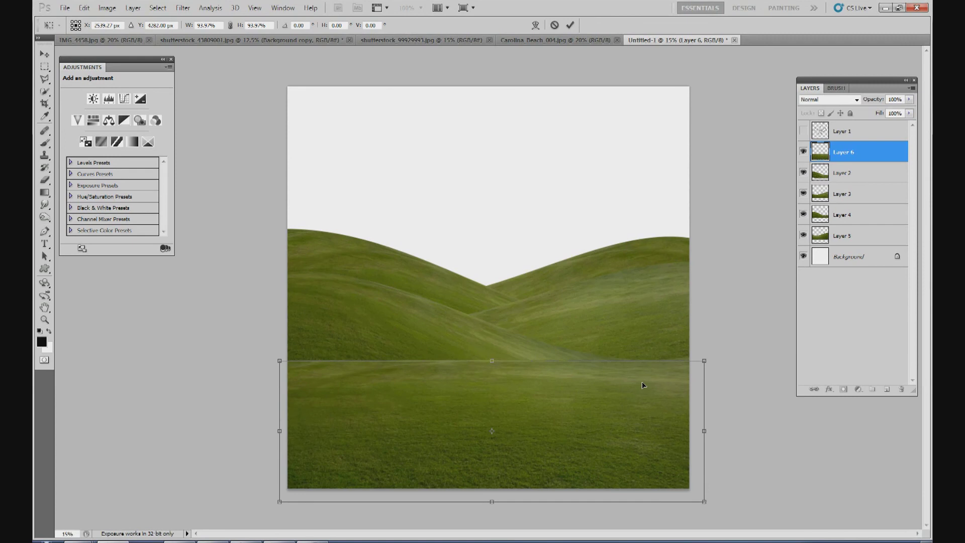
left_click(570, 25)
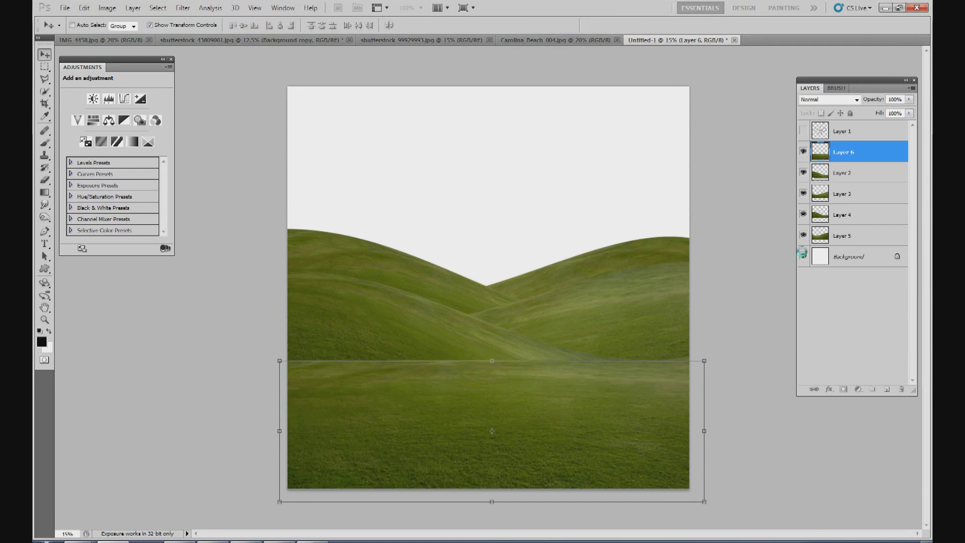
Step: Add a layer mask to Layer 6 and set up a larger soft Brush with 0% hardness
left_click(844, 390)
left_click(43, 145)
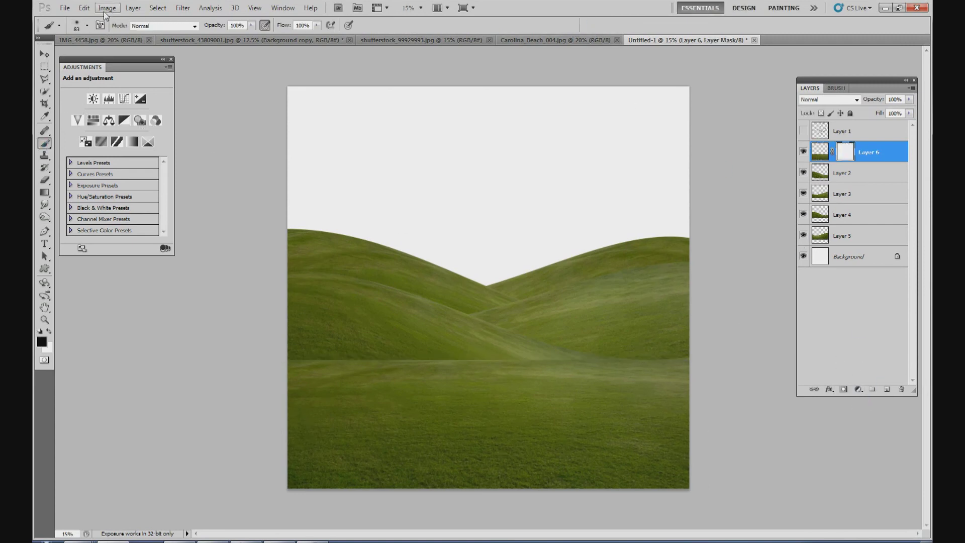
left_click(88, 27)
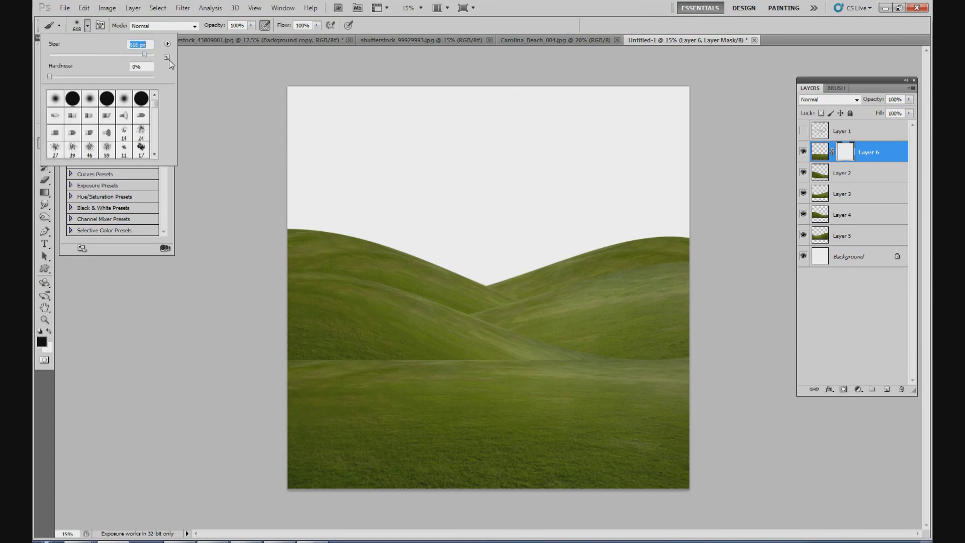
left_click_drag(145, 53, 147, 54)
left_click(450, 343)
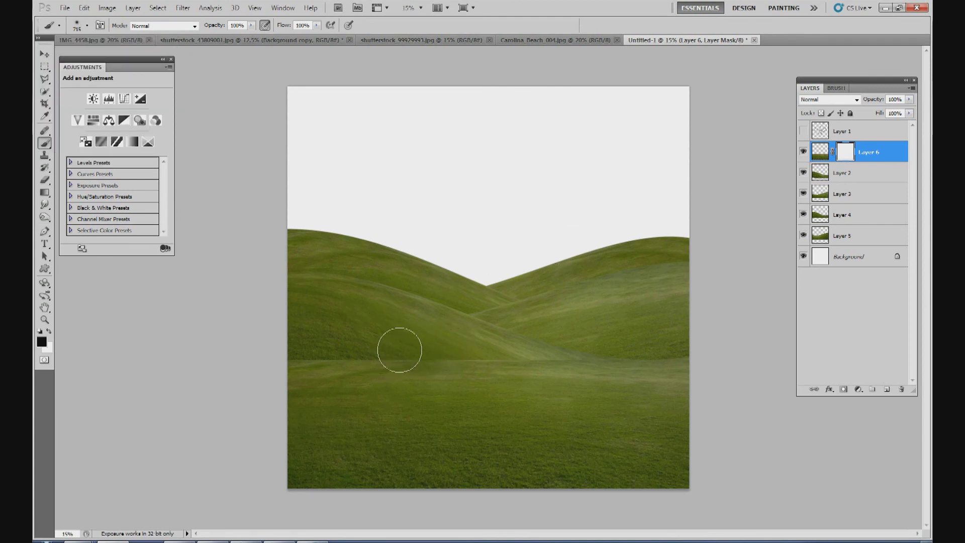
Step: Paint black on the Layer 6 mask along the grass's upper edge to blend it into the hills behind
mouse_move(392, 356)
left_mouse_down()
mouse_move(355, 334)
mouse_move(362, 352)
mouse_move(318, 351)
mouse_move(299, 362)
mouse_move(315, 371)
mouse_move(423, 348)
mouse_move(418, 362)
mouse_move(507, 350)
mouse_move(559, 358)
mouse_move(515, 349)
mouse_move(636, 340)
mouse_move(581, 350)
mouse_move(619, 358)
mouse_move(667, 351)
left_mouse_up()
mouse_move(431, 342)
left_mouse_down()
mouse_move(453, 353)
mouse_move(429, 357)
mouse_move(490, 358)
mouse_move(511, 419)
mouse_move(467, 339)
mouse_move(480, 362)
mouse_move(413, 352)
mouse_move(412, 367)
mouse_move(427, 372)
mouse_move(391, 373)
mouse_move(370, 352)
mouse_move(349, 368)
mouse_move(387, 376)
mouse_move(307, 376)
mouse_move(510, 366)
mouse_move(265, 373)
left_mouse_up()
mouse_move(498, 383)
left_mouse_down()
mouse_move(501, 370)
mouse_move(582, 369)
left_mouse_up()
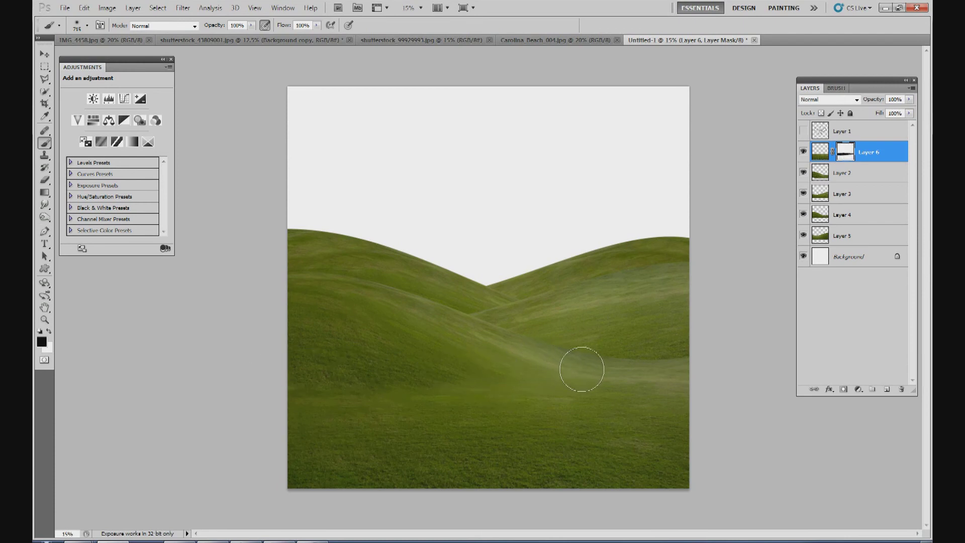
left_click_drag(603, 349, 419, 326)
left_click_drag(394, 380, 532, 373)
left_click_drag(603, 382, 631, 381)
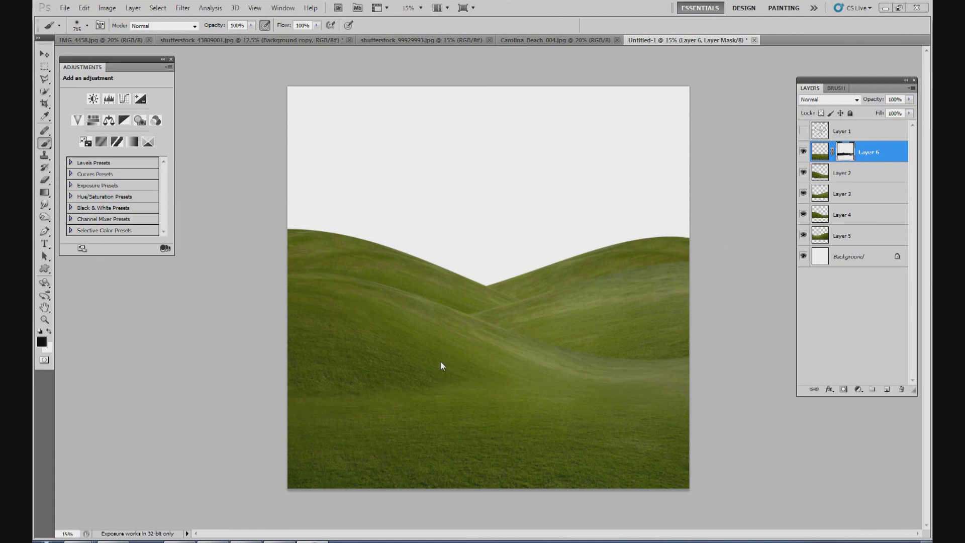
left_click(441, 367)
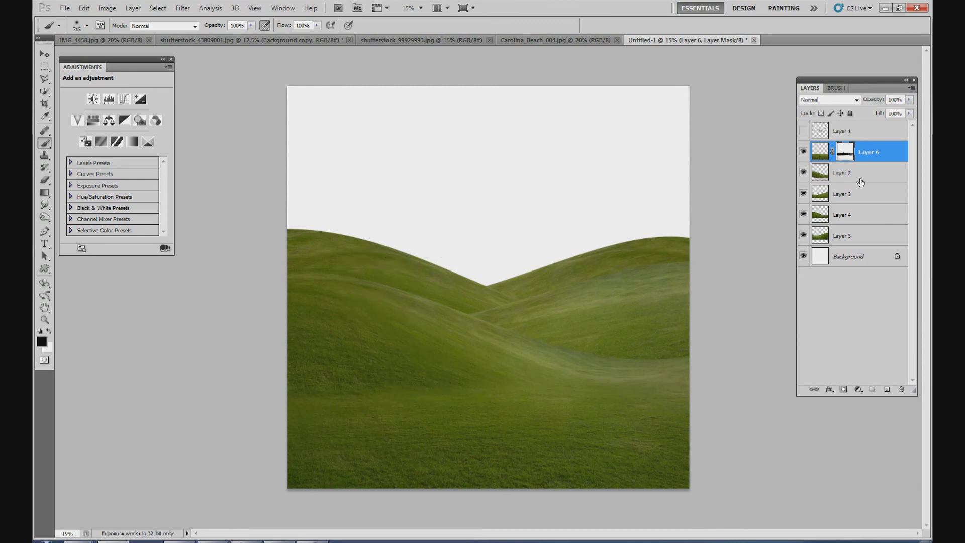
Step: Check the layout sketch, then paste the copied grass as a new layer and place it between Layer 5 and the Background
left_click(803, 131)
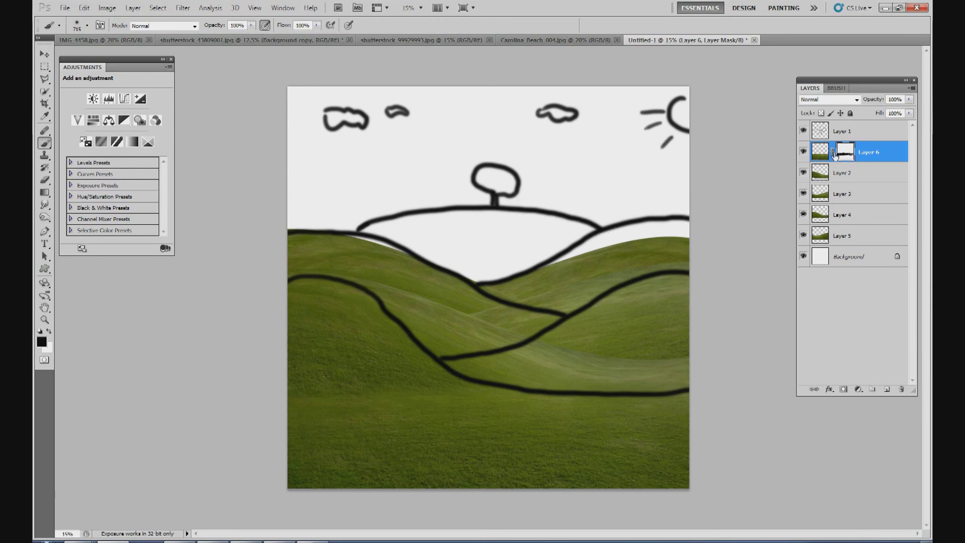
left_click(804, 131)
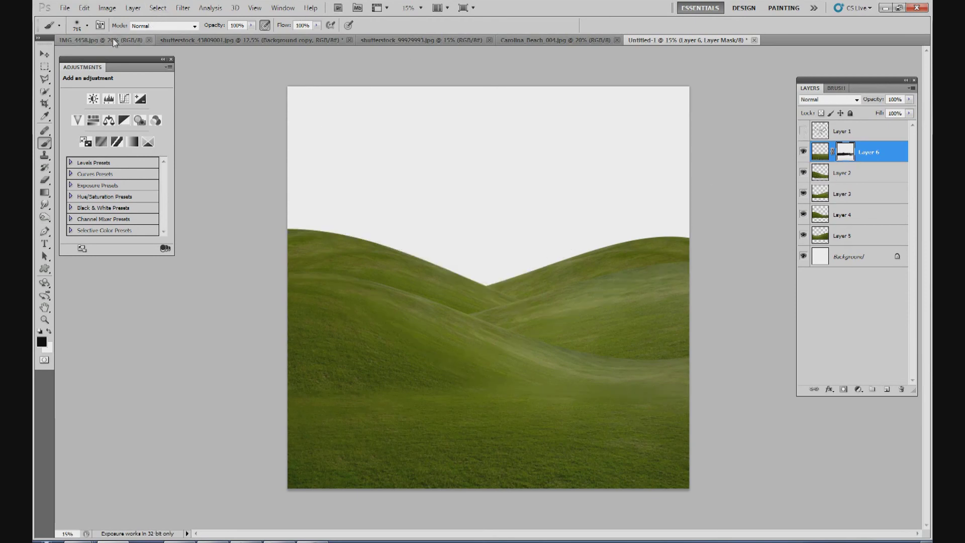
left_click(75, 40)
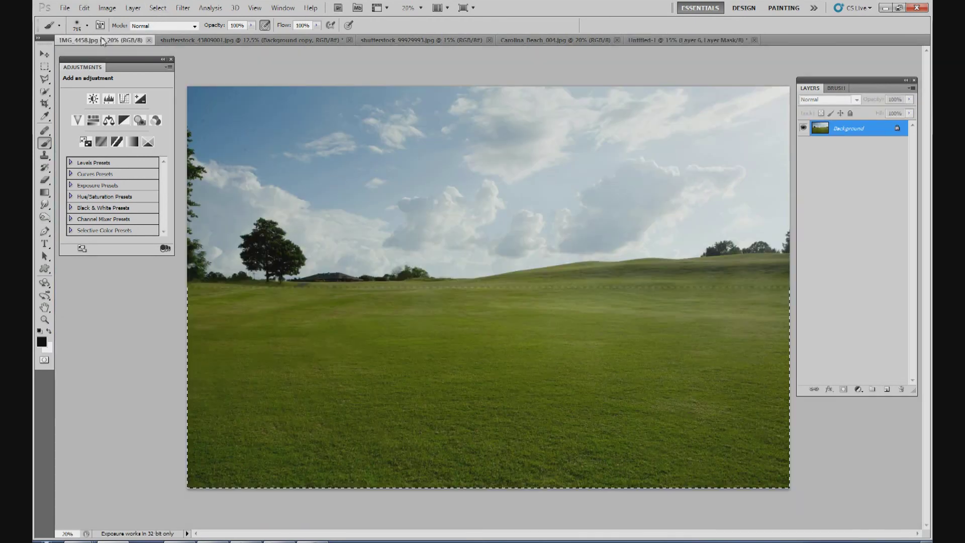
left_click(723, 43)
key("ctrl+v")
left_click_drag(856, 155, 845, 266)
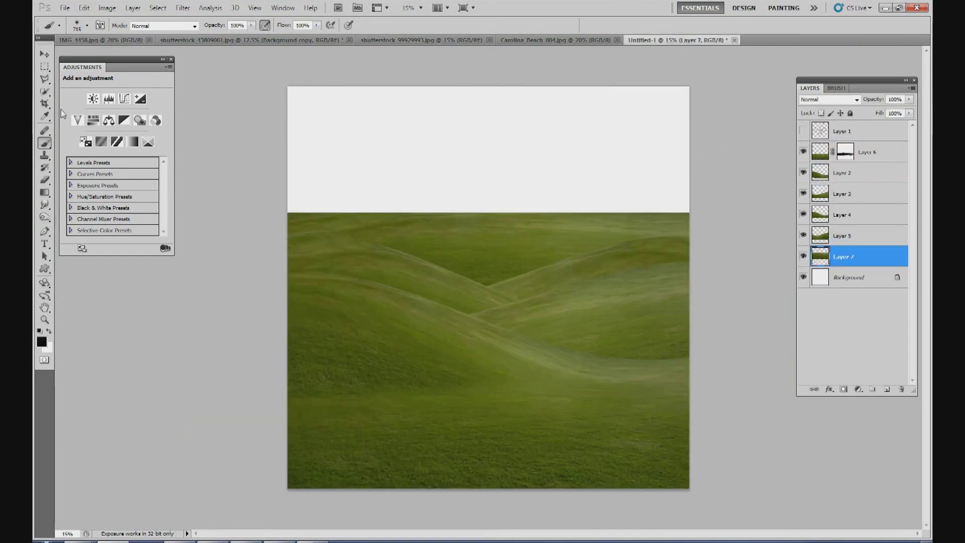
Step: Align the top edge of the Layer 7 grass with the sketched back hill's crest, using the Layer 1 sketch as a temporary guide
left_click(45, 54)
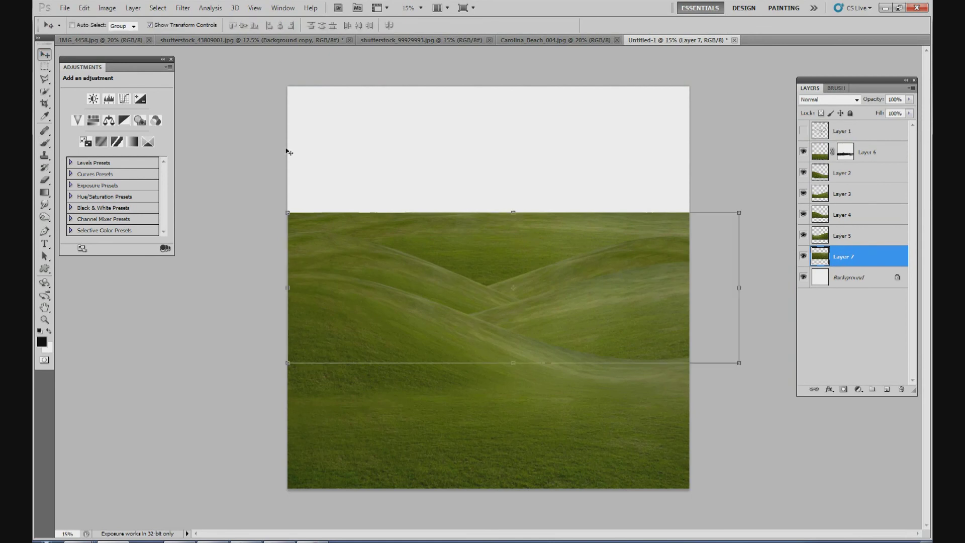
left_click_drag(503, 250, 500, 289)
left_click(803, 131)
left_click_drag(567, 278, 572, 263)
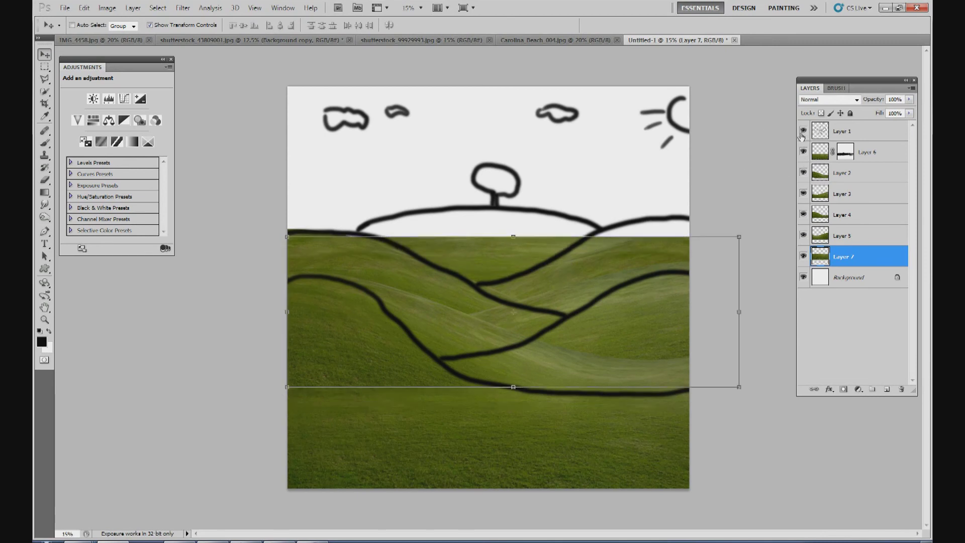
left_click_drag(586, 268, 595, 241)
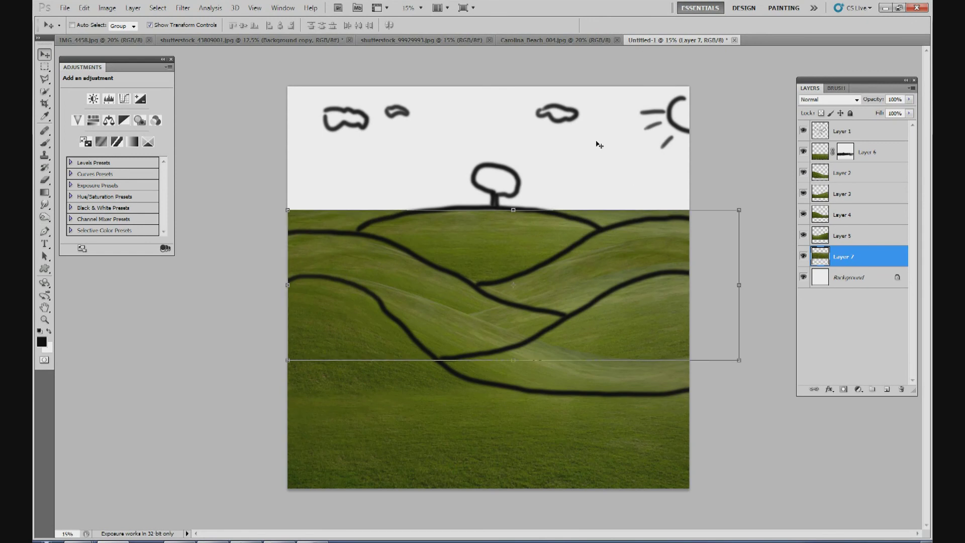
left_click(84, 7)
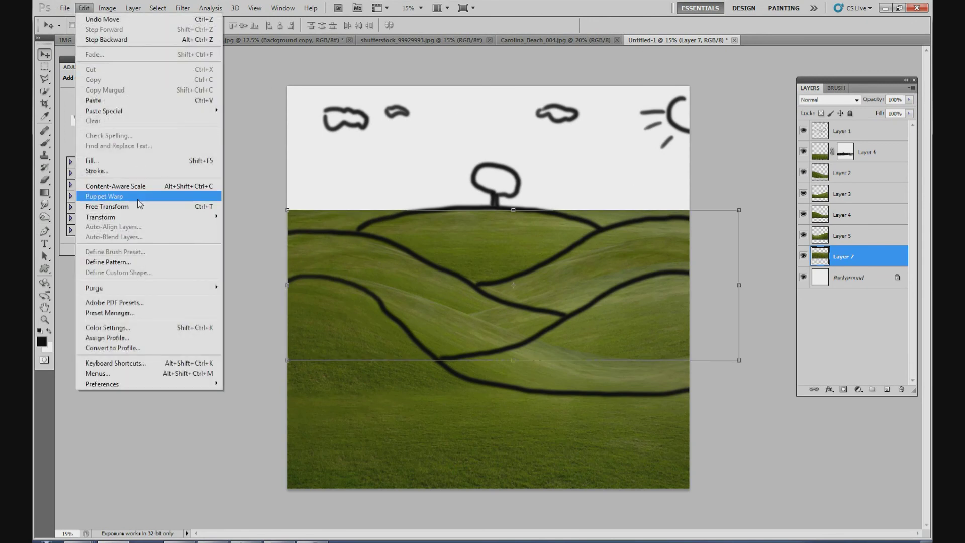
left_click(804, 135)
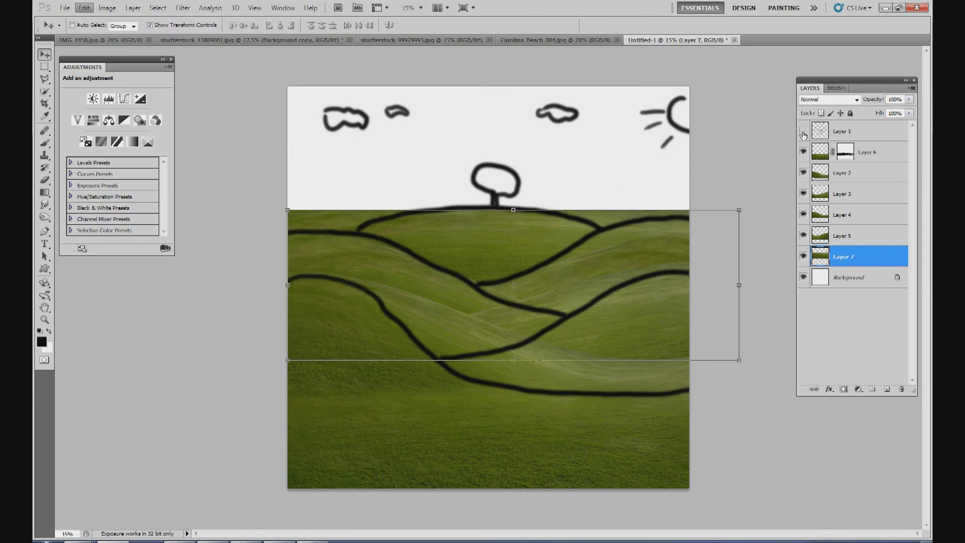
left_click(804, 135)
Step: Warp the Layer 7 grass with the Arch preset, reduce the bend to a gentle dome, and apply it
left_click(84, 8)
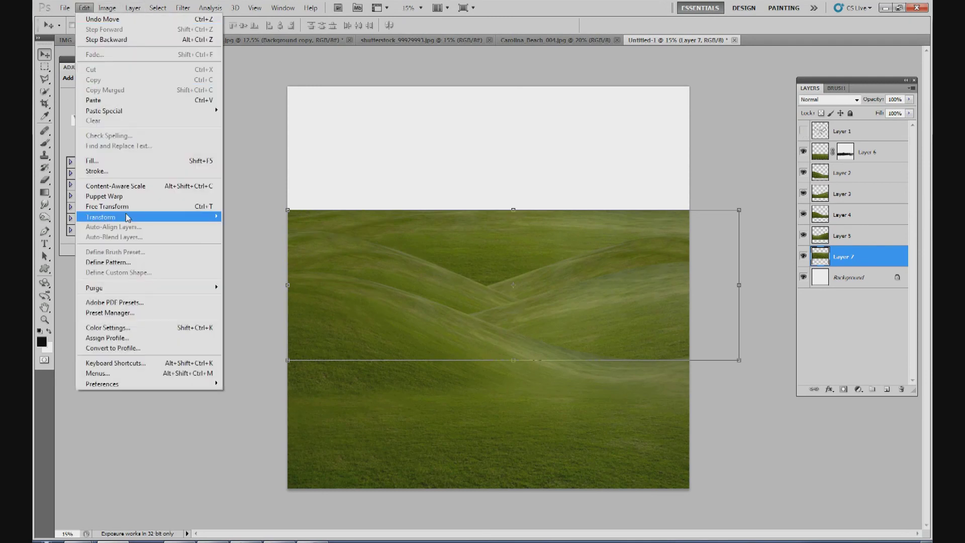
mouse_move(127, 217)
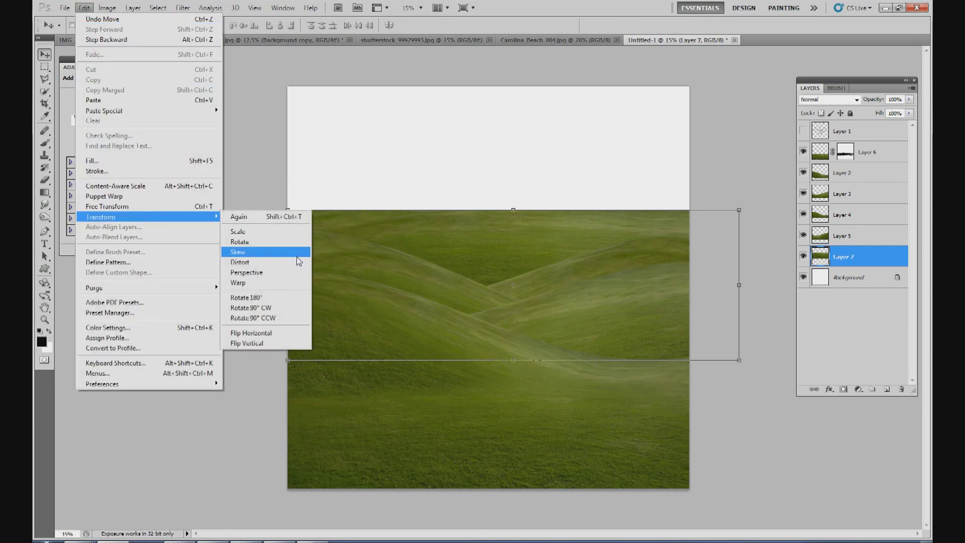
left_click(264, 283)
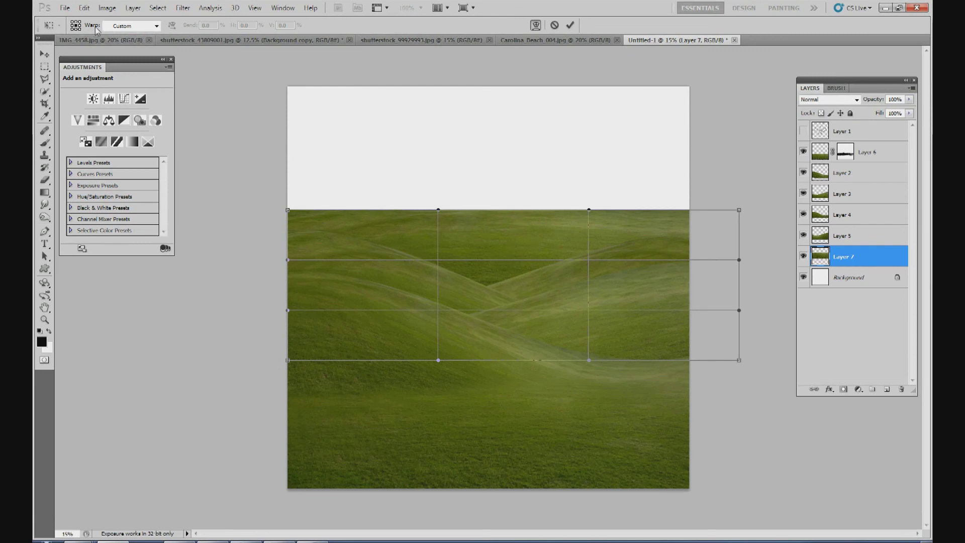
left_click(157, 26)
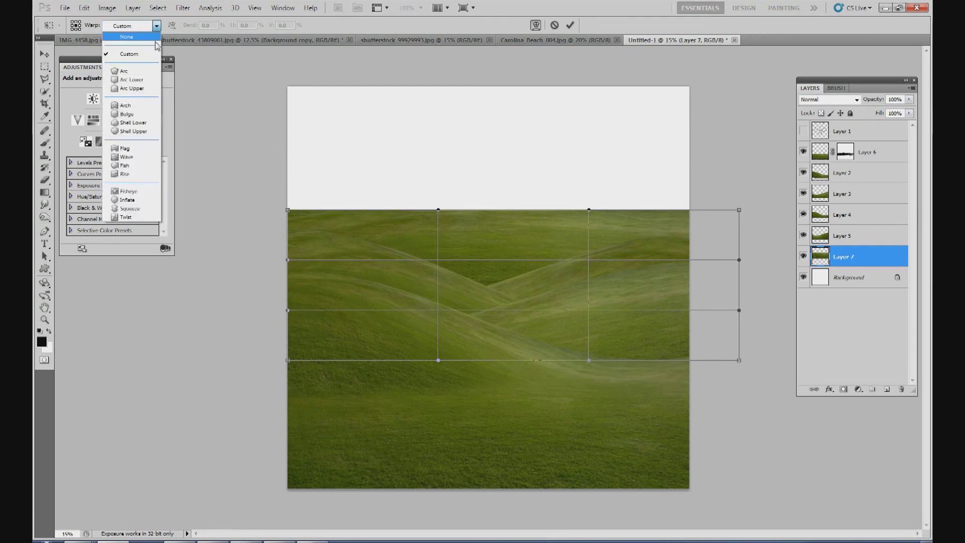
left_click(142, 110)
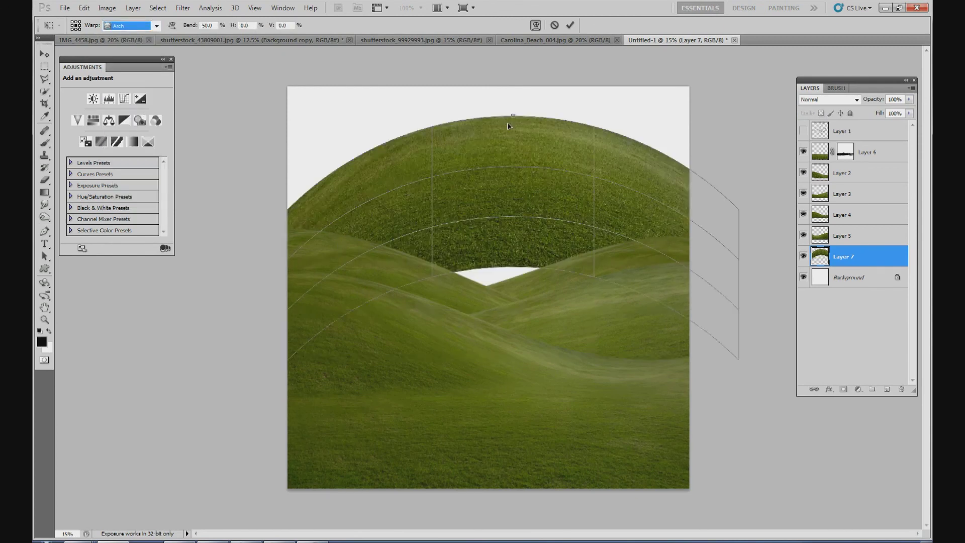
left_click_drag(514, 117, 504, 176)
left_click(569, 25)
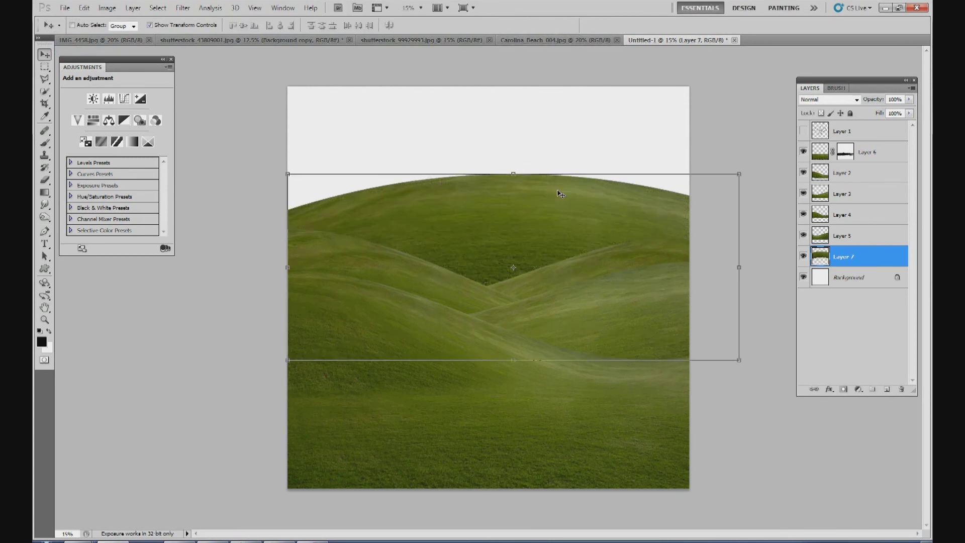
Step: Move the arched Layer 7 hill down and slightly left so its crest rises just above the valley between the front hills
left_click_drag(549, 240, 544, 259)
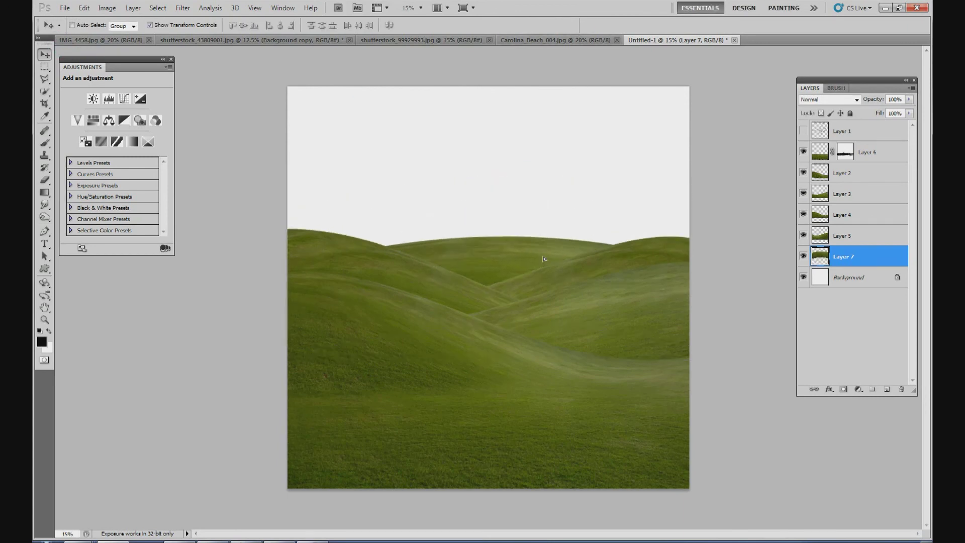
left_click_drag(536, 255, 528, 268)
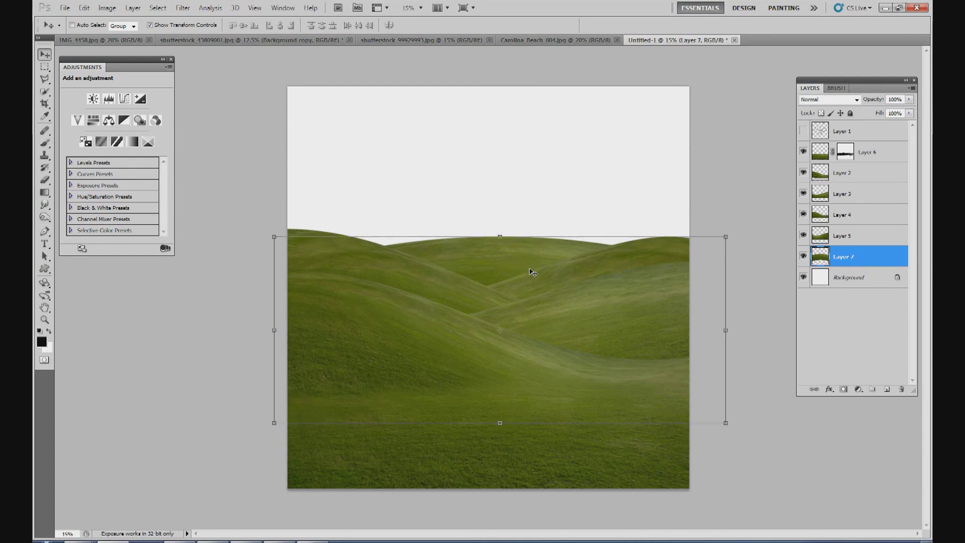
left_click_drag(533, 273, 531, 272)
Step: Bring the sunset sky from Carolina_Beach_004.jpg into the composite as a layer directly above the Background
left_click(850, 282)
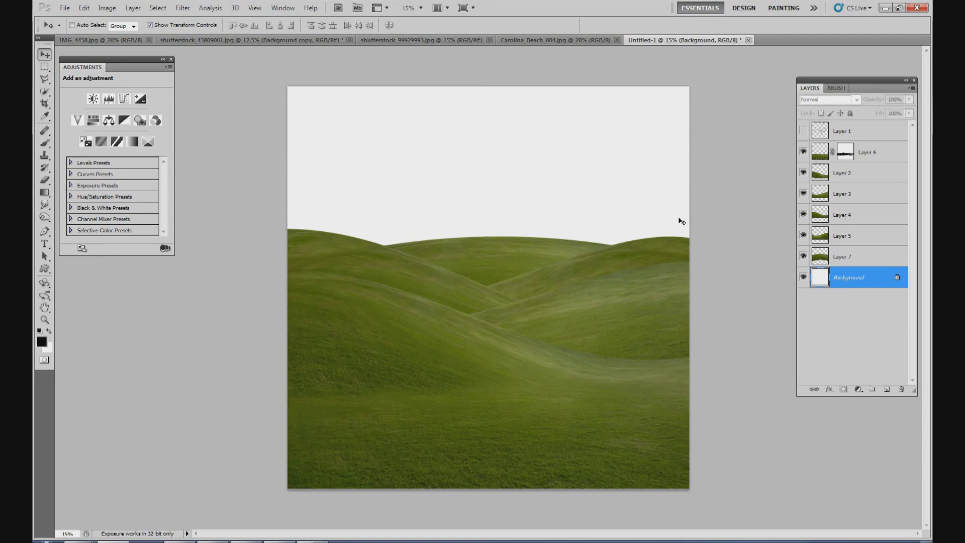
left_click(538, 40)
left_click(157, 7)
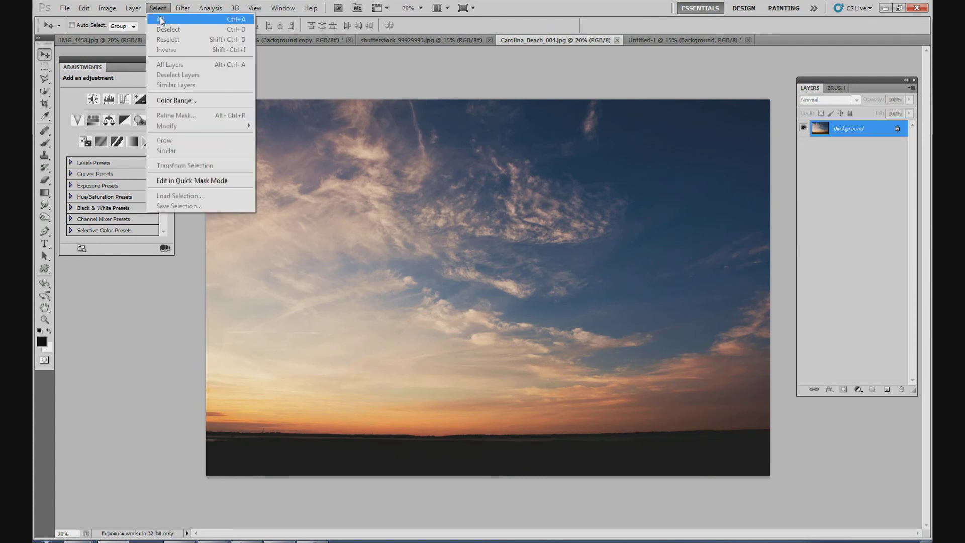
left_click(376, 115)
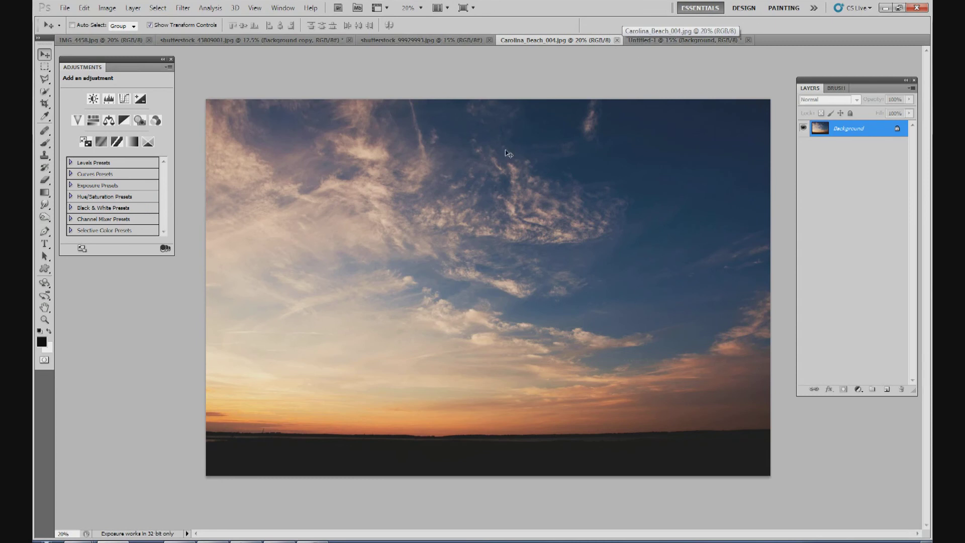
left_click_drag(668, 41, 511, 166)
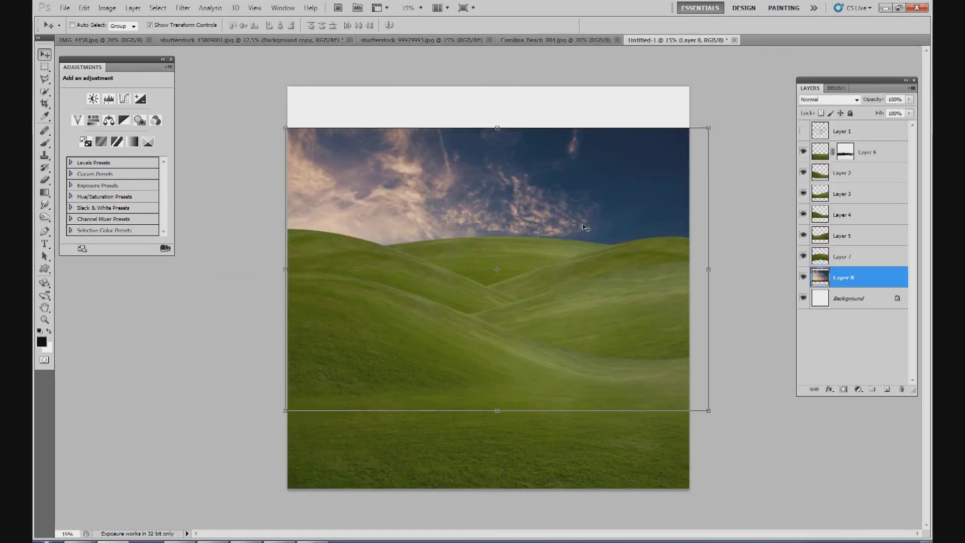
Step: Squash the Layer 8 sky to about 68.6% height and 98% width so it fills the canvas above the hills, and apply the transform
left_click_drag(513, 196, 509, 147)
left_click_drag(541, 304, 527, 281)
left_click_drag(482, 55, 482, 141)
left_click_drag(527, 214, 527, 146)
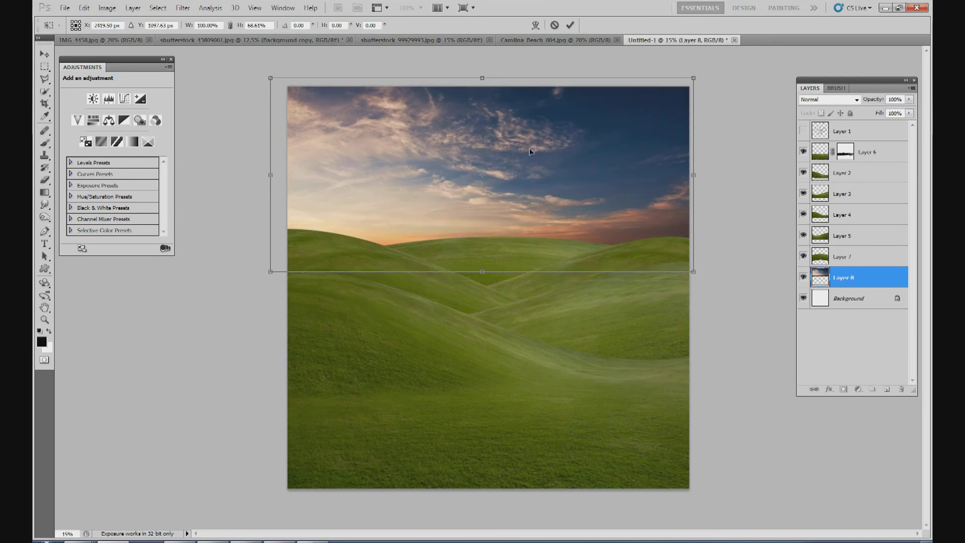
left_click_drag(489, 268, 493, 259)
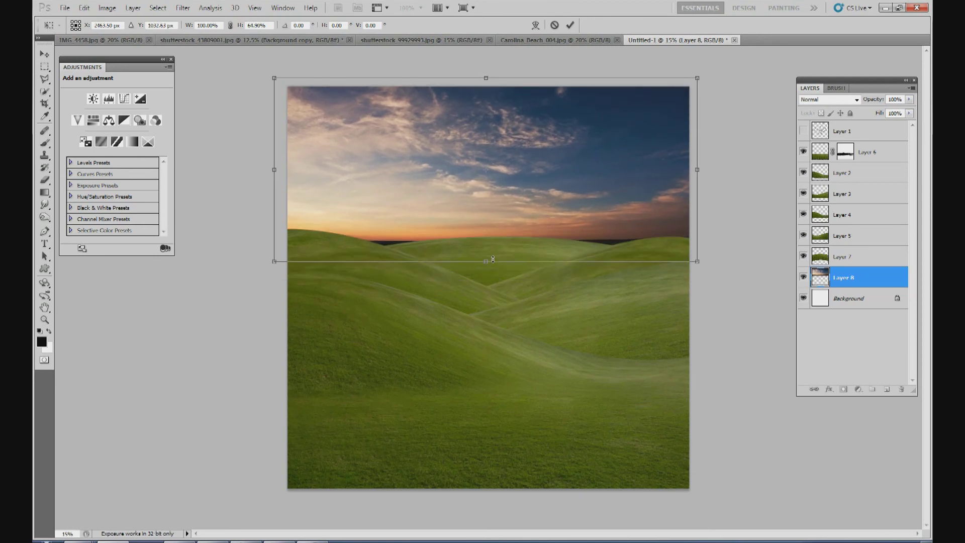
left_click_drag(495, 266, 496, 270)
left_click_drag(278, 177, 289, 179)
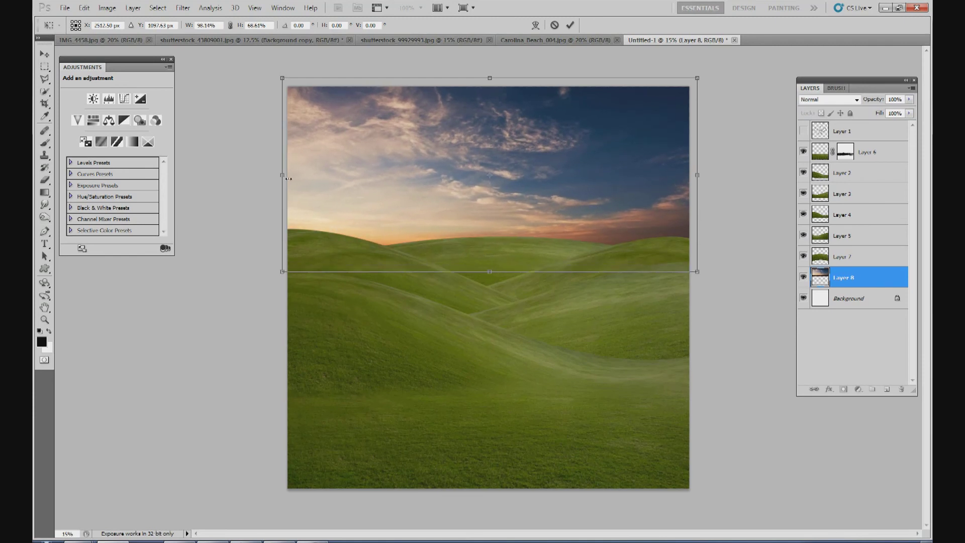
left_click(571, 26)
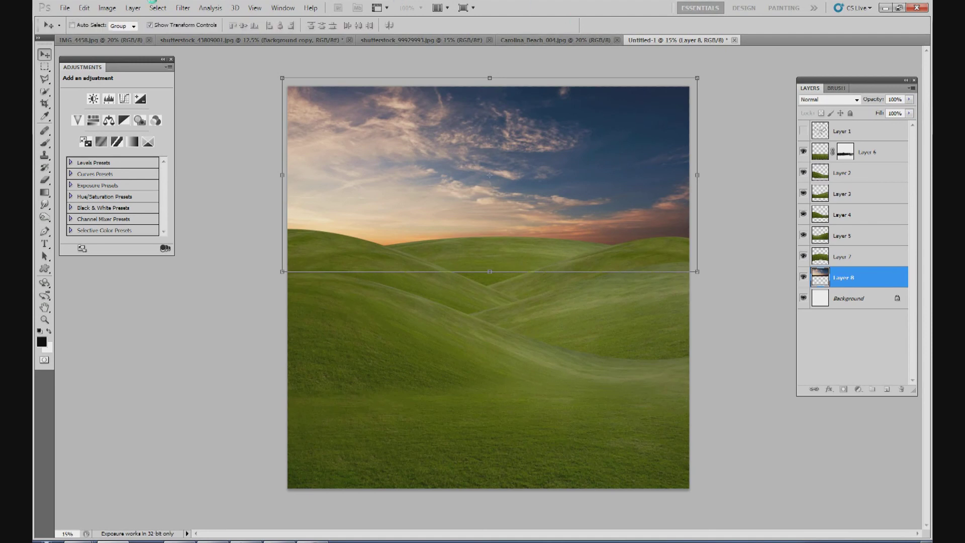
Step: Flip the Layer 8 sky horizontally, narrow it to about 97.7% width so it just covers the canvas, and apply the transform
left_click(91, 9)
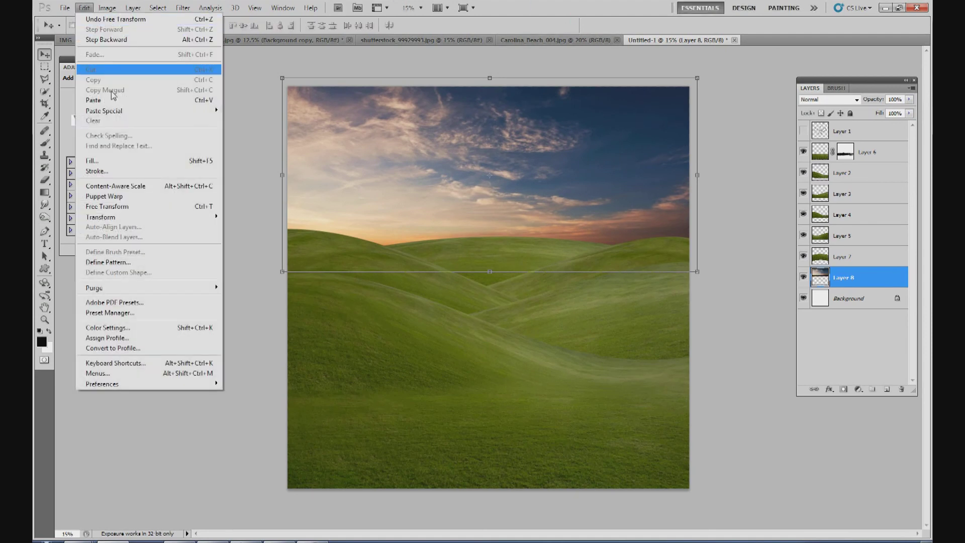
mouse_move(184, 217)
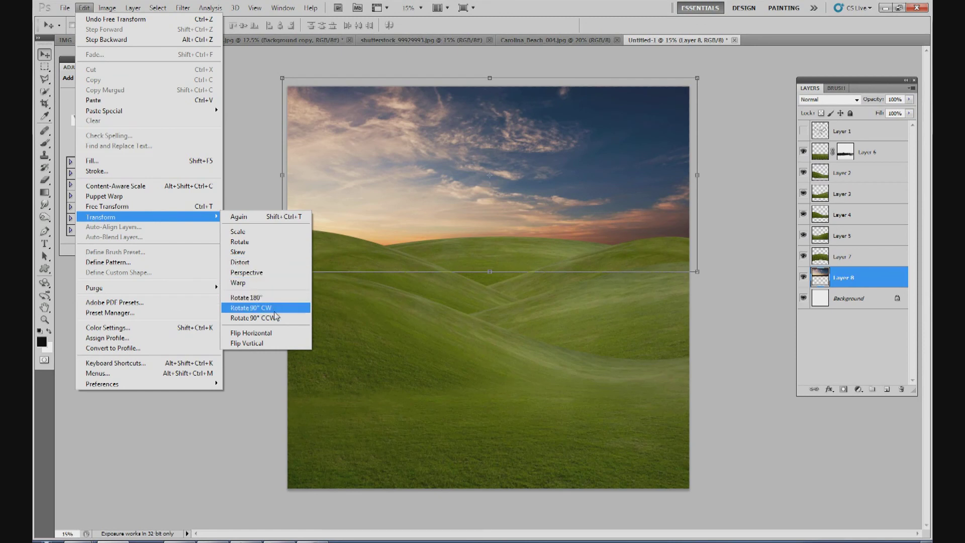
left_click(286, 334)
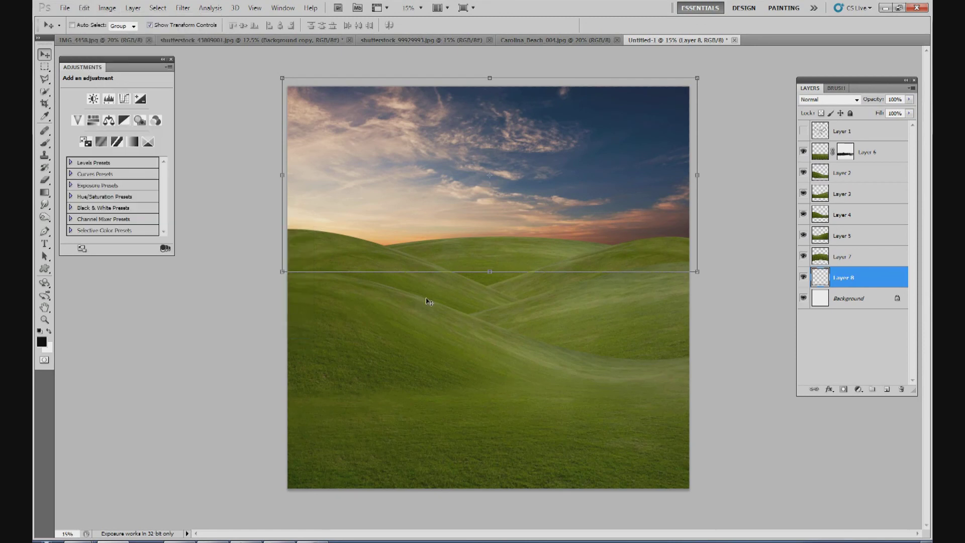
mouse_move(552, 175)
left_mouse_down()
mouse_move(554, 162)
mouse_move(554, 175)
left_mouse_up()
left_click_drag(701, 182, 690, 175)
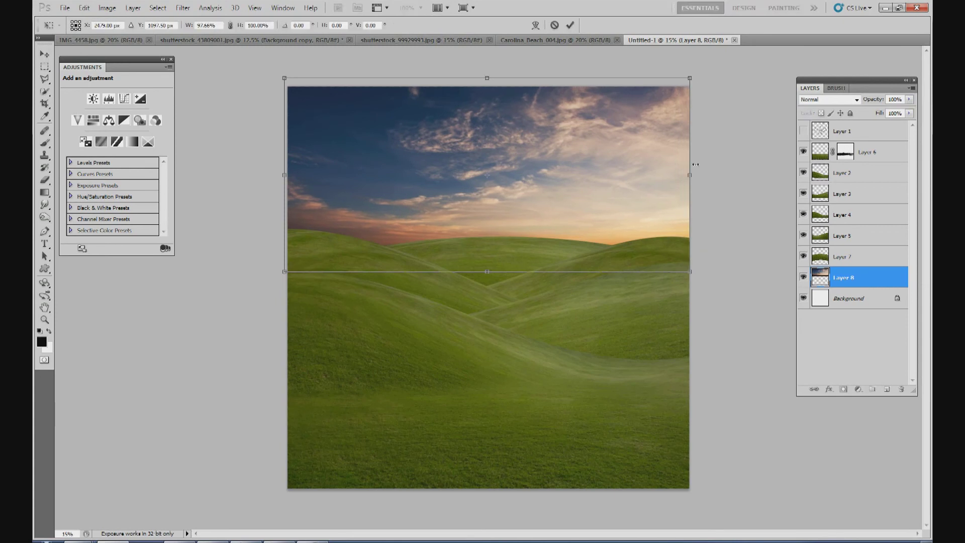
mouse_move(543, 219)
left_mouse_down()
mouse_move(544, 204)
mouse_move(545, 219)
left_mouse_up()
left_click_drag(500, 122, 503, 122)
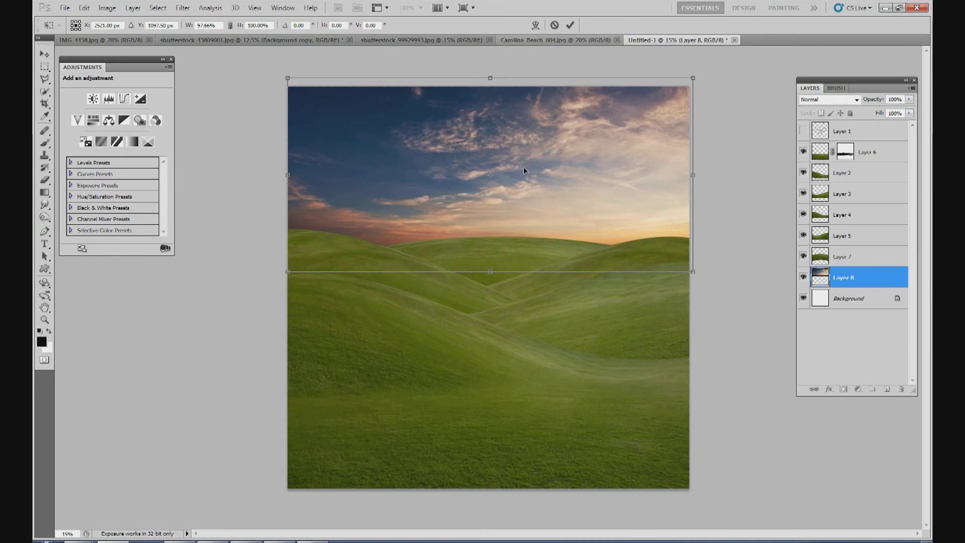
left_click(570, 26)
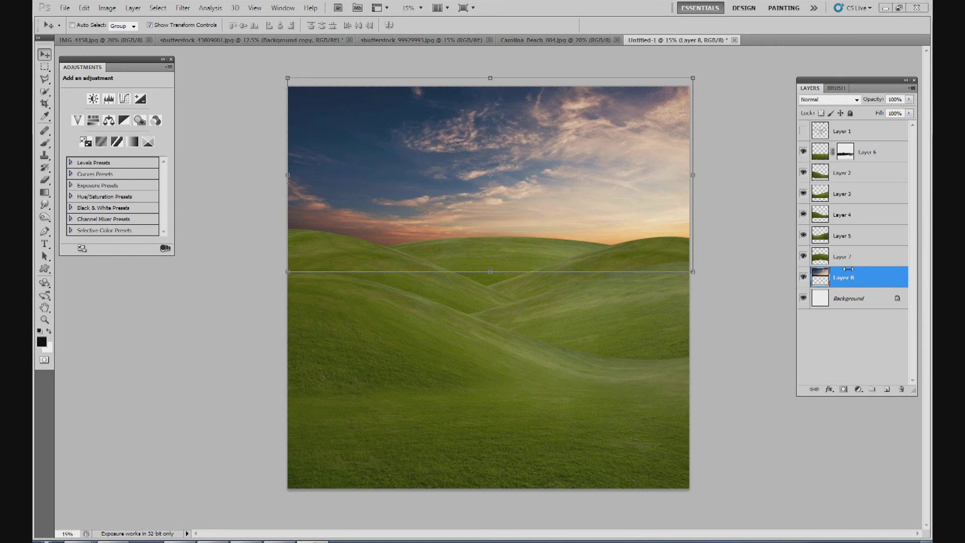
Step: Toggle the visibility of Layer 5 and Layer 2 to identify which hill each one holds
left_click(856, 174)
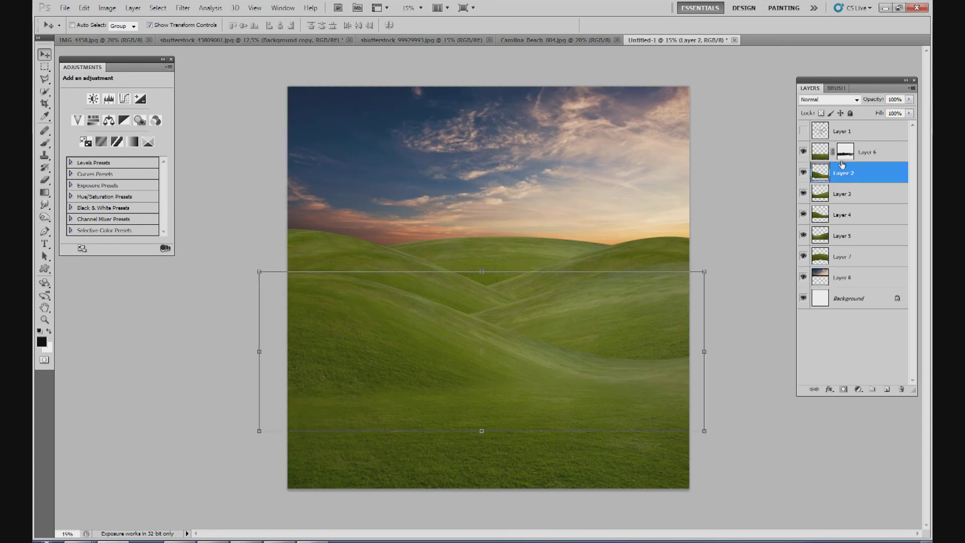
left_click(859, 261)
left_click(803, 237)
left_click(803, 237)
left_click(804, 174)
left_click(803, 173)
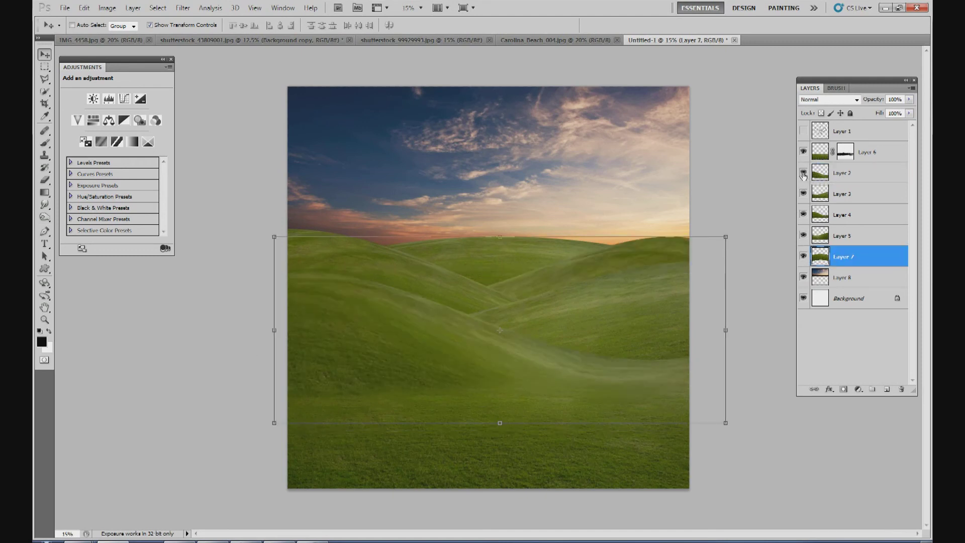
left_click(803, 173)
left_click(803, 173)
Step: Add a Curves adjustment clipped to Layer 2, brighten it from input 94 to output 156, and invert its mask to black
left_click(839, 178)
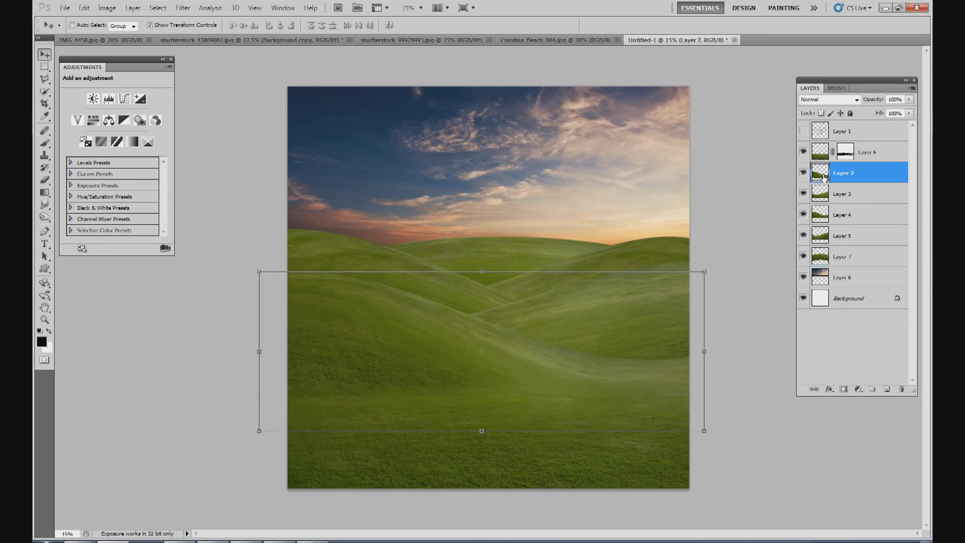
left_click(804, 173)
left_click(803, 174)
left_click(857, 390)
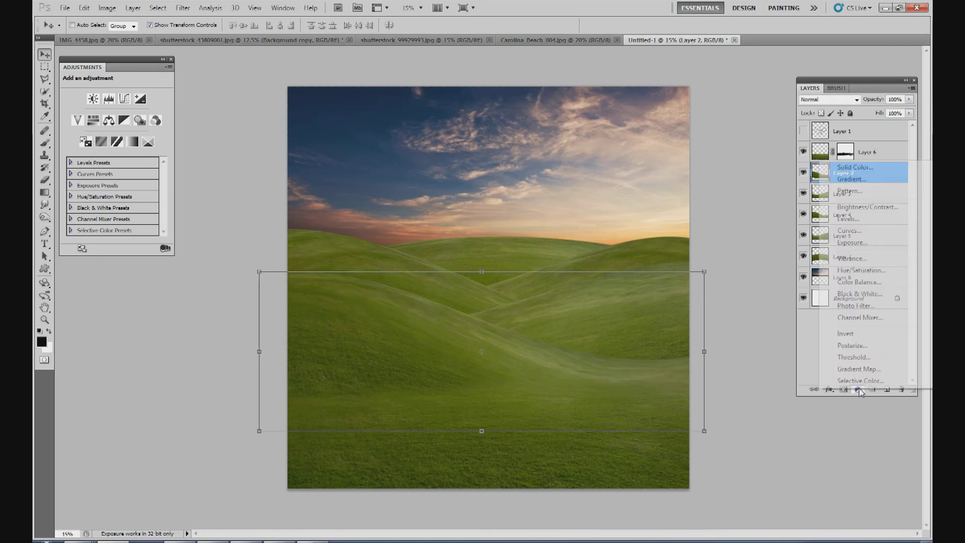
left_click(854, 234)
key("ctrl+alt+g")
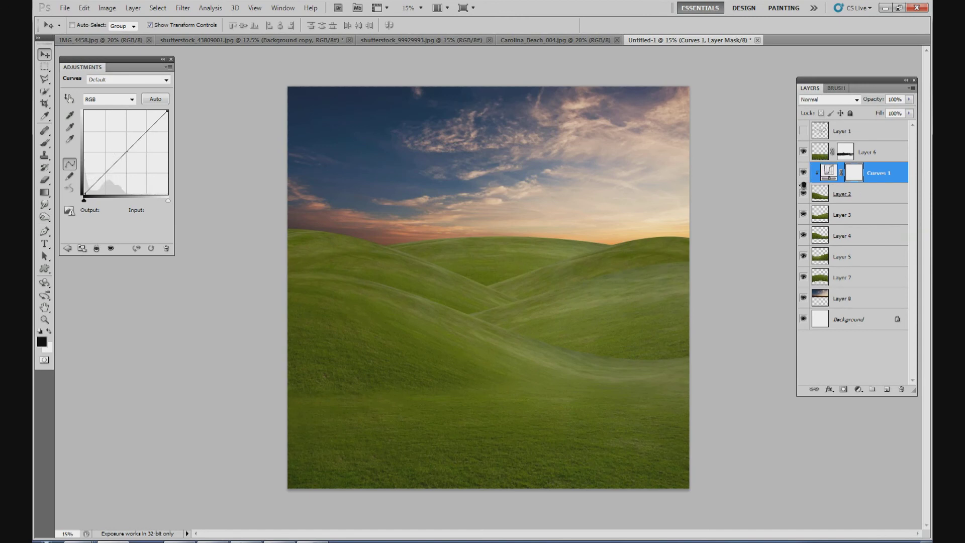
mouse_move(125, 156)
left_mouse_down()
mouse_move(143, 170)
mouse_move(110, 151)
mouse_move(104, 134)
mouse_move(146, 168)
mouse_move(115, 143)
left_mouse_up()
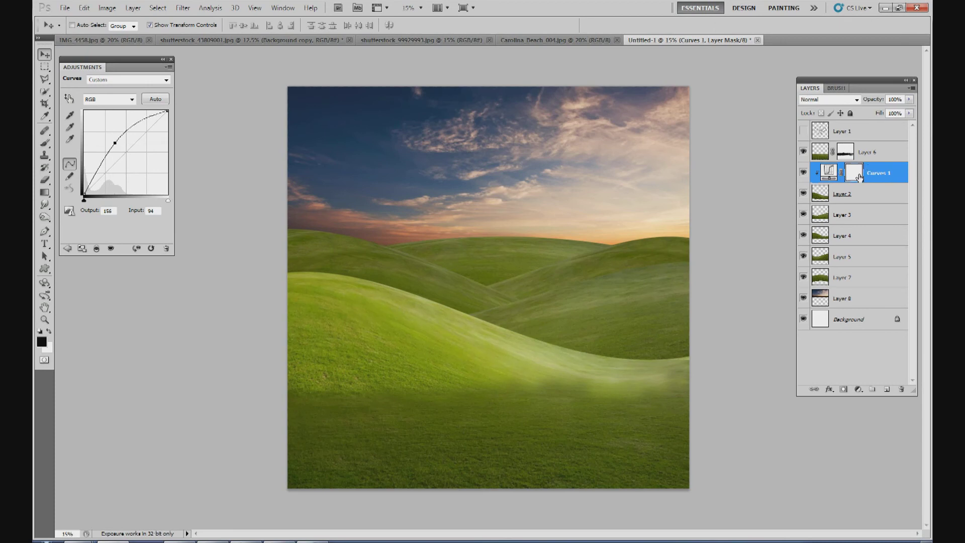
key("ctrl+i")
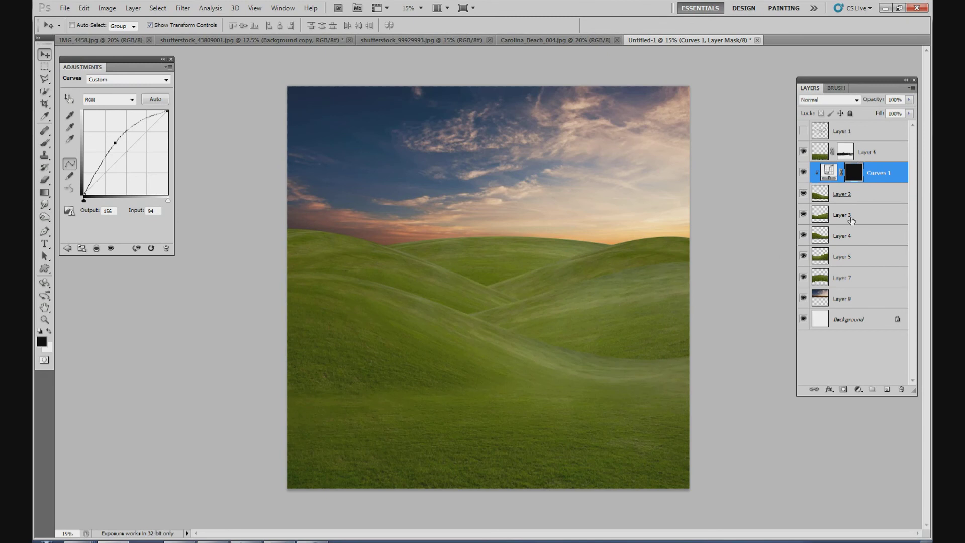
Step: Paint highlights along the front left hill's crest on the Curves 1 mask with a white brush at 15% opacity, then compare before and after
left_click(45, 142)
left_click(48, 331)
left_click(251, 25)
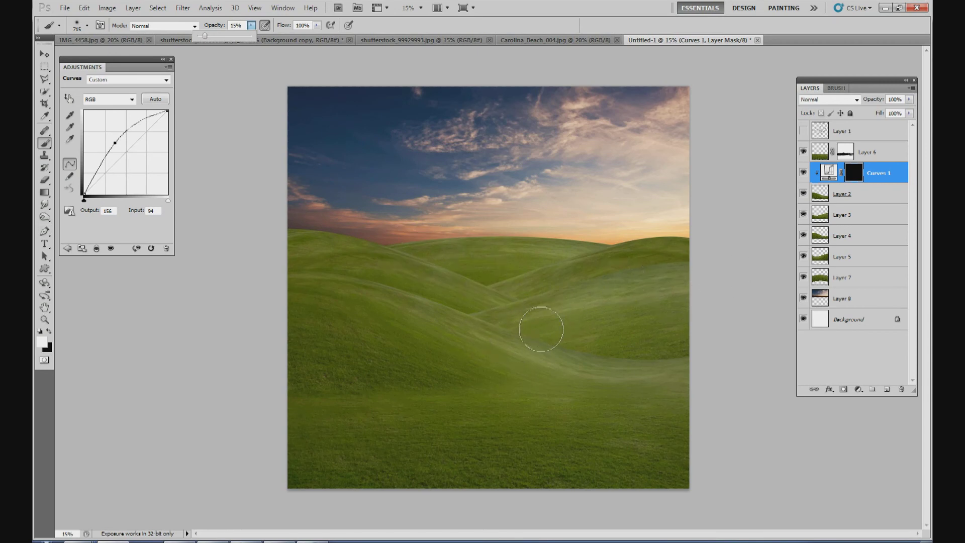
mouse_move(471, 311)
left_mouse_down()
mouse_move(391, 284)
mouse_move(564, 340)
mouse_move(530, 335)
mouse_move(504, 300)
mouse_move(464, 333)
mouse_move(364, 277)
mouse_move(302, 265)
mouse_move(382, 277)
left_mouse_up()
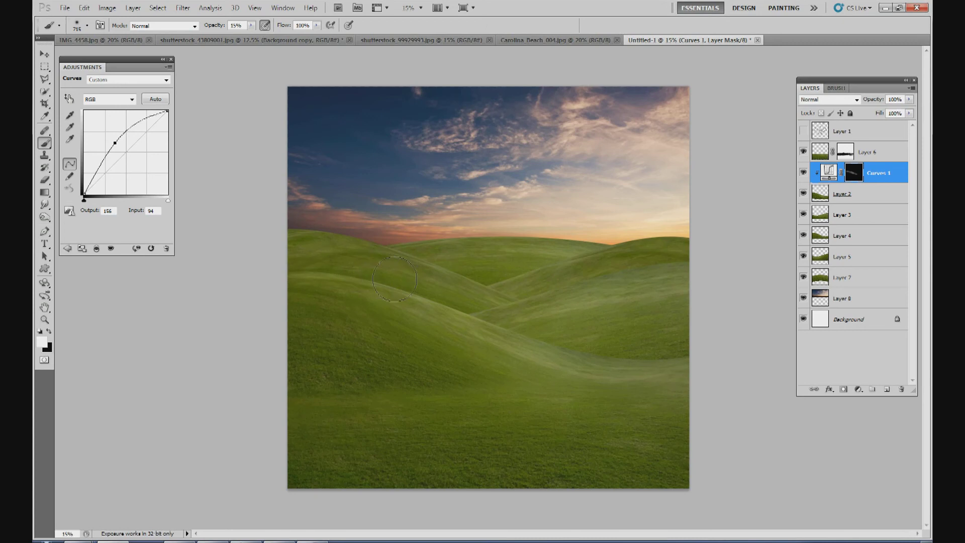
mouse_move(455, 292)
left_mouse_down()
mouse_move(457, 322)
mouse_move(479, 313)
mouse_move(559, 341)
left_mouse_up()
mouse_move(429, 297)
left_mouse_down()
mouse_move(331, 269)
mouse_move(414, 312)
mouse_move(469, 357)
mouse_move(440, 333)
mouse_move(482, 344)
mouse_move(498, 328)
mouse_move(560, 342)
mouse_move(399, 273)
mouse_move(362, 275)
mouse_move(358, 286)
mouse_move(338, 269)
mouse_move(290, 270)
mouse_move(335, 273)
mouse_move(387, 295)
mouse_move(465, 297)
mouse_move(583, 342)
left_mouse_up()
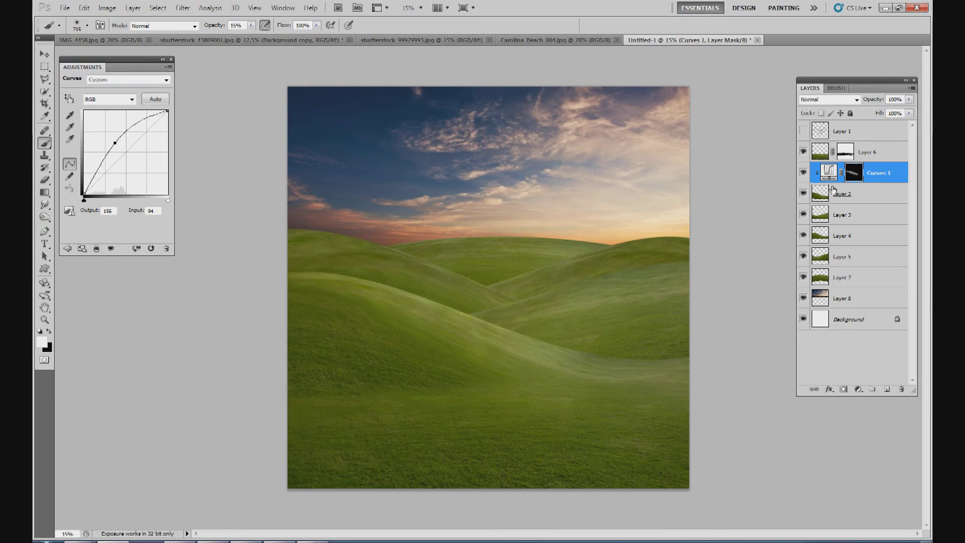
left_click(803, 173)
left_click(803, 174)
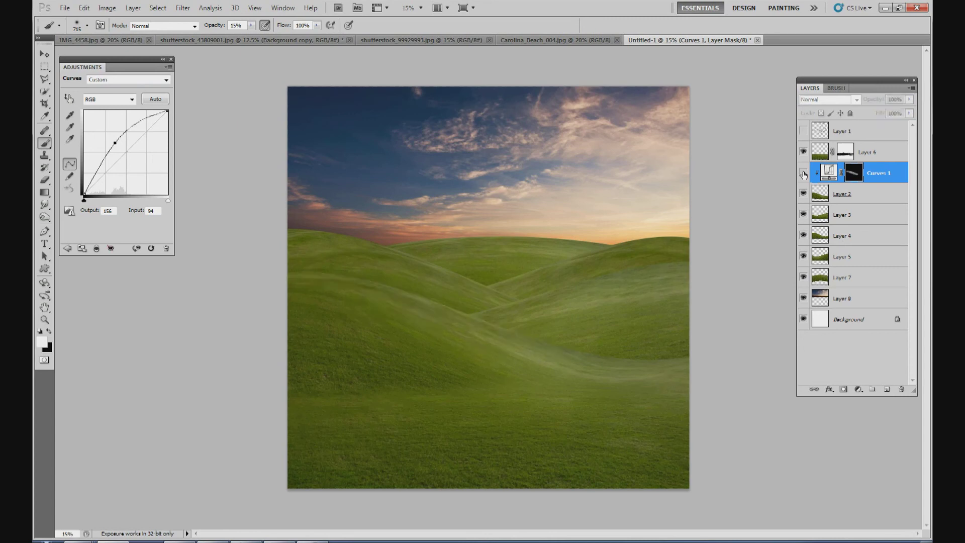
left_click(804, 172)
left_click(805, 173)
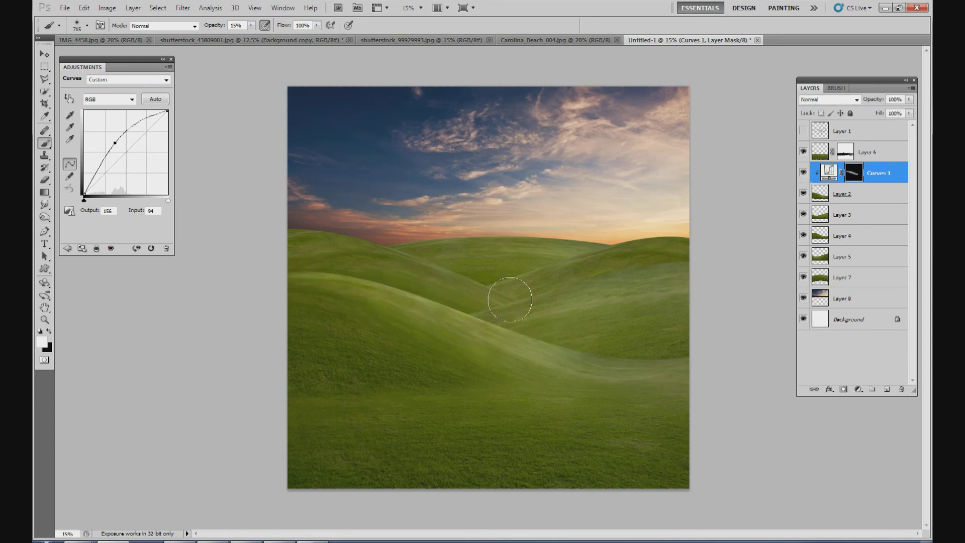
Step: Add a second Curves adjustment clipped to Layer 2, darken it from input 143 to output 102, and invert its mask to black
left_click(862, 196)
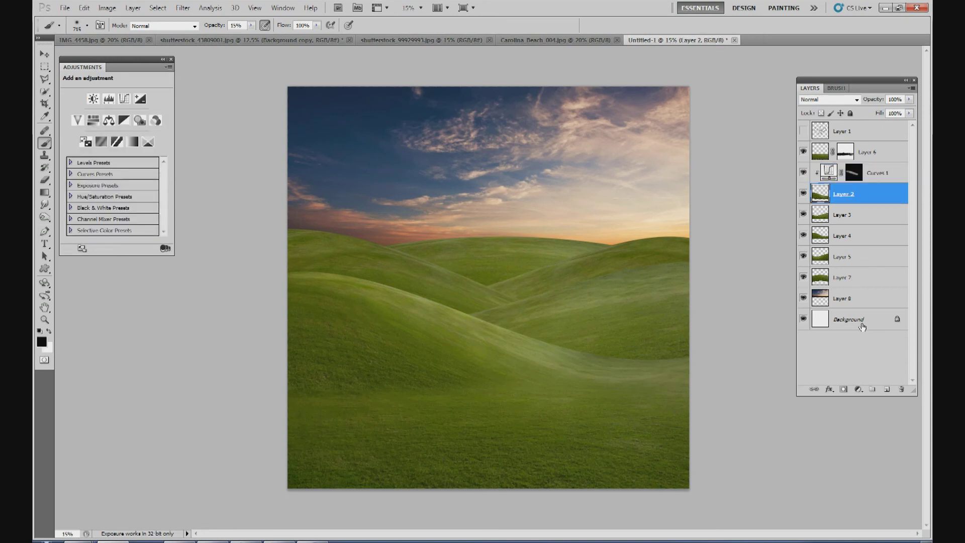
left_click(858, 390)
left_click(851, 235)
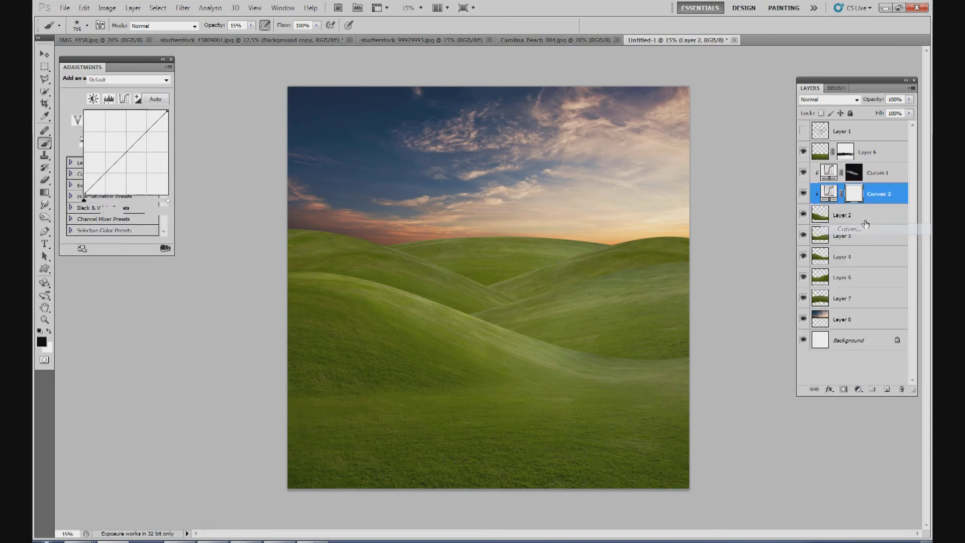
mouse_move(136, 151)
left_mouse_down()
mouse_move(150, 168)
mouse_move(123, 151)
mouse_move(131, 161)
left_mouse_up()
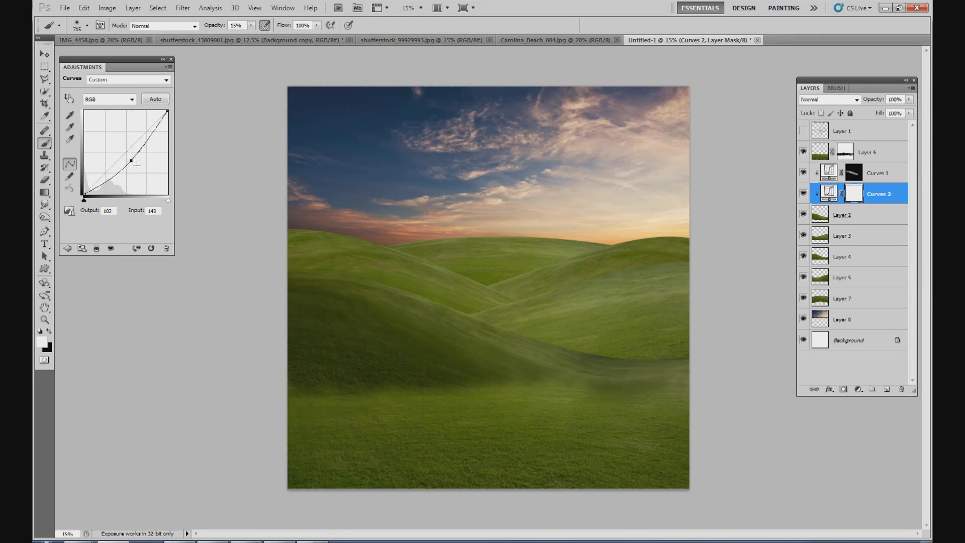
key("ctrl+i")
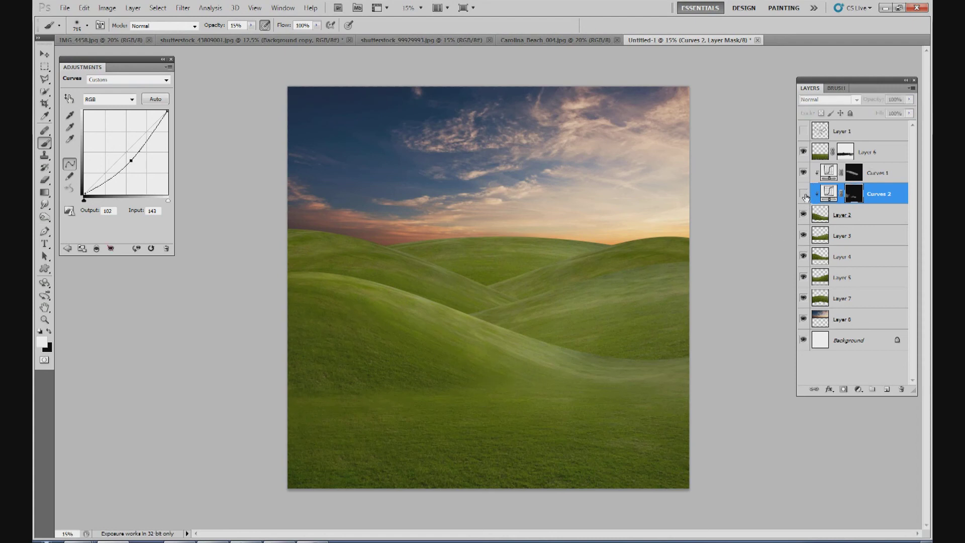
Step: Compare the composite with Curves 1 and the Layer 6 foreground grass each switched off and back on
left_click(811, 175)
left_click(804, 172)
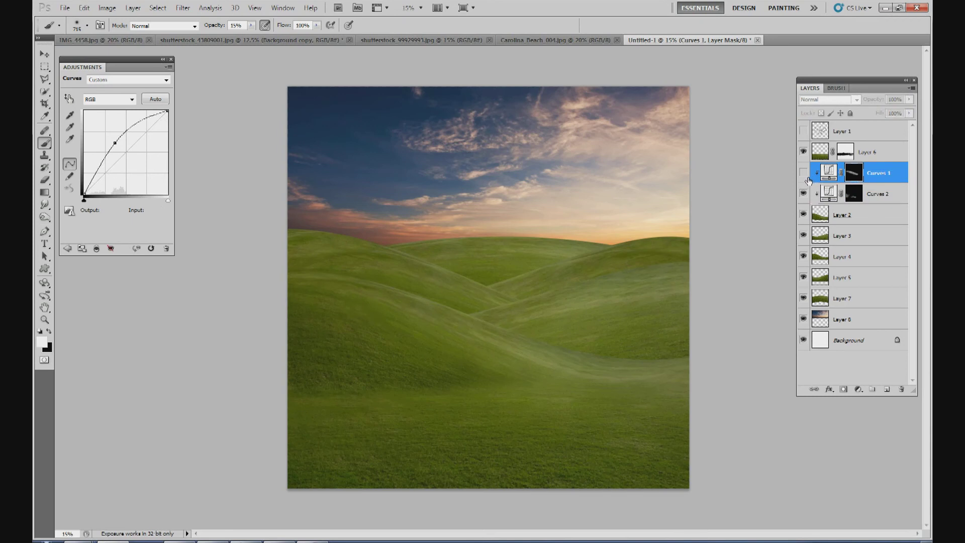
left_click(805, 173)
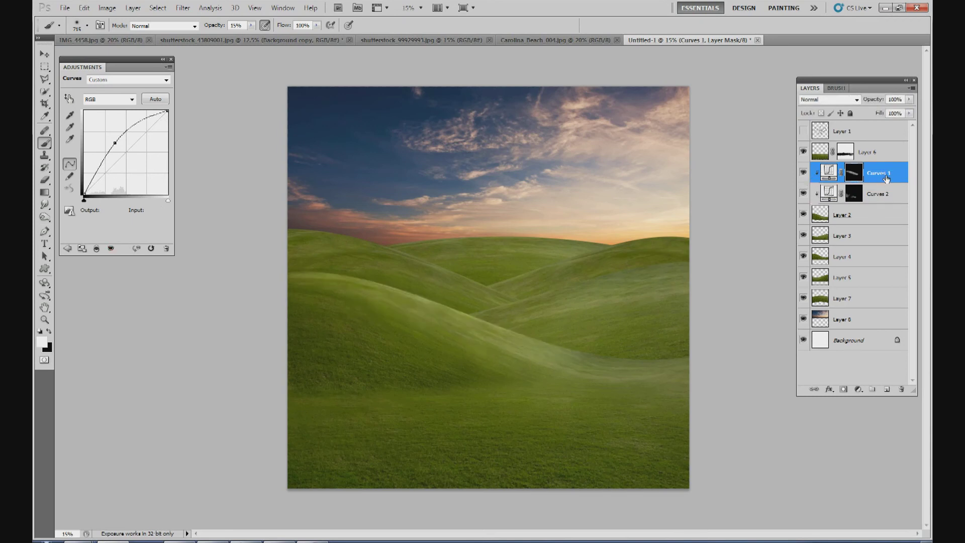
left_click(871, 155)
left_click(804, 152)
left_click(804, 152)
left_click(804, 152)
left_click(804, 153)
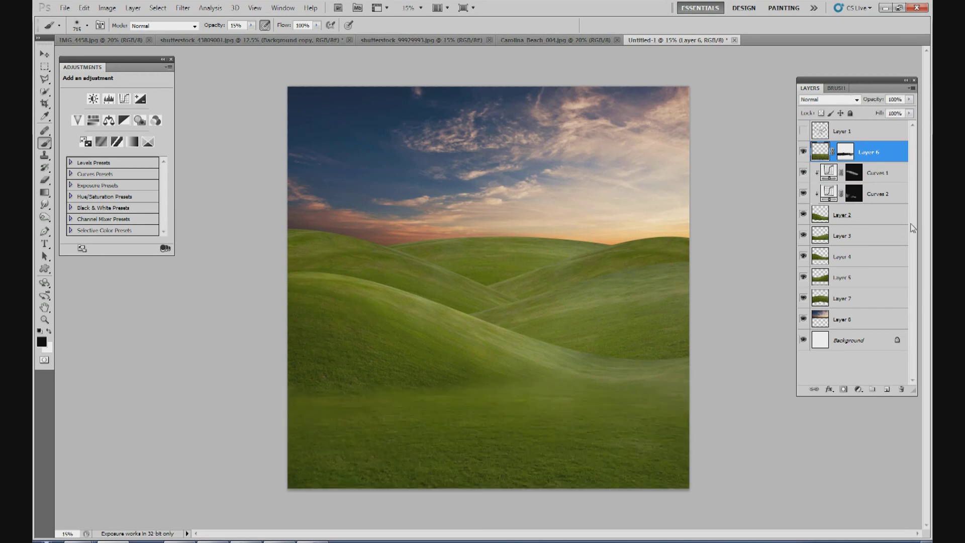
Step: Add a Curves adjustment clipped to Layer 6, darken it from input 149 to output 120, and invert its mask to black
left_click(859, 391)
left_click(854, 231)
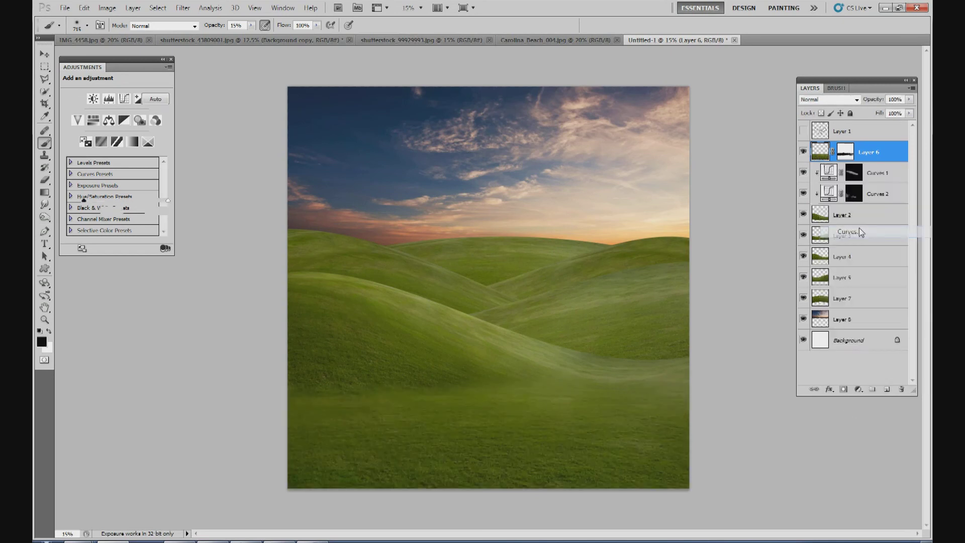
key("ctrl+alt+g")
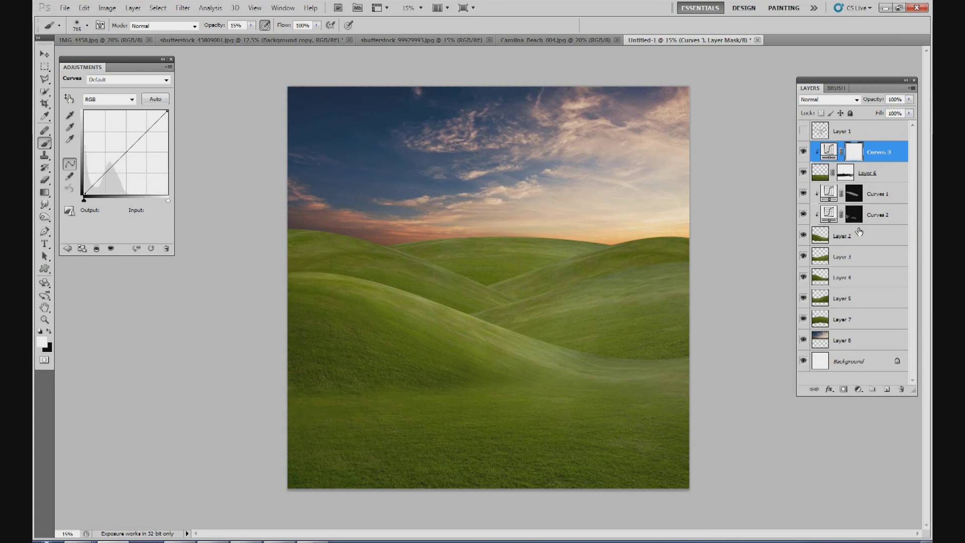
left_click_drag(128, 152, 133, 155)
key("ctrl+i")
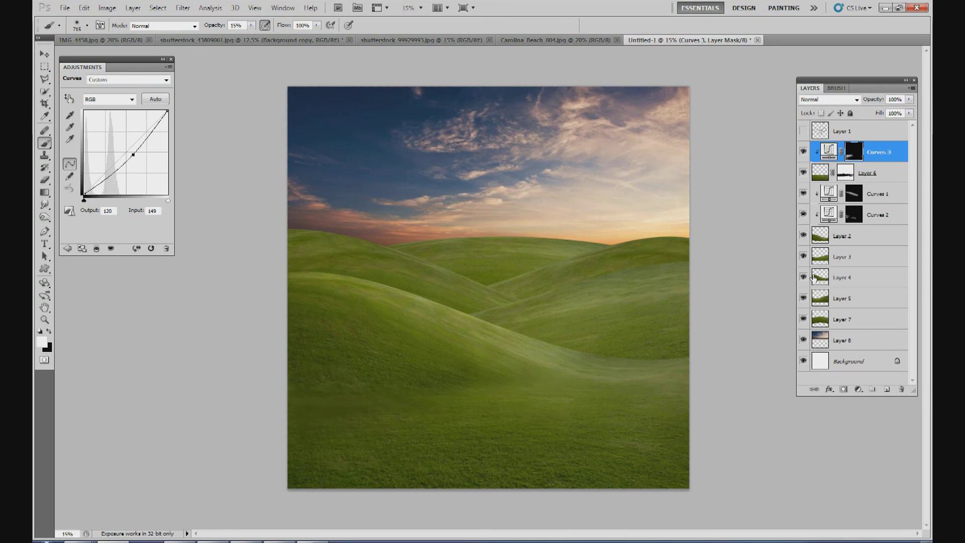
Step: Paint black at 15% opacity on the Layer 6 mask near the canvas's left edge to blend the foreground grass into the front hill
left_click(843, 175)
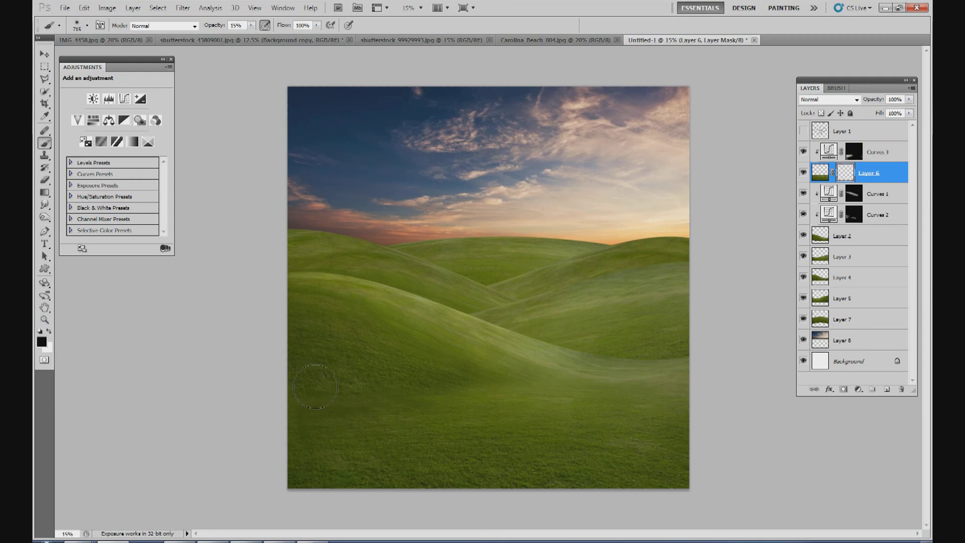
mouse_move(318, 388)
left_mouse_down()
mouse_move(422, 388)
mouse_move(314, 395)
mouse_move(300, 409)
mouse_move(433, 393)
mouse_move(357, 399)
mouse_move(378, 377)
left_mouse_up()
left_click(882, 159)
Step: Add another Curves adjustment clipped to Layer 6, brighten it from input 100 to output 145, and invert its mask to black
left_click(885, 172)
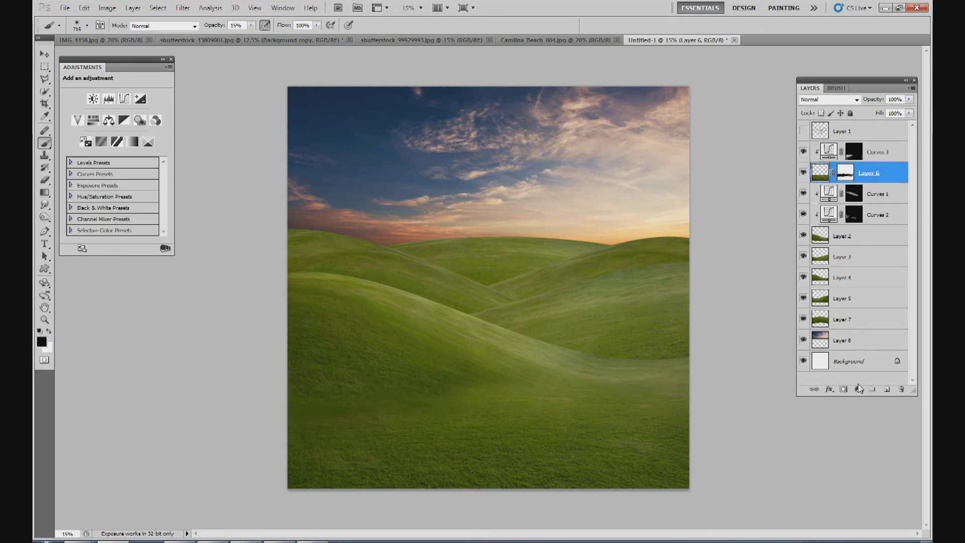
left_click(858, 388)
left_click(868, 229)
left_click_drag(113, 166, 118, 147)
key("ctrl+i")
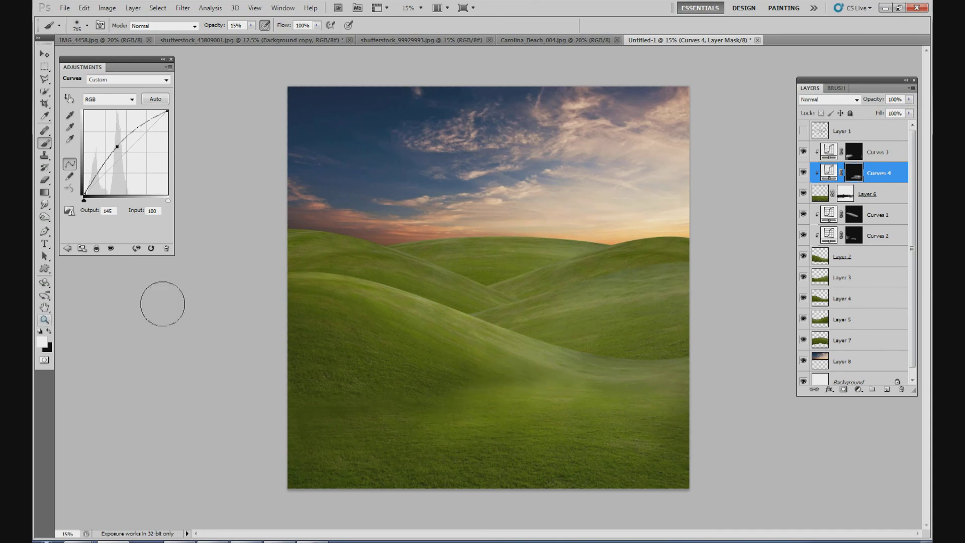
Step: Reduce the opacity of the Curves 4 adjustment on the foreground grass to 63%
left_click(910, 99)
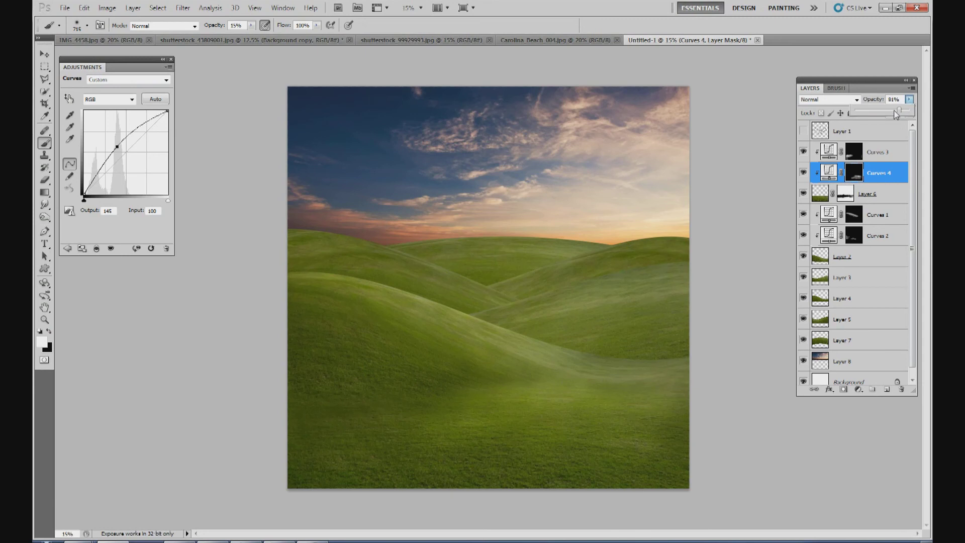
left_click_drag(882, 117, 910, 116)
left_click(546, 411)
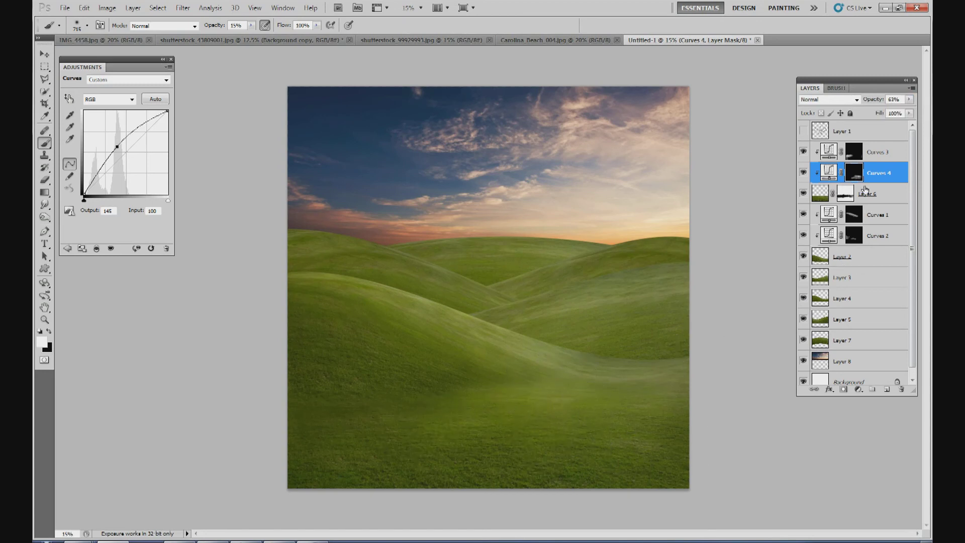
Step: Compare the composite with the Layer 5 and Layer 3 hills each switched off and back on
left_click(894, 199)
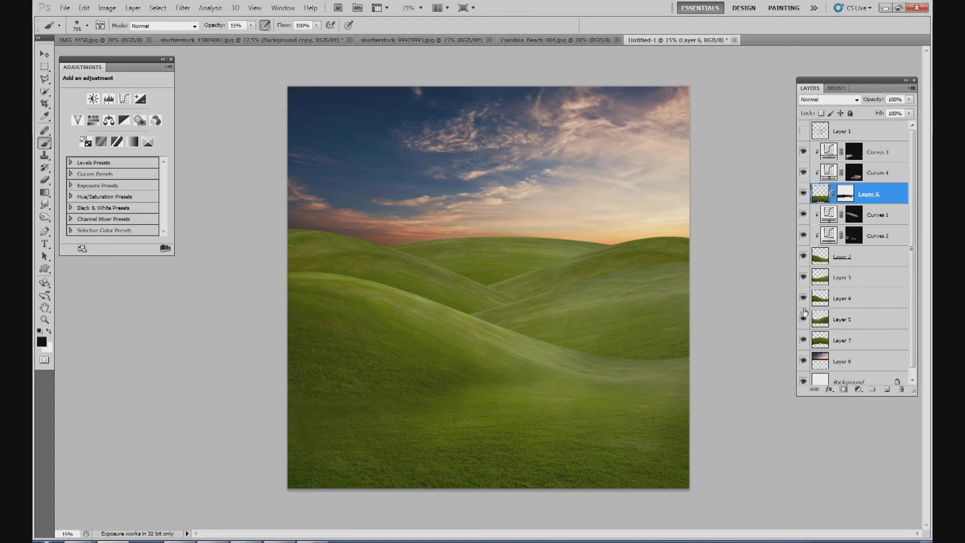
left_click(804, 320)
left_click(804, 319)
left_click(803, 279)
left_click(803, 278)
left_click(804, 279)
left_click(803, 280)
left_click(804, 280)
left_click(803, 279)
Step: Brighten the Layer 3 hill's crest with a clipped Curves adjustment, input 102 to output 156, painted in white on its inverted mask
left_click(839, 279)
left_click(858, 389)
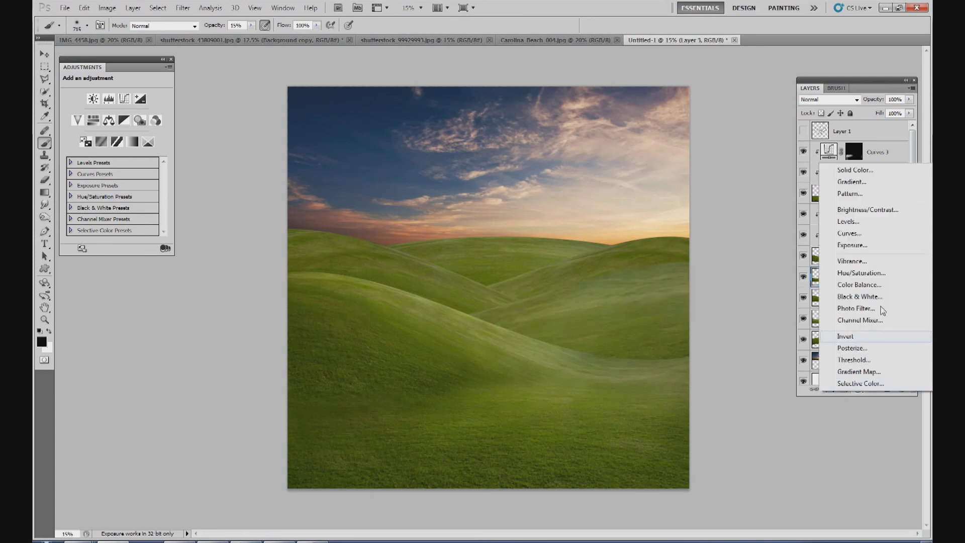
left_click(859, 235)
key("ctrl+alt+g")
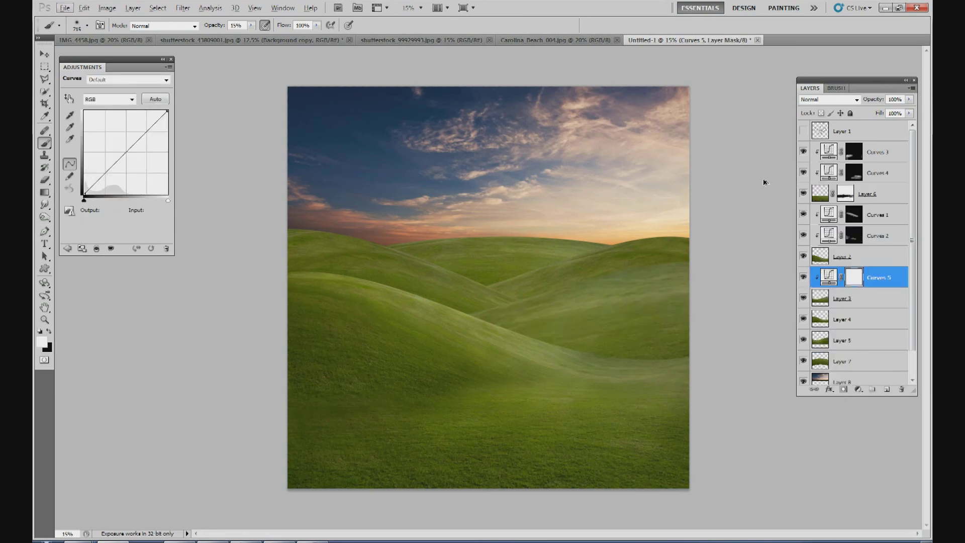
mouse_move(125, 154)
left_mouse_down()
mouse_move(108, 139)
mouse_move(118, 143)
left_mouse_up()
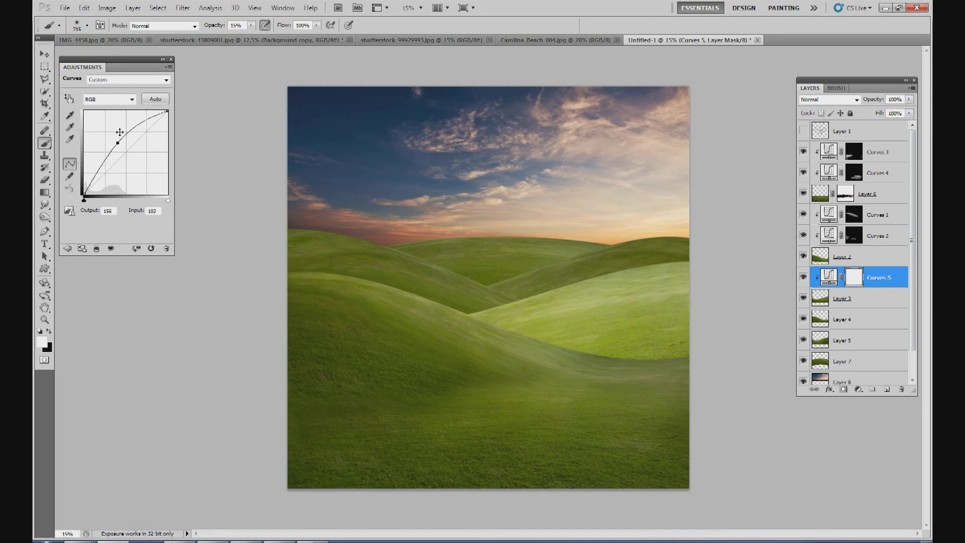
key("ctrl+i")
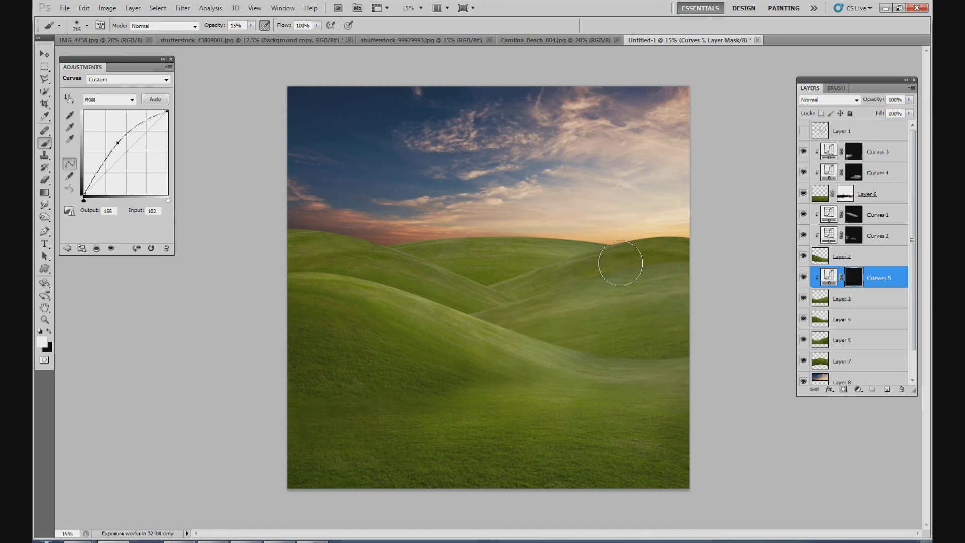
left_click_drag(593, 272, 500, 298)
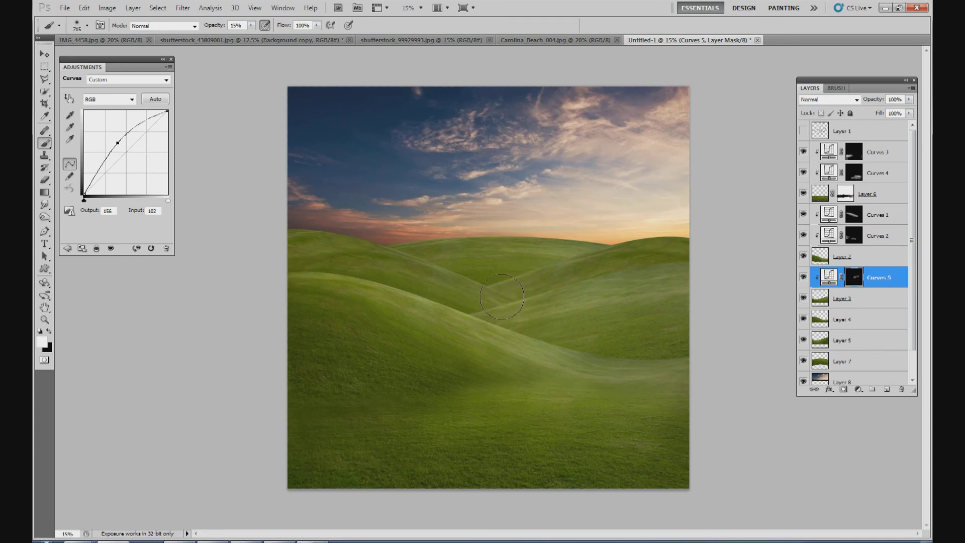
left_click_drag(558, 284, 664, 260)
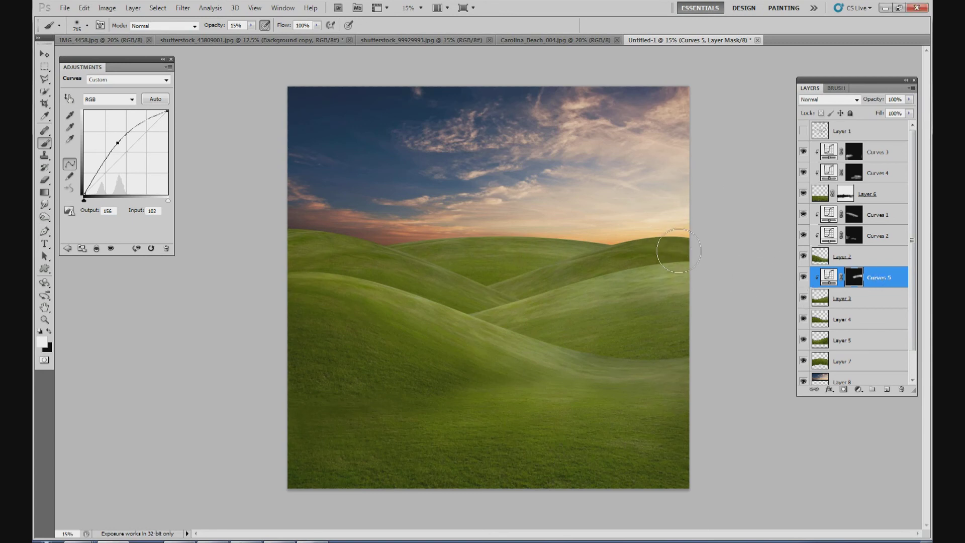
Step: Darken the lower Layer 3 hill with another clipped Curves adjustment, input 186 to output 122, through an inverted, white-painted mask at 52% opacity
left_click(878, 296)
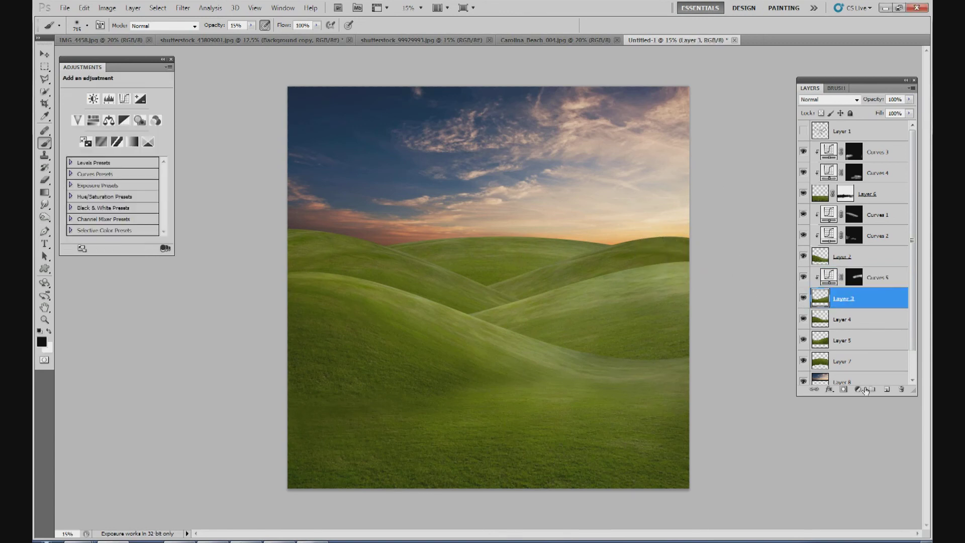
left_click(858, 389)
left_click(854, 232)
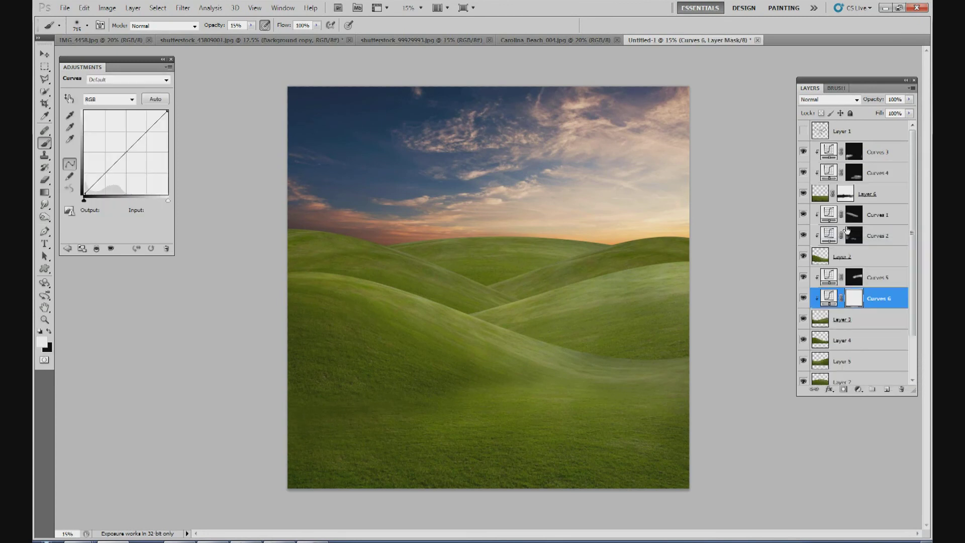
left_click_drag(133, 146, 145, 154)
key("ctrl+i")
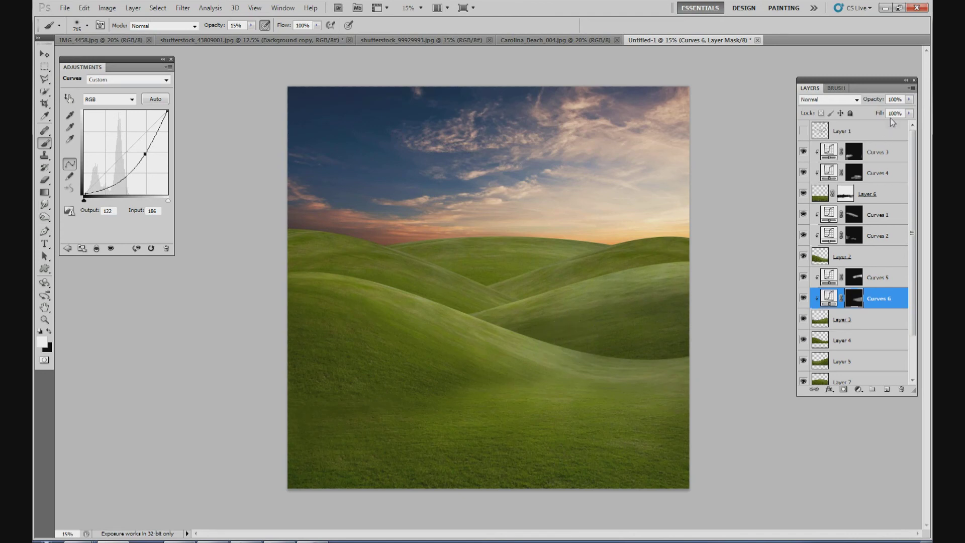
left_click_drag(910, 102, 889, 119)
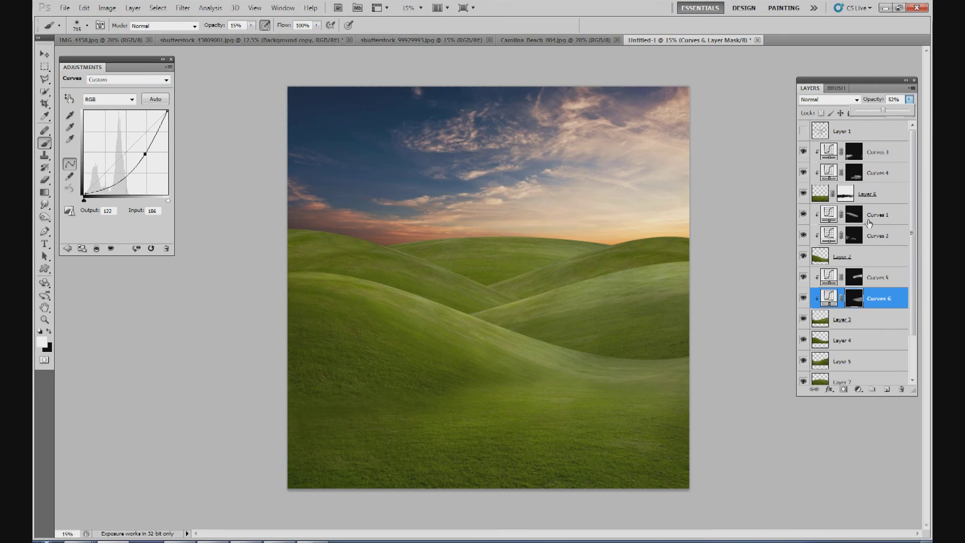
Step: Check the Curves adjustments on Layer 2 and set the Curves 2 point to input 156, output 104
left_click(871, 256)
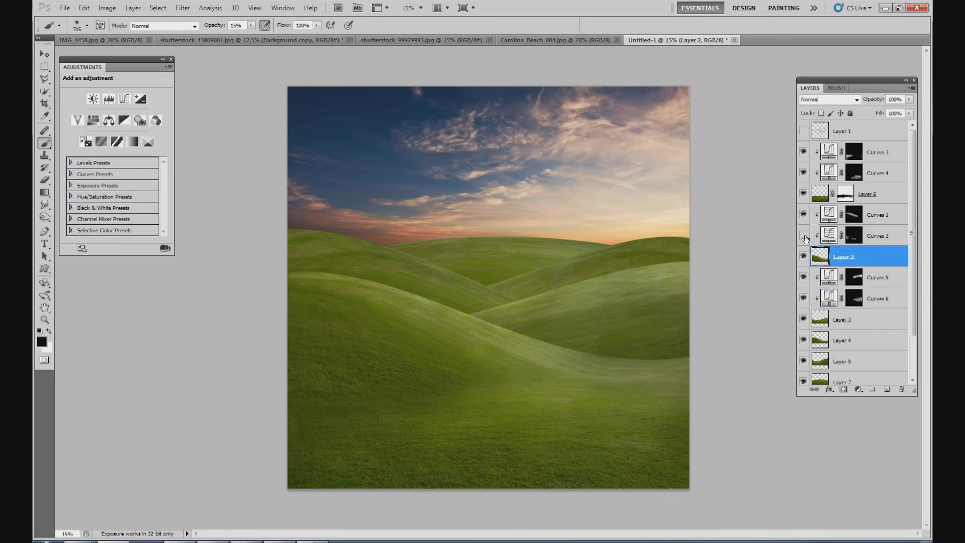
left_click(803, 214)
left_click(875, 238)
left_click_drag(138, 158, 136, 160)
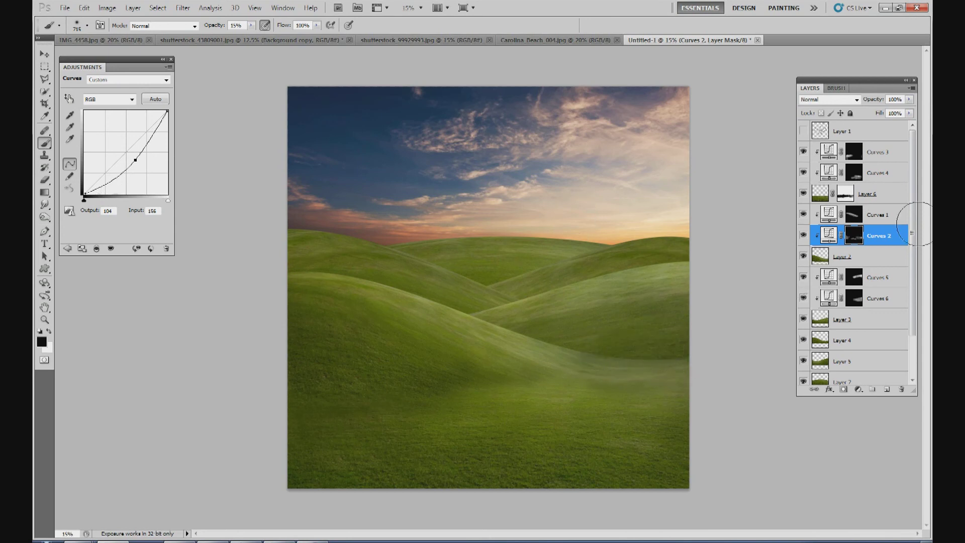
Step: Add a Curves adjustment clipped to Layer 4, brighten it from input 103 to output 148, and invert its mask to black
left_click(803, 340)
left_click(804, 341)
left_click(847, 341)
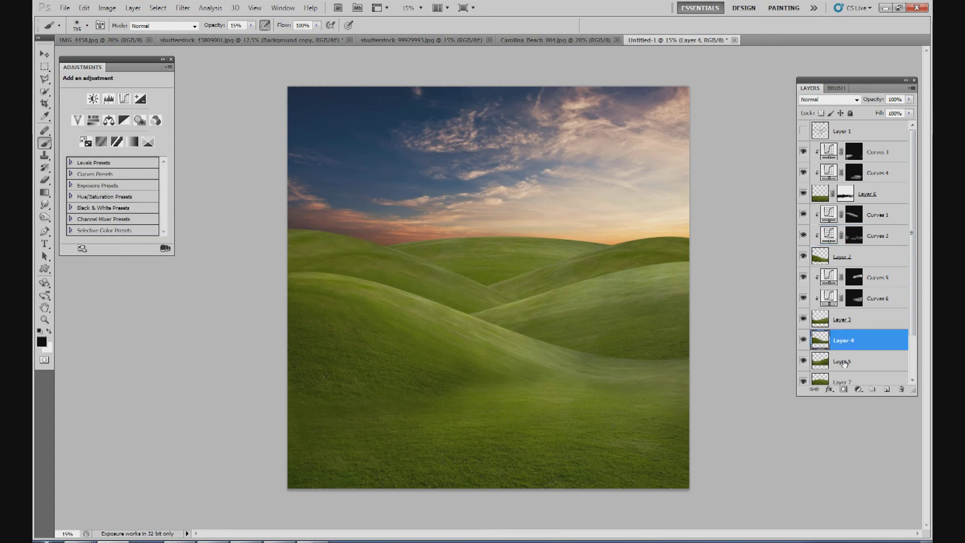
left_click(859, 392)
left_click(866, 234)
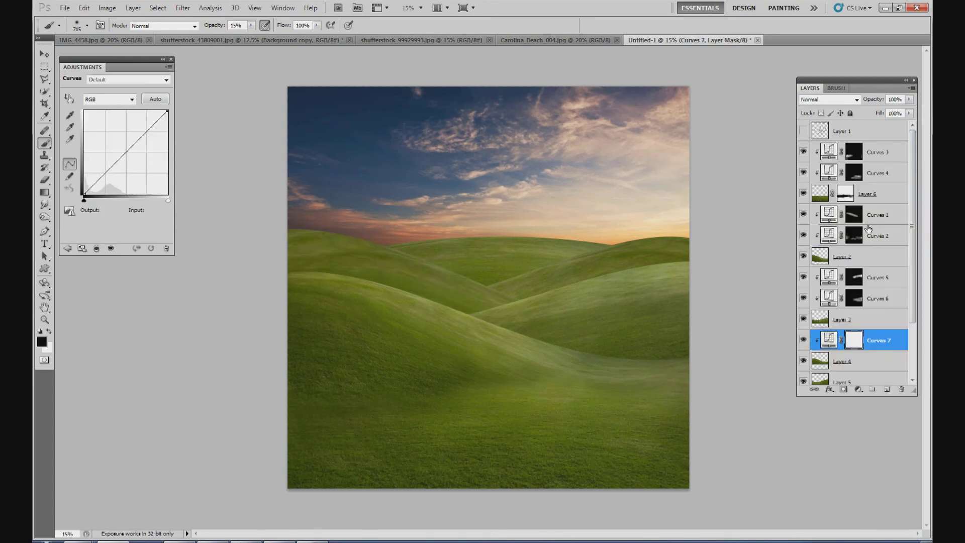
left_click_drag(137, 148, 117, 146)
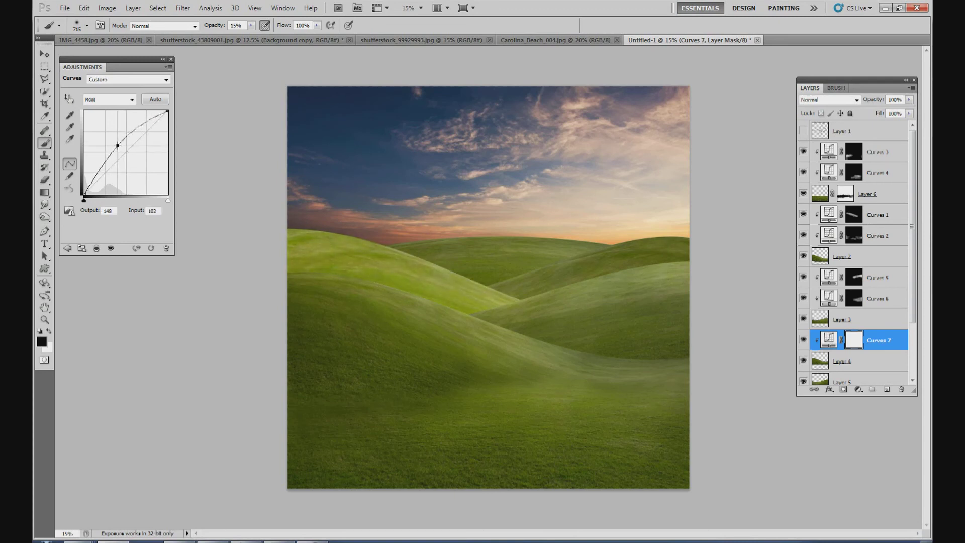
key("ctrl+i")
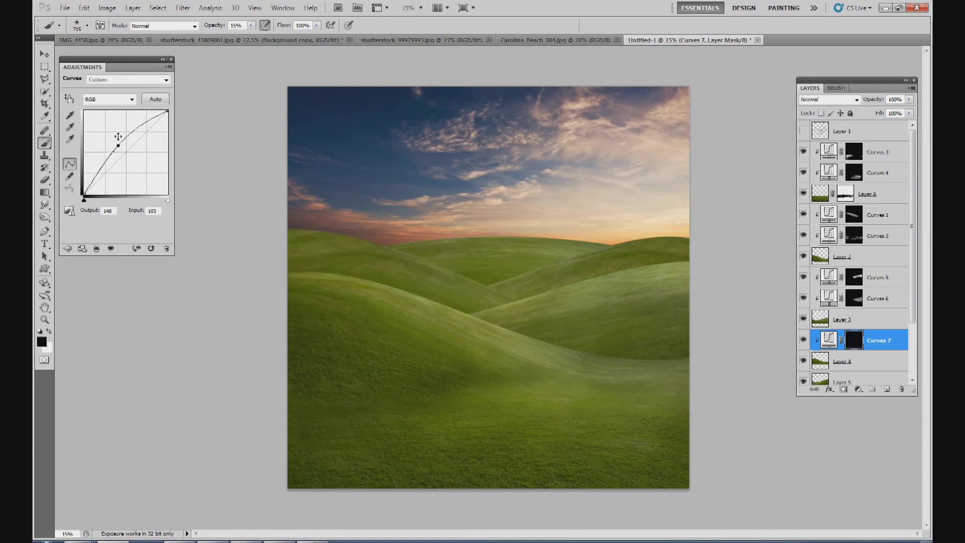
Step: Paint white at 15% opacity on the Curves 7 mask along the crest of the Layer 4 hill
left_click(50, 331)
mouse_move(354, 232)
left_mouse_down()
mouse_move(308, 216)
mouse_move(442, 252)
mouse_move(493, 282)
left_mouse_up()
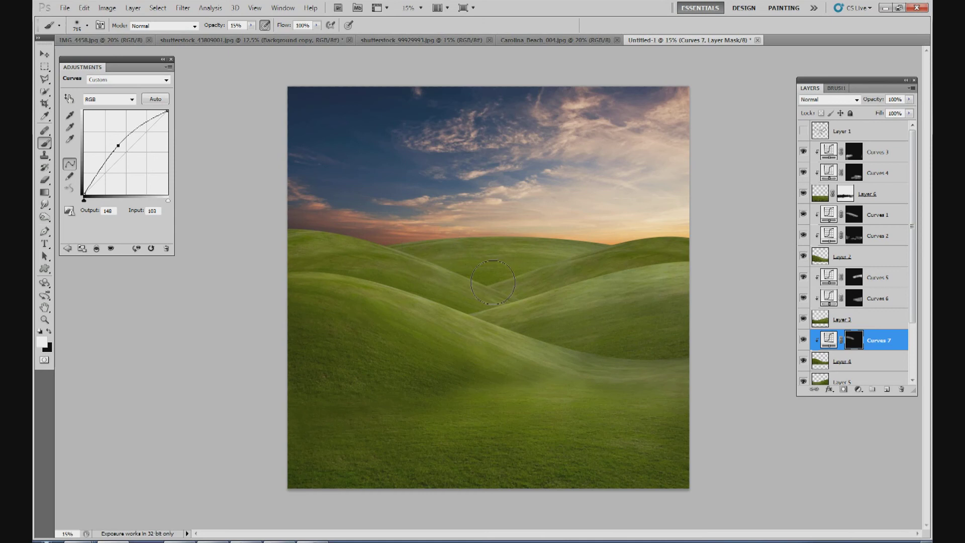
mouse_move(451, 259)
left_mouse_down()
mouse_move(330, 225)
mouse_move(365, 227)
mouse_move(479, 274)
mouse_move(441, 255)
left_mouse_up()
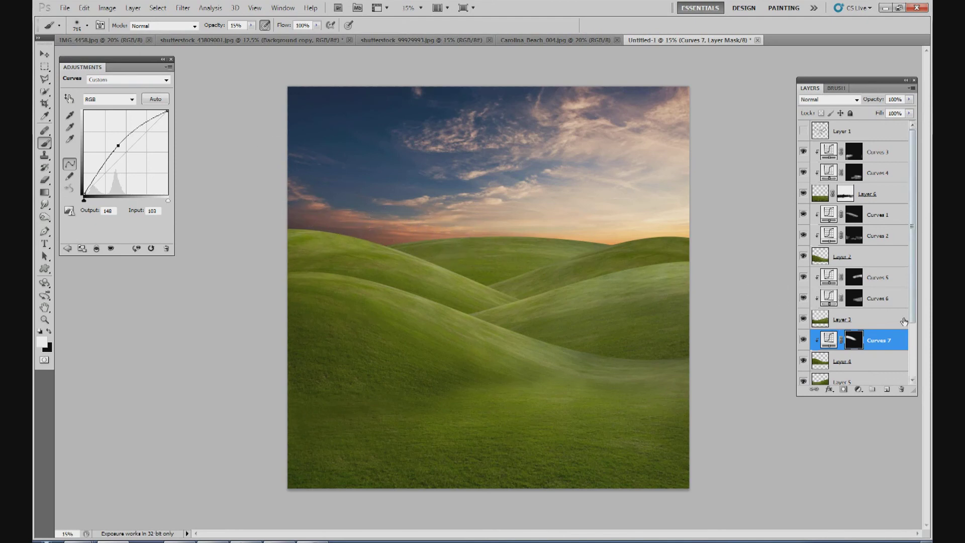
Step: Identify the Layer 5 hill by toggling its visibility and add a Curves adjustment clipped to it
left_click_drag(914, 314, 914, 340)
left_click(849, 350)
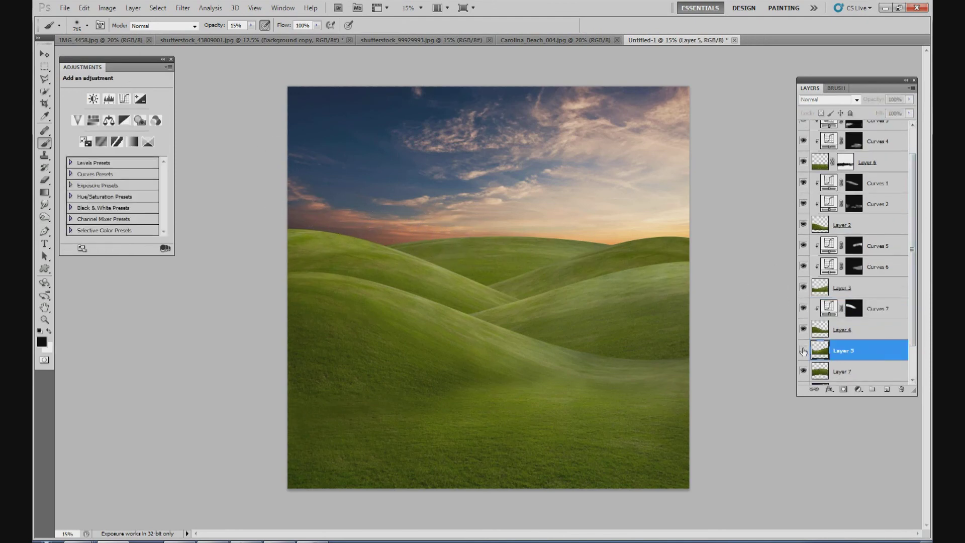
left_click(803, 350)
left_click(804, 351)
left_click(803, 351)
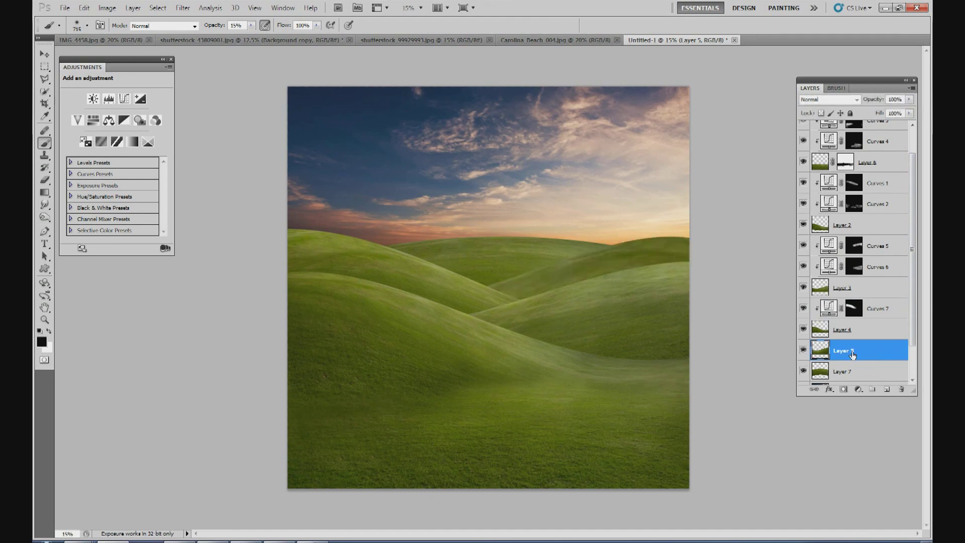
left_click(861, 390)
left_click(861, 243)
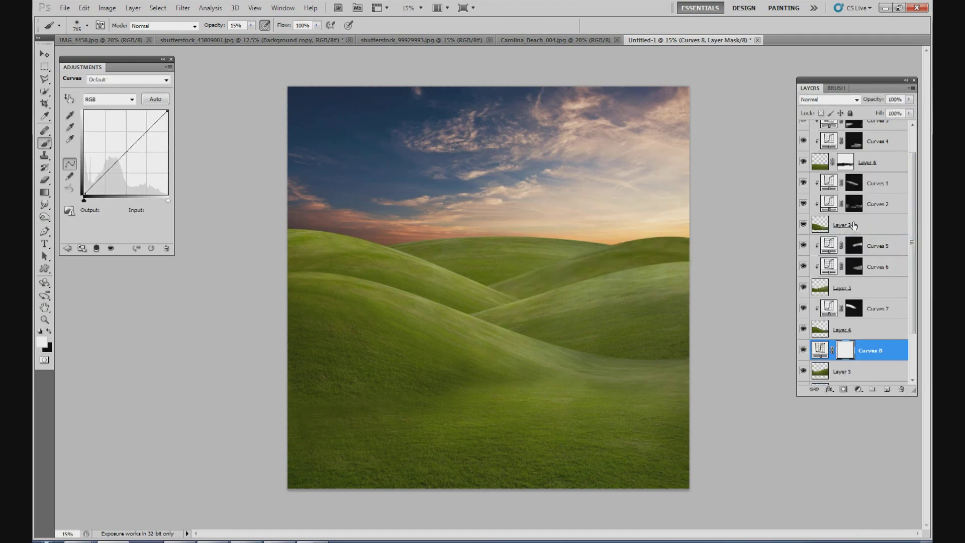
key("ctrl+alt+g")
left_click(124, 155)
left_click_drag(124, 154, 119, 141)
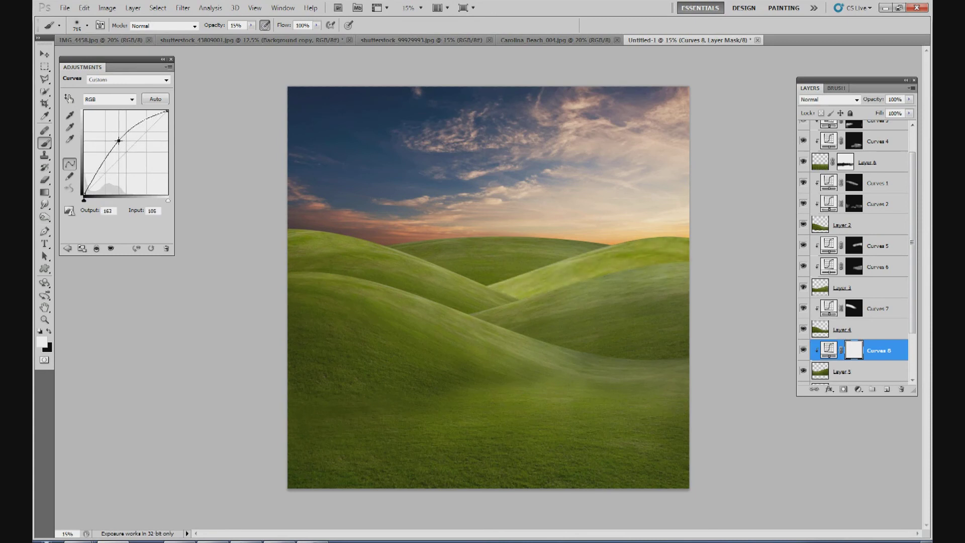
key("ctrl+z")
Step: Invert the Curves 8 mask to black and paint white at 53% brush opacity over the upper part of the Layer 5 hill
key("ctrl+i")
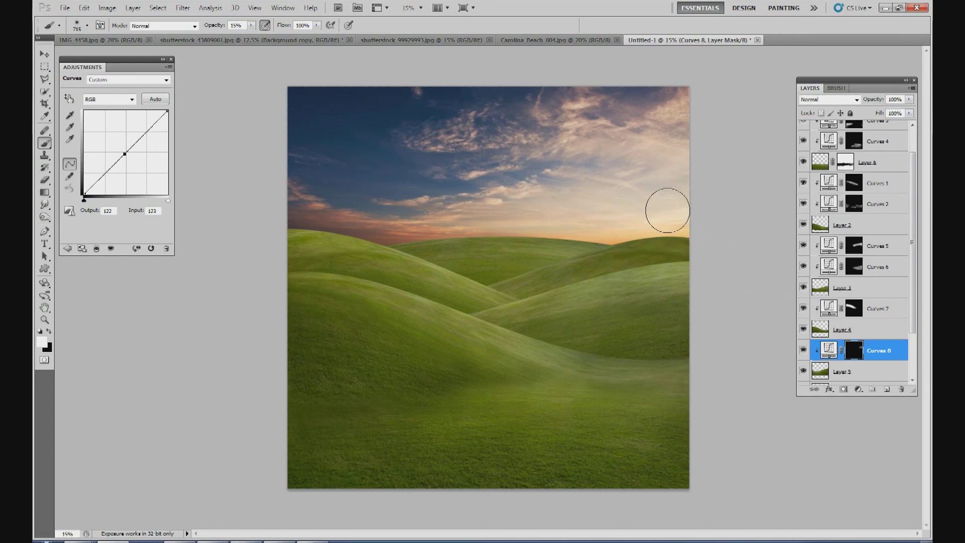
left_click(804, 351)
left_click(804, 351)
left_click(803, 370)
left_click(803, 370)
left_click(254, 25)
left_click_drag(273, 37, 273, 36)
left_click_drag(685, 226, 664, 227)
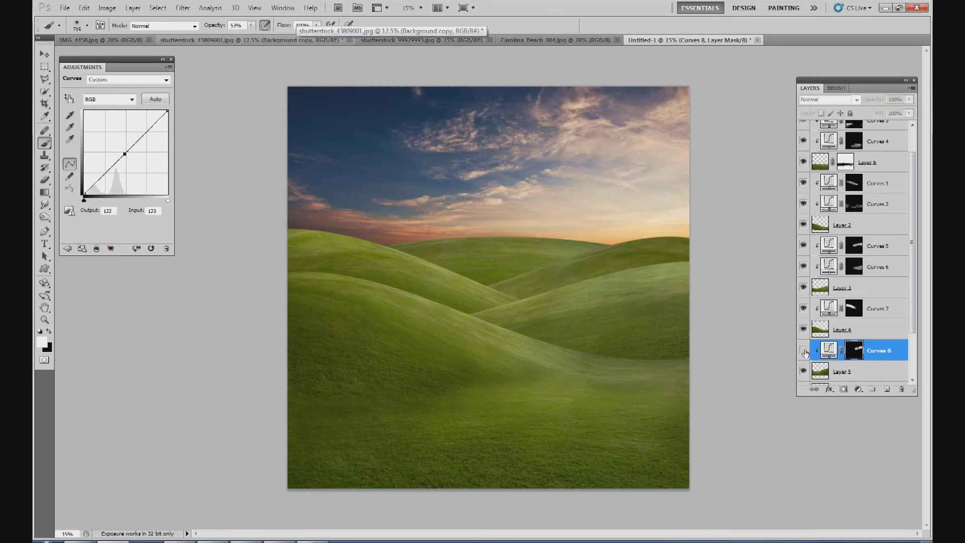
Step: Brighten the Curves 8 adjustment by moving its curve point to input 77, output 148
left_click(822, 347)
key("x")
left_click_drag(124, 153, 109, 144)
Step: Make the Curves 8 mask active and extend its white paint down the Layer 5 hill's crest toward the valley
left_click(678, 239)
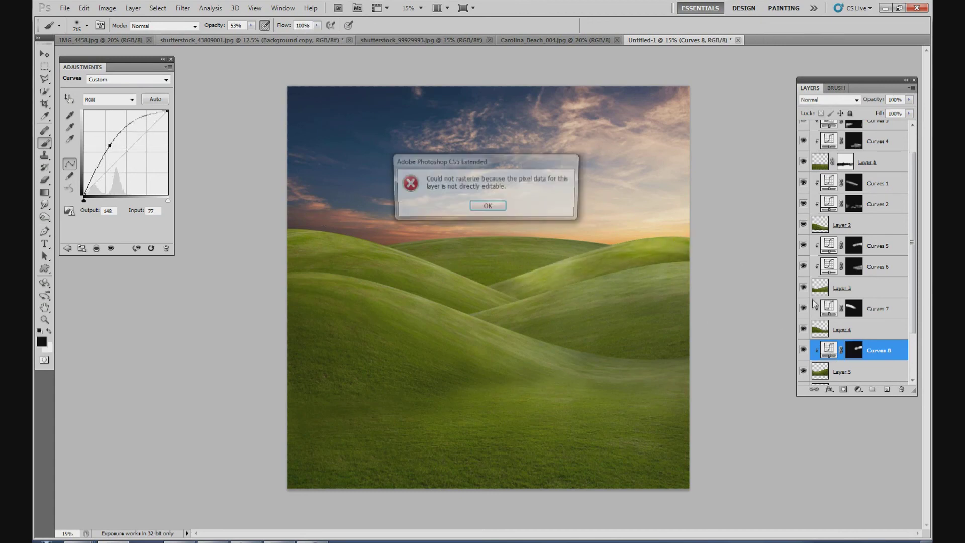
left_click(501, 208)
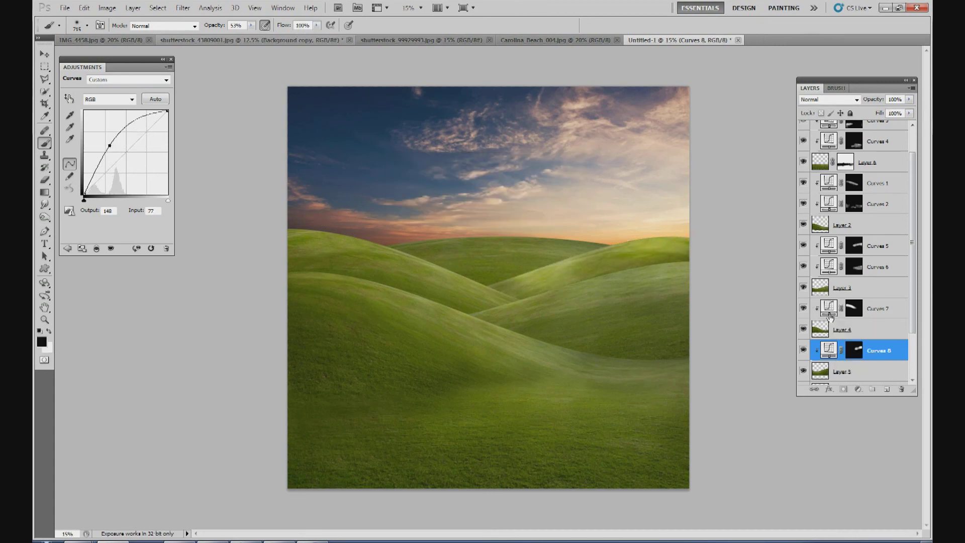
left_click(855, 350)
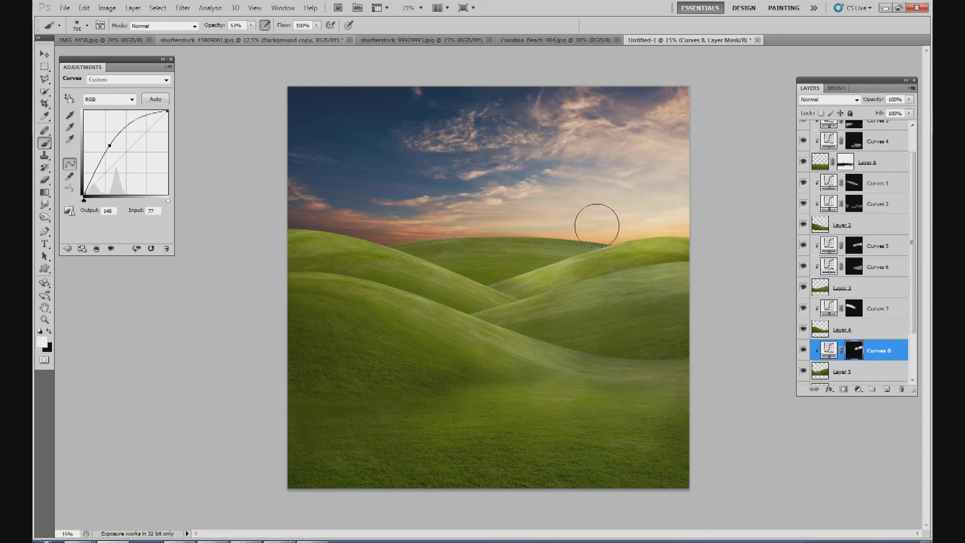
left_click_drag(487, 270, 548, 251)
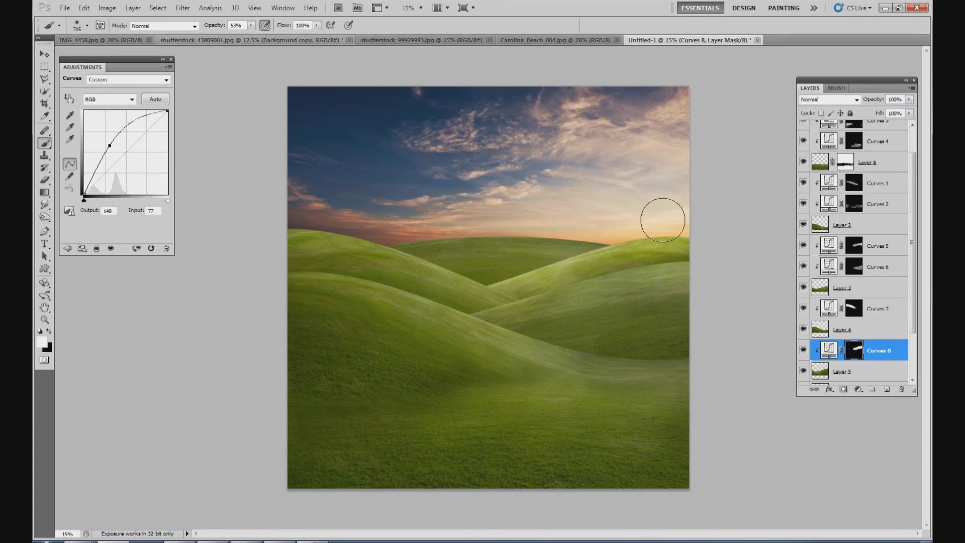
Step: Paint black at 29% brush opacity on the Curves 8 mask along the Layer 5 hill's lower edge to restore its shadow
left_click(252, 26)
left_click_drag(251, 36, 239, 36)
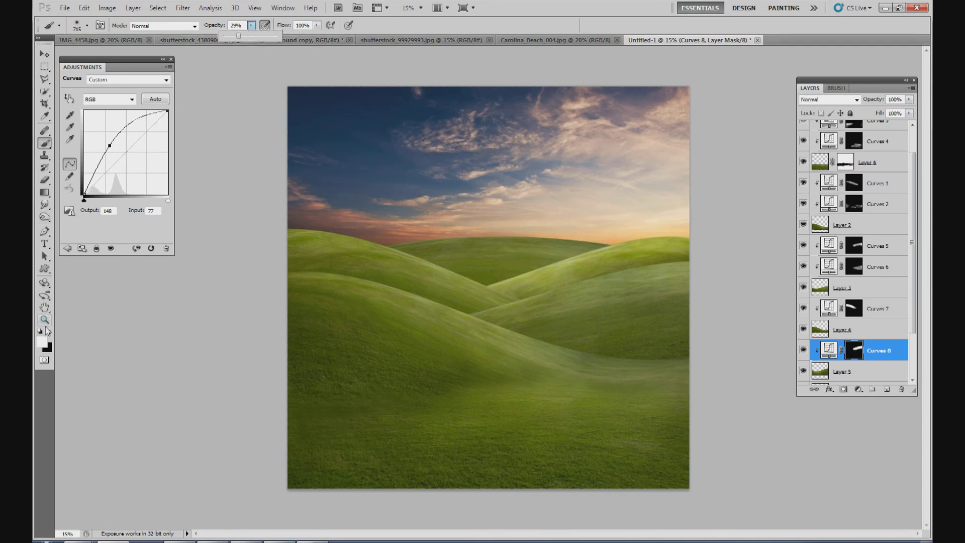
key("x")
mouse_move(673, 266)
left_mouse_down()
mouse_move(506, 300)
mouse_move(510, 284)
mouse_move(500, 279)
mouse_move(551, 285)
mouse_move(525, 300)
left_mouse_up()
mouse_move(651, 275)
left_mouse_down()
mouse_move(546, 304)
mouse_move(694, 265)
mouse_move(510, 313)
mouse_move(611, 282)
left_mouse_up()
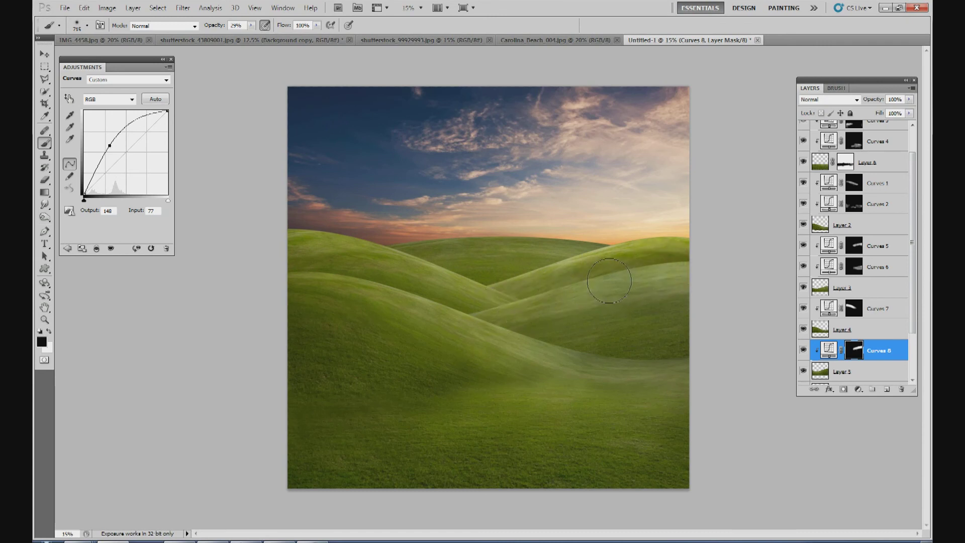
mouse_move(513, 312)
left_mouse_down()
mouse_move(507, 303)
mouse_move(522, 308)
mouse_move(668, 274)
left_mouse_up()
Step: Add a Curves adjustment clipped to the Layer 7 hill at the back
left_click_drag(916, 305, 913, 343)
left_click(869, 347)
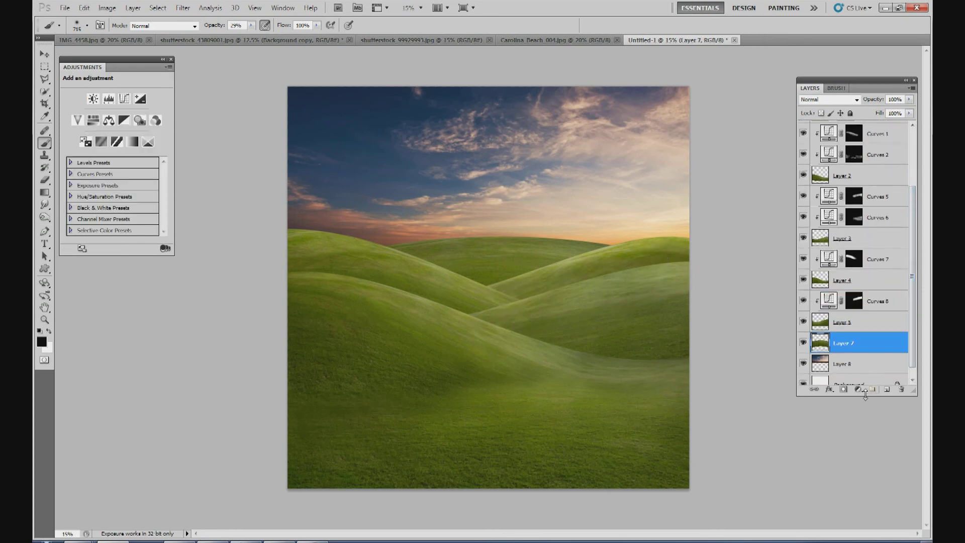
left_click(864, 389)
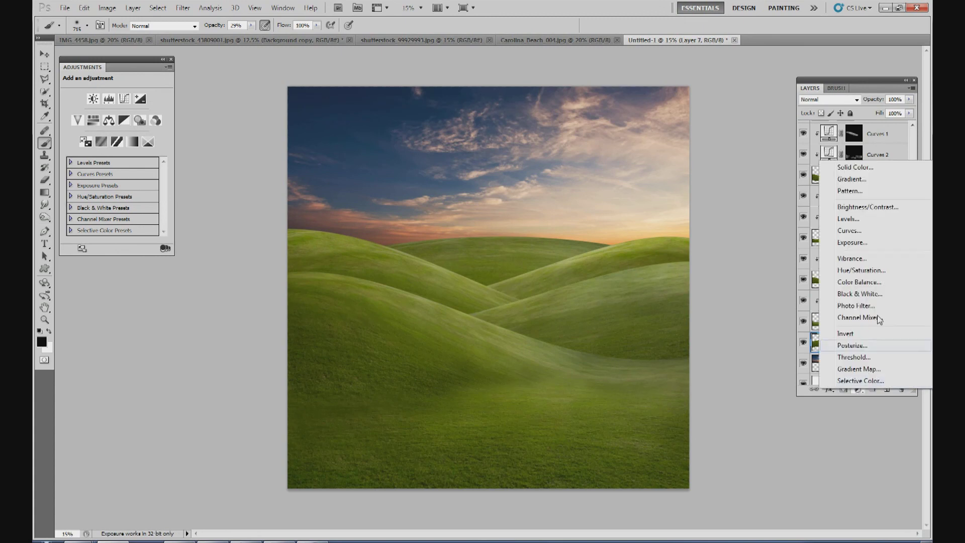
left_click(866, 225)
key("ctrl+alt+g")
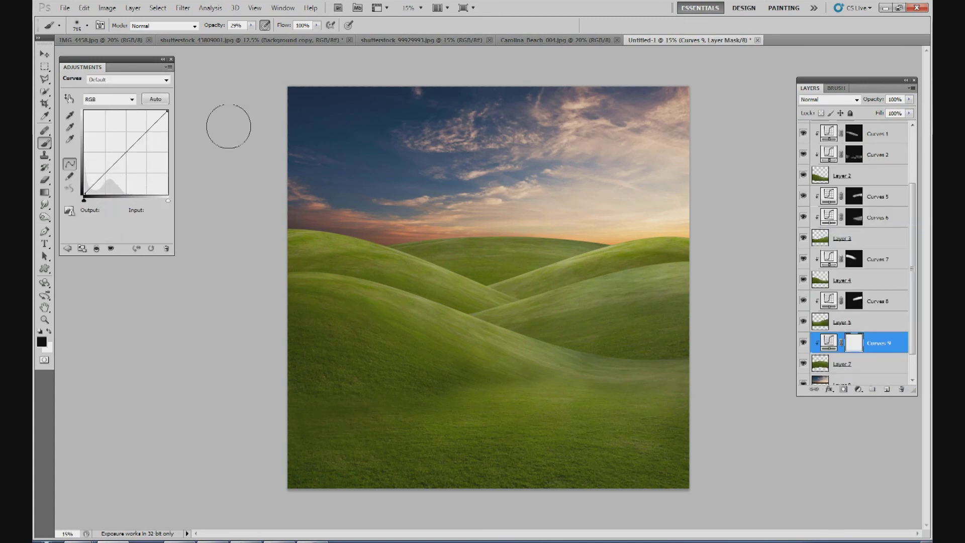
Step: Brighten the Curves 9 curve to input 114, output 162, then invert its mask and paint white at 29% opacity over the farthest hill
mouse_move(124, 156)
left_mouse_down()
mouse_move(103, 135)
mouse_move(121, 141)
left_mouse_up()
key("ctrl+i")
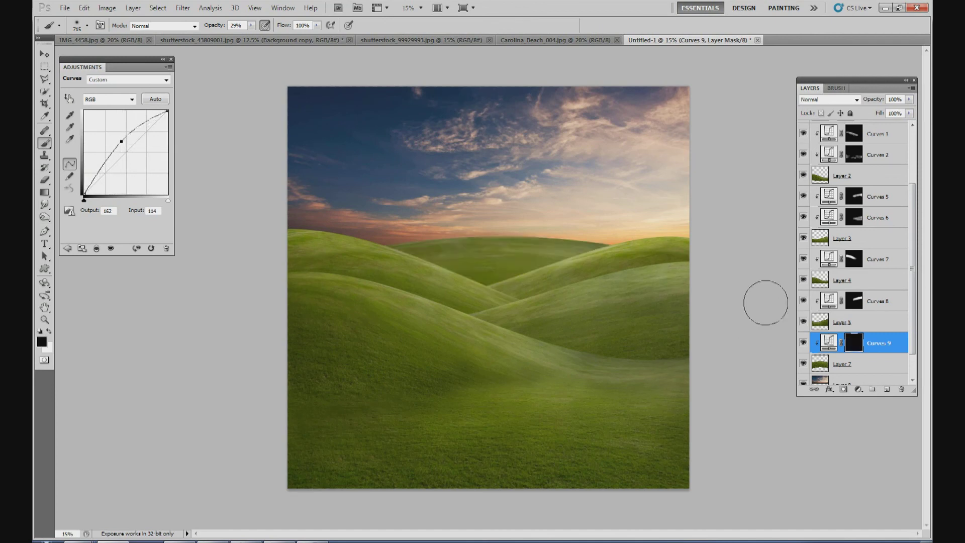
key("x")
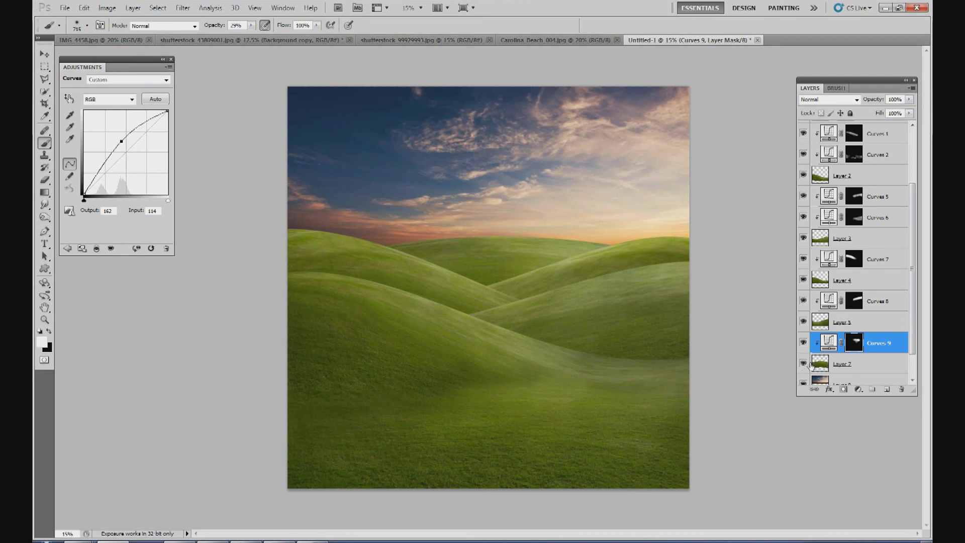
Step: Add a second Curves adjustment clipped to Layer 7 and darken it with a point at input 154, output 94
left_click(872, 369)
left_click(859, 389)
left_click(857, 245)
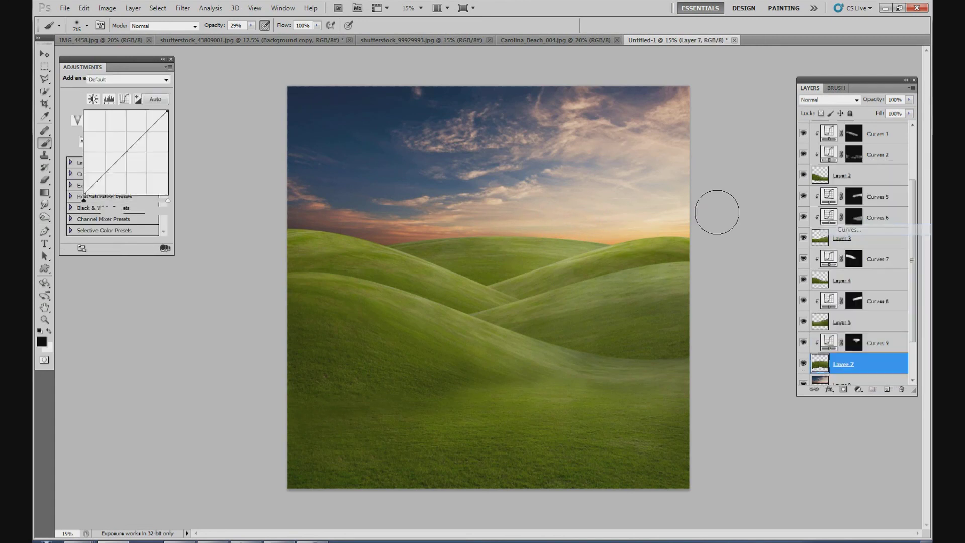
left_click_drag(125, 151, 135, 164)
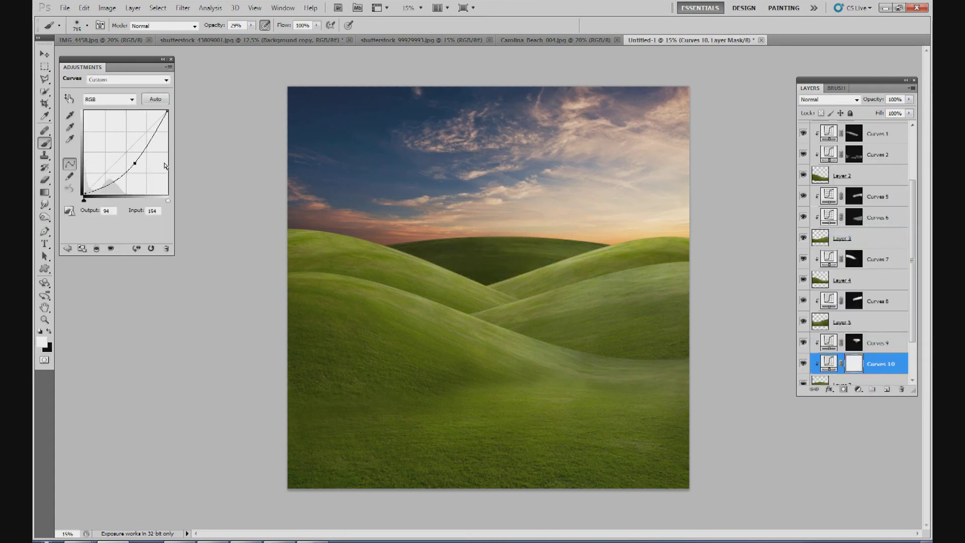
Step: Invert the Curves 10 mask, paint white along the farthest hill's left slope, and lower the adjustment's opacity to 60%
key("ctrl+i")
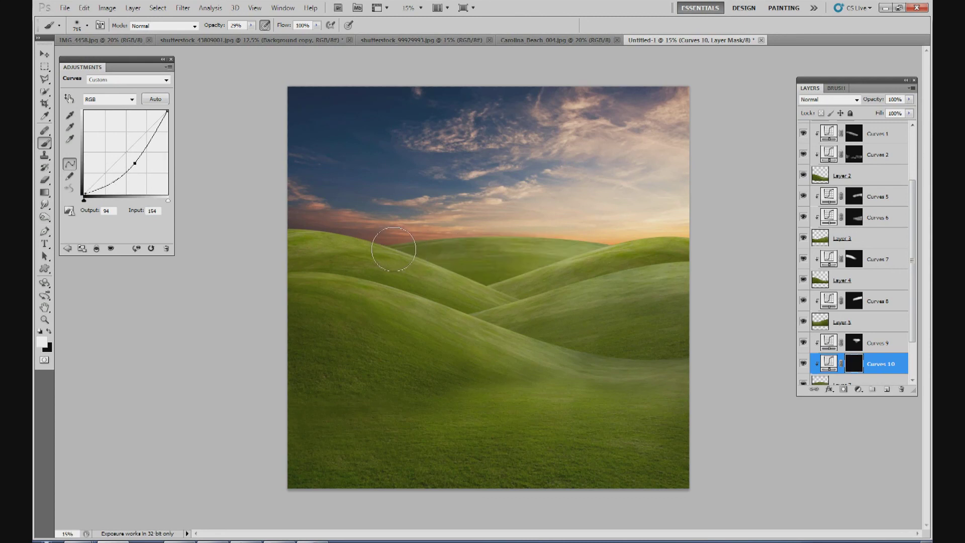
left_click_drag(377, 257, 470, 292)
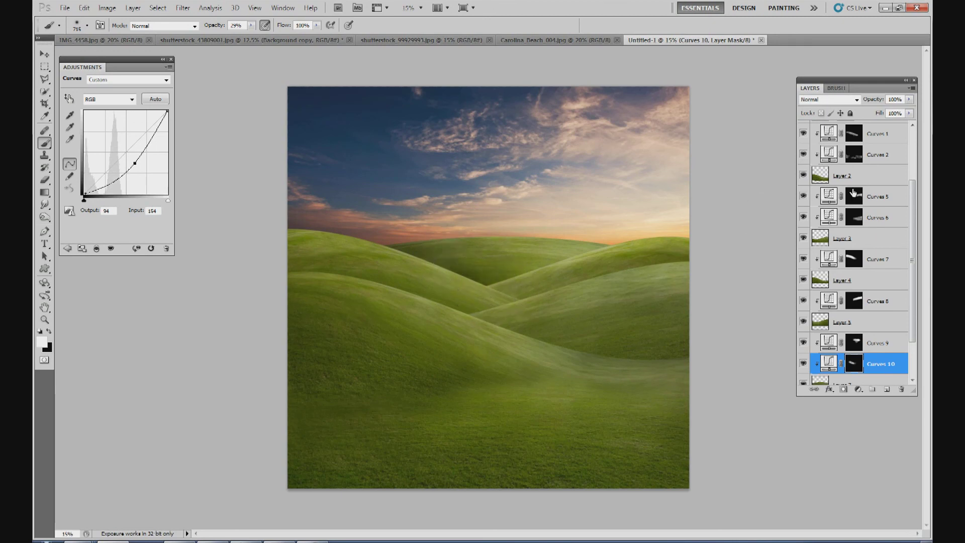
left_click(909, 99)
left_click_drag(909, 111, 889, 112)
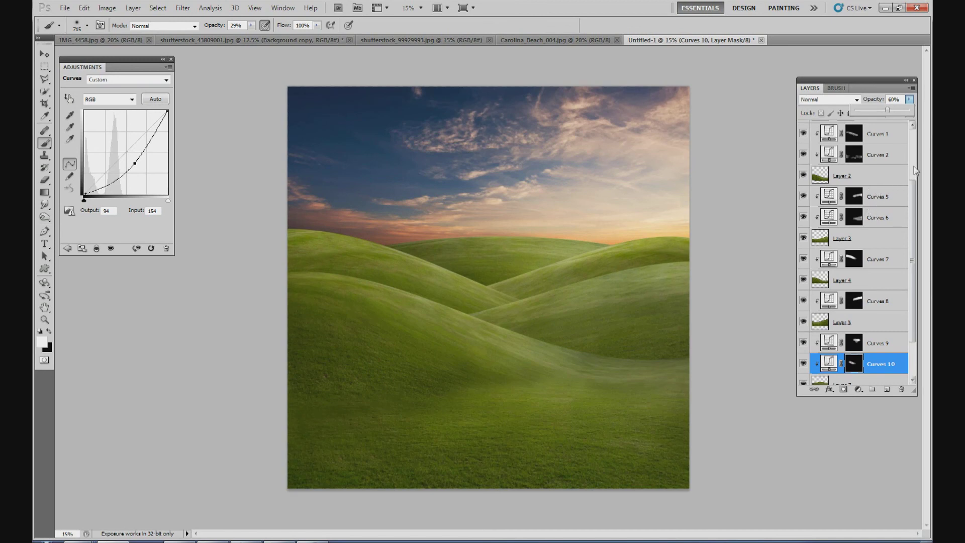
Step: Create a new layer group above Curves 3 and name it "grass"
scroll(905, 173, "up", 4)
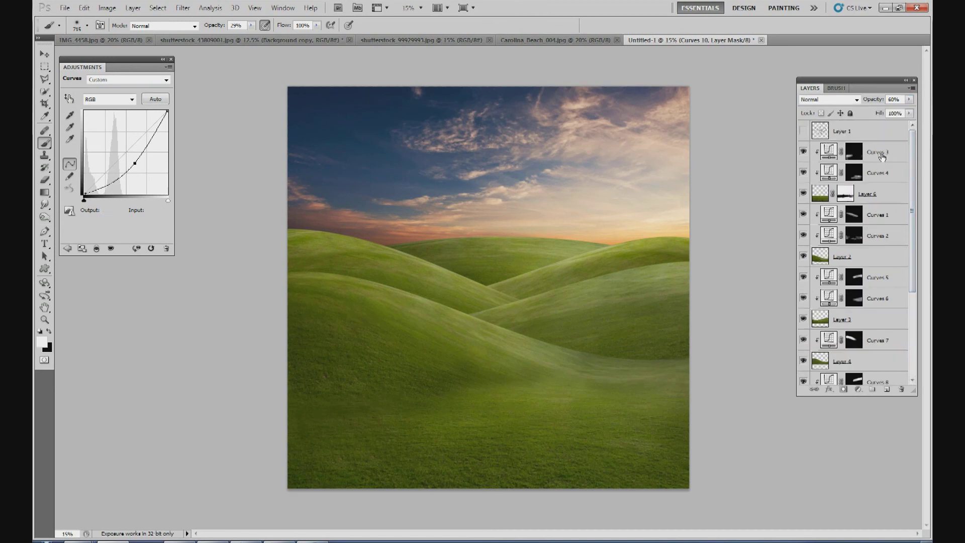
left_click(889, 161)
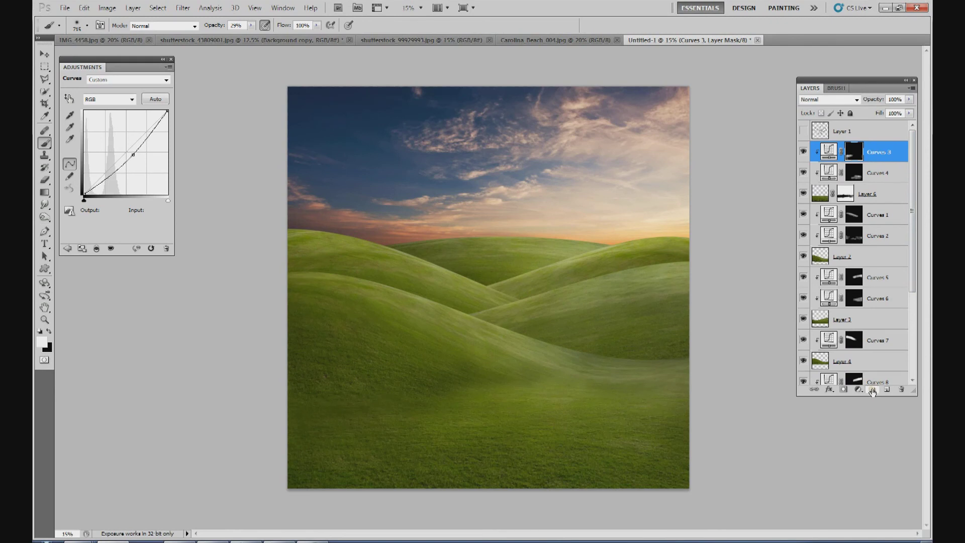
left_click(873, 391)
right_click(861, 154)
left_click(878, 158)
type("grass")
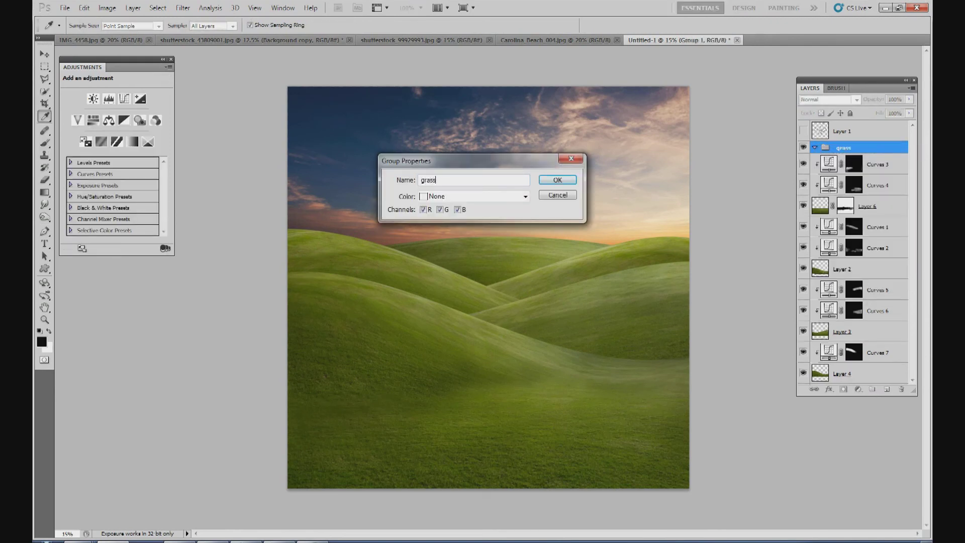
left_click(572, 184)
Step: Move all hill layers and their adjustments, from Curves 3 down to Layer 7, into the grass group and collapse it
key("b")
left_click(881, 167)
key("x")
scroll(884, 337, "down", 5)
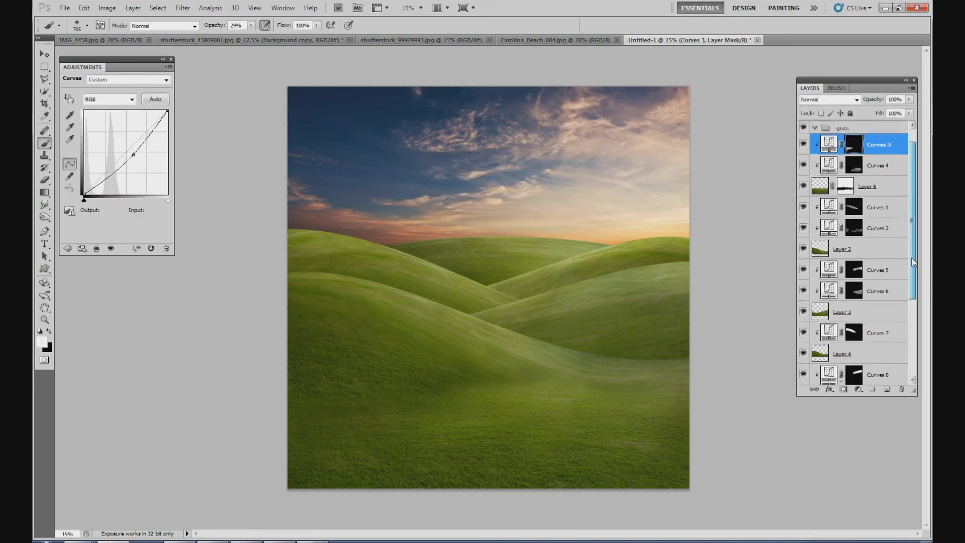
left_click(884, 337, "shift")
key("x")
scroll(884, 302, "up", 5)
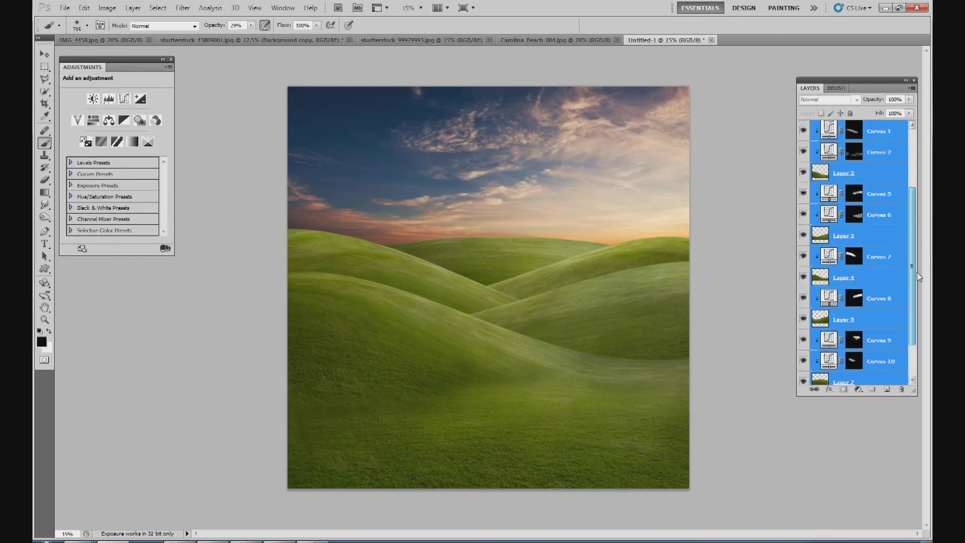
left_click_drag(884, 156, 843, 142)
left_click(817, 139)
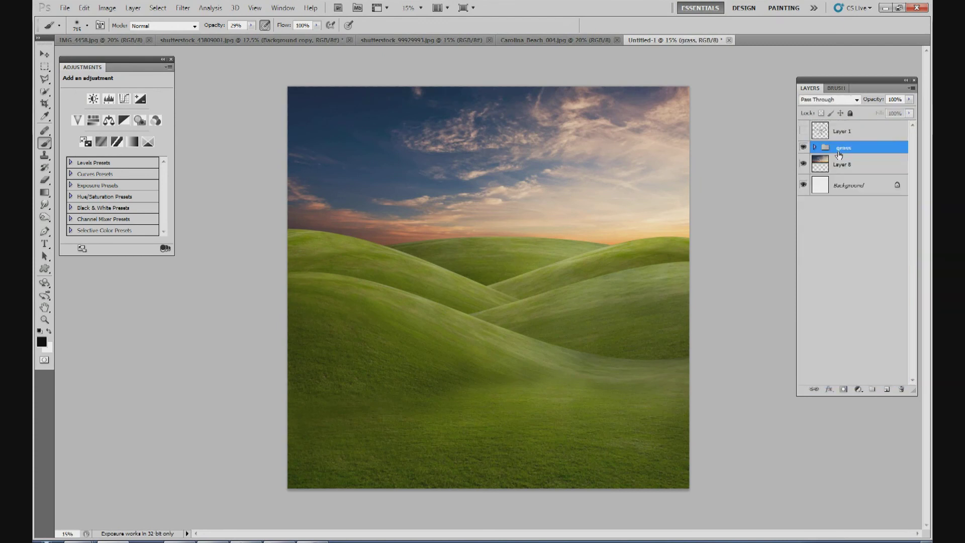
Step: Show the Layer 1 sketch briefly to check the tree's placement, hide it again, and add a new empty layer above it
left_click(863, 133)
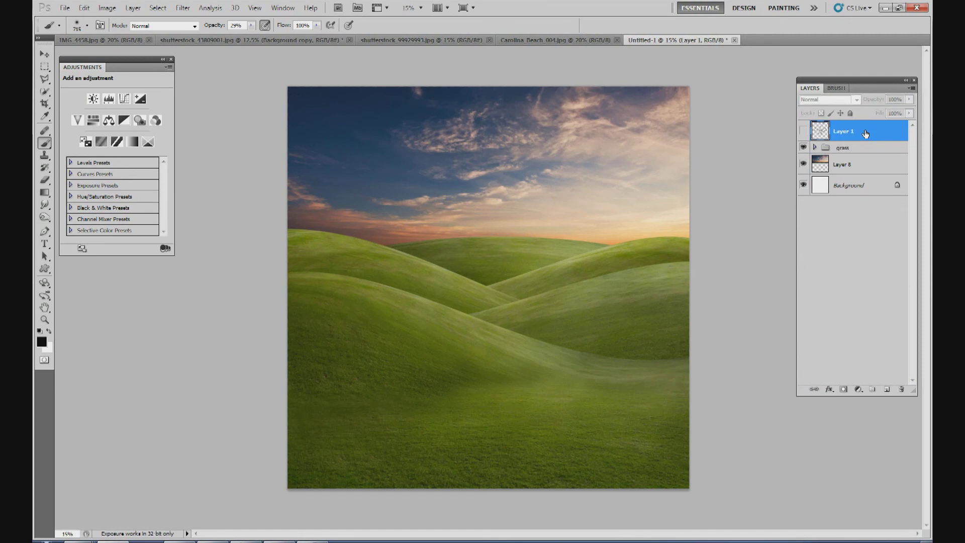
left_click(803, 131)
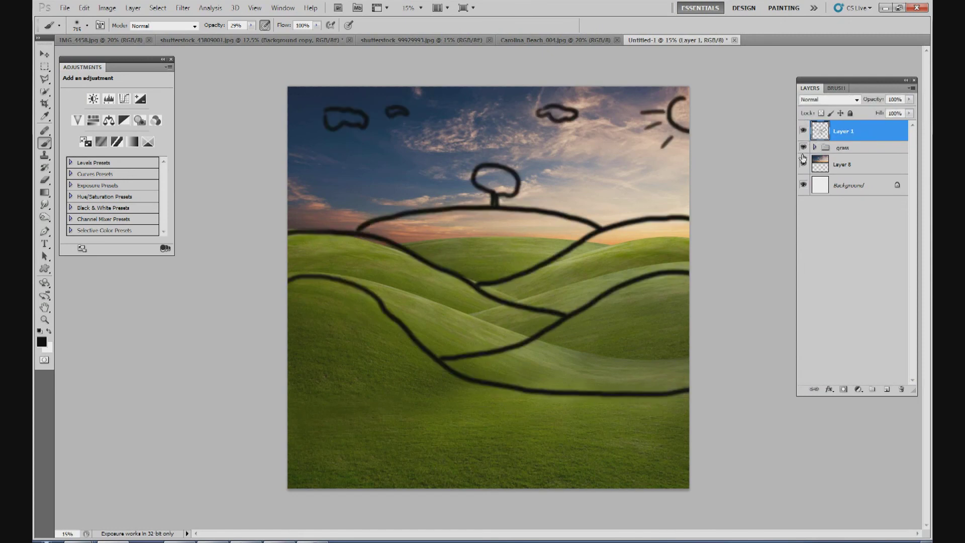
left_click(804, 131)
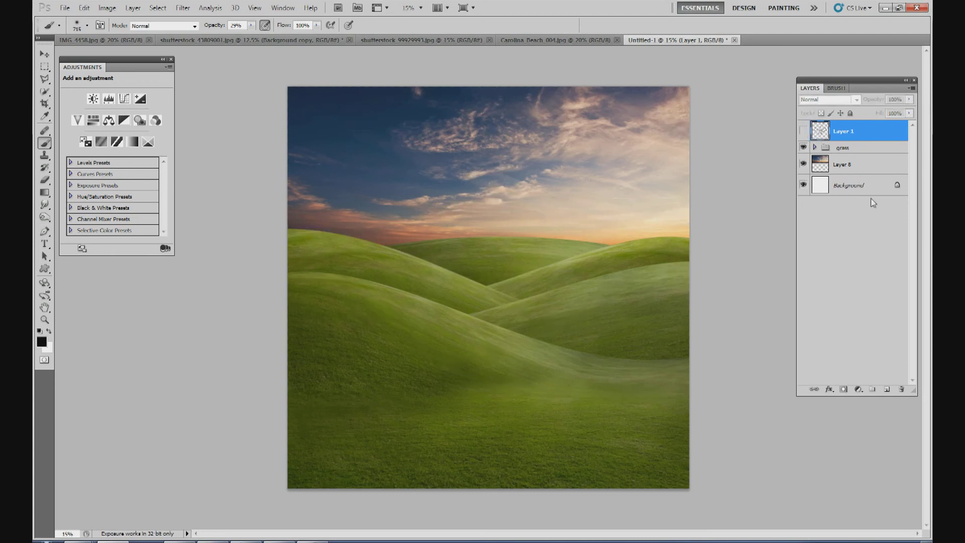
left_click(887, 388)
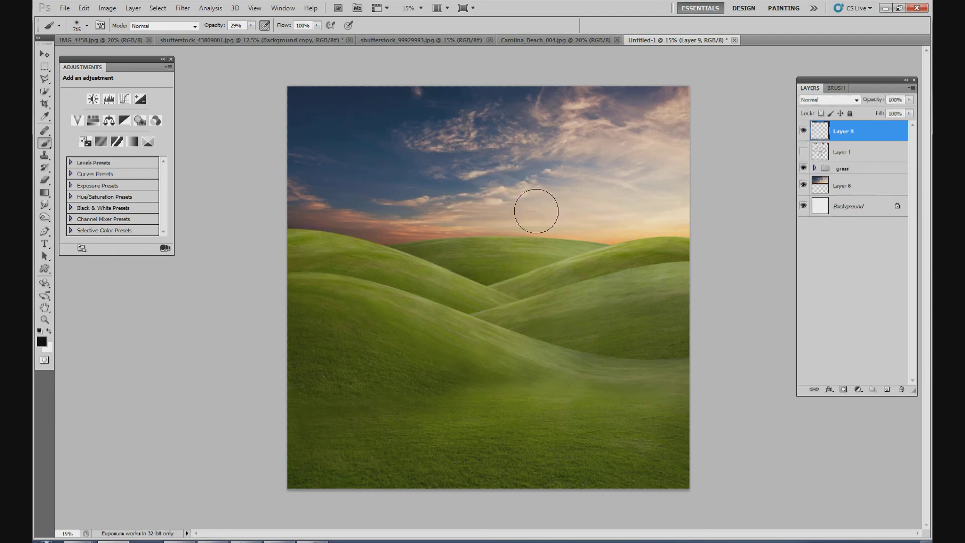
Step: In the tree photo document, hide Background copy and copy the cut-out tree on Layer 1 into the Untitled-1 composite
left_click(283, 43)
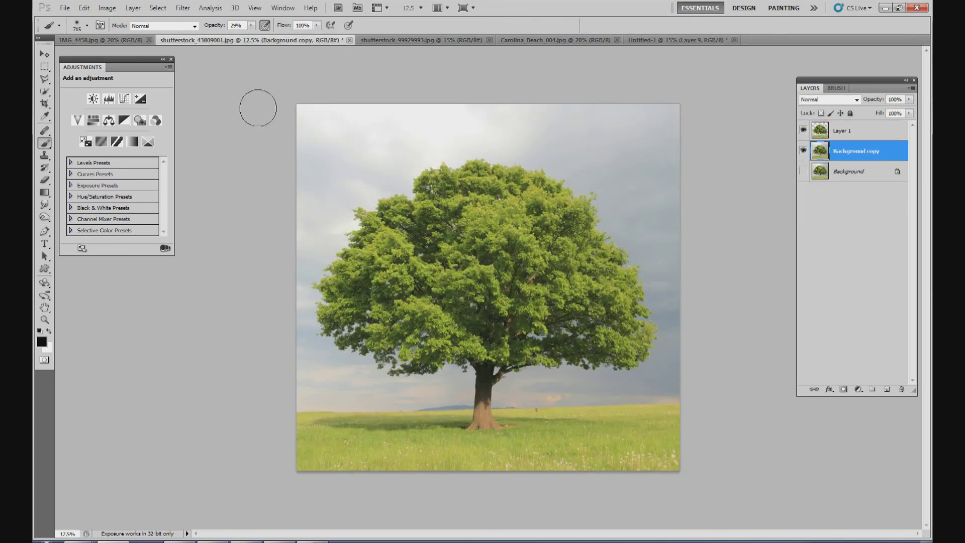
left_click(45, 55)
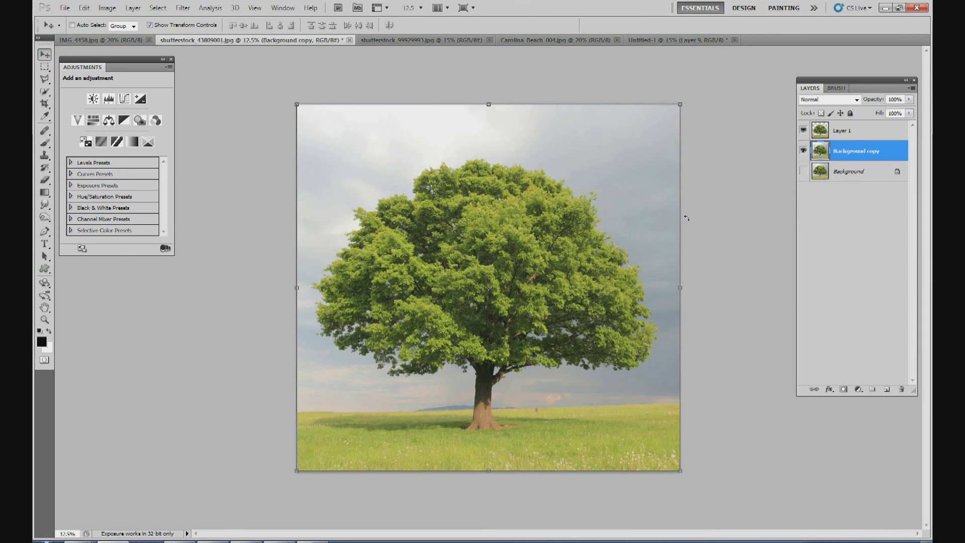
left_click(803, 150)
left_click(827, 134)
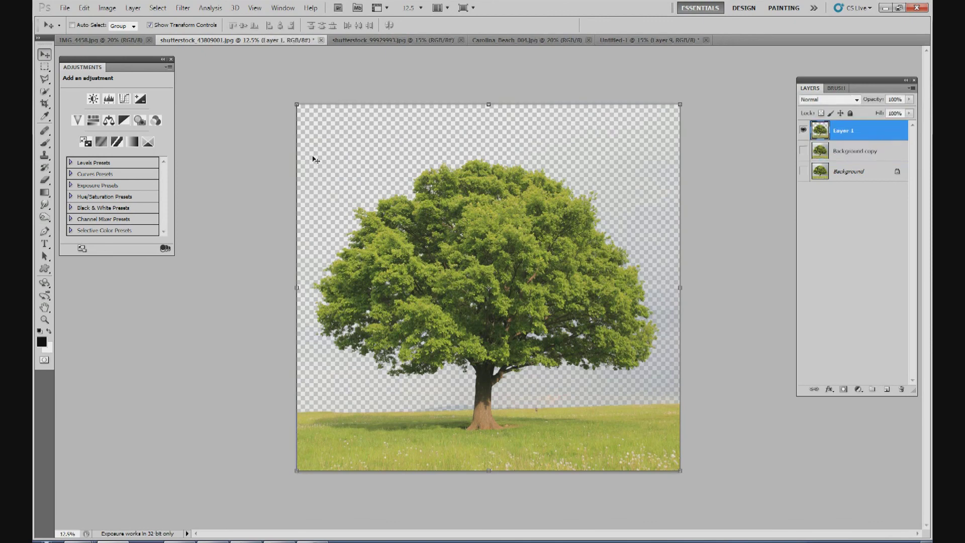
left_click_drag(519, 153, 491, 192)
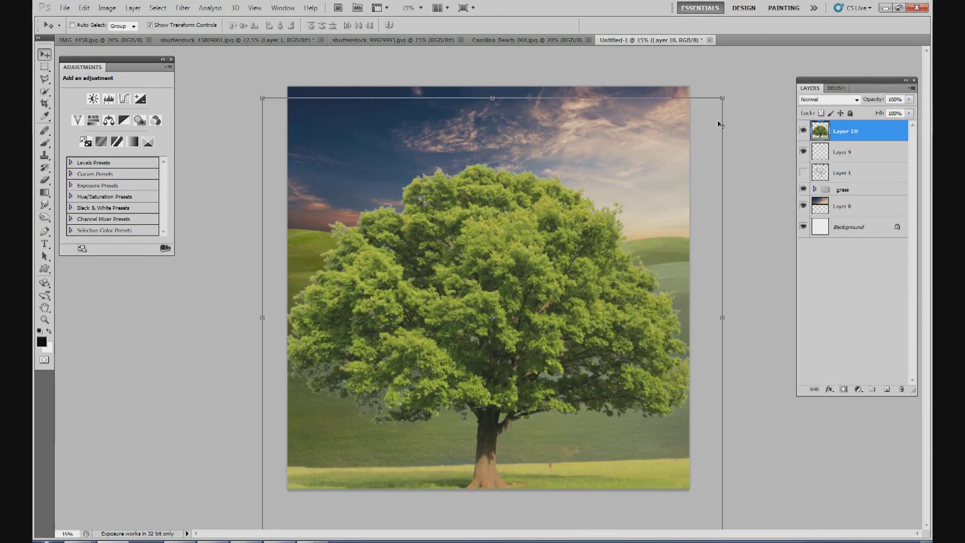
Step: Scale the Layer 10 tree to 11.43%, place it on the crest of the farthest central hill, and apply the transformation
left_click_drag(725, 98, 554, 260)
left_click_drag(475, 331, 590, 192)
left_click_drag(654, 129, 548, 231)
left_click_drag(522, 267, 553, 158)
left_click_drag(603, 110, 530, 185)
right_click(519, 170)
left_click(521, 198)
mouse_move(507, 198)
left_mouse_down()
mouse_move(528, 187)
mouse_move(514, 214)
left_mouse_up()
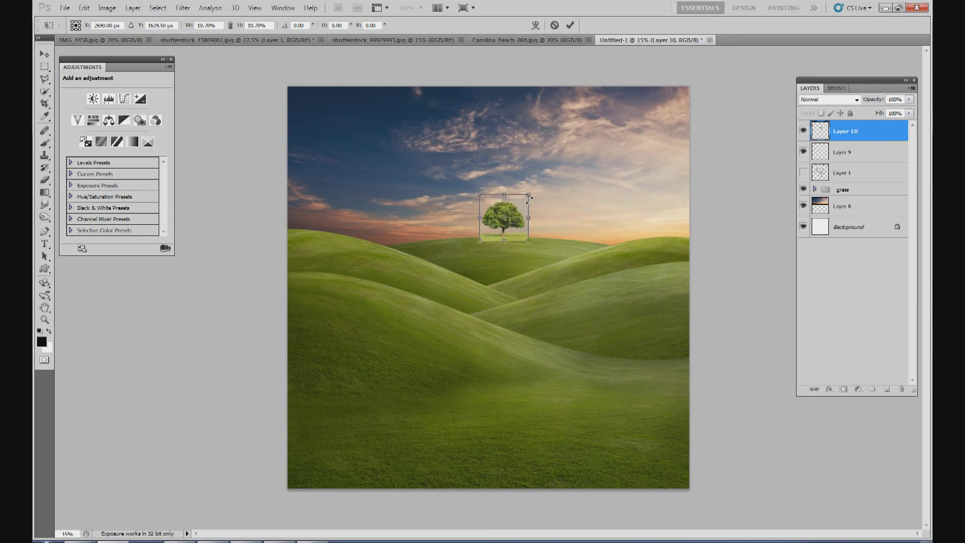
left_click_drag(529, 194, 525, 219)
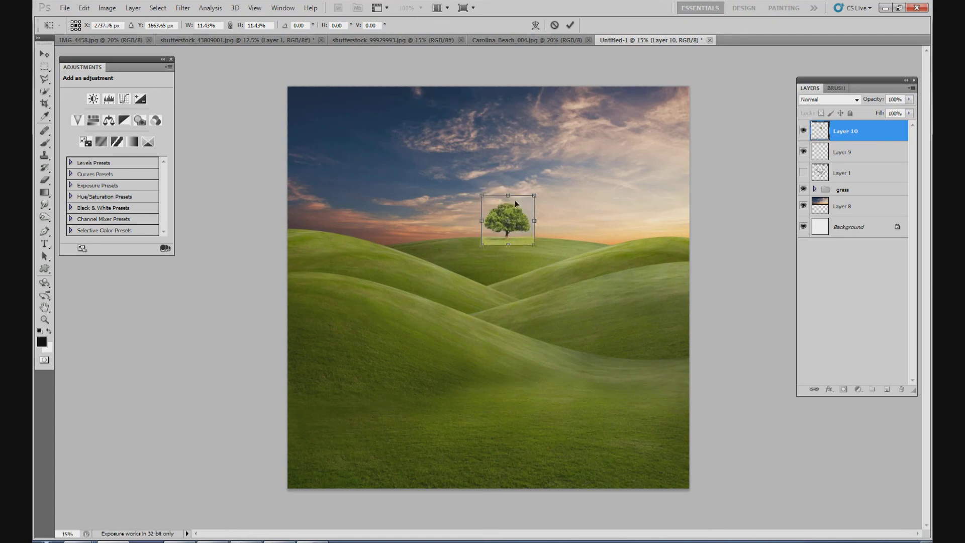
key("Up")
key("Up")
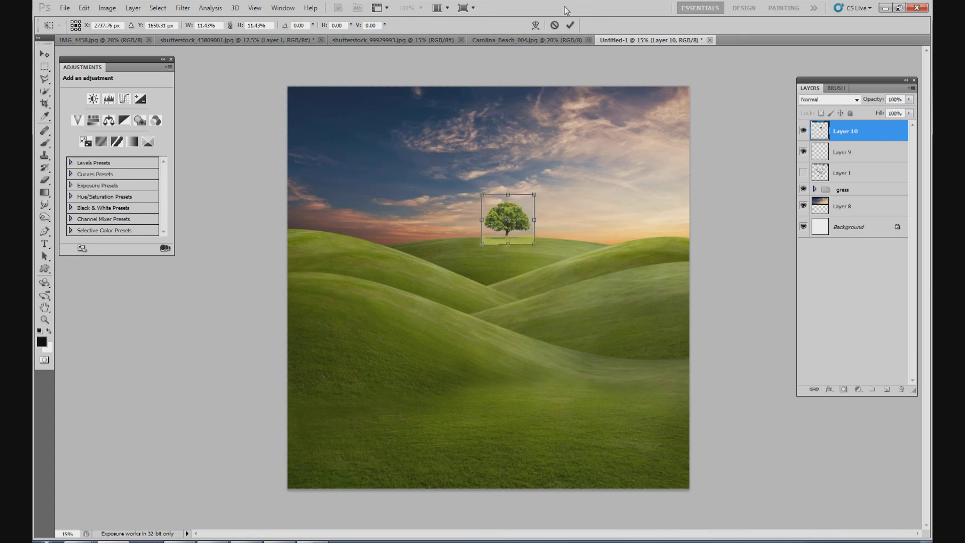
left_click(571, 25)
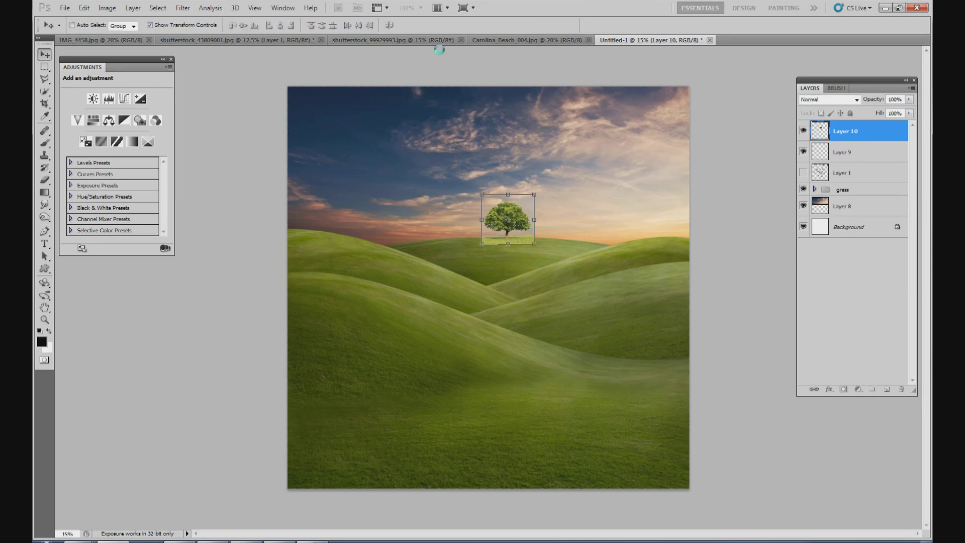
Step: Fine-tune the tree's position so its base meets the crest of the farthest hill
left_click(421, 8)
left_click(420, 45)
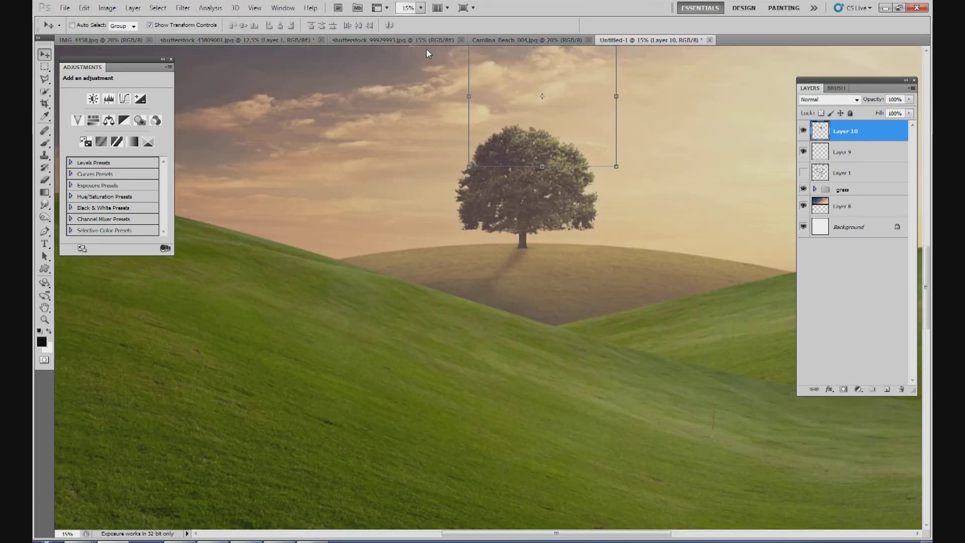
left_click_drag(927, 267, 928, 217)
left_click_drag(715, 224, 677, 174)
left_click(420, 8)
left_click(424, 26)
left_click_drag(534, 254, 538, 260)
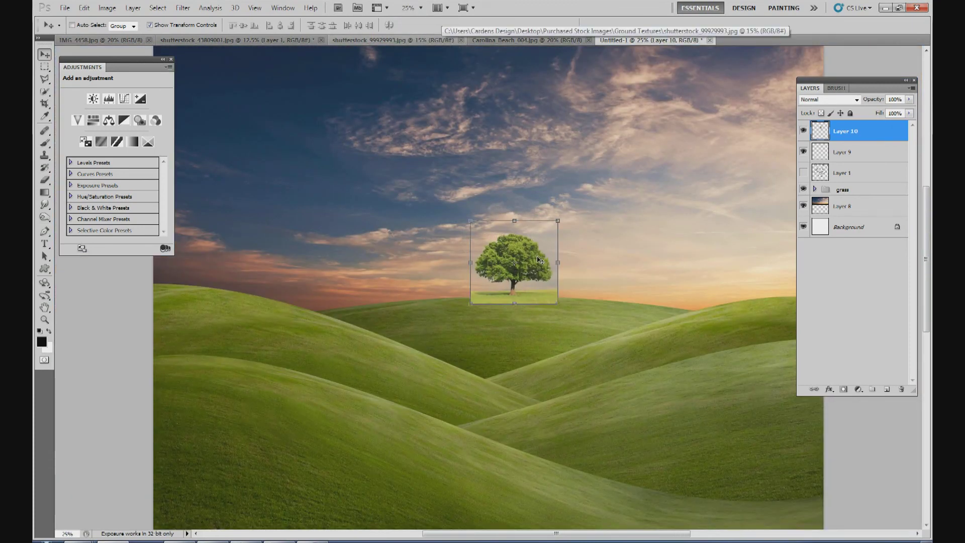
Step: Add a layer mask to the Layer 10 tree and activate the Brush tool at 100% view
left_click(420, 8)
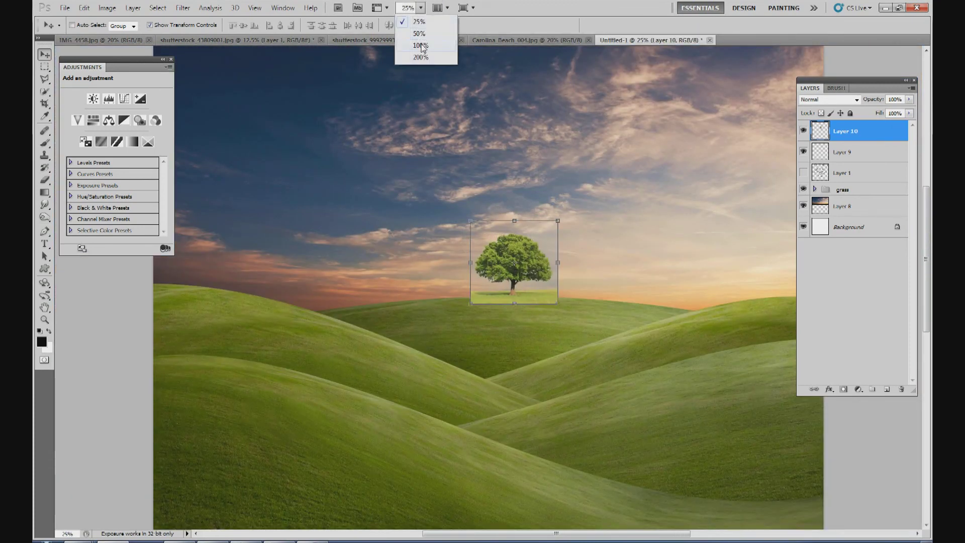
left_click(423, 53)
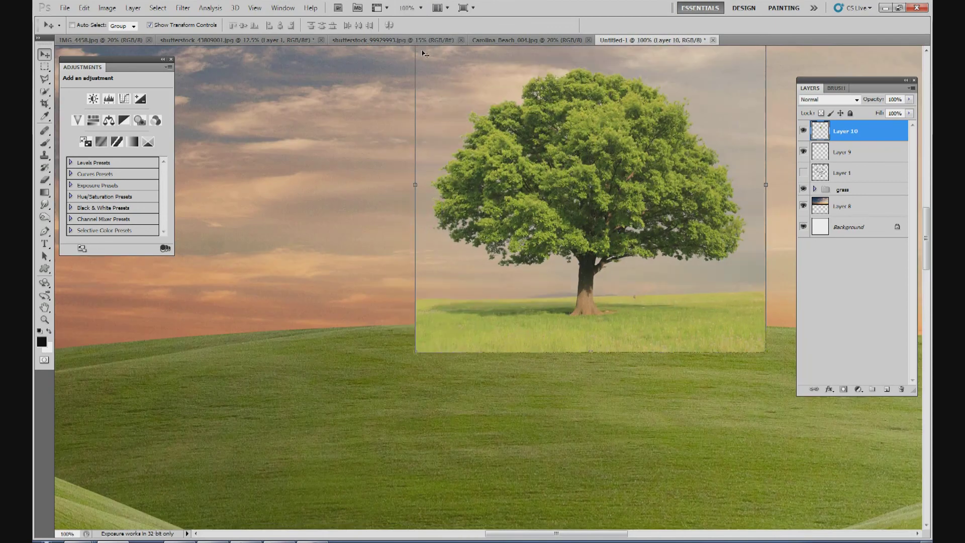
left_click(844, 390)
key("b")
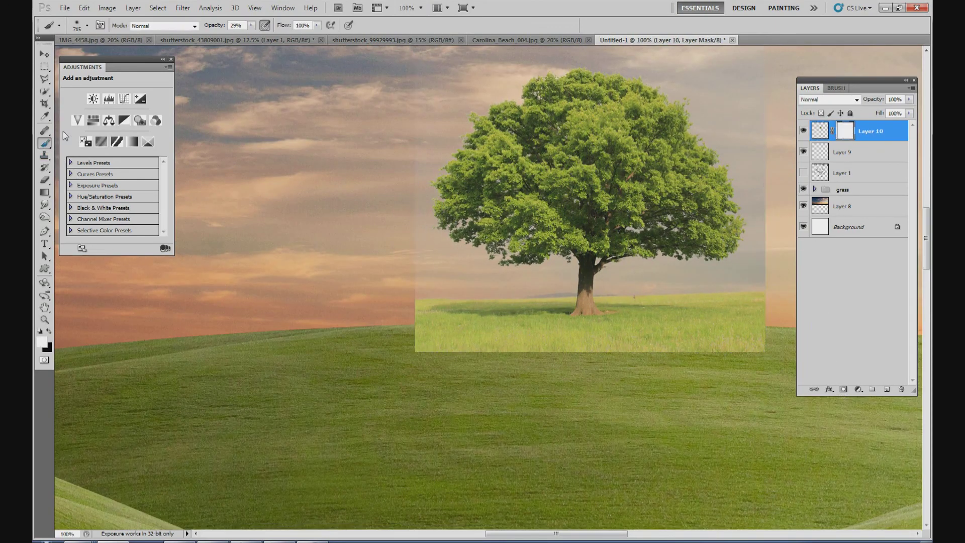
Step: Set up a smaller soft black brush at 100% opacity and mask out the photo grass on the tree's right side
left_click(87, 25)
left_click(251, 27)
left_click_drag(252, 35, 300, 37)
left_click(88, 26)
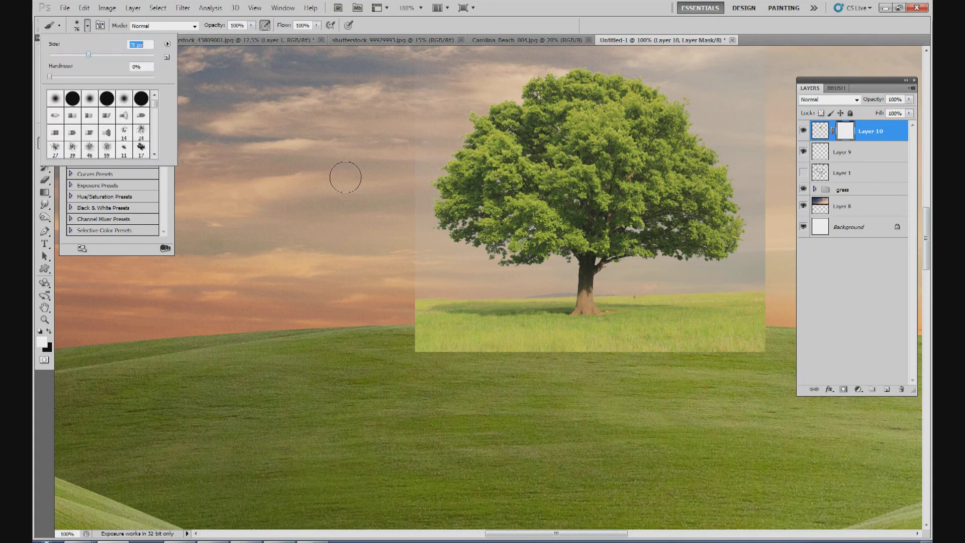
left_click(50, 330)
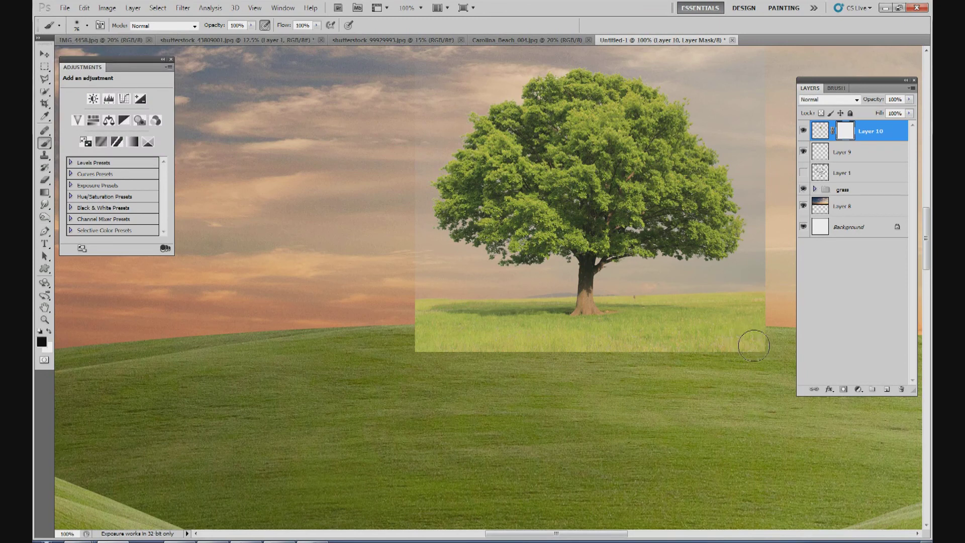
mouse_move(758, 348)
left_mouse_down()
mouse_move(767, 330)
mouse_move(757, 337)
mouse_move(751, 299)
mouse_move(664, 305)
mouse_move(660, 286)
mouse_move(620, 290)
mouse_move(669, 301)
mouse_move(668, 313)
mouse_move(743, 324)
mouse_move(726, 322)
mouse_move(741, 346)
mouse_move(718, 353)
mouse_move(676, 355)
mouse_move(646, 317)
left_mouse_up()
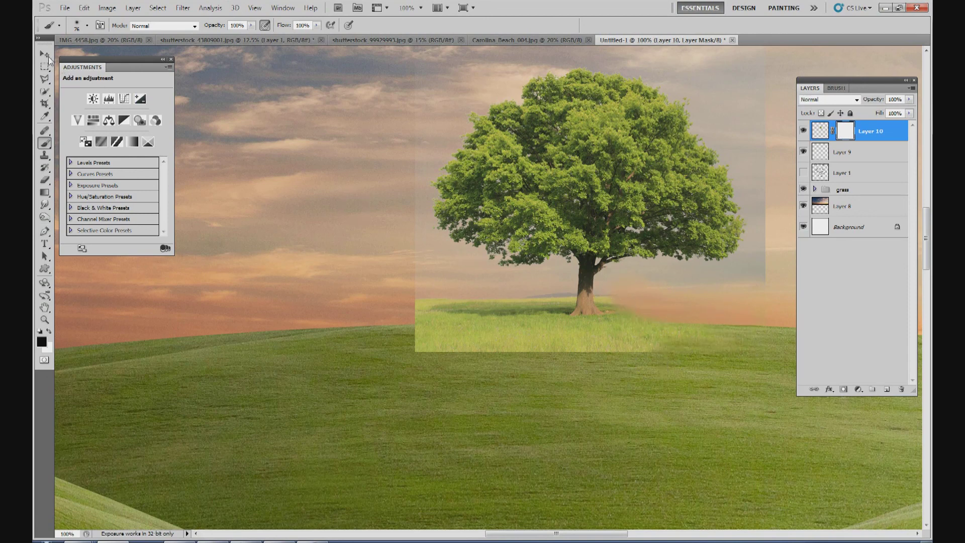
Step: Lower the tree so its base sits on the hill crest, then mask out the remaining photo grass around the trunk
key("v")
left_click_drag(612, 178, 625, 205)
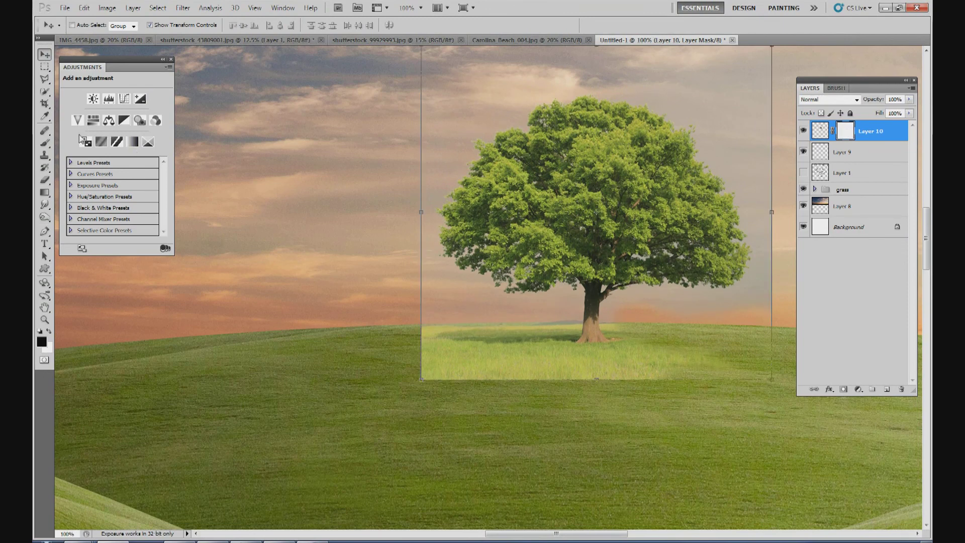
key("b")
mouse_move(679, 356)
left_mouse_down()
mouse_move(707, 368)
mouse_move(688, 354)
left_mouse_up()
mouse_move(710, 310)
left_mouse_down()
mouse_move(659, 297)
mouse_move(692, 308)
mouse_move(703, 298)
mouse_move(752, 295)
mouse_move(780, 278)
mouse_move(765, 261)
left_mouse_up()
mouse_move(492, 299)
left_mouse_down()
mouse_move(500, 331)
mouse_move(511, 320)
mouse_move(563, 316)
mouse_move(566, 299)
mouse_move(569, 317)
mouse_move(486, 328)
mouse_move(433, 319)
mouse_move(468, 330)
mouse_move(444, 334)
mouse_move(437, 352)
mouse_move(532, 336)
left_mouse_up()
mouse_move(440, 357)
left_mouse_down()
mouse_move(451, 372)
mouse_move(504, 363)
mouse_move(509, 373)
mouse_move(524, 361)
mouse_move(538, 375)
mouse_move(669, 370)
mouse_move(627, 361)
left_mouse_up()
mouse_move(629, 321)
left_mouse_down()
mouse_move(618, 321)
mouse_move(632, 302)
mouse_move(614, 308)
mouse_move(622, 309)
left_mouse_up()
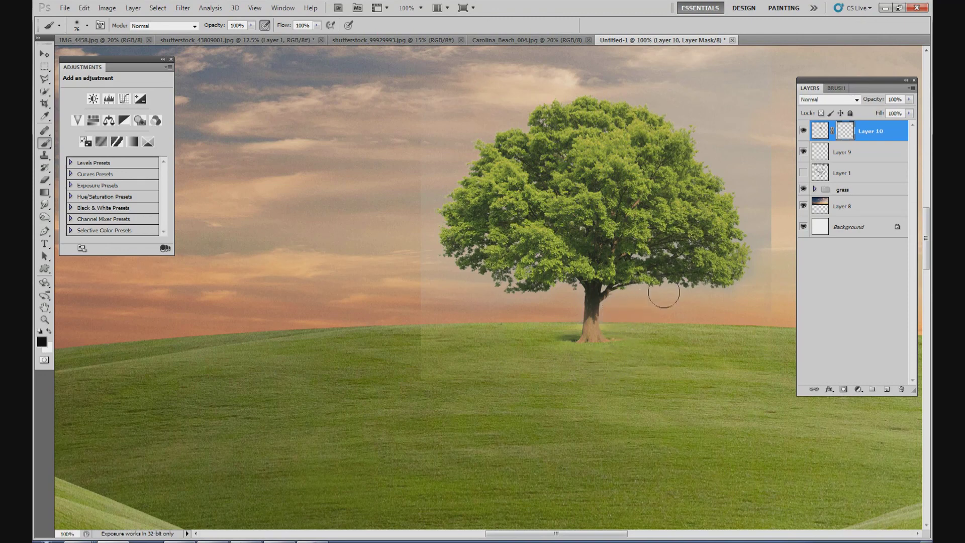
Step: Paint on the Layer 10 mask to hide the leftover photo sky and hard edges around the tree's canopy and trunk
mouse_move(721, 303)
left_mouse_down()
mouse_move(764, 275)
mouse_move(779, 239)
mouse_move(762, 204)
mouse_move(769, 107)
mouse_move(638, 65)
left_mouse_up()
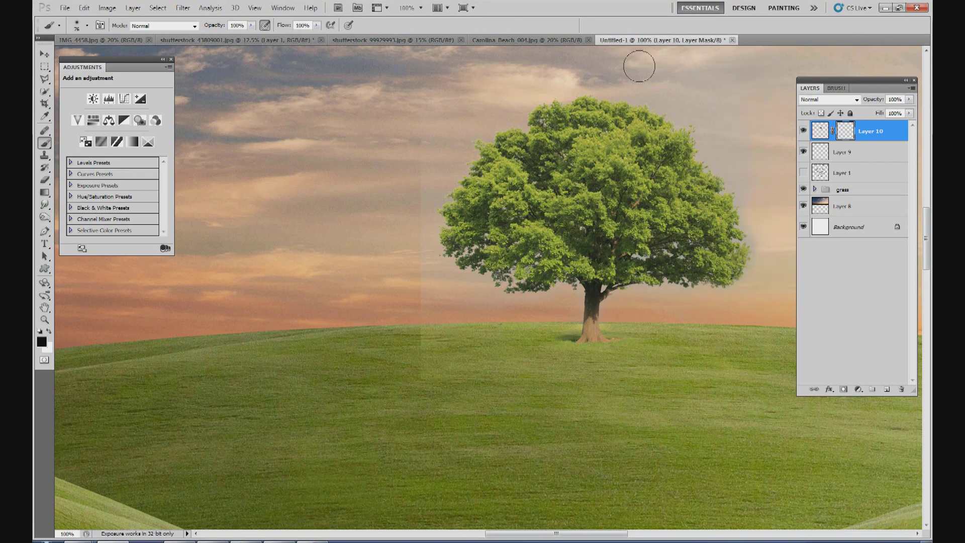
mouse_move(446, 159)
left_mouse_down()
mouse_move(423, 224)
mouse_move(422, 155)
mouse_move(418, 200)
mouse_move(440, 254)
left_mouse_up()
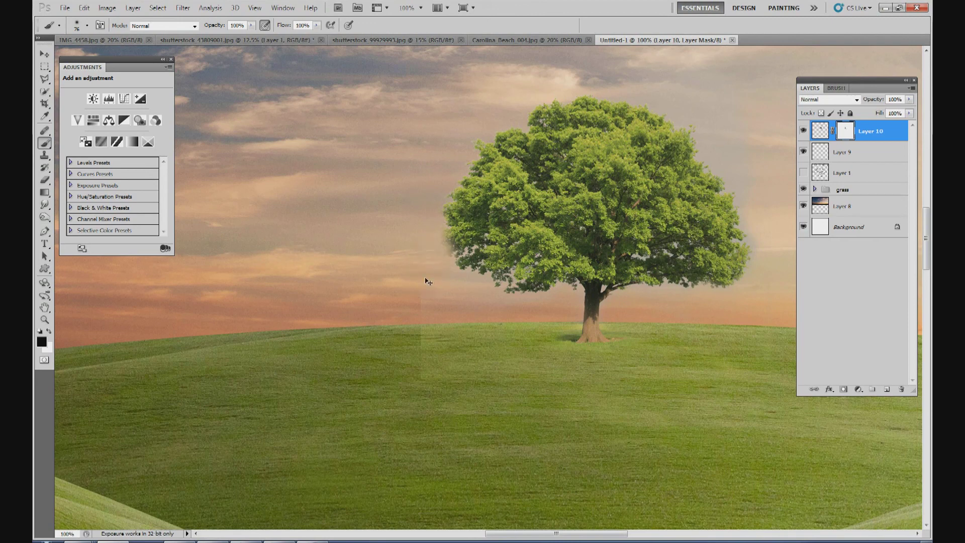
mouse_move(426, 244)
left_mouse_down()
mouse_move(444, 280)
mouse_move(422, 302)
mouse_move(437, 313)
mouse_move(447, 363)
left_mouse_up()
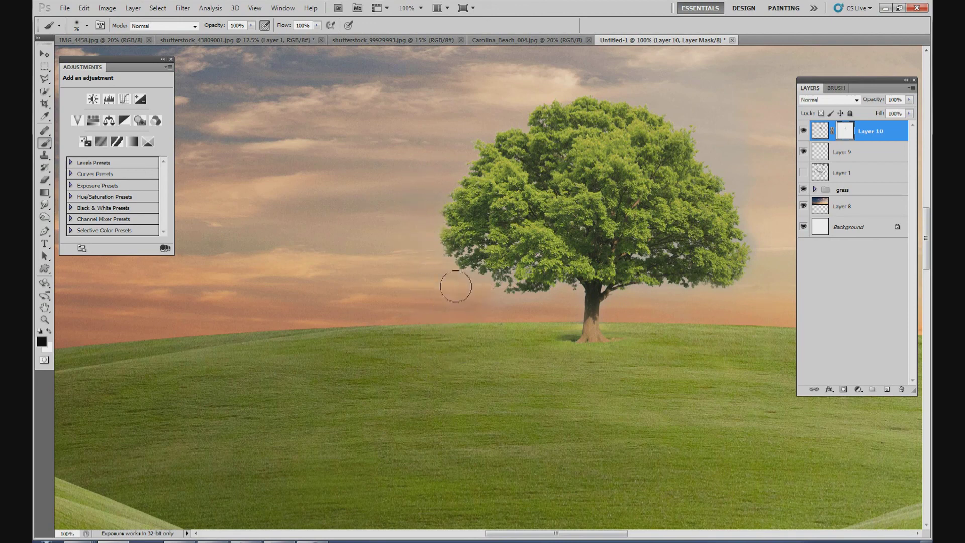
left_click_drag(543, 307, 559, 299)
mouse_move(559, 300)
left_mouse_down()
mouse_move(558, 335)
mouse_move(641, 317)
mouse_move(613, 319)
mouse_move(662, 297)
left_mouse_up()
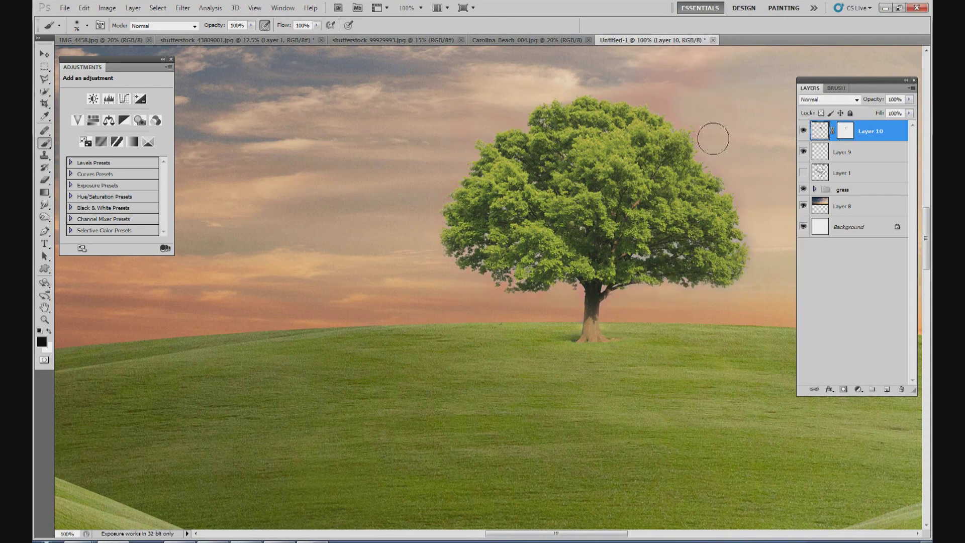
left_click(846, 130)
mouse_move(681, 99)
left_mouse_down()
mouse_move(697, 77)
mouse_move(627, 86)
mouse_move(661, 85)
mouse_move(660, 100)
mouse_move(715, 112)
mouse_move(711, 139)
mouse_move(695, 108)
mouse_move(683, 115)
mouse_move(661, 95)
mouse_move(611, 82)
mouse_move(522, 105)
mouse_move(550, 85)
mouse_move(480, 117)
mouse_move(452, 174)
left_mouse_up()
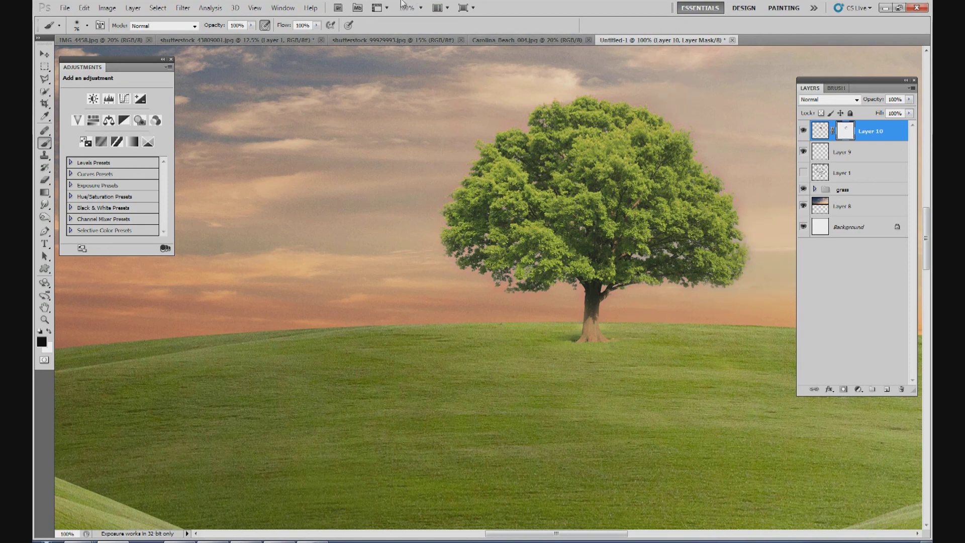
Step: Check the whole composition at 15% and apply Layer 10's mask permanently to the tree
left_click(422, 7)
left_click(415, 26)
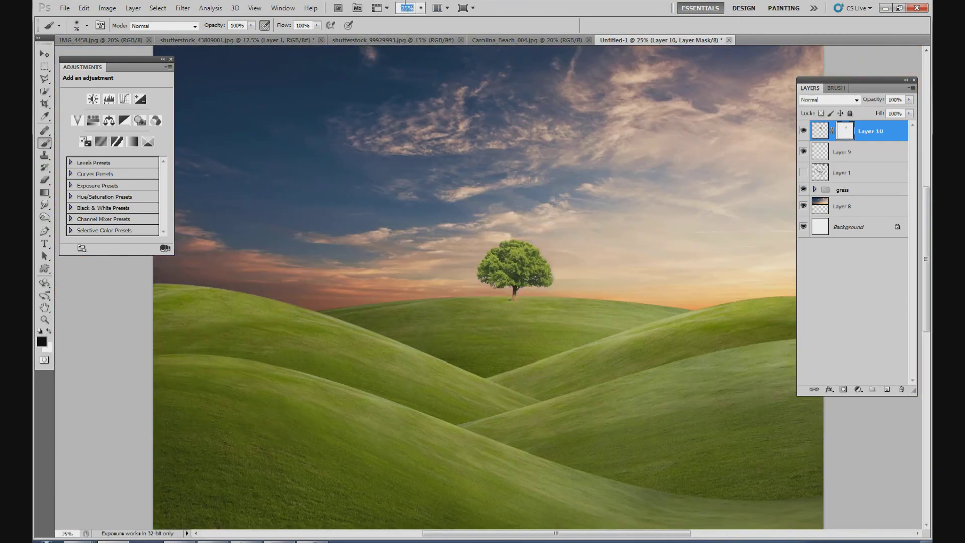
type("15")
key("Return")
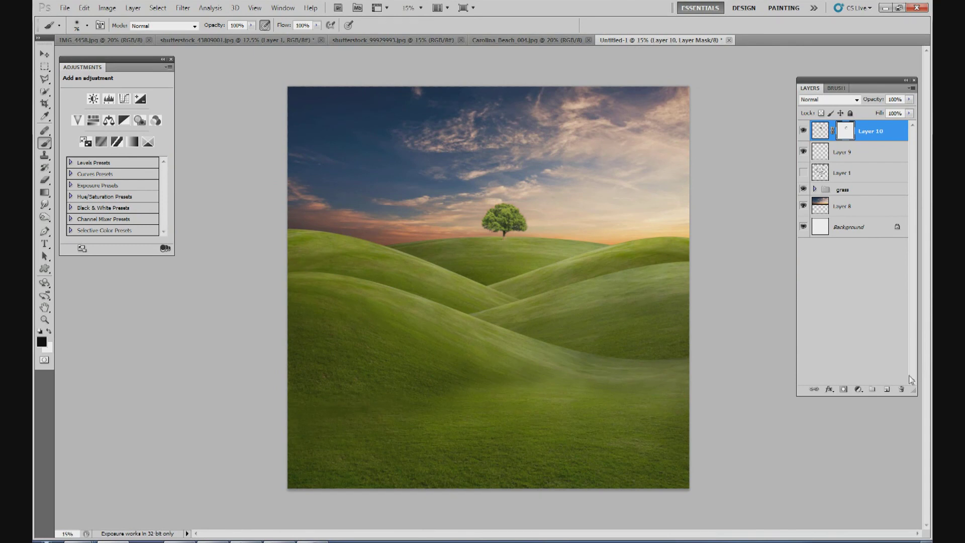
key("w")
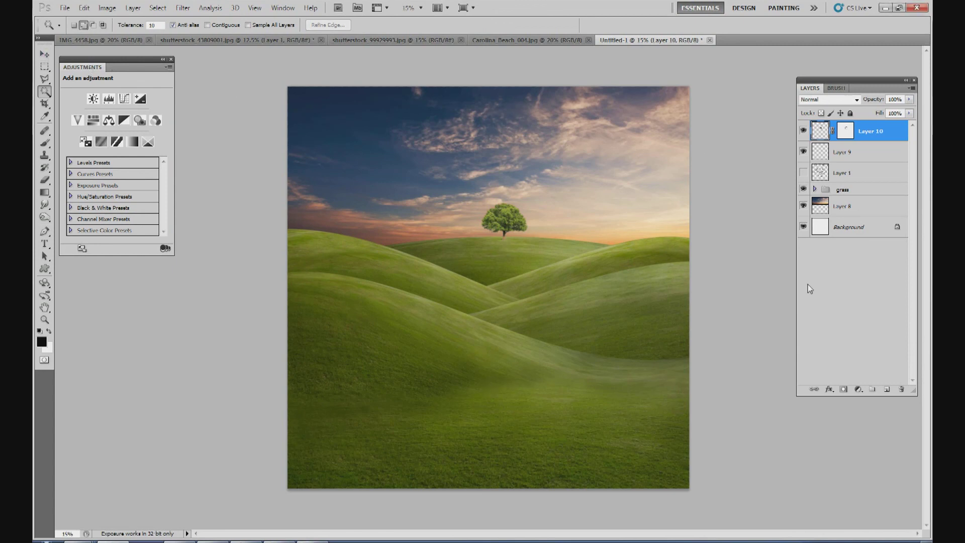
right_click(848, 130)
left_click(865, 162)
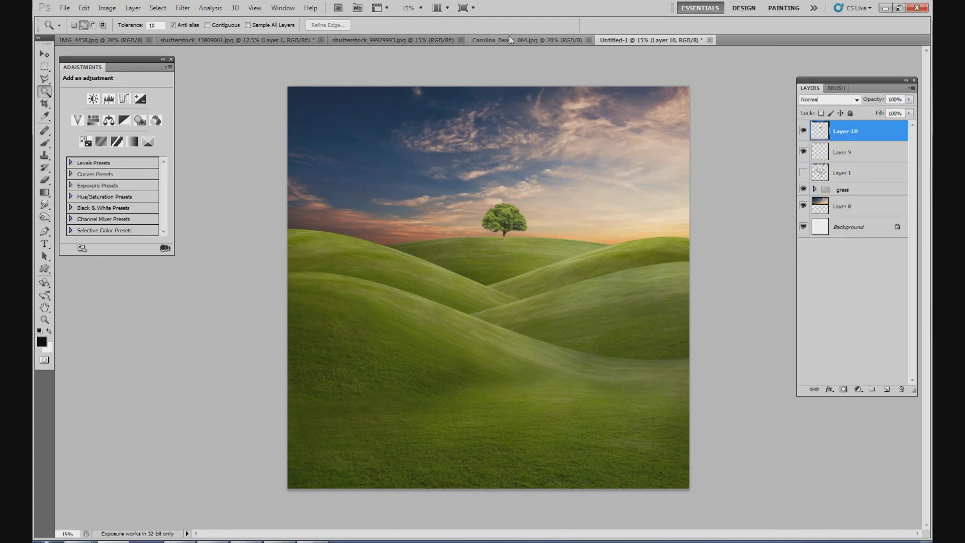
Step: Add a Levels adjustment clipped to the Layer 10 tree and set its output levels to 14 and 192
left_click(421, 7)
left_click(420, 21)
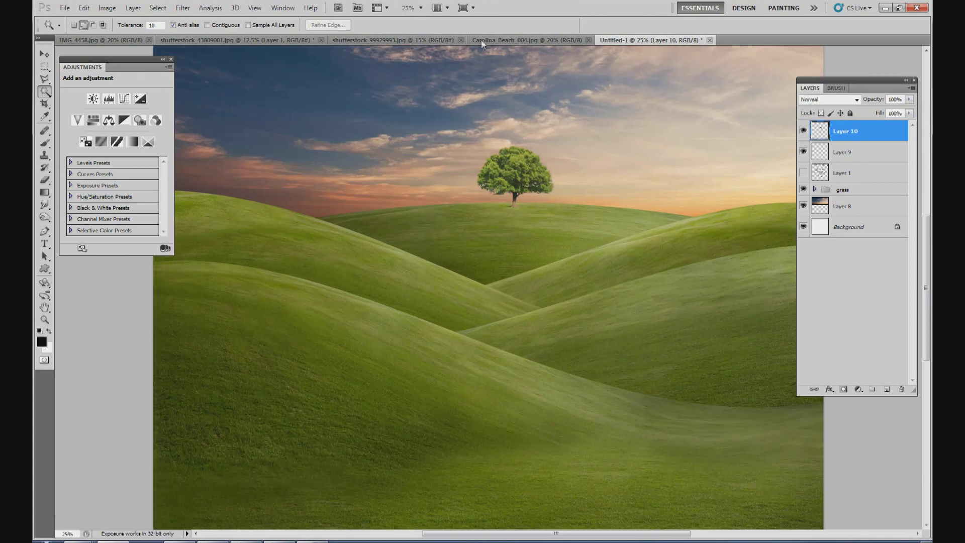
scroll(475, 51, "up", 3)
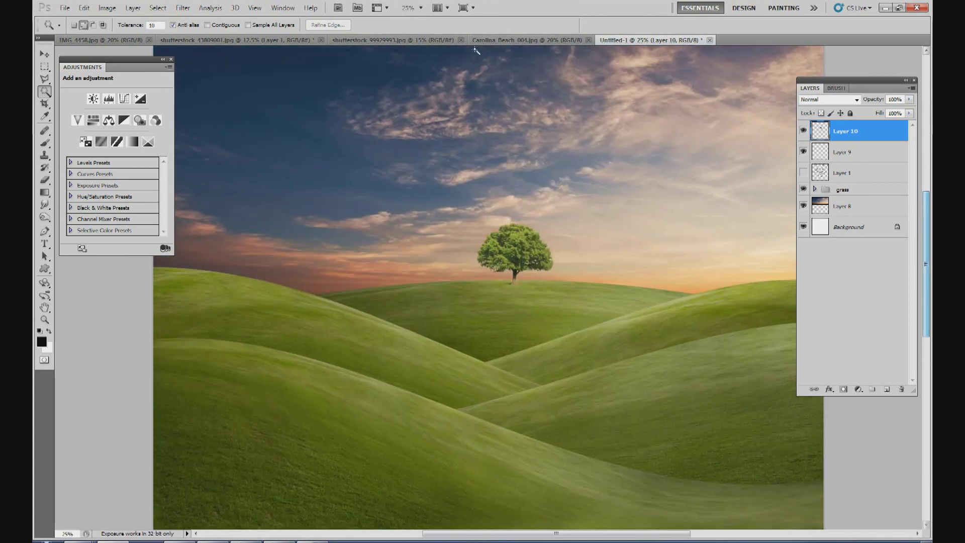
left_click(421, 7)
left_click(419, 33)
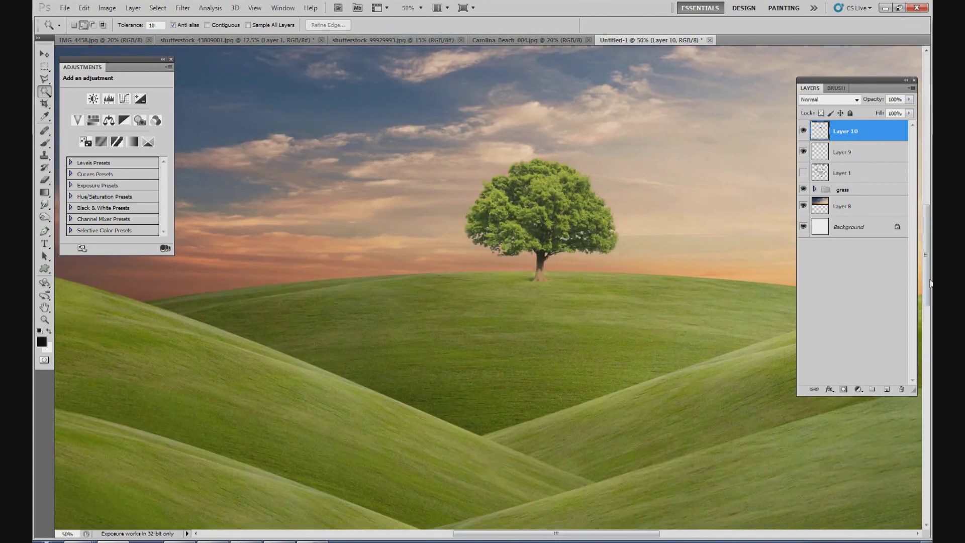
scroll(929, 284, "up", 3)
key("b")
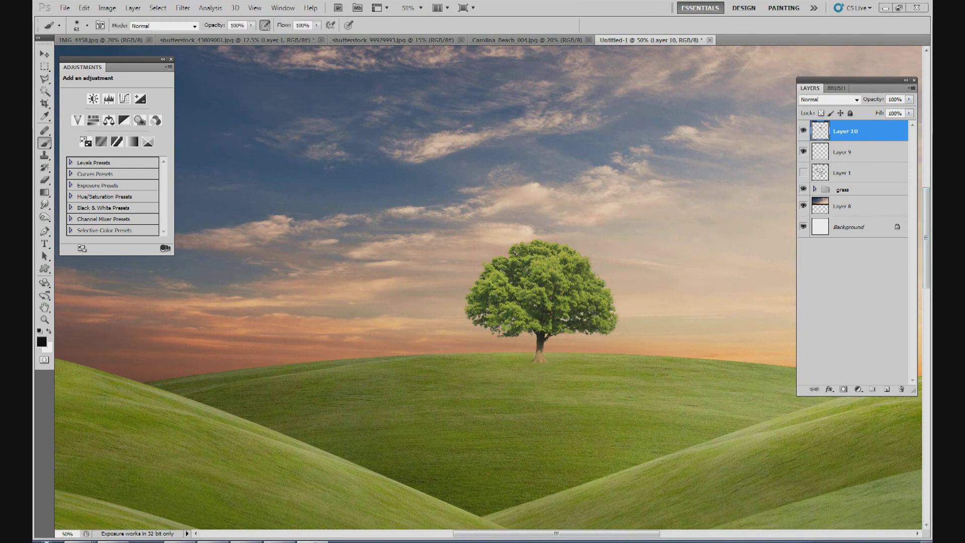
left_click(858, 390)
left_click(858, 219)
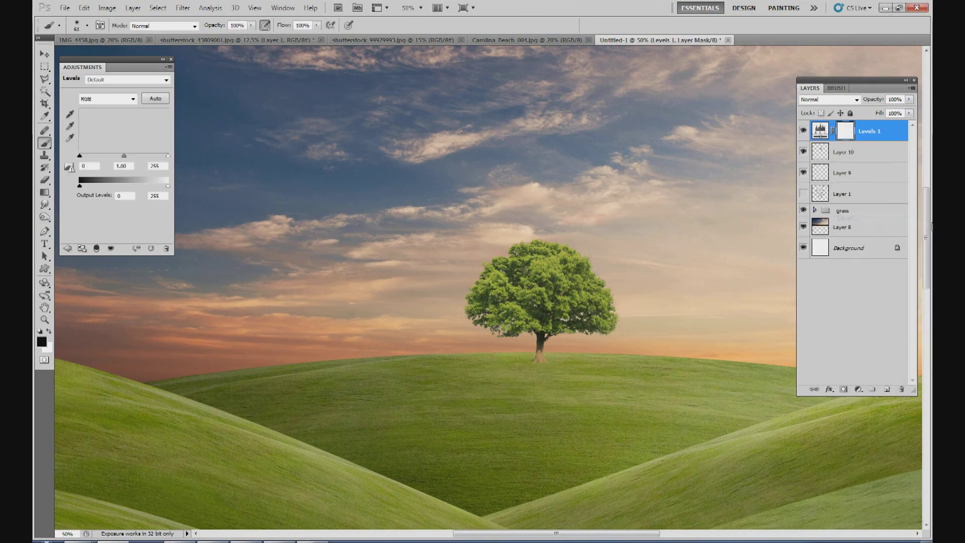
key("ctrl+alt+g")
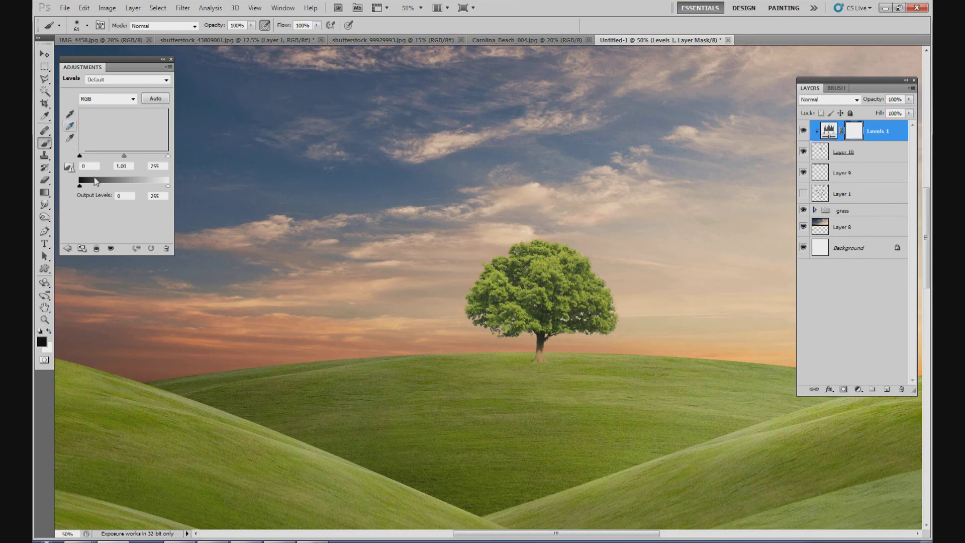
left_click_drag(166, 185, 146, 184)
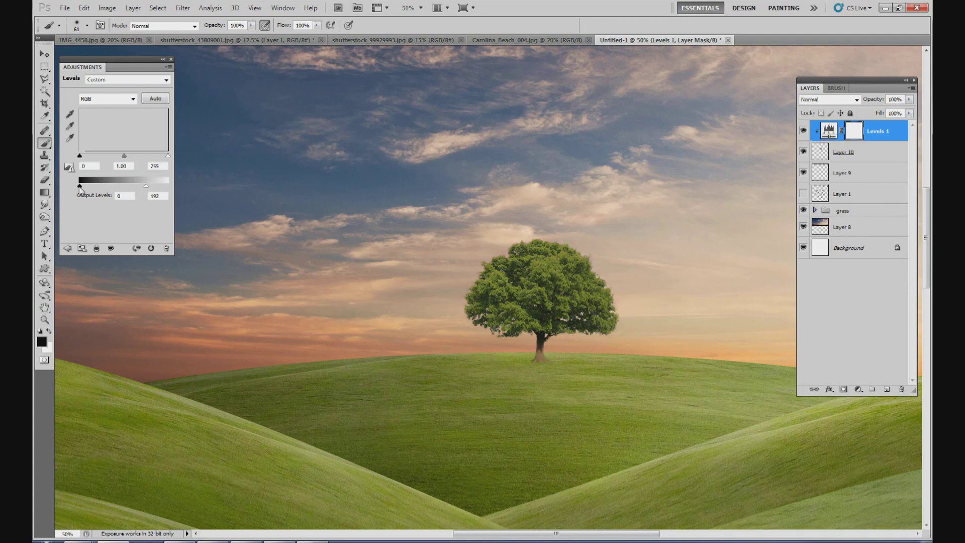
mouse_move(82, 188)
left_mouse_down()
mouse_move(95, 186)
mouse_move(81, 191)
left_mouse_up()
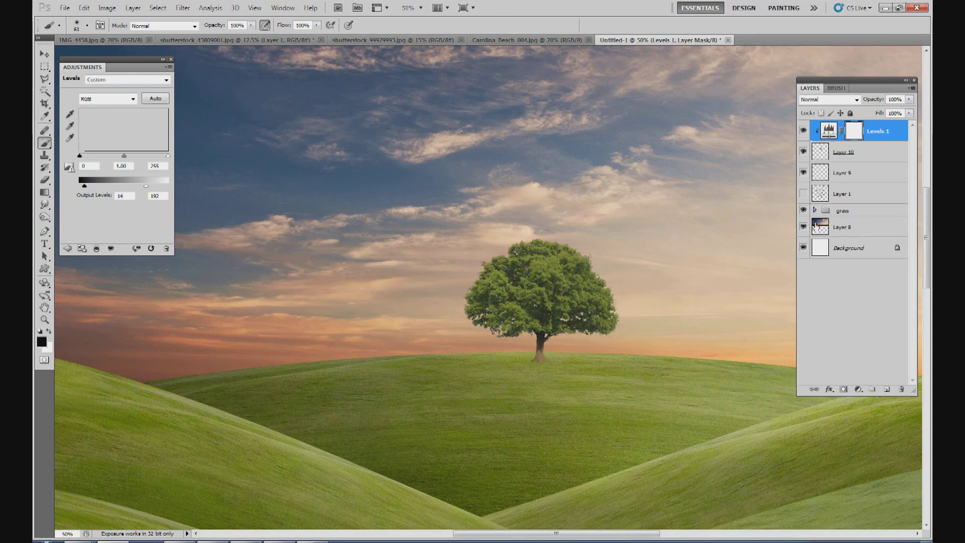
Step: Add a Curves adjustment directly above Layer 10, darkening the tree's midtones with a point at input 142, output 106
left_click(409, 7)
left_click(409, 21)
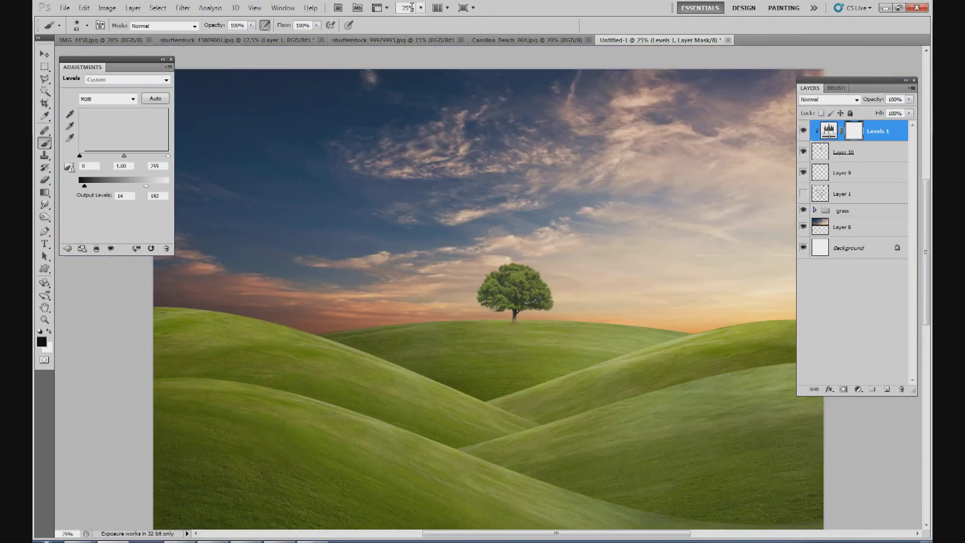
left_click(867, 159)
left_click(859, 389)
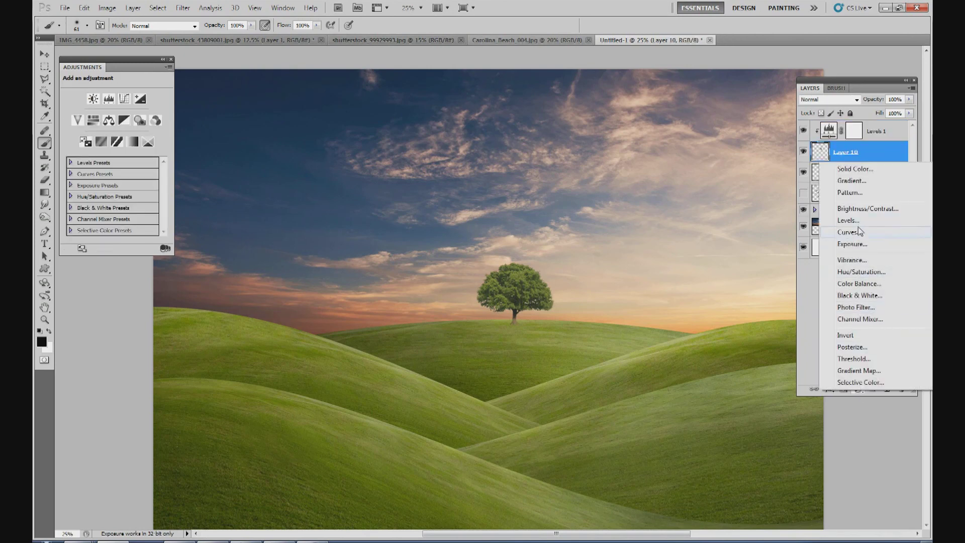
left_click(861, 230)
left_click_drag(122, 156, 131, 159)
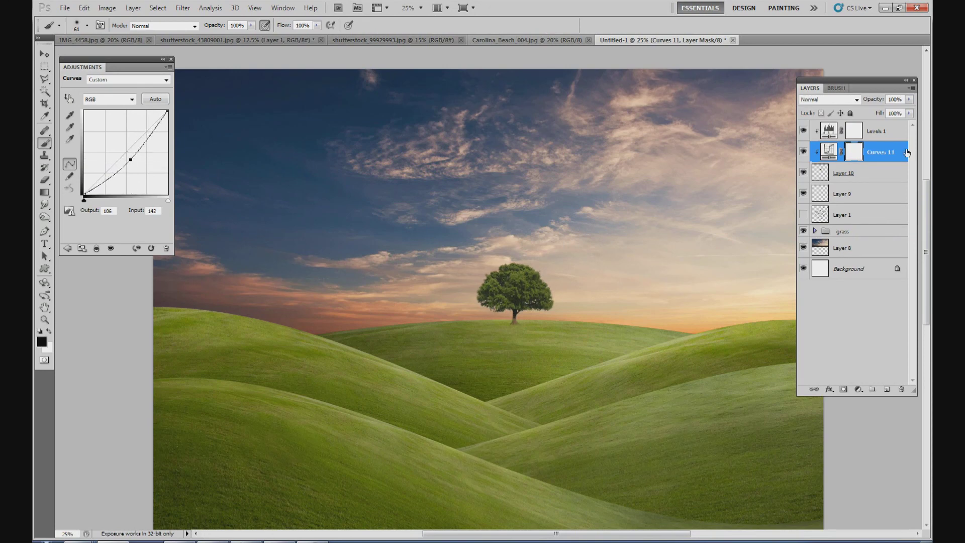
Step: Add a Hue/Saturation adjustment directly above Layer 10 and reduce the tree's saturation to -26
left_click(873, 178)
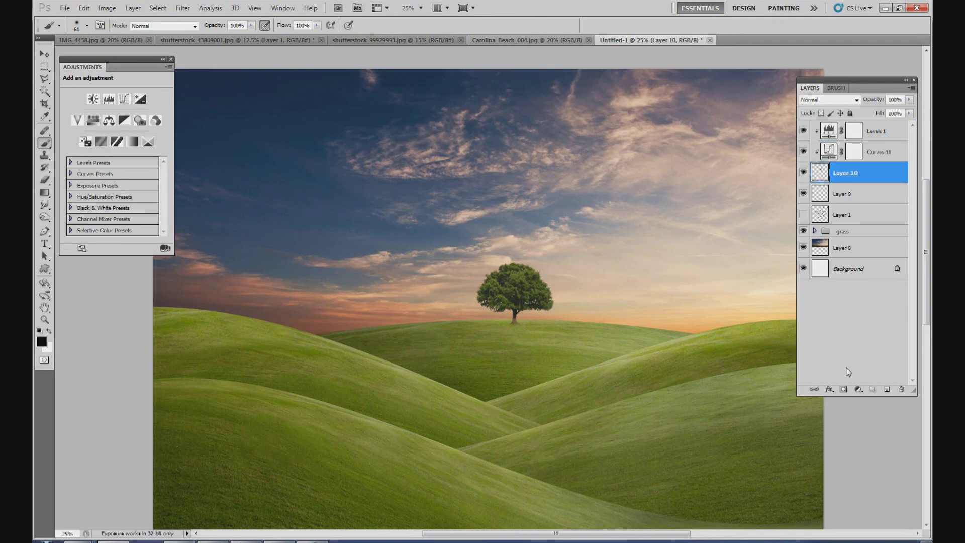
left_click(859, 390)
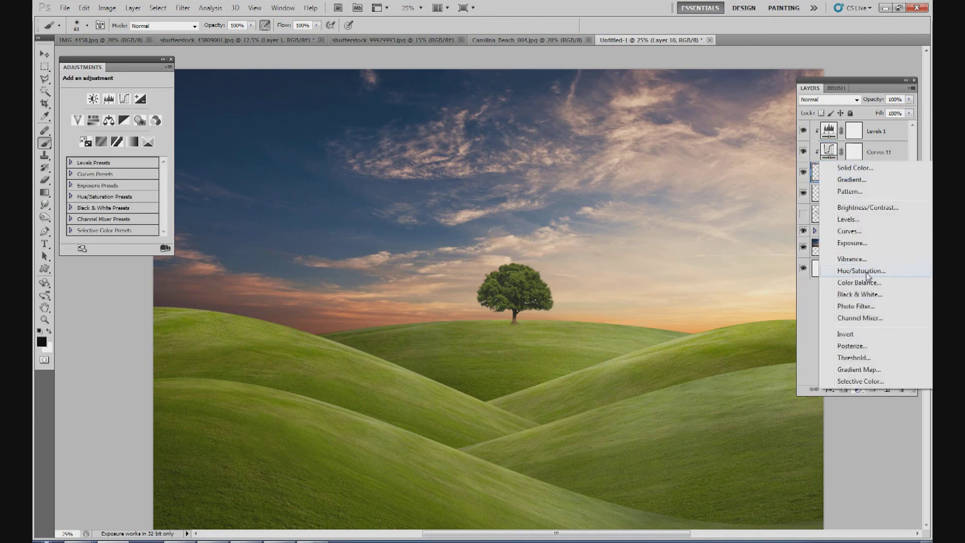
left_click(861, 271)
left_click_drag(119, 145, 101, 148)
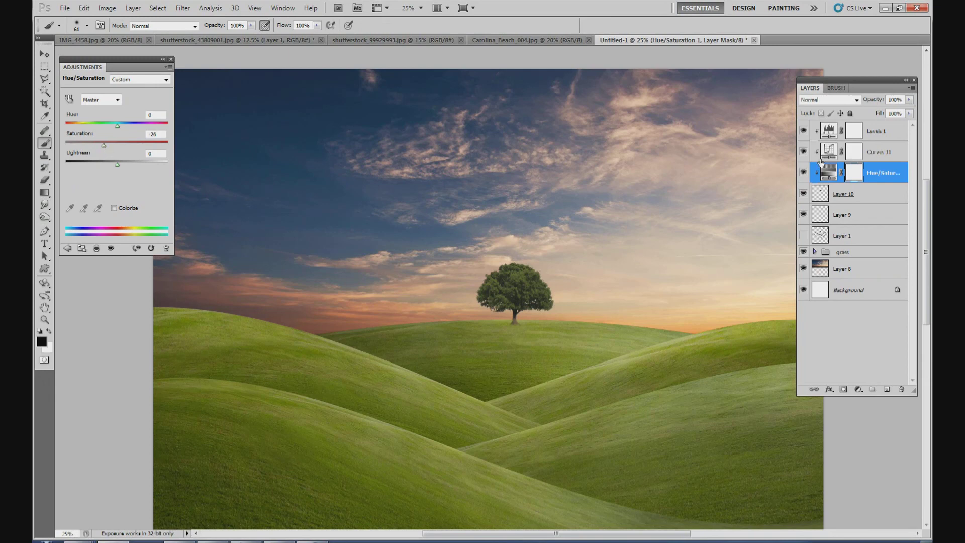
Step: Target the Curves 11 mask and set the brush to about 201 px at 16% opacity
left_click(849, 155)
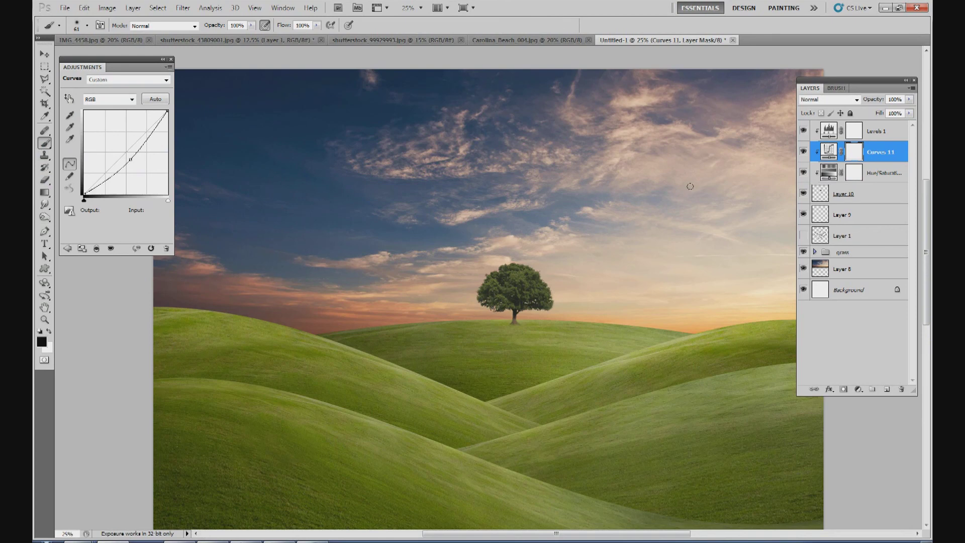
left_click(87, 26)
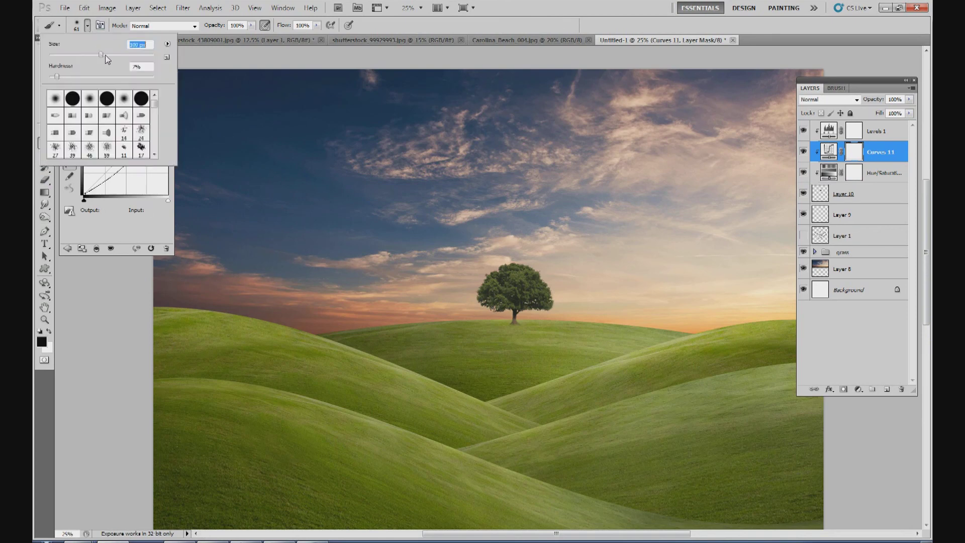
left_click_drag(253, 25, 227, 37)
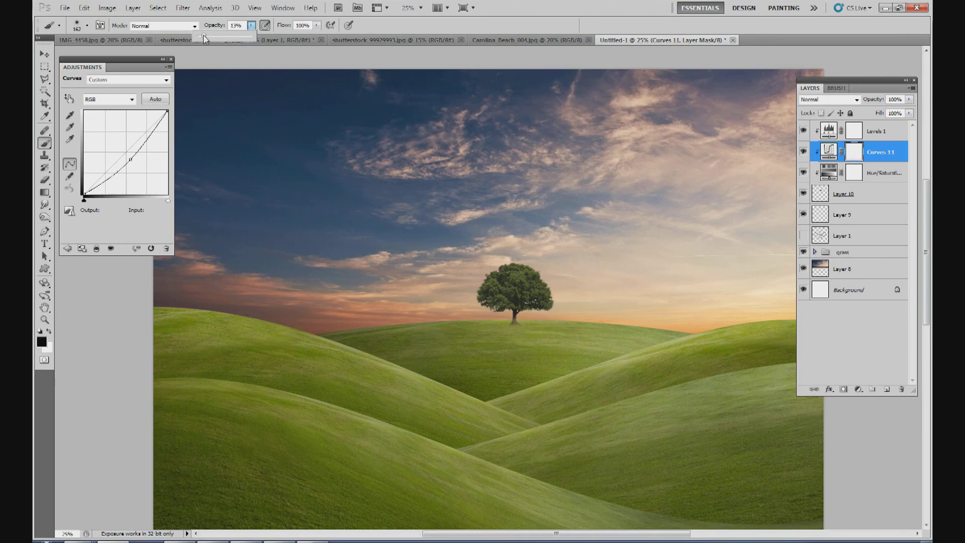
left_click(87, 26)
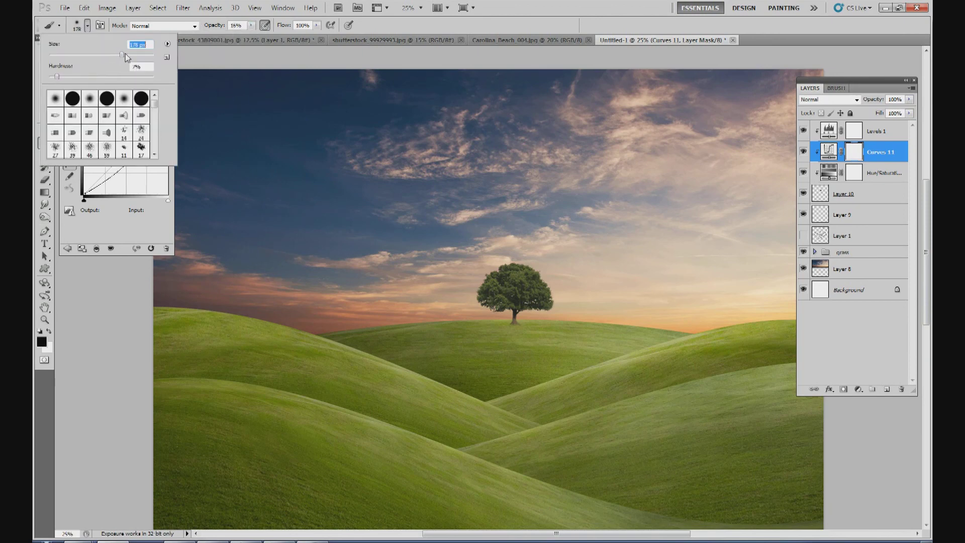
key("Return")
Step: Paint black on the Curves 11 mask along the canopy's upper-right edge to restore sunlight, comparing with the adjustment hidden
mouse_move(539, 259)
left_mouse_down()
mouse_move(552, 277)
mouse_move(533, 270)
mouse_move(559, 302)
left_mouse_up()
left_click(803, 154)
left_click(803, 154)
left_click_drag(526, 255, 541, 260)
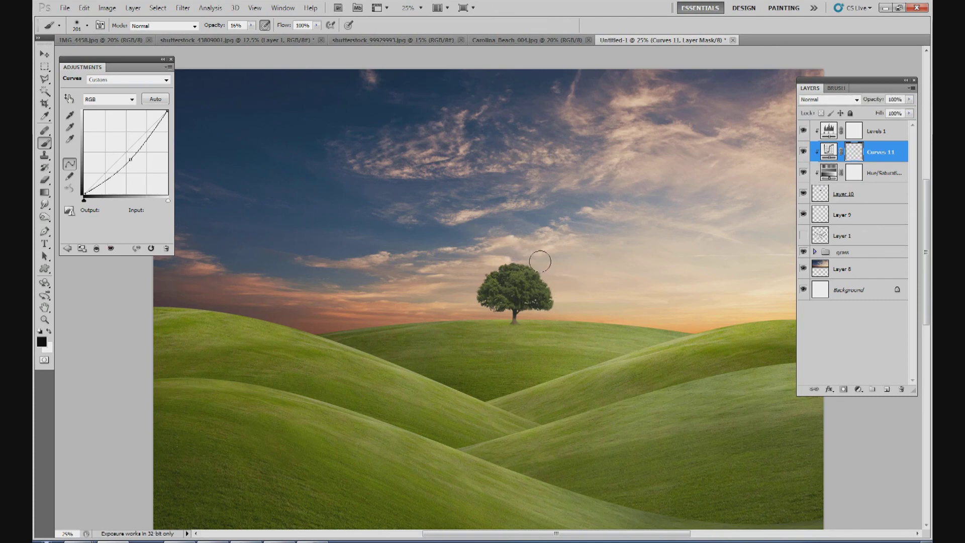
left_click_drag(558, 292, 547, 282)
left_click(804, 152)
left_click_drag(530, 270, 518, 263)
mouse_move(527, 263)
left_mouse_down()
mouse_move(563, 286)
mouse_move(562, 298)
mouse_move(545, 278)
left_mouse_up()
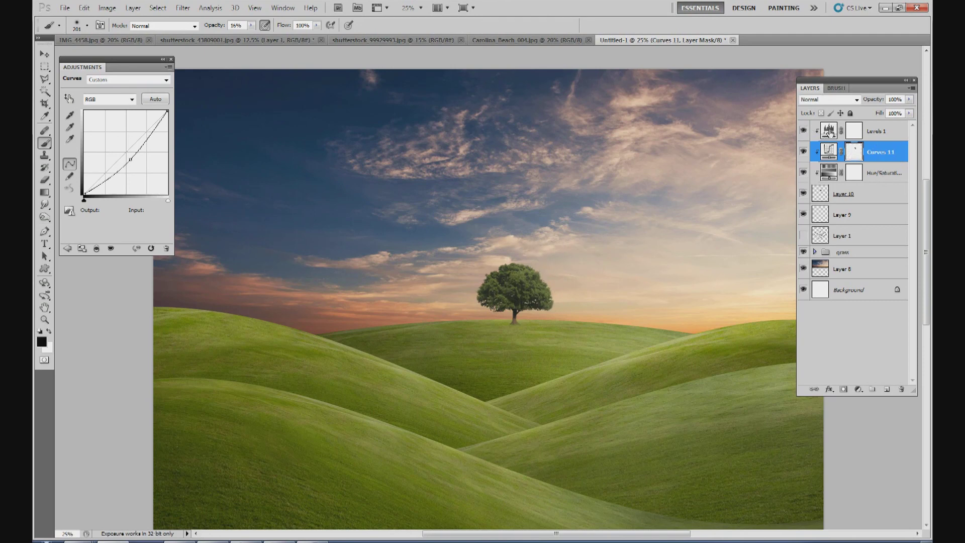
Step: Add a Curves adjustment directly above Layer 10, brightening the tree with a point at input 97, output 143, and invert its mask to black
left_click(875, 131)
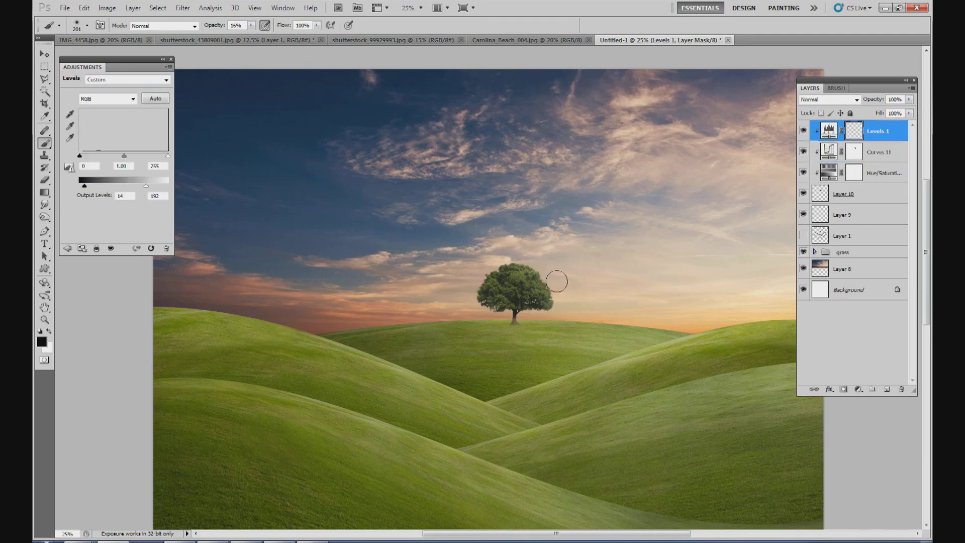
left_click(887, 176)
left_click(854, 193)
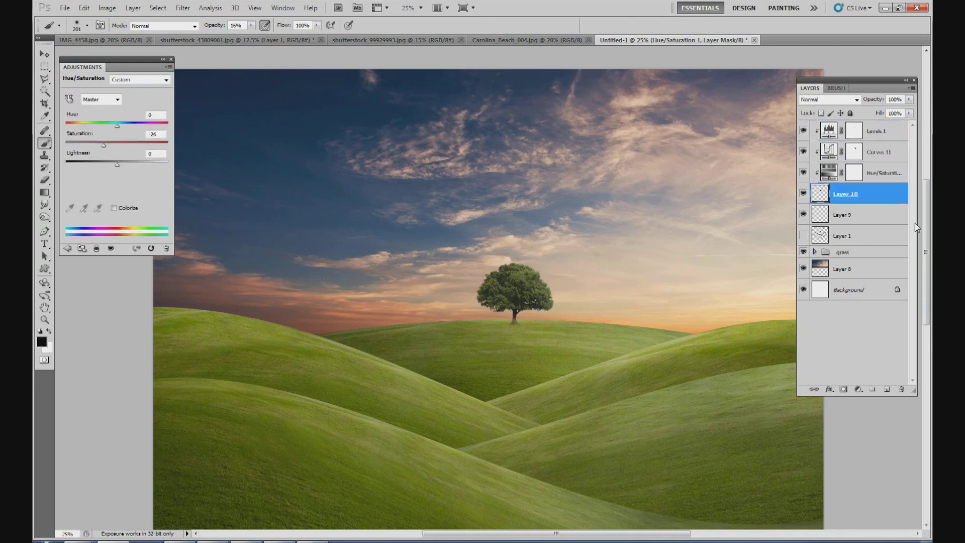
left_click(858, 389)
left_click(857, 233)
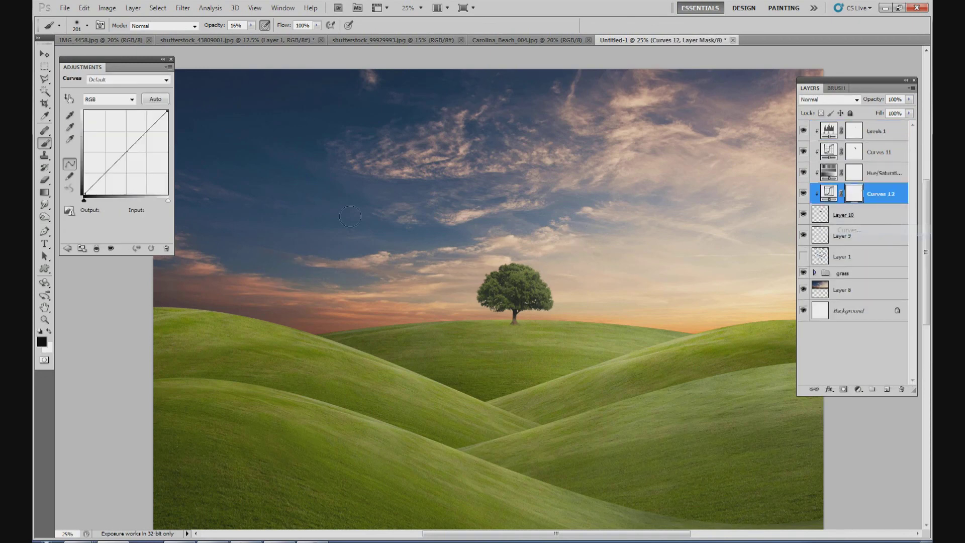
left_click_drag(126, 156, 115, 143)
key("ctrl+i")
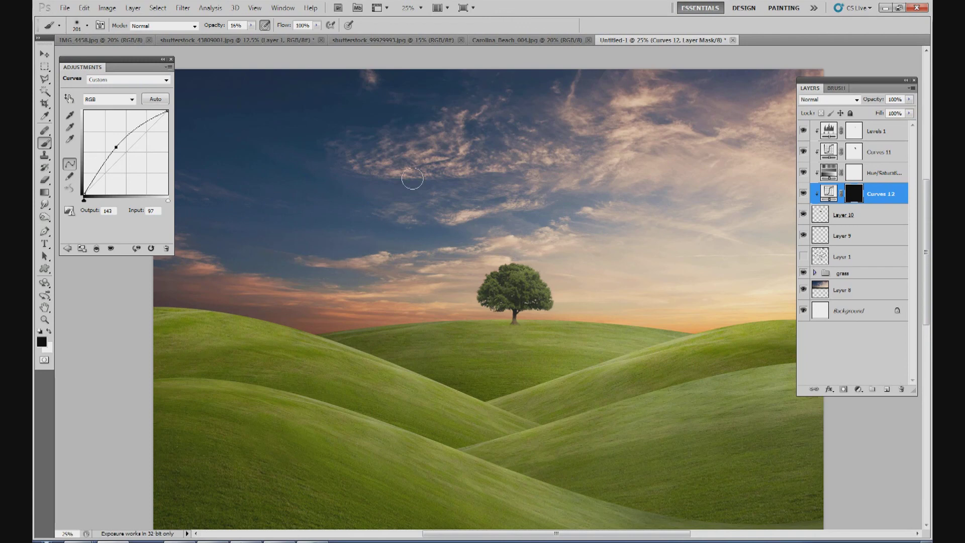
Step: Paint white on the Curves 12 mask along the canopy's upper-right edge to bring out sunlit leaves, touching up the lower-right foliage with black
left_click(50, 331)
mouse_move(542, 269)
left_mouse_down()
mouse_move(523, 257)
mouse_move(551, 272)
left_mouse_up()
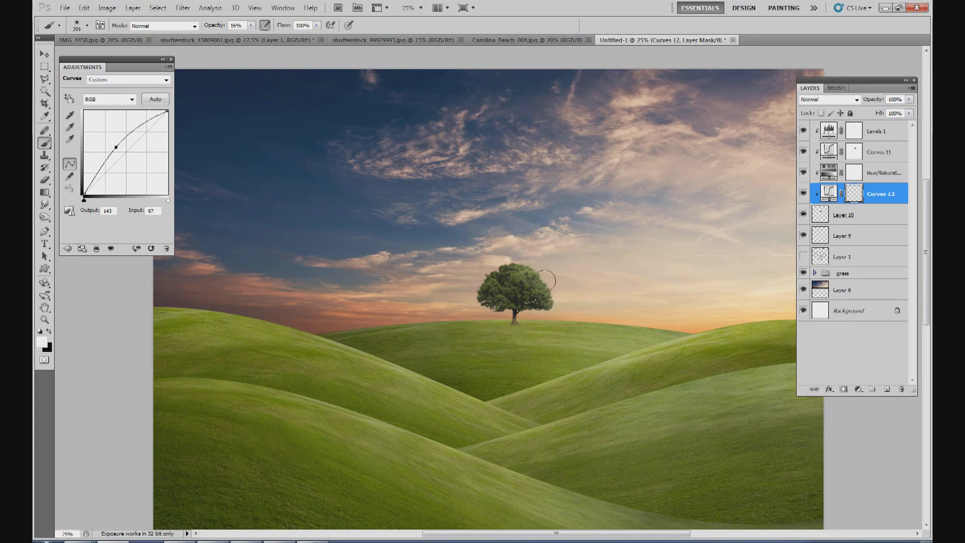
mouse_move(545, 269)
left_mouse_down()
mouse_move(535, 259)
mouse_move(521, 266)
left_mouse_up()
mouse_move(550, 270)
left_mouse_down()
mouse_move(551, 307)
mouse_move(558, 282)
mouse_move(515, 267)
mouse_move(529, 308)
left_mouse_up()
mouse_move(536, 267)
left_mouse_down()
mouse_move(541, 297)
mouse_move(556, 276)
mouse_move(524, 265)
left_mouse_up()
mouse_move(557, 292)
left_mouse_down()
mouse_move(565, 294)
mouse_move(539, 302)
mouse_move(553, 285)
mouse_move(527, 254)
left_mouse_up()
key("x")
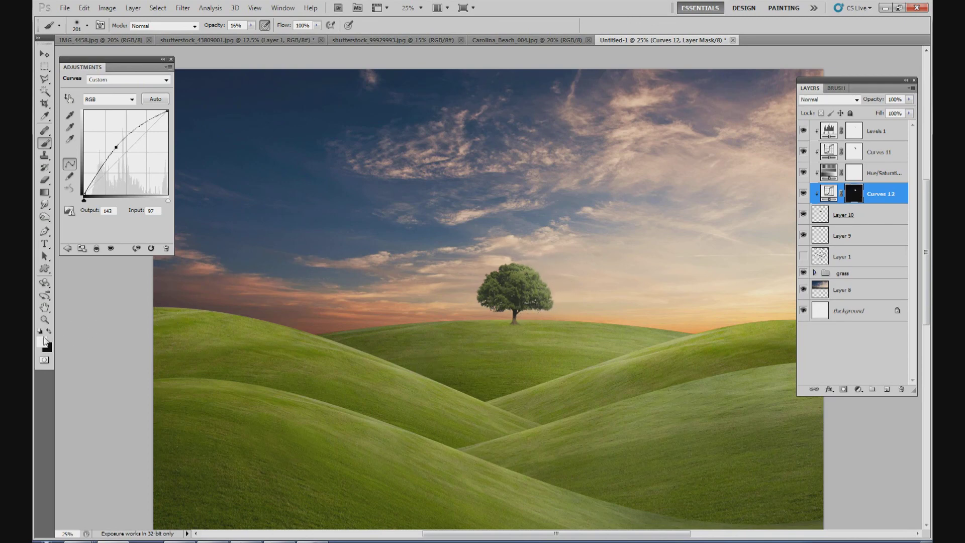
left_click(533, 301)
Step: Create a new layer directly beneath Layer 10, fill it with black in the shape of the tree, and deselect
left_click(421, 8)
left_click(414, 9)
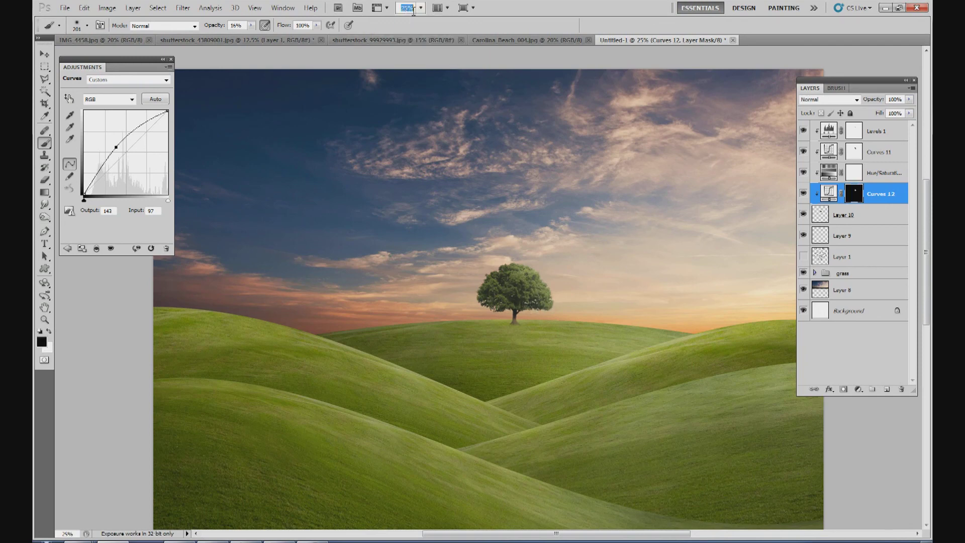
key("Return")
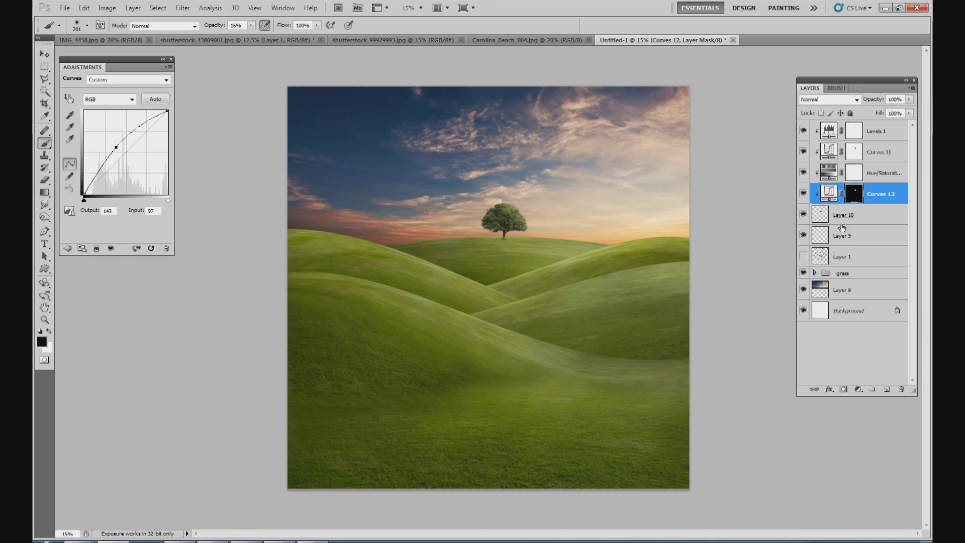
left_click(843, 240)
left_click(887, 390)
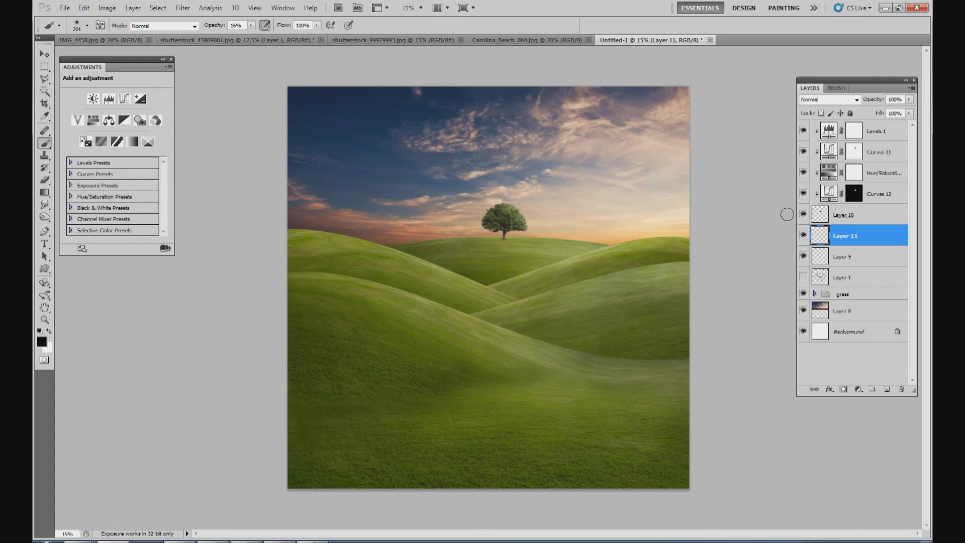
left_click(821, 215, "ctrl")
left_click_drag(45, 196, 81, 205)
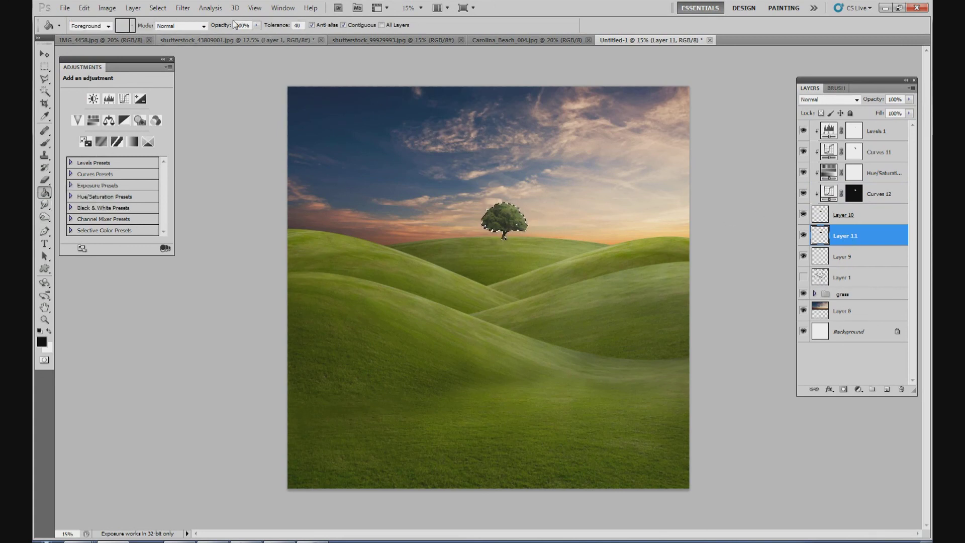
left_click(157, 8)
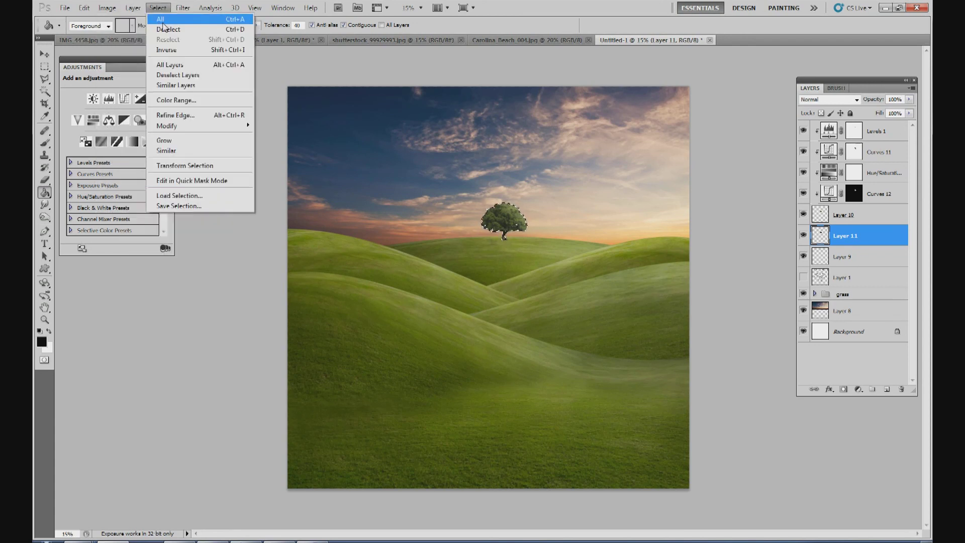
left_click(164, 29)
Step: Move the black tree silhouette off the tree into the sky to its upper right
left_click(45, 54)
left_click_drag(482, 198, 557, 185)
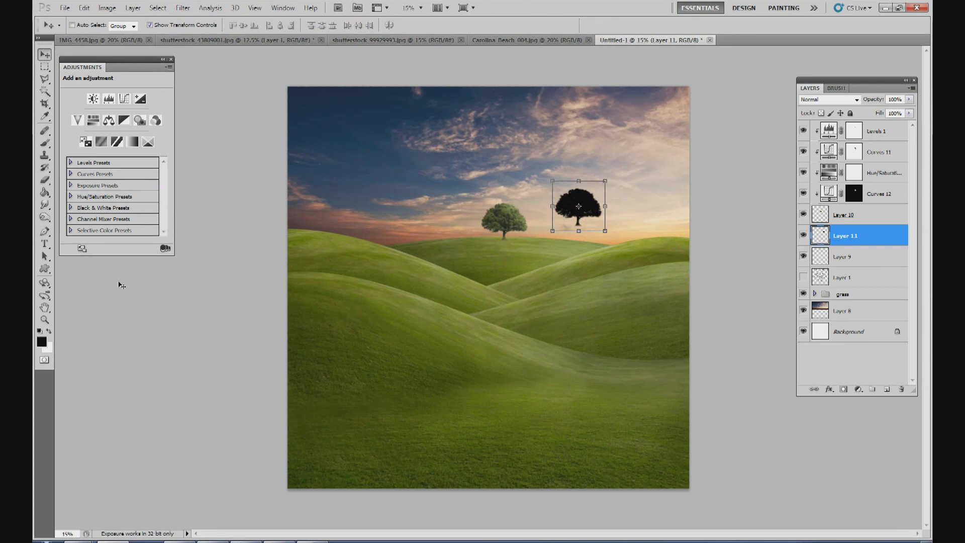
left_click(45, 180)
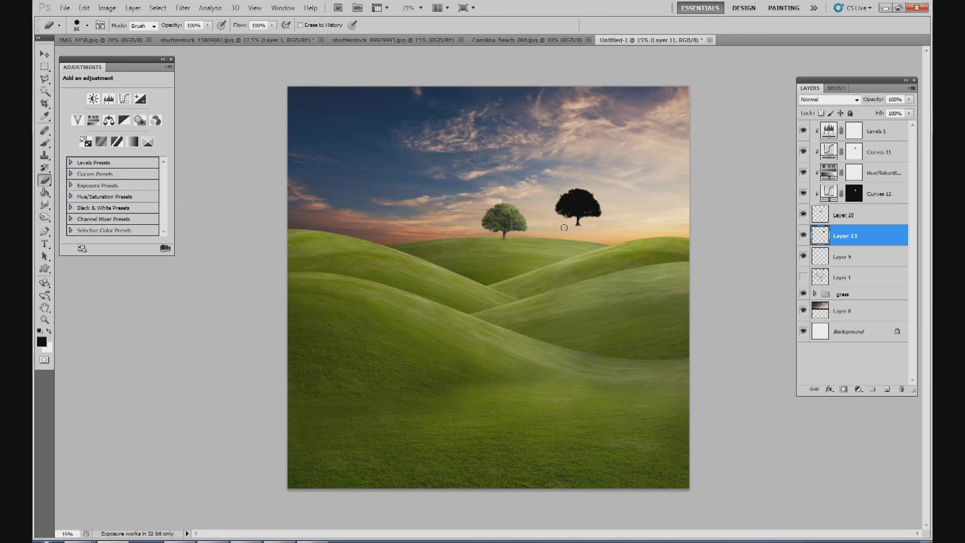
key("v")
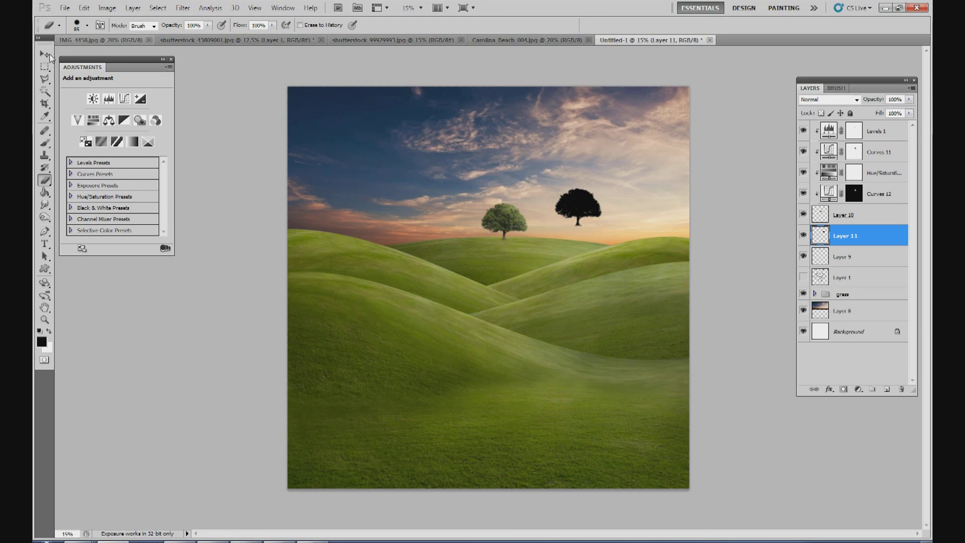
Step: Move the black tree silhouette on Layer 11 beneath the green tree, flip it vertically and squash its height to about 60%
left_click(421, 7)
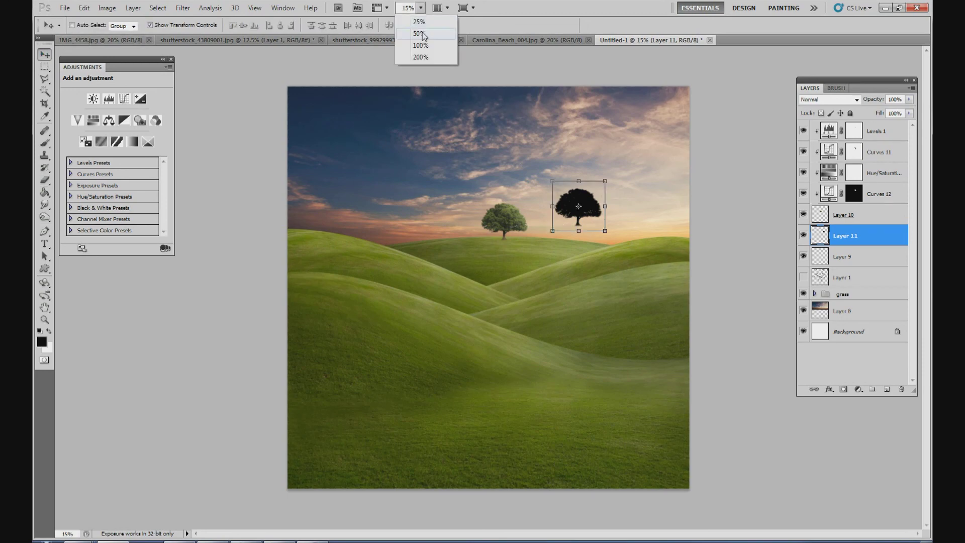
left_click(409, 30)
left_click_drag(931, 263, 931, 238)
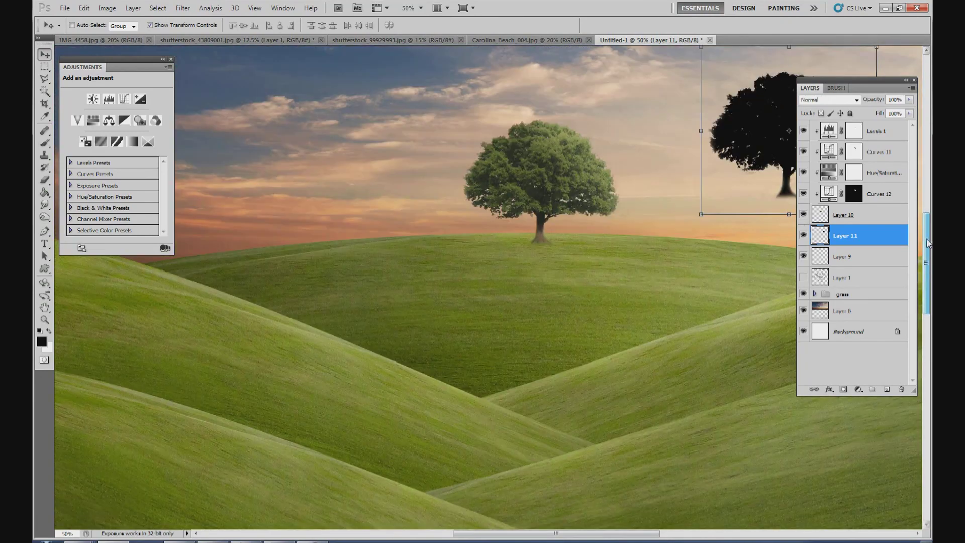
left_click_drag(760, 160, 608, 196)
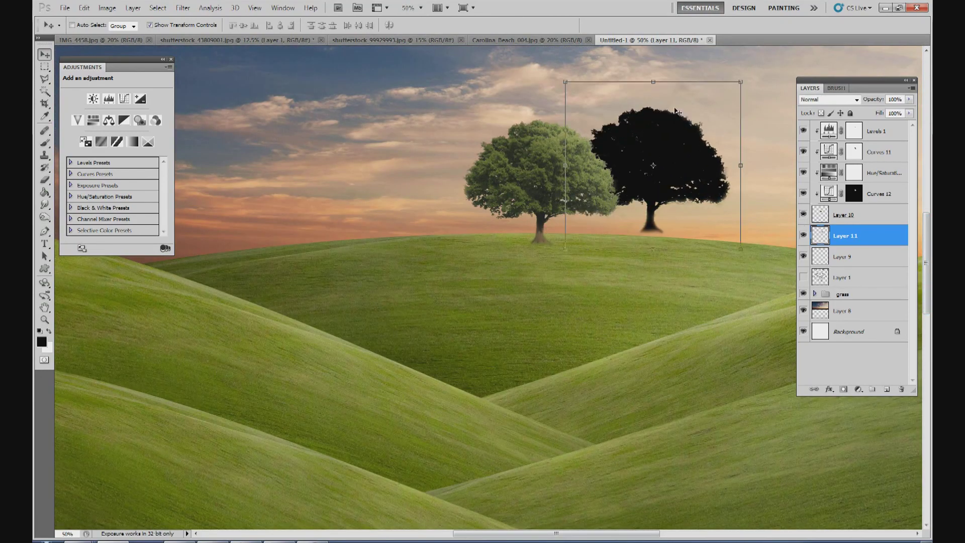
left_click_drag(653, 82, 684, 354)
left_click_drag(705, 278, 593, 271)
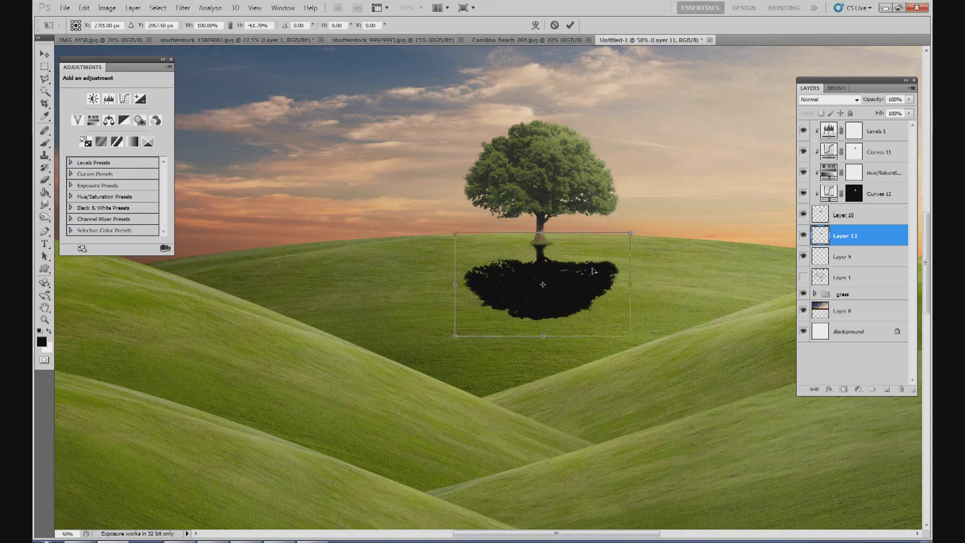
left_click_drag(537, 335, 542, 328)
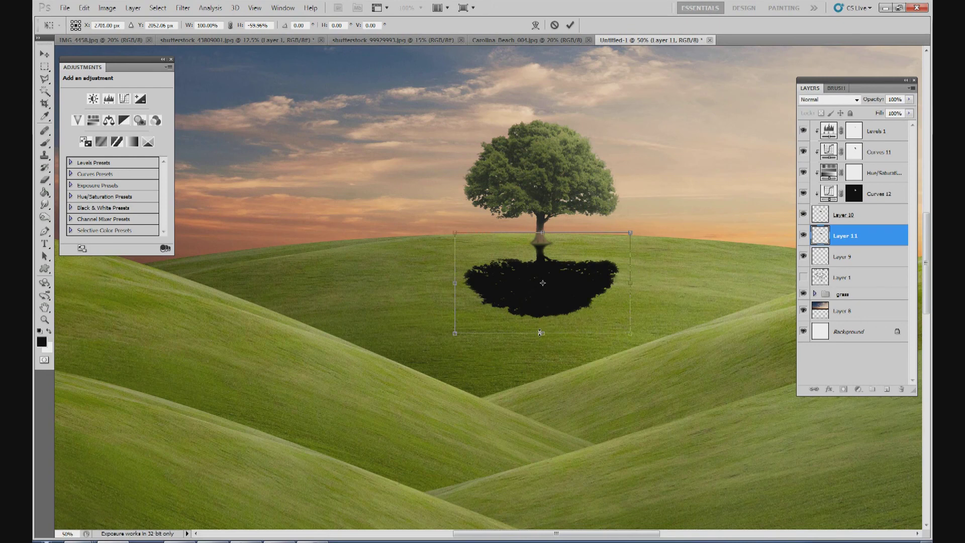
Step: Skew the flipped silhouette about 42° so the shadow leans to the left while its trunk meets the tree's base
left_click_drag(543, 335, 482, 332)
left_click_drag(544, 234, 550, 235)
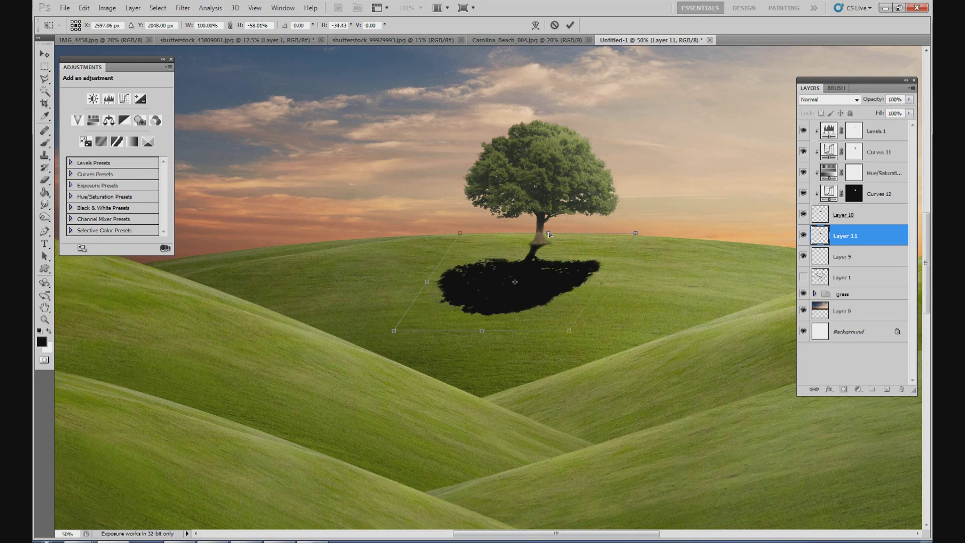
left_click_drag(479, 334, 457, 335)
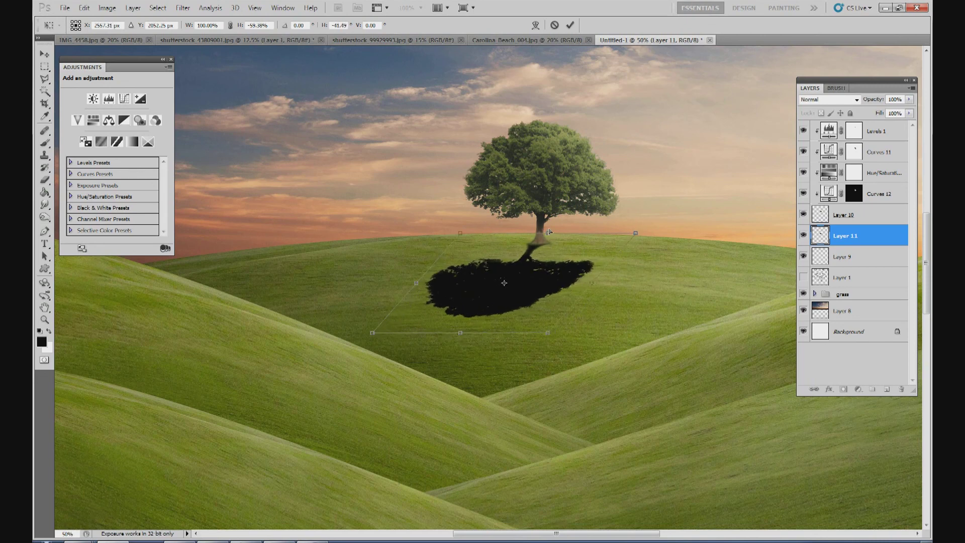
left_click_drag(551, 234, 552, 233)
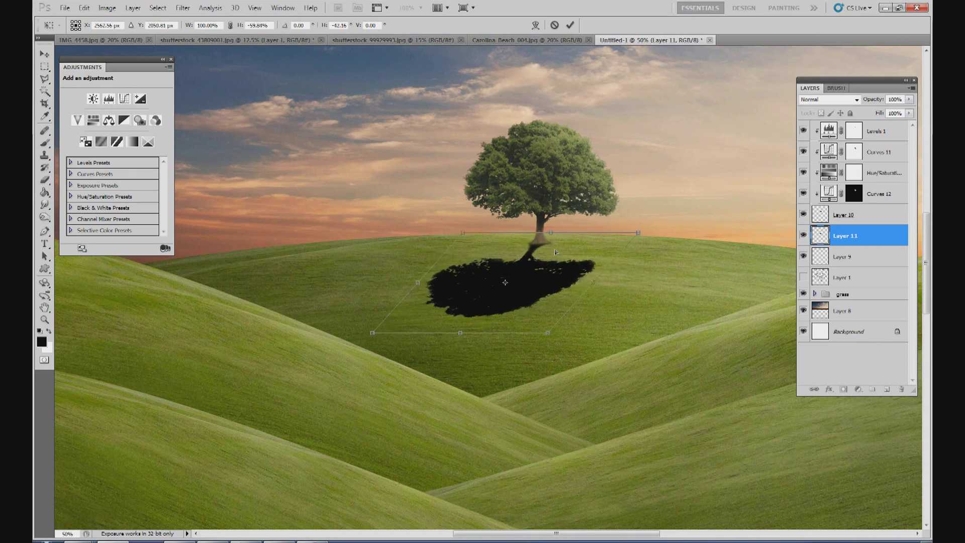
Step: Distort the shadow's corners to stretch it down the hill to the left, keep its trunk aligned with the tree, and apply the transformation
left_click_drag(551, 340, 570, 355, "ctrl")
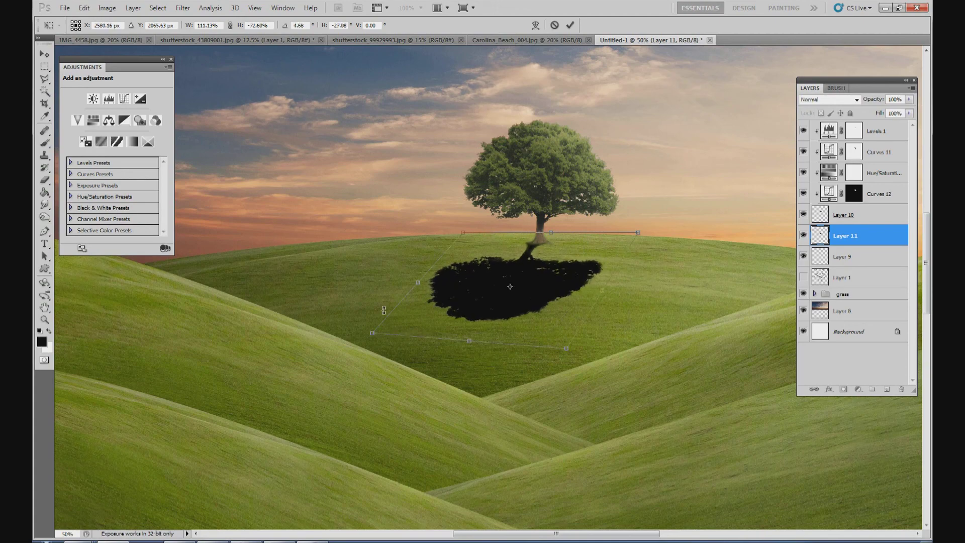
left_click_drag(376, 333, 350, 329, "ctrl")
left_click_drag(464, 235, 477, 239, "ctrl")
left_click_drag(454, 343, 379, 358, "ctrl")
left_click_drag(557, 237, 561, 237, "ctrl")
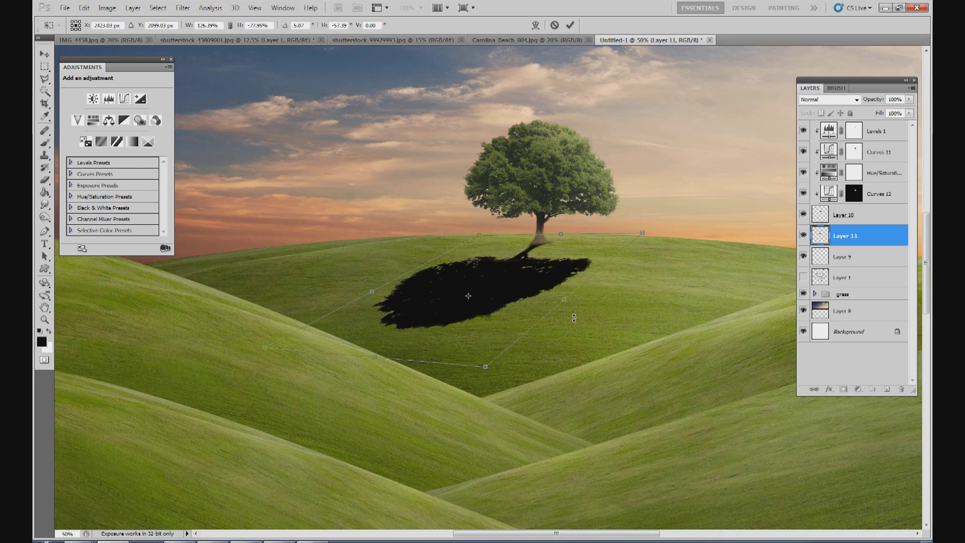
left_click_drag(565, 300, 564, 304, "ctrl")
left_click(570, 25)
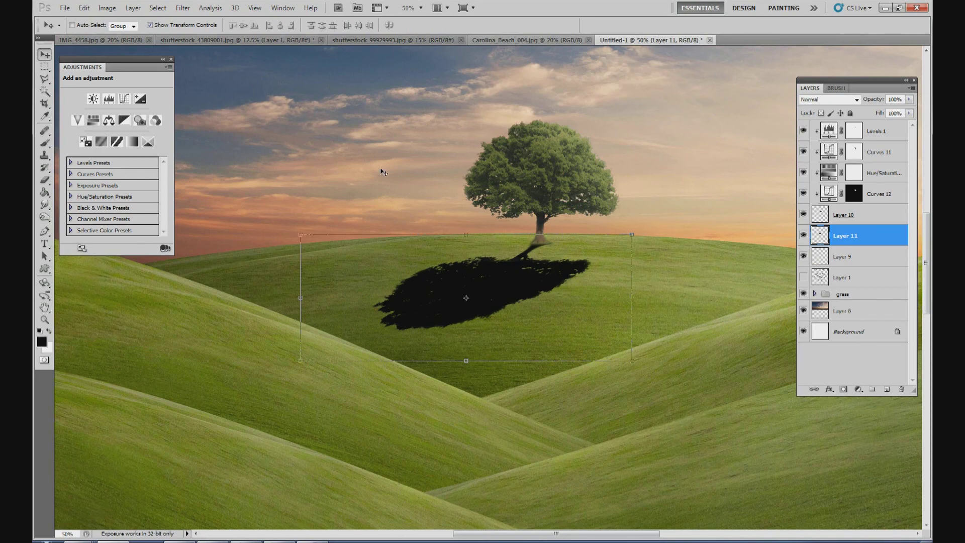
Step: Soften the tree shadow's edges with a slight Gaussian Blur
left_click(183, 7)
mouse_move(192, 106)
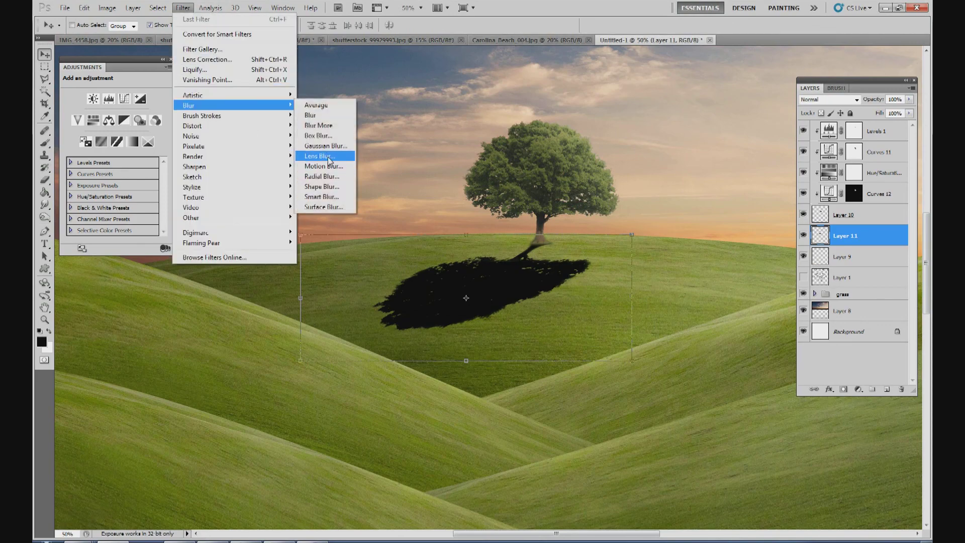
left_click(321, 162)
left_click_drag(543, 487, 547, 486)
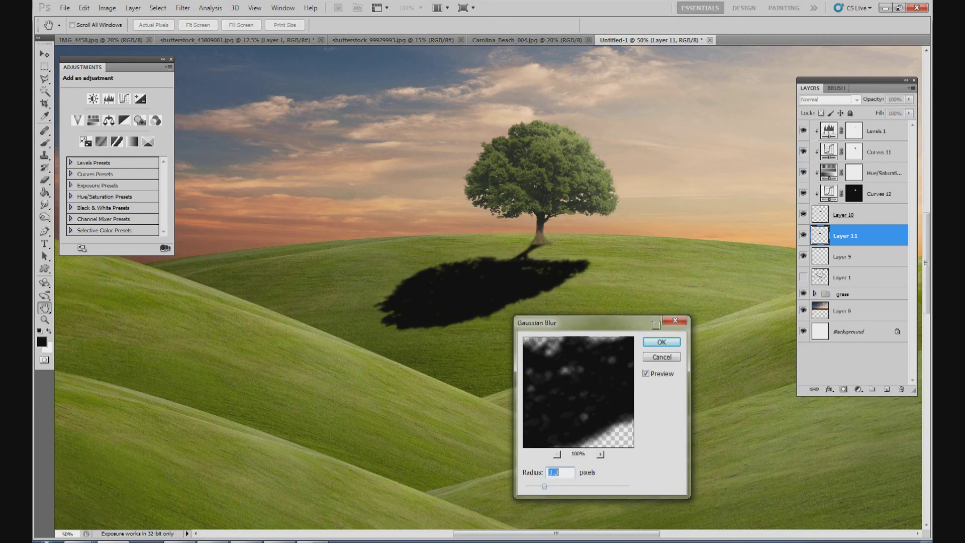
left_click(661, 342)
Step: Add a layer mask to Layer 11 and set a soft brush to 267 px
key("v")
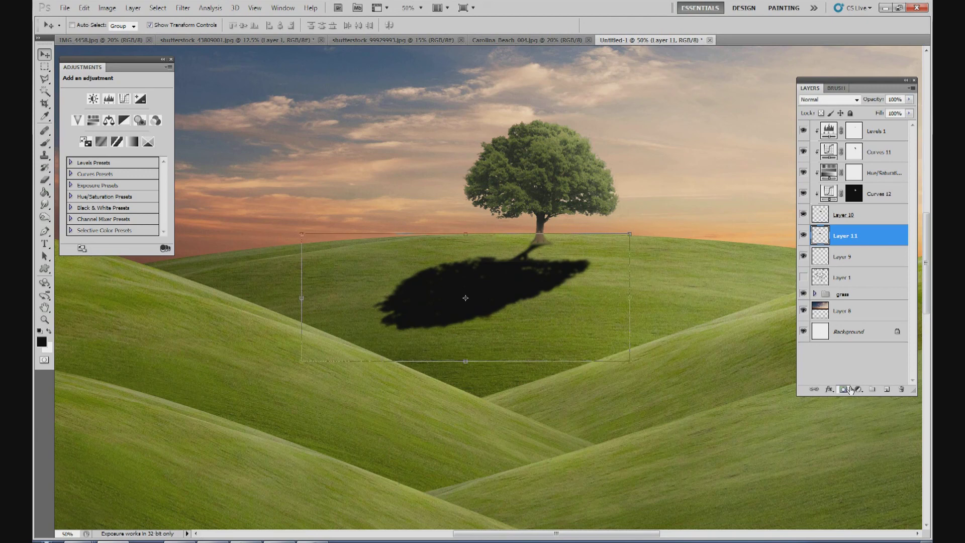
left_click(843, 389)
key("b")
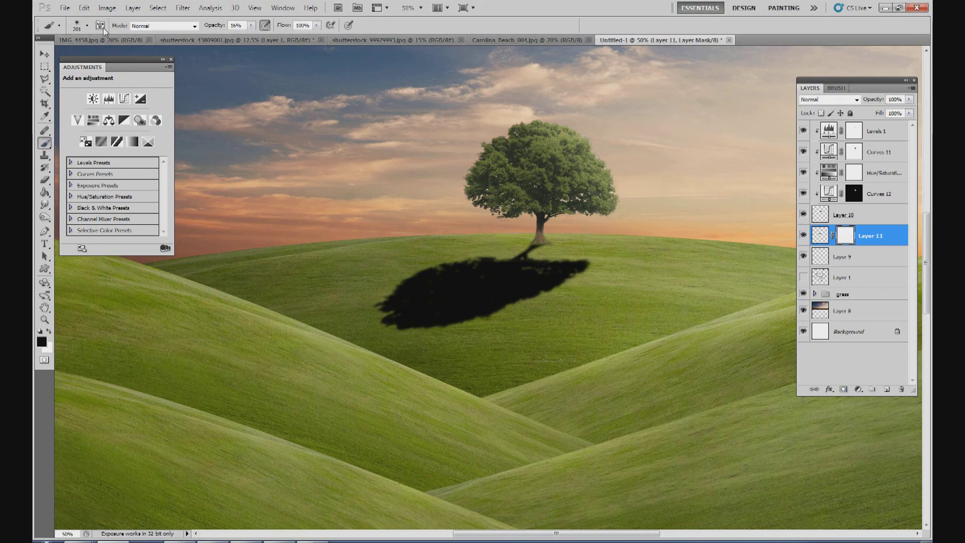
left_click(87, 25)
left_click_drag(134, 55, 144, 56)
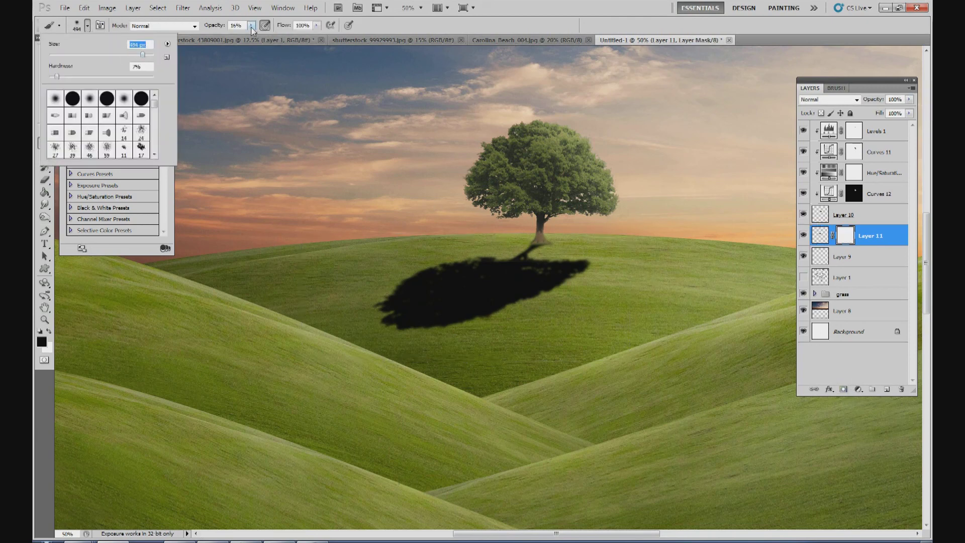
left_click_drag(140, 58, 137, 56)
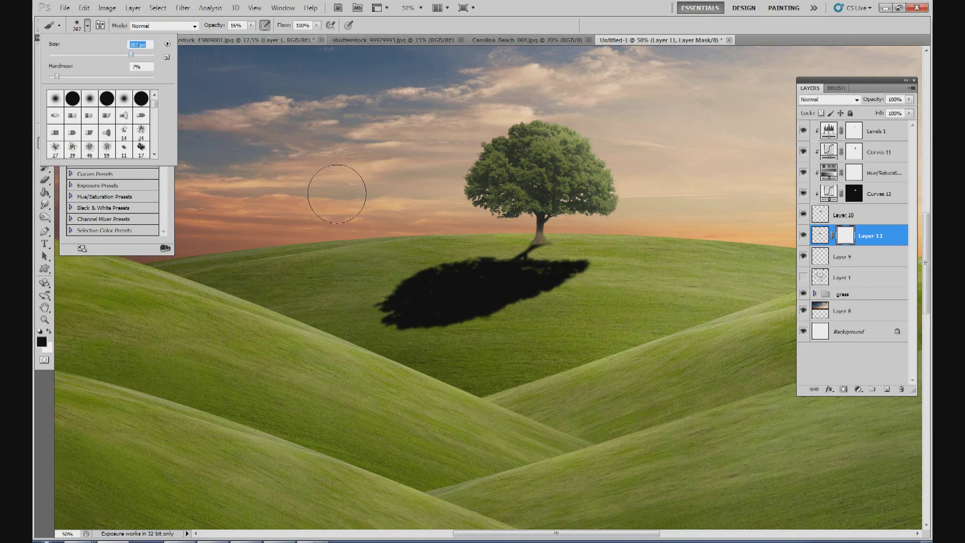
Step: Paint black on Layer 11's mask at 16% brush opacity to fade the shadow, especially its far end and outer edges
left_click(400, 313)
mouse_move(400, 313)
left_mouse_down()
mouse_move(441, 284)
mouse_move(405, 316)
mouse_move(406, 306)
mouse_move(521, 305)
mouse_move(571, 286)
mouse_move(579, 272)
mouse_move(495, 297)
mouse_move(378, 308)
mouse_move(383, 321)
mouse_move(392, 304)
mouse_move(420, 303)
mouse_move(449, 278)
mouse_move(501, 273)
mouse_move(503, 262)
mouse_move(385, 305)
mouse_move(408, 276)
mouse_move(403, 328)
mouse_move(518, 318)
mouse_move(577, 279)
mouse_move(488, 314)
mouse_move(415, 328)
mouse_move(383, 311)
mouse_move(401, 287)
mouse_move(382, 309)
left_mouse_up()
mouse_move(501, 315)
left_mouse_down()
mouse_move(568, 281)
mouse_move(513, 285)
mouse_move(506, 270)
mouse_move(426, 296)
mouse_move(393, 322)
mouse_move(383, 312)
mouse_move(388, 297)
mouse_move(430, 314)
mouse_move(510, 315)
mouse_move(450, 285)
mouse_move(442, 256)
mouse_move(471, 251)
mouse_move(467, 262)
mouse_move(451, 254)
mouse_move(395, 284)
mouse_move(418, 307)
mouse_move(491, 306)
mouse_move(531, 302)
mouse_move(577, 273)
mouse_move(509, 277)
mouse_move(518, 262)
mouse_move(524, 278)
mouse_move(577, 278)
mouse_move(493, 311)
mouse_move(429, 314)
mouse_move(446, 272)
mouse_move(470, 259)
mouse_move(429, 263)
mouse_move(400, 280)
mouse_move(396, 323)
mouse_move(524, 303)
mouse_move(590, 265)
mouse_move(535, 299)
mouse_move(531, 273)
mouse_move(509, 284)
mouse_move(462, 249)
mouse_move(481, 245)
mouse_move(415, 273)
mouse_move(379, 311)
mouse_move(420, 309)
left_mouse_up()
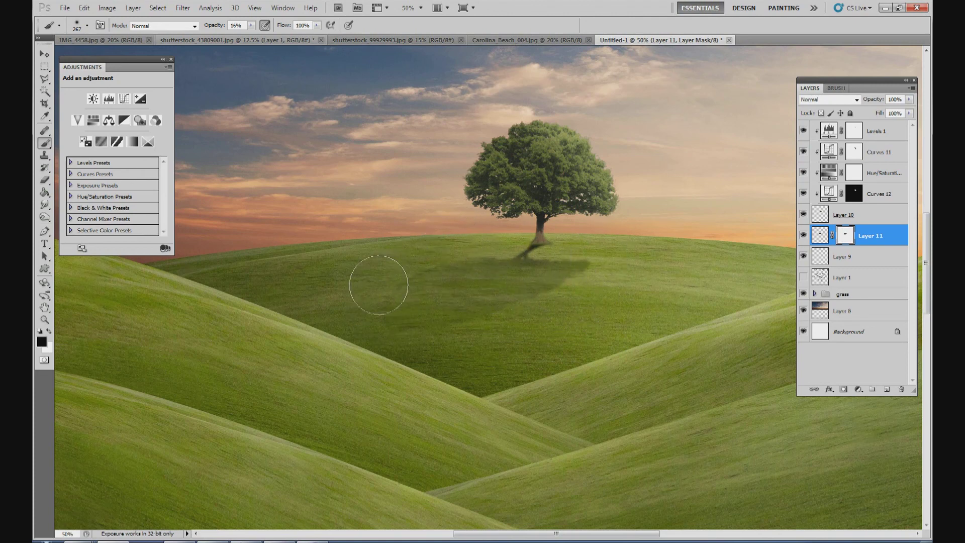
mouse_move(531, 249)
left_mouse_down()
mouse_move(555, 258)
mouse_move(562, 289)
mouse_move(546, 301)
left_mouse_up()
mouse_move(533, 309)
left_mouse_down()
mouse_move(505, 326)
mouse_move(440, 328)
mouse_move(391, 290)
mouse_move(405, 273)
mouse_move(402, 315)
mouse_move(415, 326)
mouse_move(469, 326)
mouse_move(579, 288)
mouse_move(588, 275)
mouse_move(550, 292)
left_mouse_up()
left_click(421, 8)
left_click(410, 22)
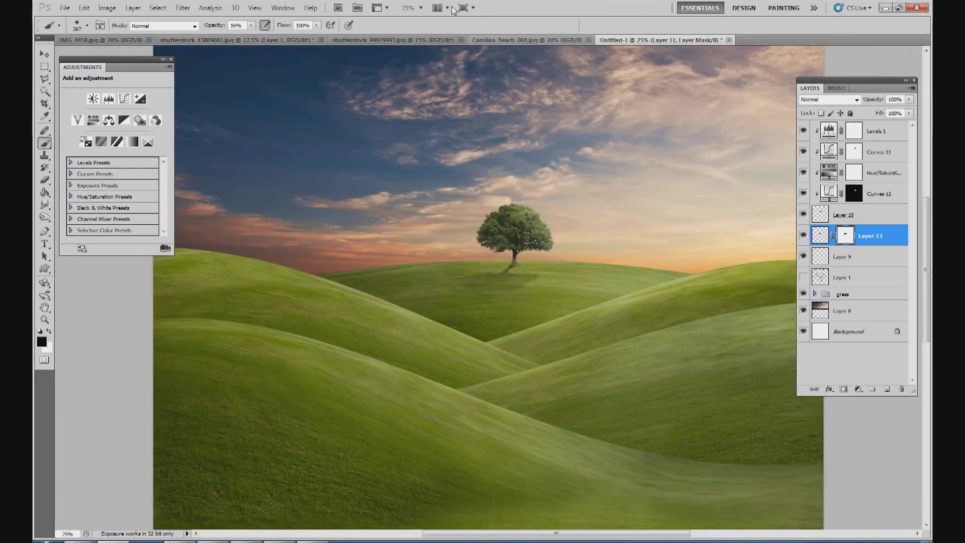
left_click(420, 8)
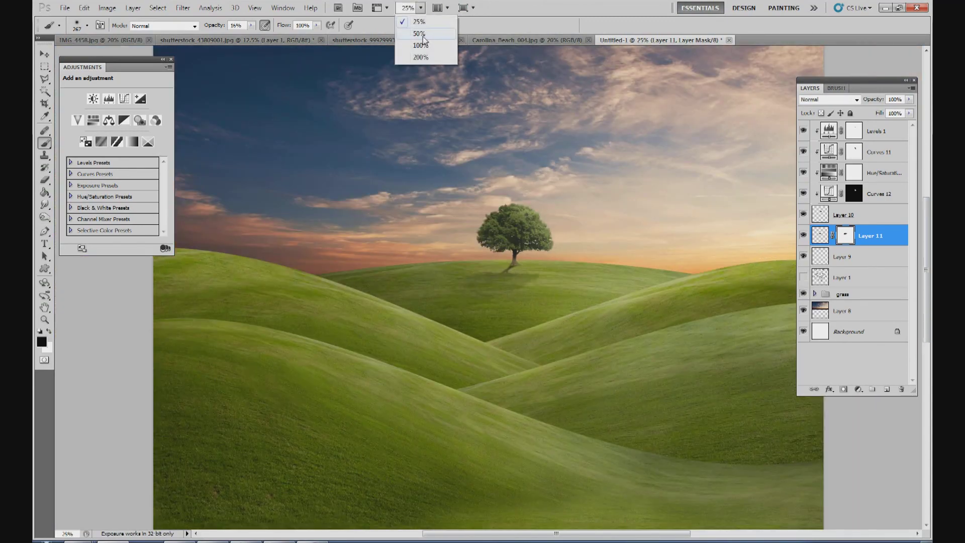
left_click(541, 276)
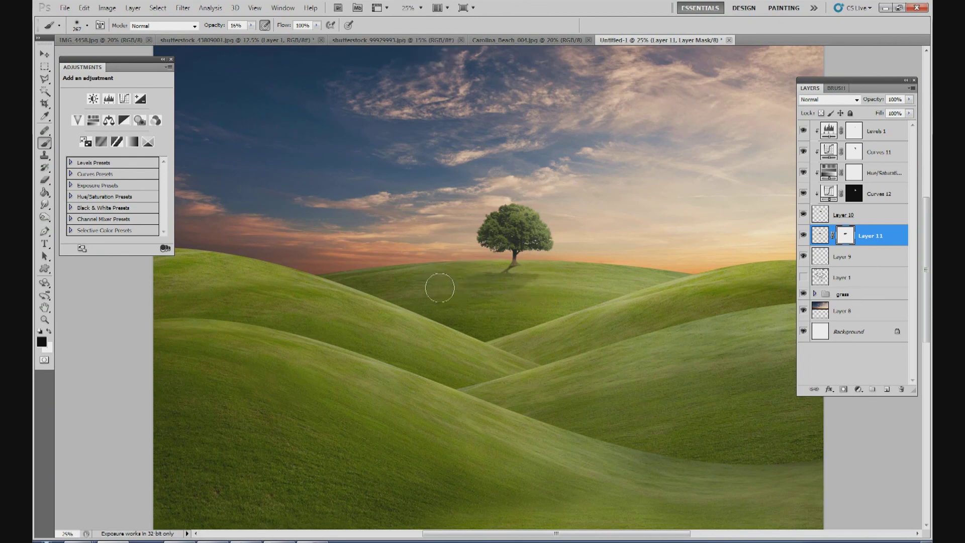
Step: Paint white on the mask below the tree to bring back part of the shadow near the trunk
key("x")
mouse_move(501, 286)
left_mouse_down()
mouse_move(453, 298)
mouse_move(473, 281)
left_mouse_up()
mouse_move(467, 279)
left_mouse_down()
mouse_move(506, 278)
mouse_move(530, 266)
mouse_move(522, 261)
mouse_move(538, 274)
mouse_move(515, 286)
mouse_move(468, 284)
mouse_move(467, 269)
mouse_move(517, 252)
mouse_move(450, 283)
mouse_move(514, 282)
mouse_move(467, 273)
mouse_move(502, 272)
left_mouse_up()
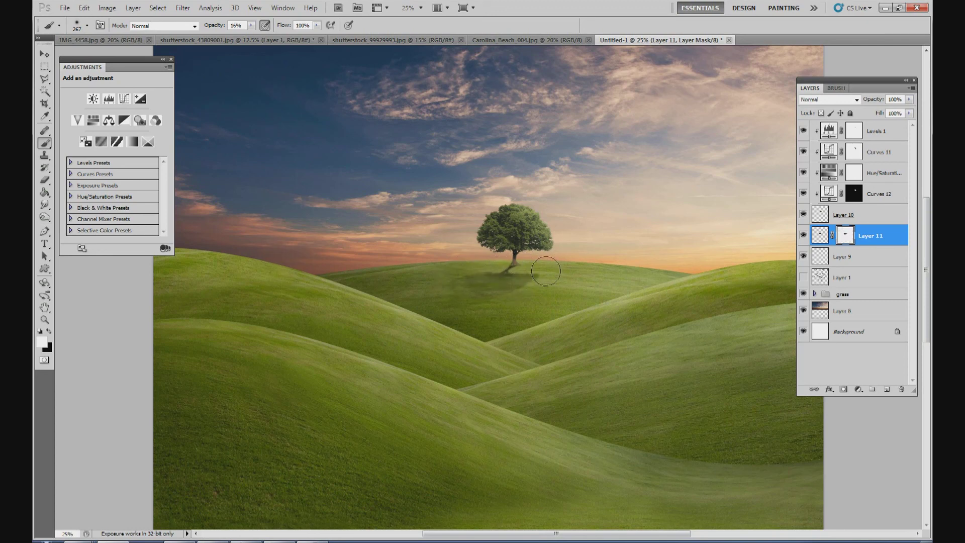
Step: Apply a Motion Blur to Layer 11's shadow pixels with an angle of 34° and a distance of 107 pixels
left_click(820, 235)
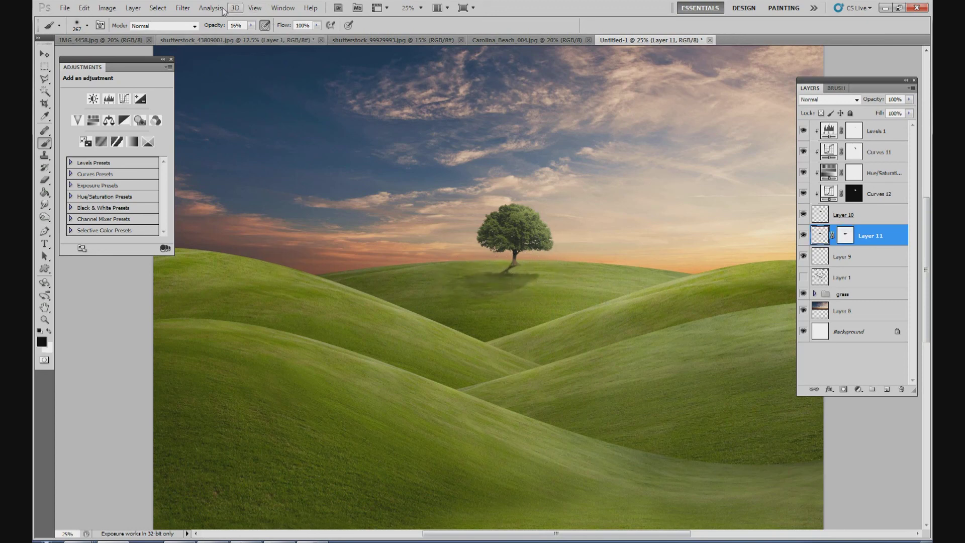
left_click(184, 8)
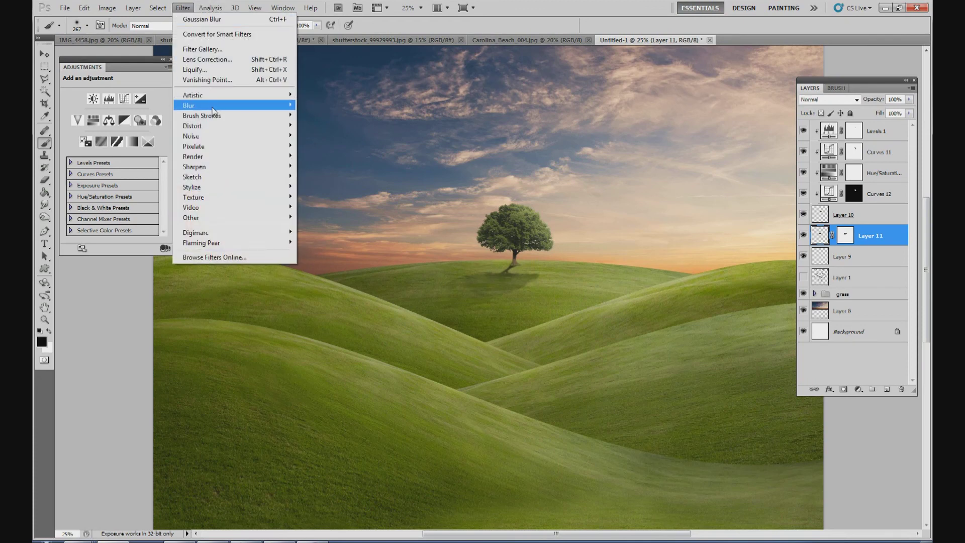
left_click(325, 165)
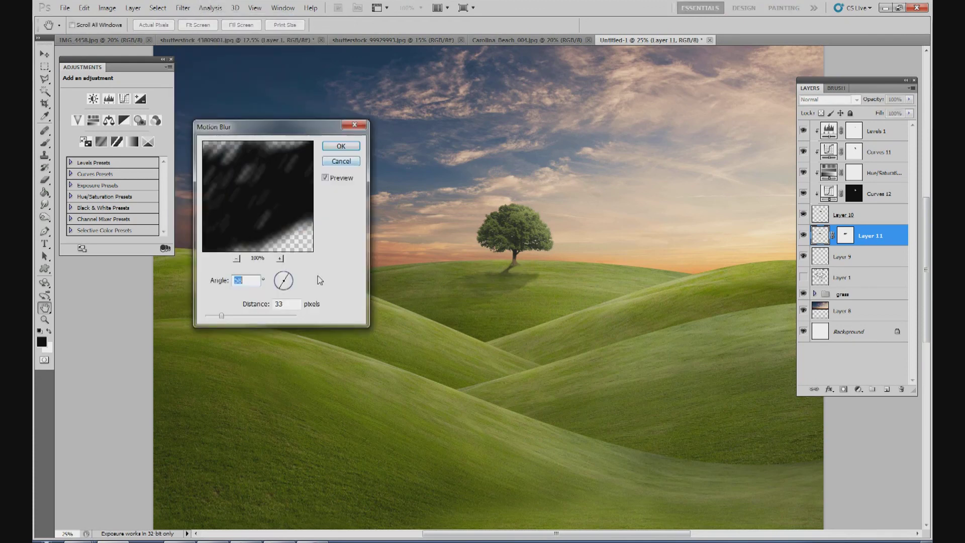
left_click(278, 283)
left_click_drag(225, 318, 261, 320)
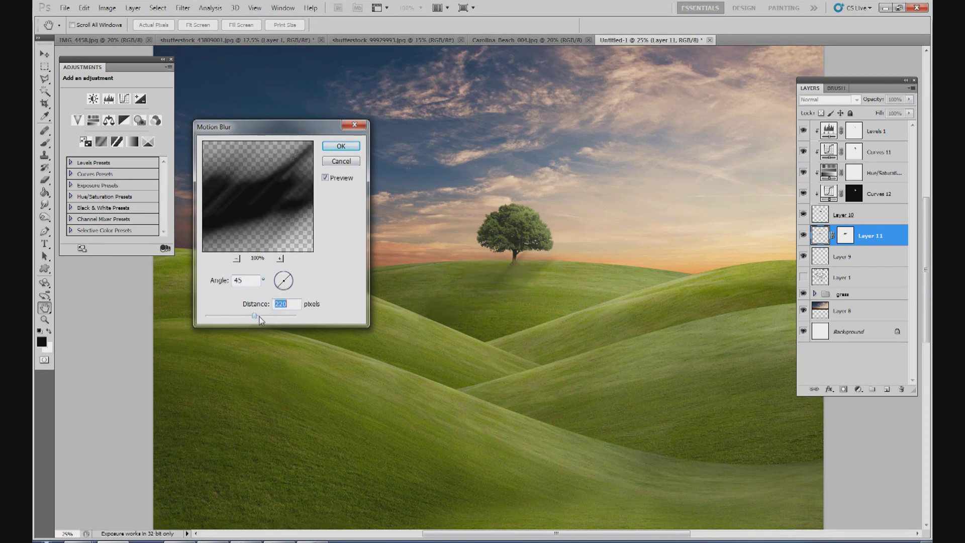
left_click(291, 283)
left_click_drag(292, 282, 293, 284)
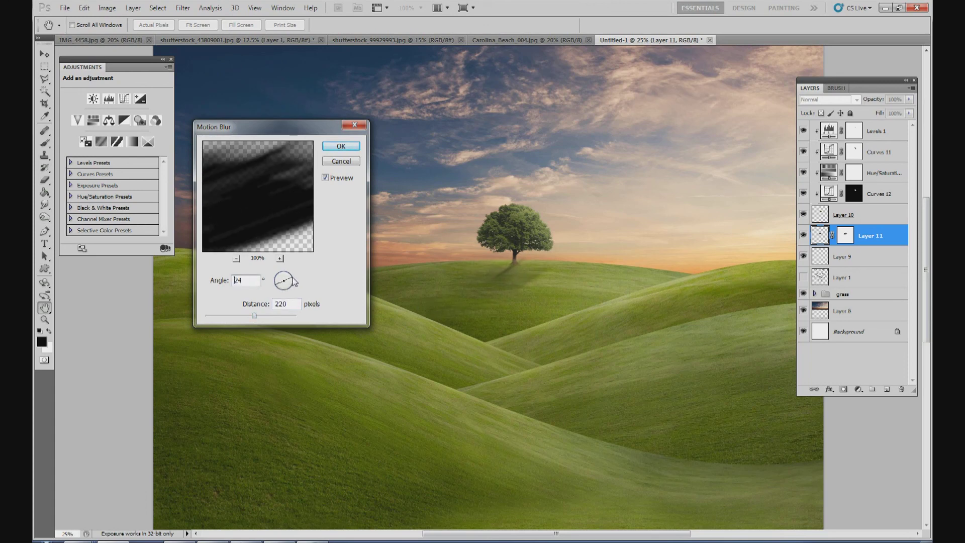
left_click(292, 276)
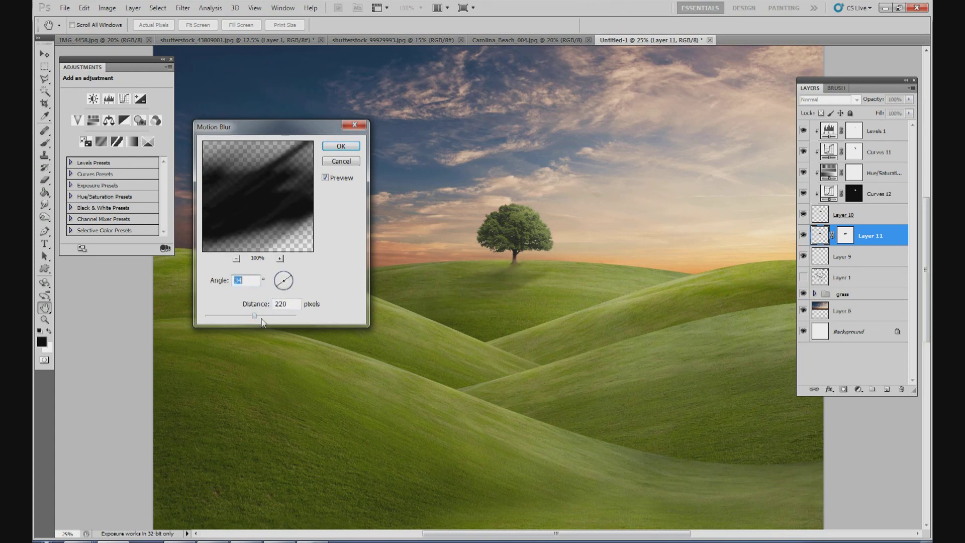
left_click(261, 317)
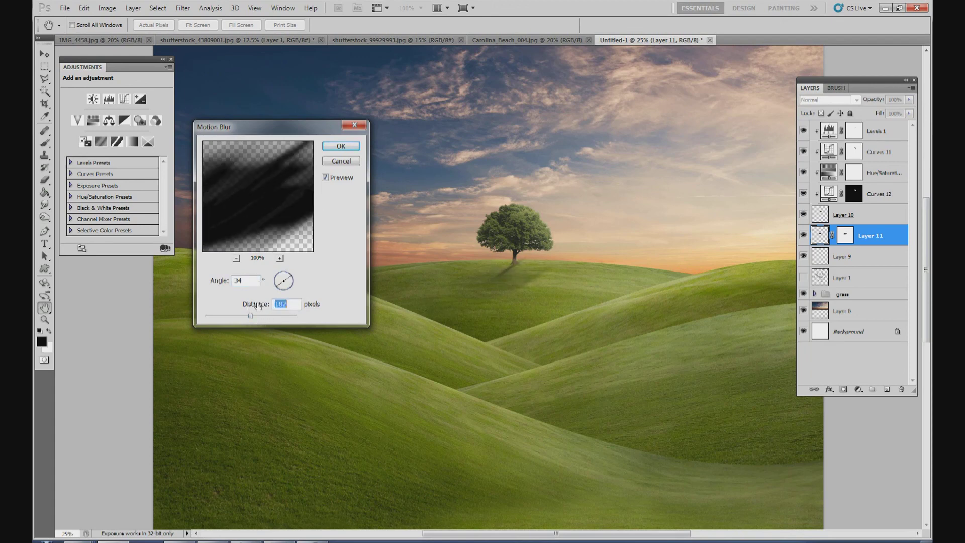
left_click_drag(261, 315, 245, 315)
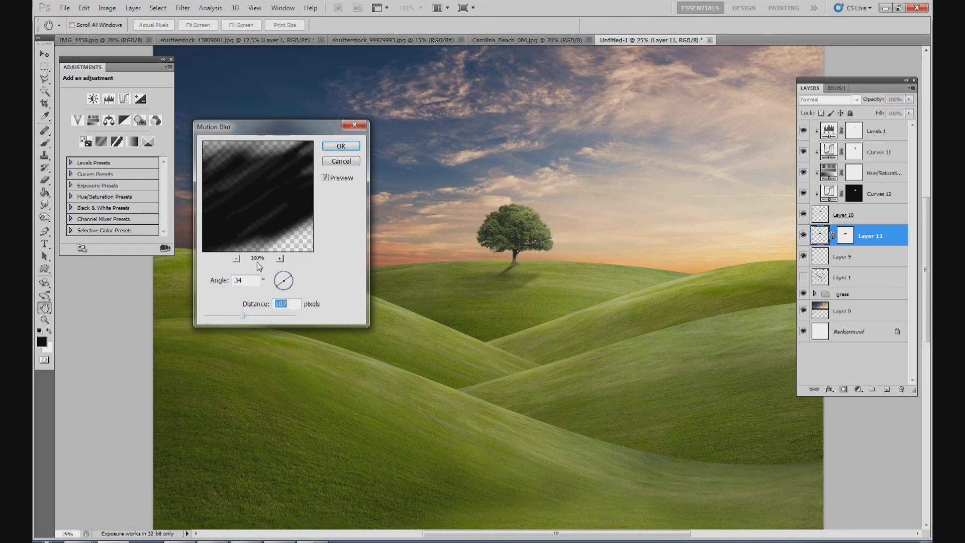
left_click(341, 146)
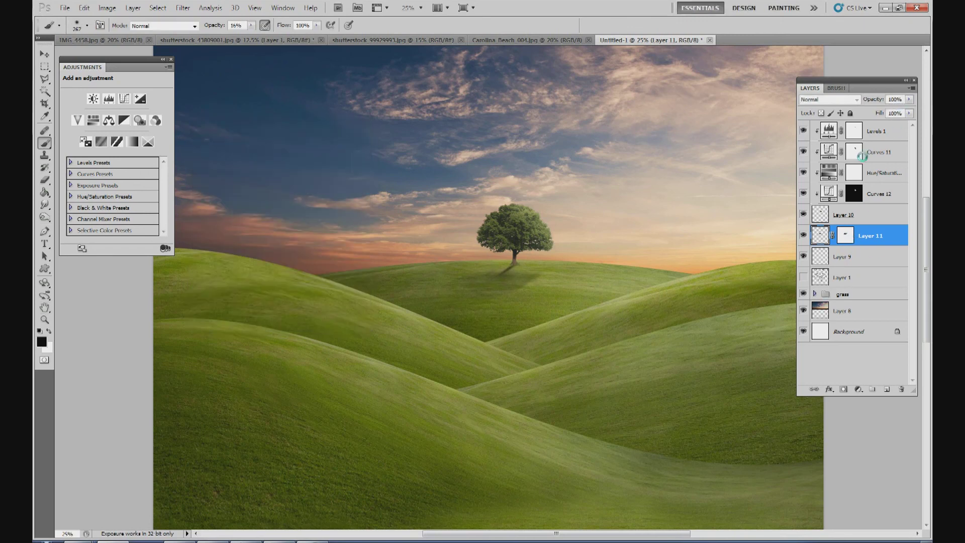
Step: Strengthen the shadow by painting white on Layer 11's mask at 10% brush opacity, and set the layer's opacity to 80%
left_click(49, 331)
left_click_drag(251, 25, 250, 37)
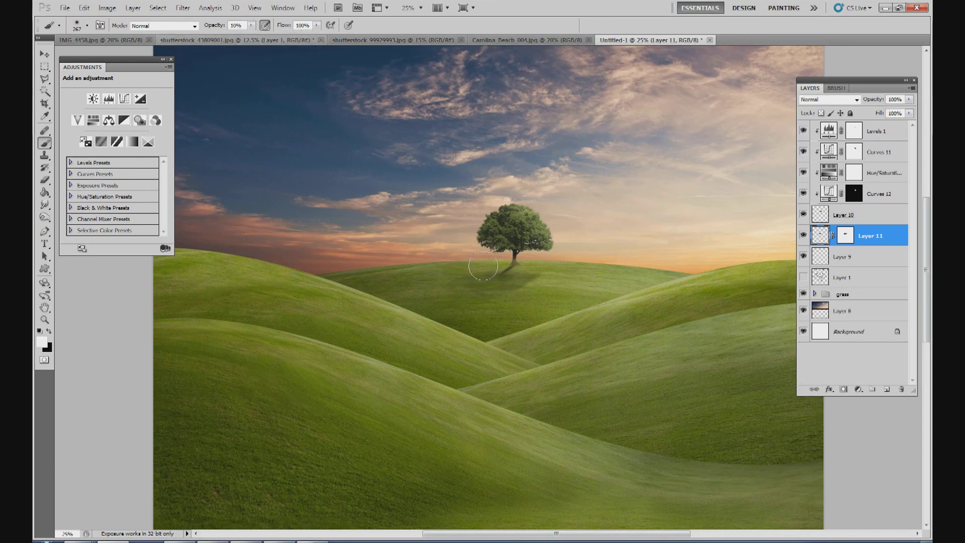
left_click_drag(528, 280, 503, 280)
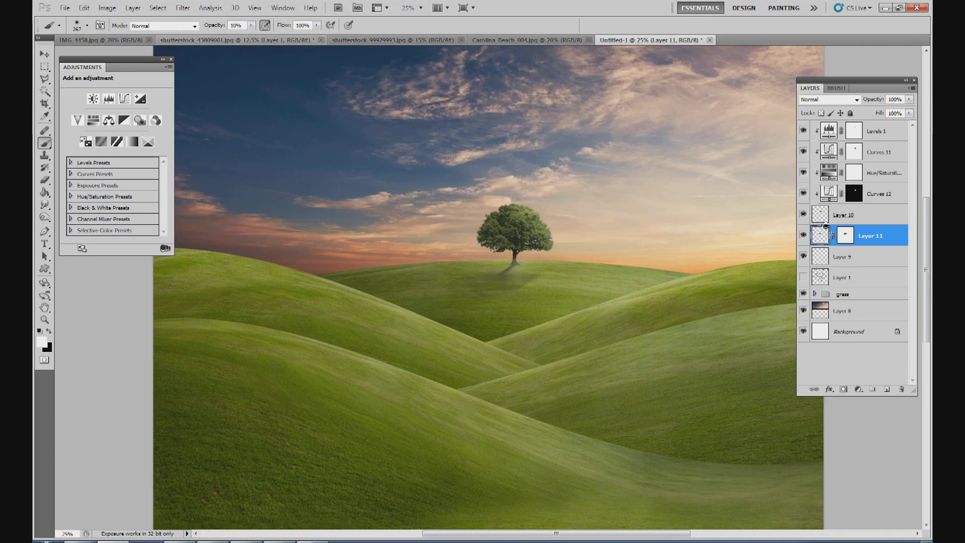
left_click(846, 235)
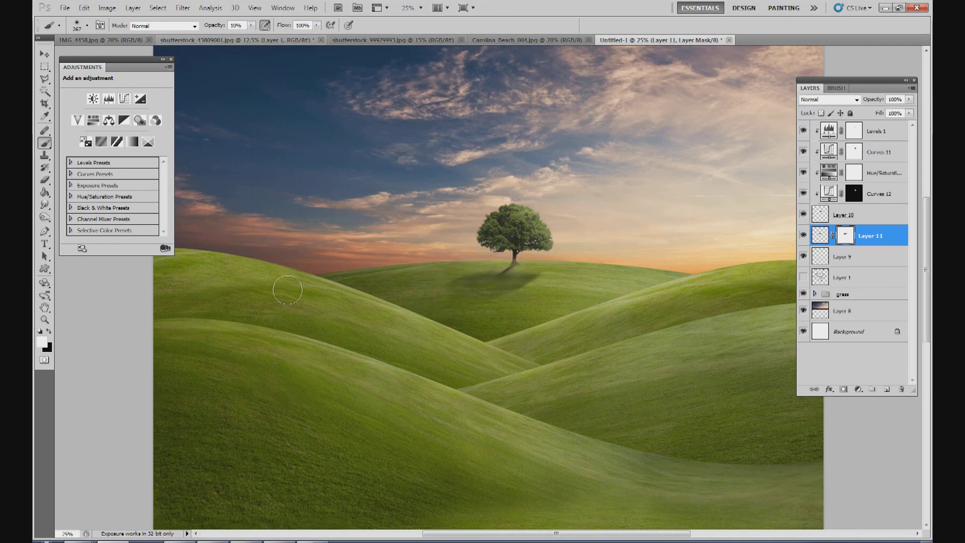
left_click_drag(911, 100, 900, 113)
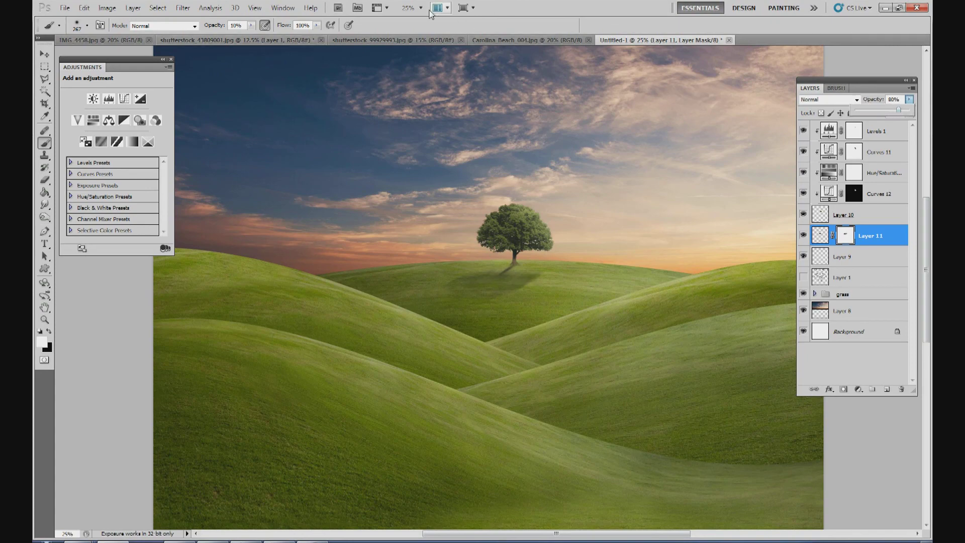
Step: Add a layer mask to the tree layer, Layer 10
double_click(595, 5)
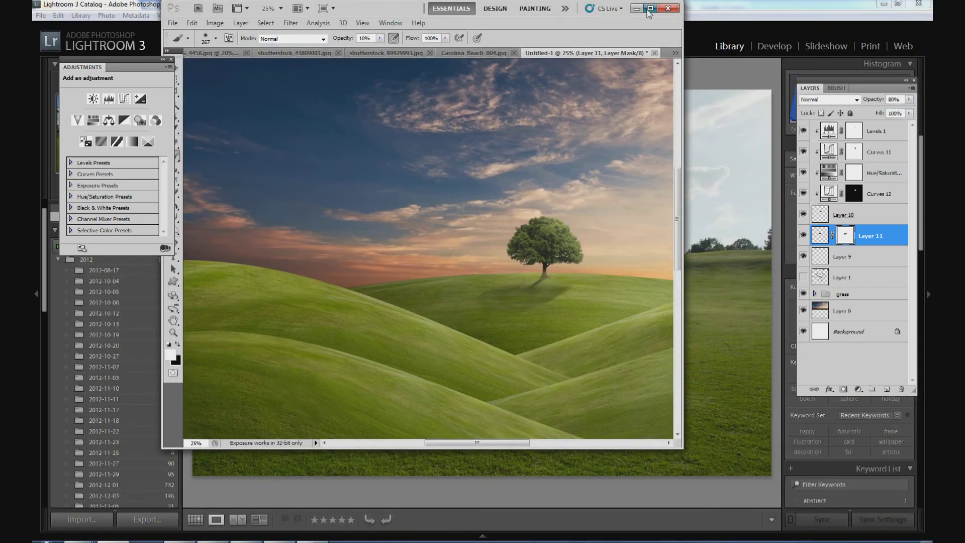
double_click(595, 5)
left_click(421, 7)
left_click(421, 46)
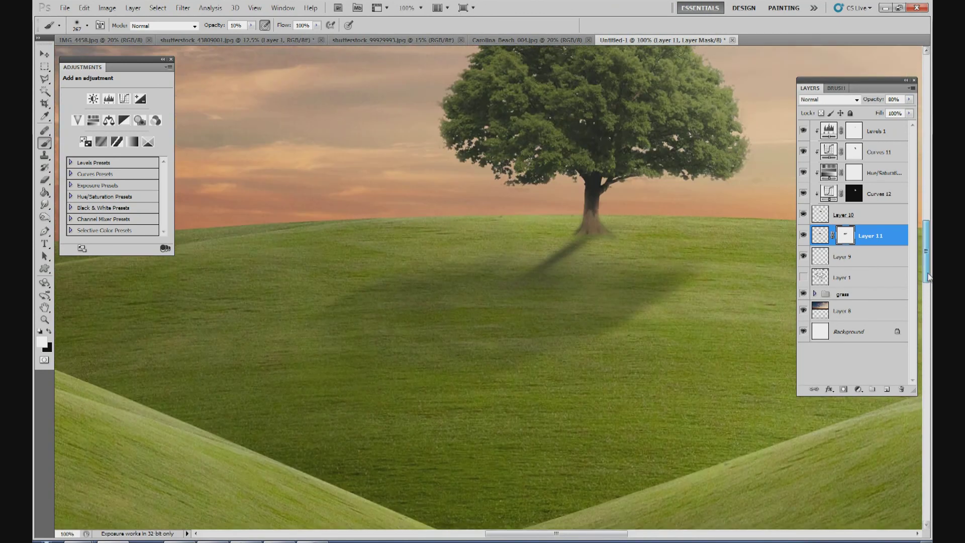
scroll(928, 288, "up", 3)
left_click(875, 217)
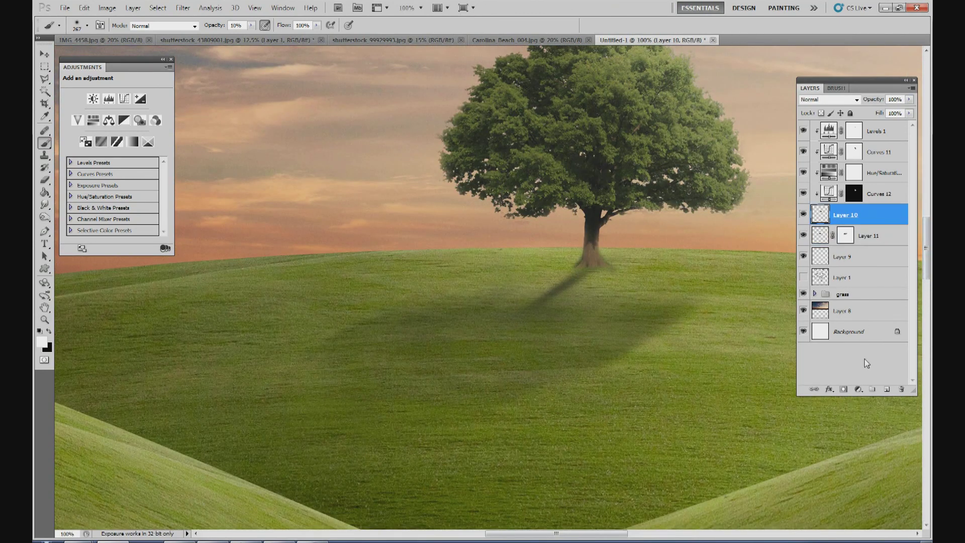
left_click(843, 390)
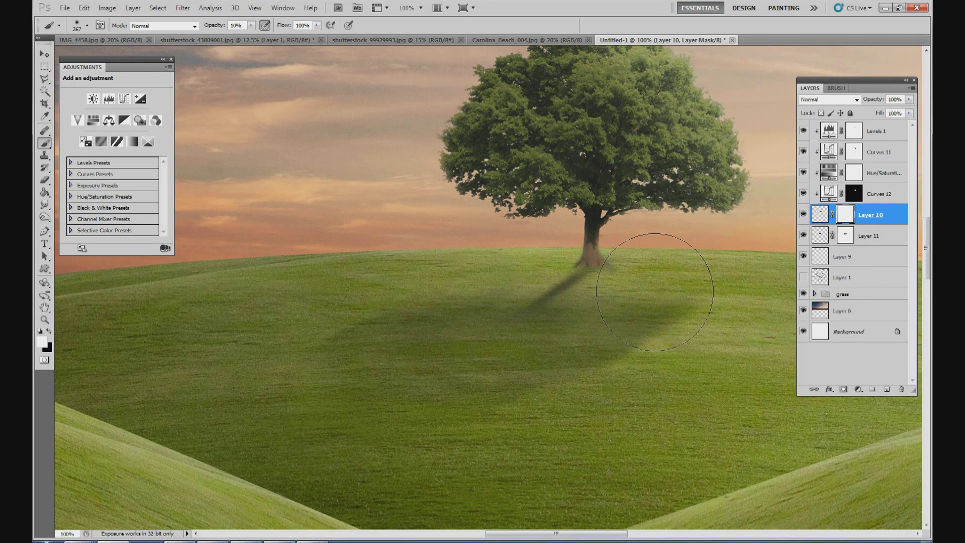
Step: Paint black around the trunk's base on Layer 10's mask with a small brush at 54% hardness and 100% opacity
left_click(82, 29)
left_click(101, 55)
left_click(49, 332)
left_click_drag(250, 28, 289, 37)
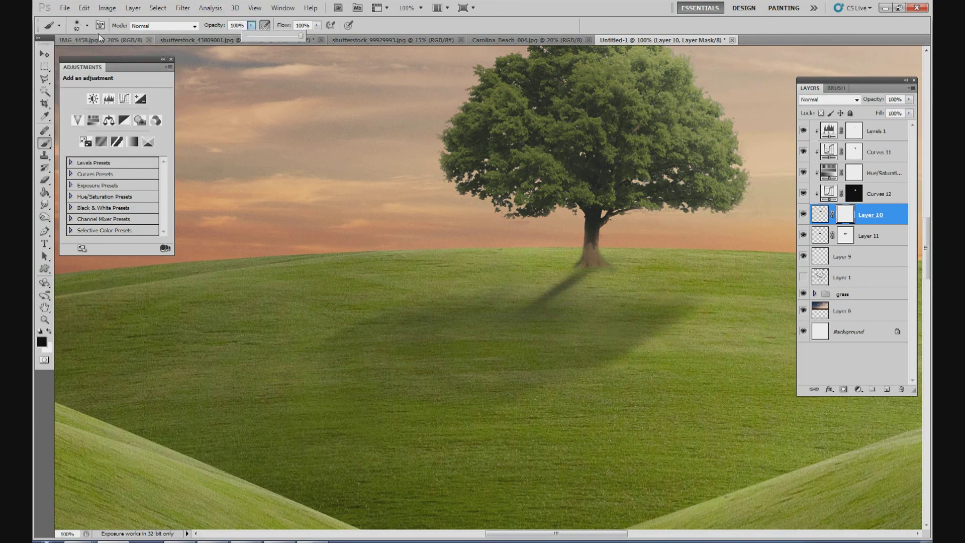
left_click(87, 26)
left_click_drag(79, 56, 70, 55)
mouse_move(56, 76)
left_mouse_down()
mouse_move(105, 77)
mouse_move(59, 54)
left_mouse_up()
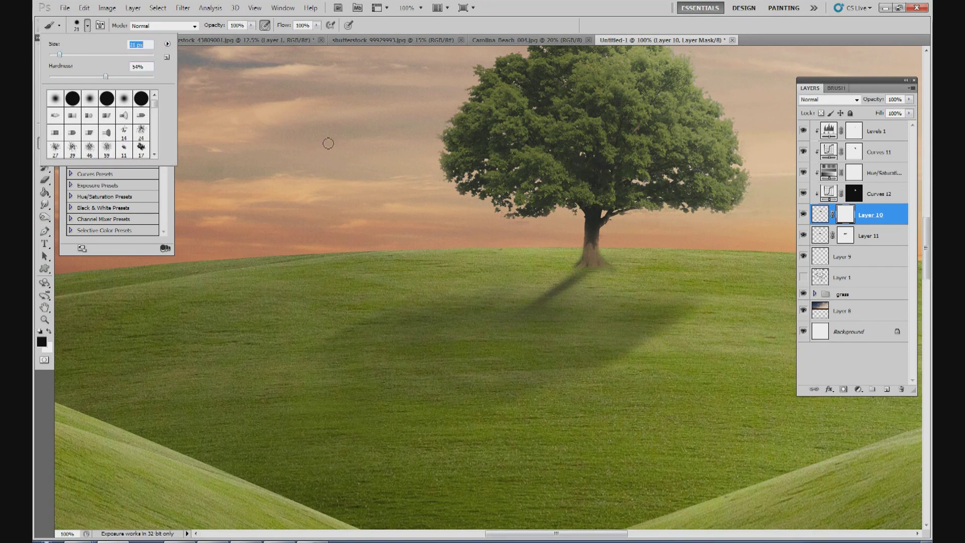
left_click(574, 255)
left_click_drag(579, 256, 607, 253)
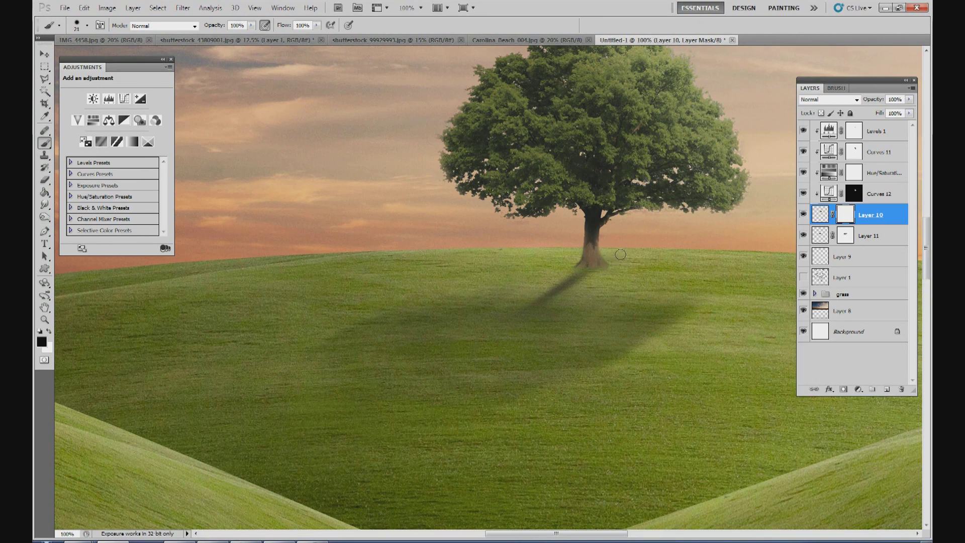
mouse_move(577, 259)
left_mouse_down()
mouse_move(569, 264)
mouse_move(609, 260)
left_mouse_up()
Step: Add a clipped Curves adjustment above Layer 10 with input 170 and output 69, and invert its mask to black
left_click(859, 391)
left_click(864, 239)
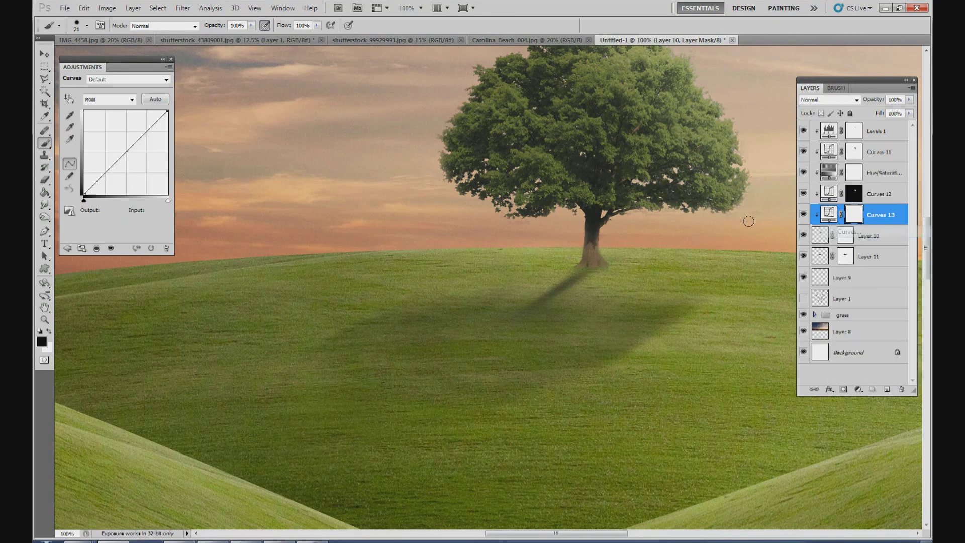
left_click_drag(123, 155, 140, 171)
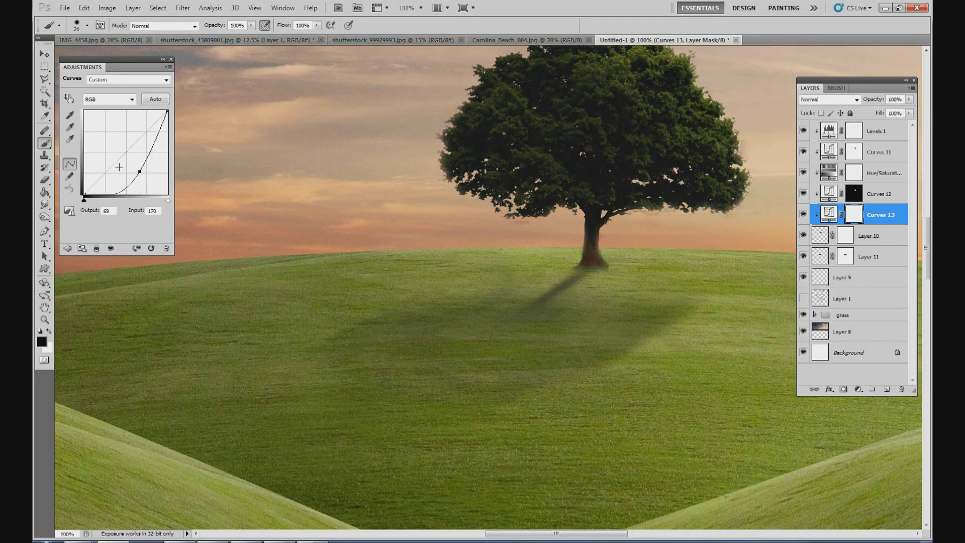
key("ctrl+i")
Step: Paint white at 53% brush opacity on the Curves 13 mask to darken the left side and base of the trunk
left_click(49, 332)
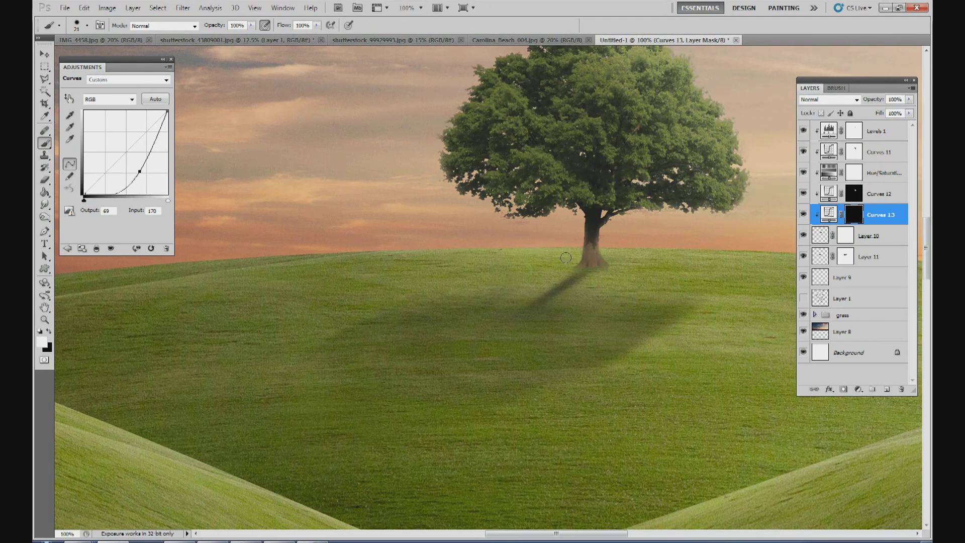
left_click(251, 25)
left_click_drag(253, 37, 228, 38)
left_click(583, 231)
left_click_drag(578, 258, 578, 261)
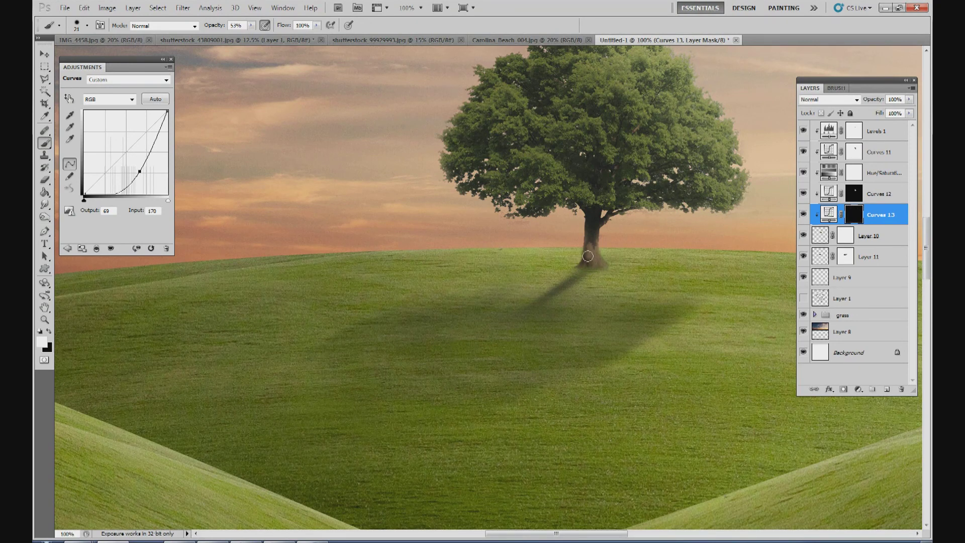
left_click_drag(585, 246, 587, 251)
left_click(87, 25)
mouse_move(88, 75)
left_mouse_down()
mouse_move(73, 77)
mouse_move(78, 55)
left_mouse_up()
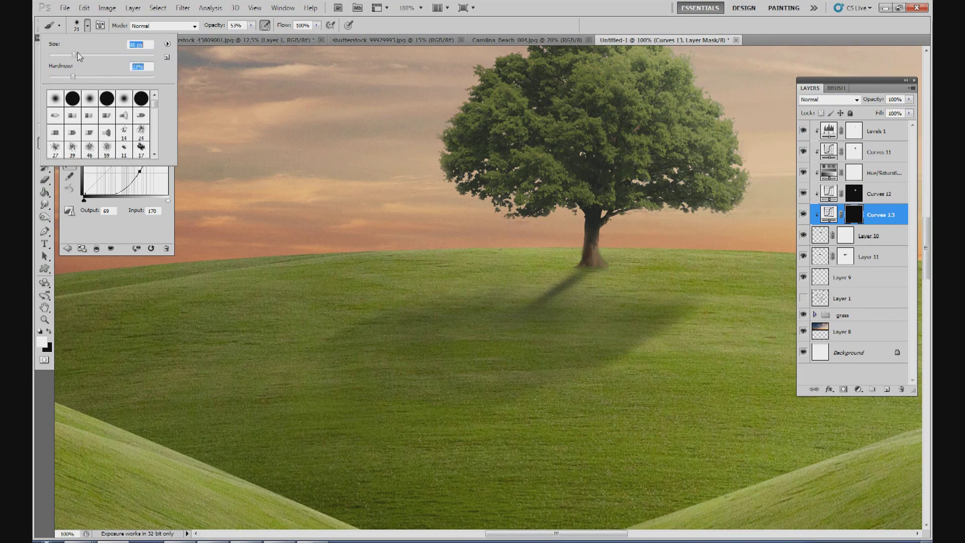
mouse_move(578, 239)
left_mouse_down()
mouse_move(581, 265)
mouse_move(581, 225)
mouse_move(574, 250)
mouse_move(590, 276)
mouse_move(575, 270)
mouse_move(574, 249)
left_mouse_up()
mouse_move(588, 211)
left_mouse_down()
mouse_move(574, 256)
mouse_move(578, 249)
mouse_move(561, 271)
mouse_move(585, 231)
left_mouse_up()
left_click_drag(576, 278, 579, 263)
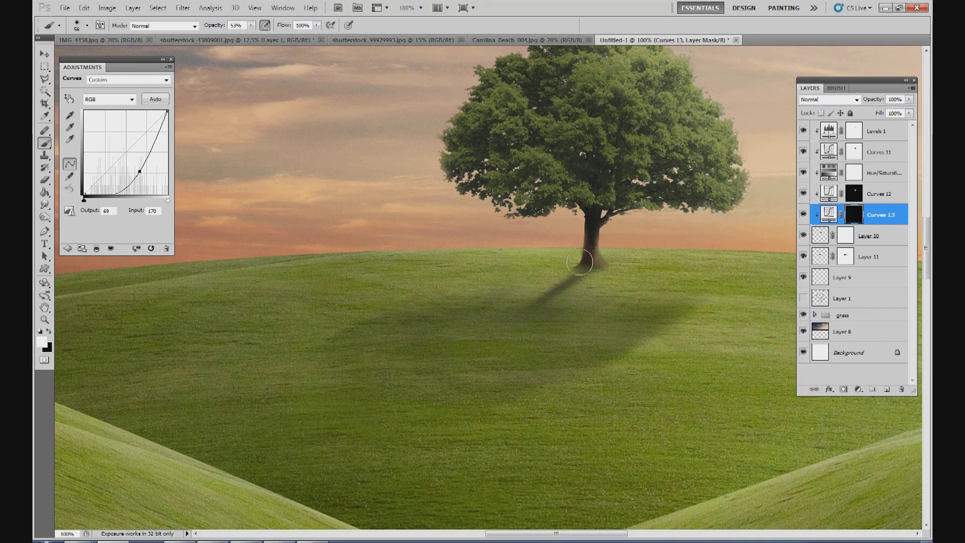
Step: Brighten the trunk's right edge with a clipped Curves adjustment of input 96, output 157, painted in white through its inverted mask
left_click(859, 390)
left_click(850, 232)
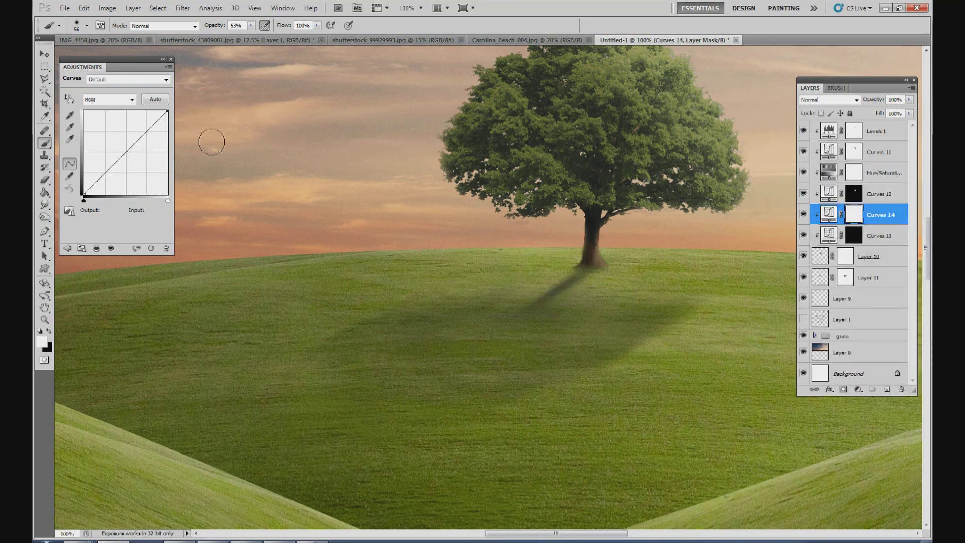
left_click_drag(119, 151, 116, 143)
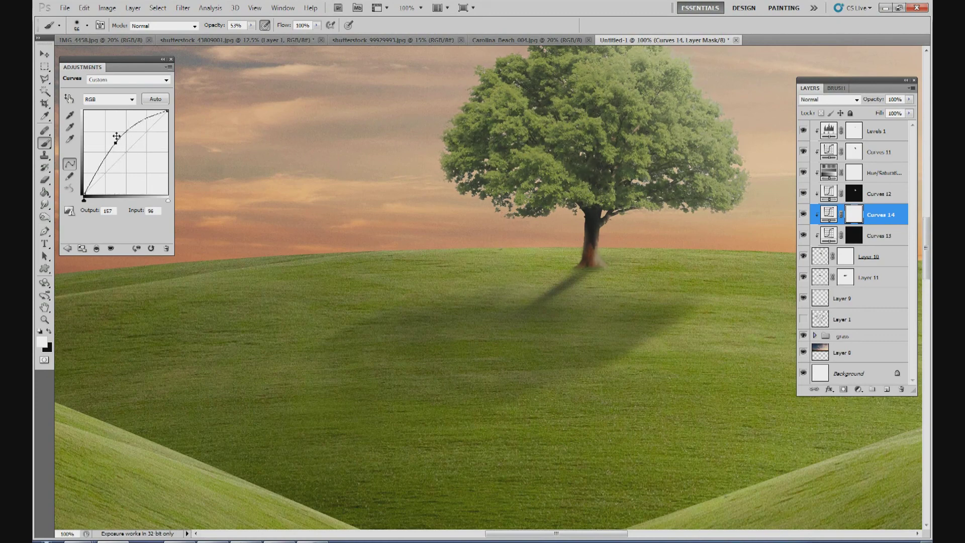
key("ctrl+i")
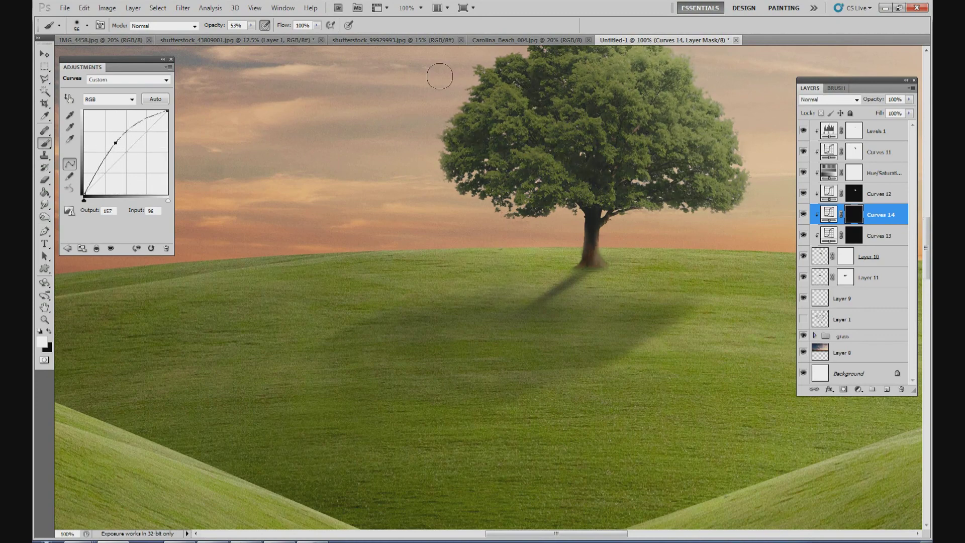
mouse_move(611, 246)
left_mouse_down()
mouse_move(613, 238)
mouse_move(615, 256)
mouse_move(615, 237)
left_mouse_up()
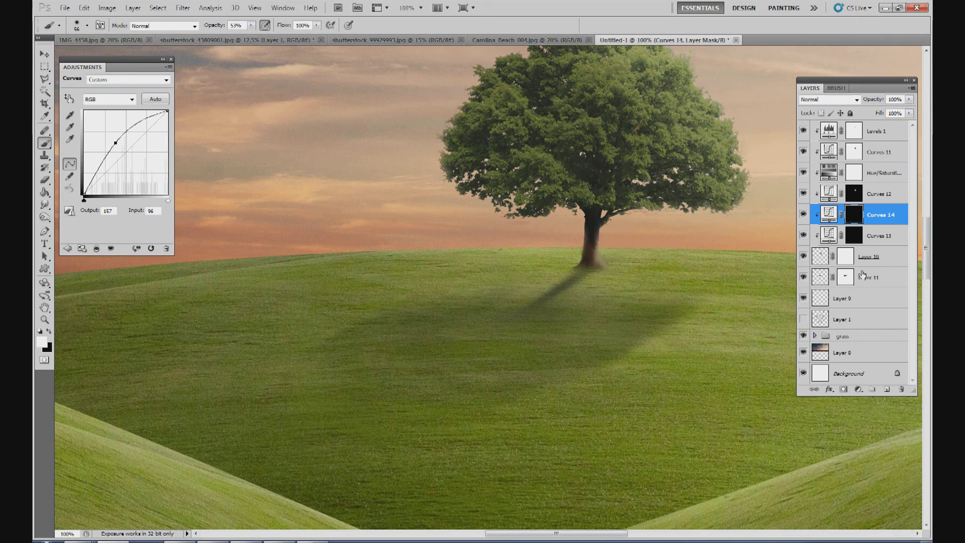
Step: Paint black on the Curves 13 mask along the trunk's right side to remove the darkening there
left_click(855, 236)
left_click(49, 333)
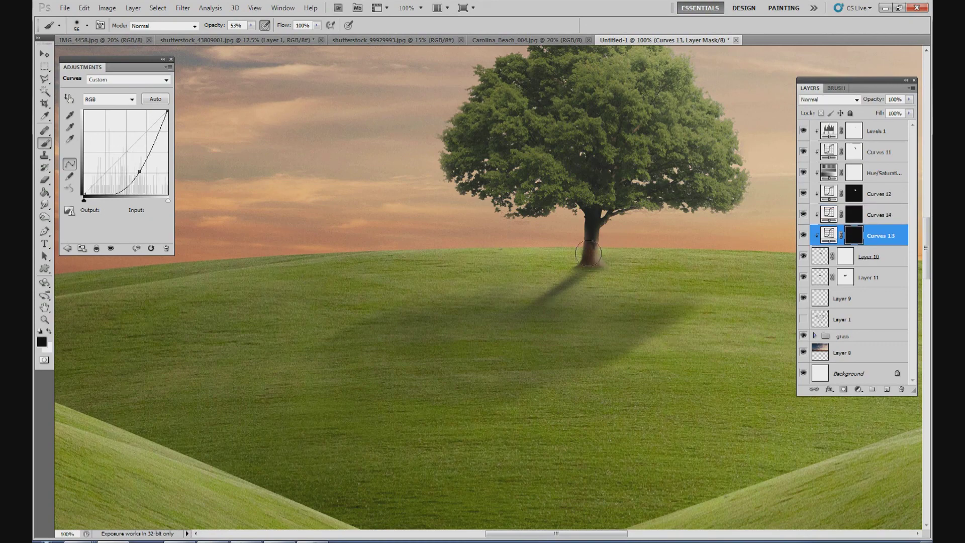
left_click_drag(610, 243, 601, 252)
Step: Paint white on Layer 10's mask with a smaller brush to bring back the right side of the trunk's base
left_click(845, 261)
left_click(48, 332)
left_click(87, 26)
left_click_drag(73, 56, 58, 56)
mouse_move(600, 262)
left_mouse_down()
mouse_move(593, 246)
mouse_move(596, 261)
left_mouse_up()
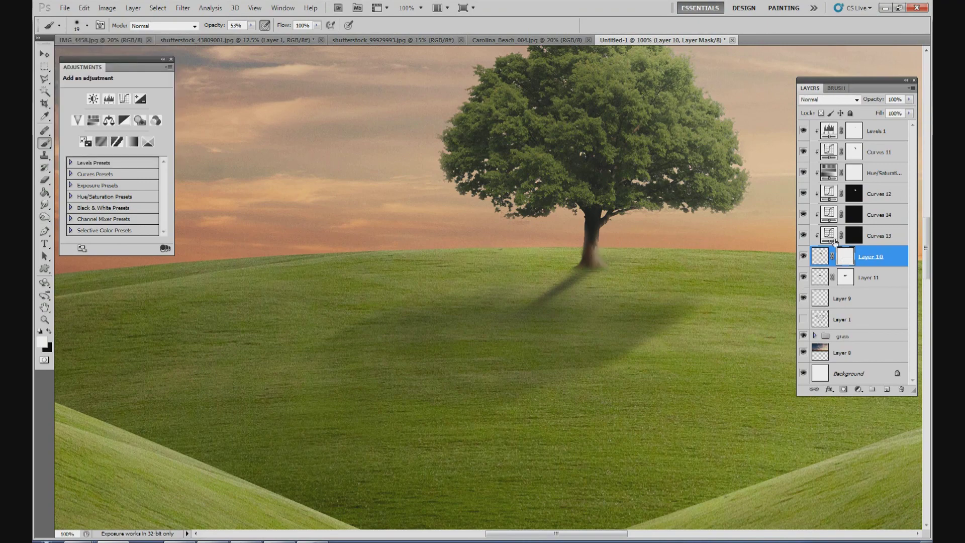
Step: Compare the trunk with and without the Curves 14 brightening, and set that layer's opacity to 61%
left_click(805, 217)
left_click(805, 217)
left_click(877, 215)
left_click_drag(909, 99, 897, 111)
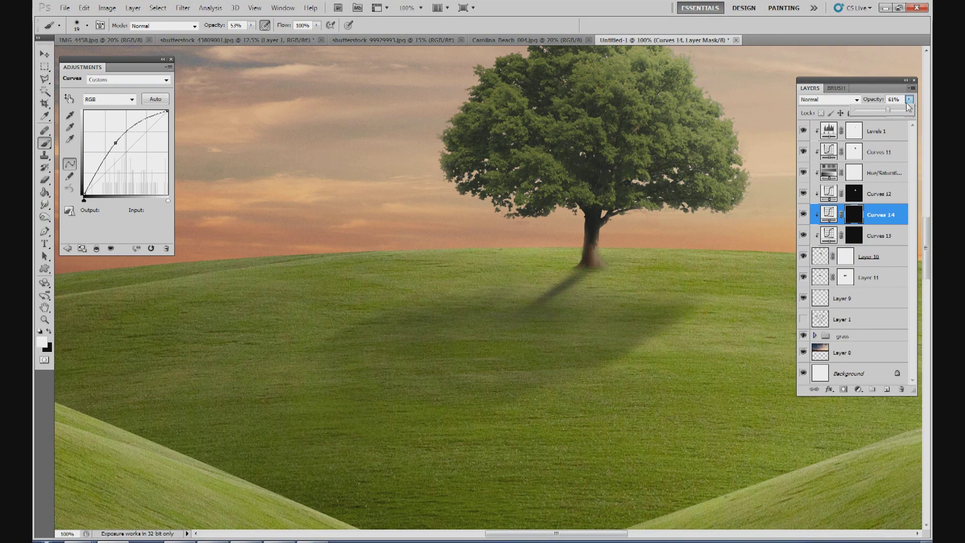
Step: Create a new layer above Layer 11 and paint black where the trunk's base meets its shadow
left_click(850, 277)
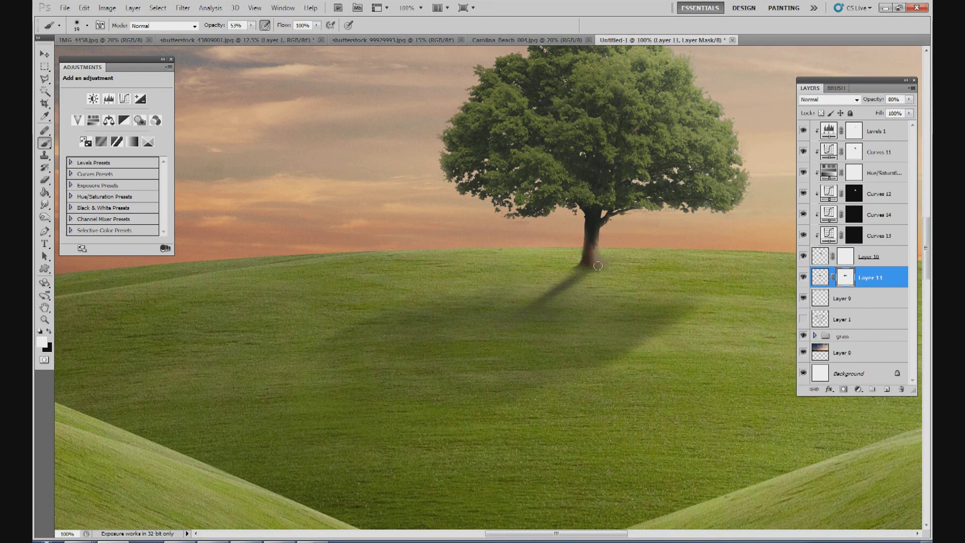
left_click(886, 388)
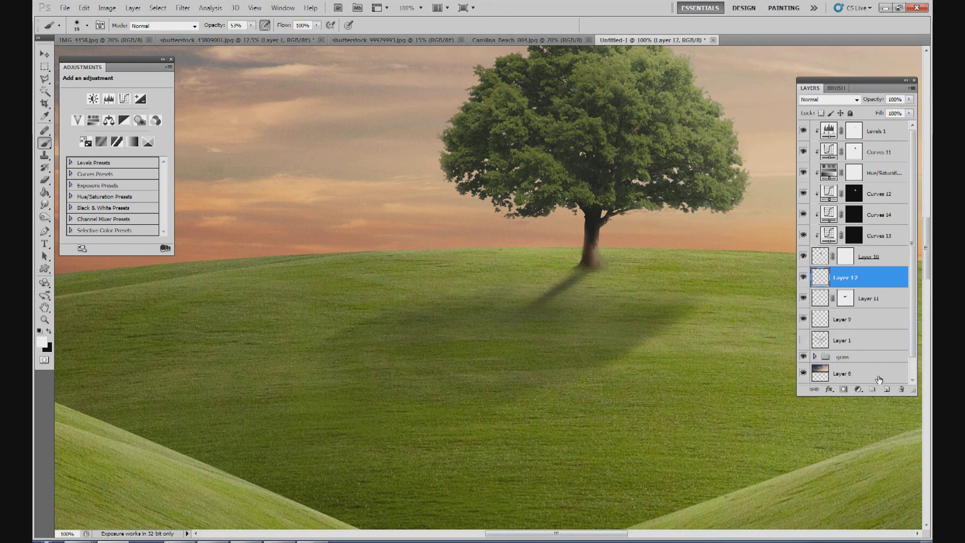
key("ctrl+alt+g")
key("ctrl+alt+g")
left_click(48, 332)
left_click_drag(581, 269, 574, 276)
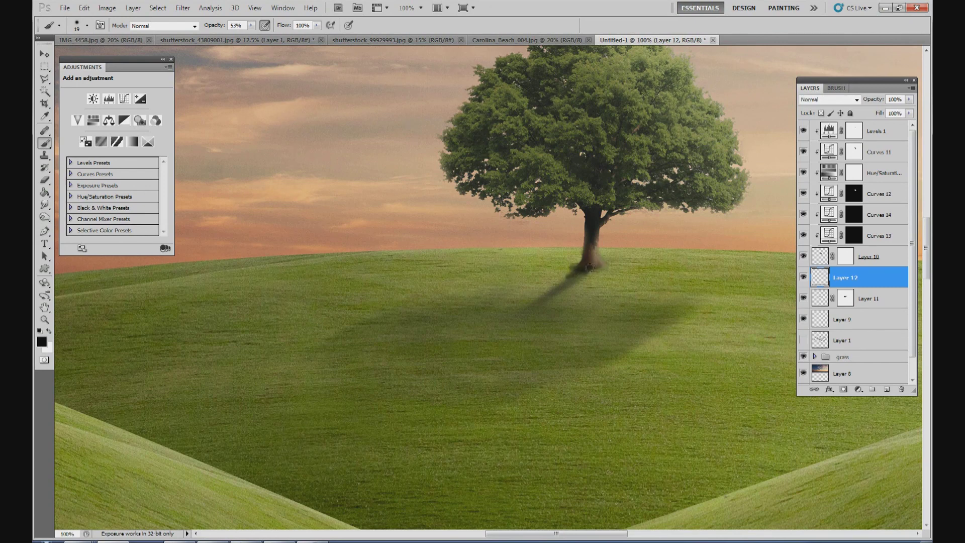
Step: Add a mask to Layer 12 and paint black on it to soften the dark strokes around the trunk's base
left_click(843, 389)
key("x")
key("x")
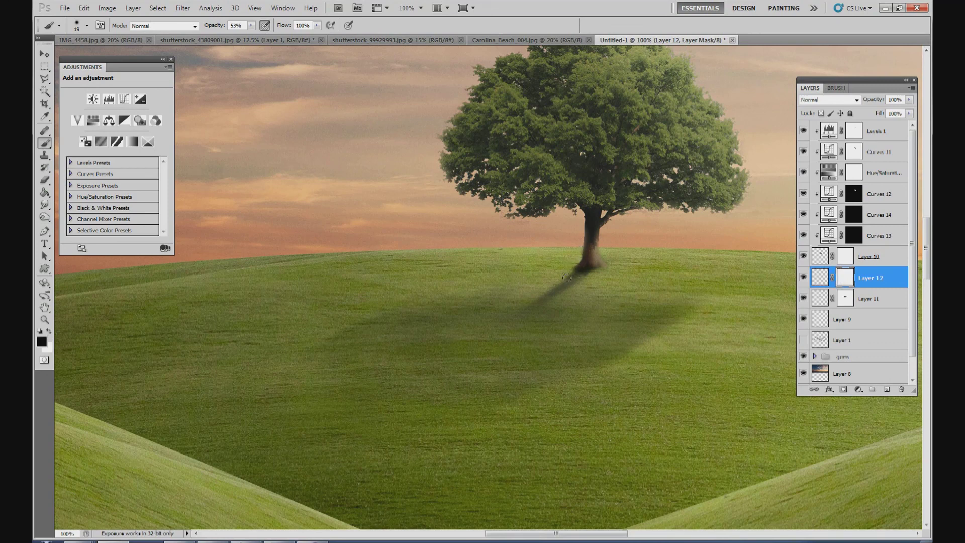
left_click_drag(585, 276, 566, 266)
left_click(590, 271)
Step: Check the front hill by hiding and showing Layer 2, and add a layer mask to it
left_click(421, 8)
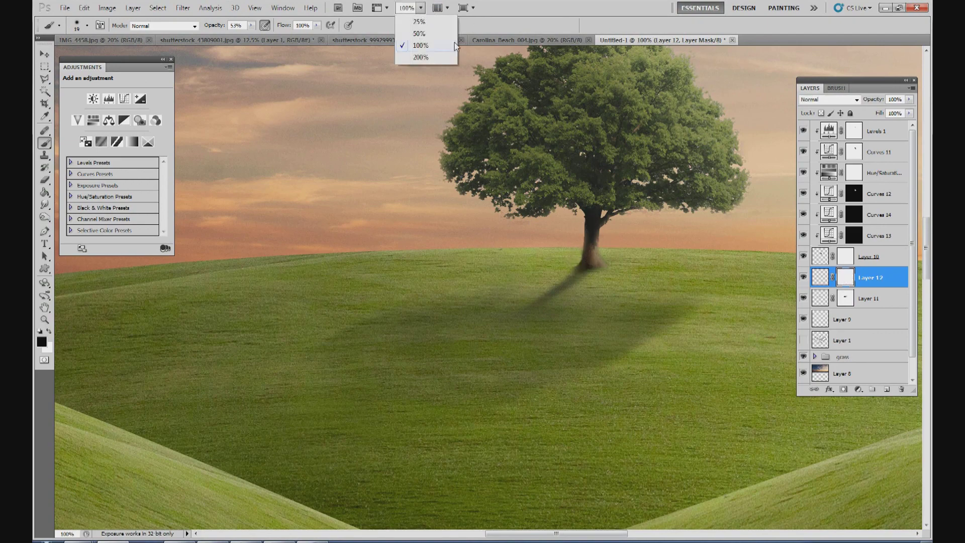
left_click(406, 7)
type("15")
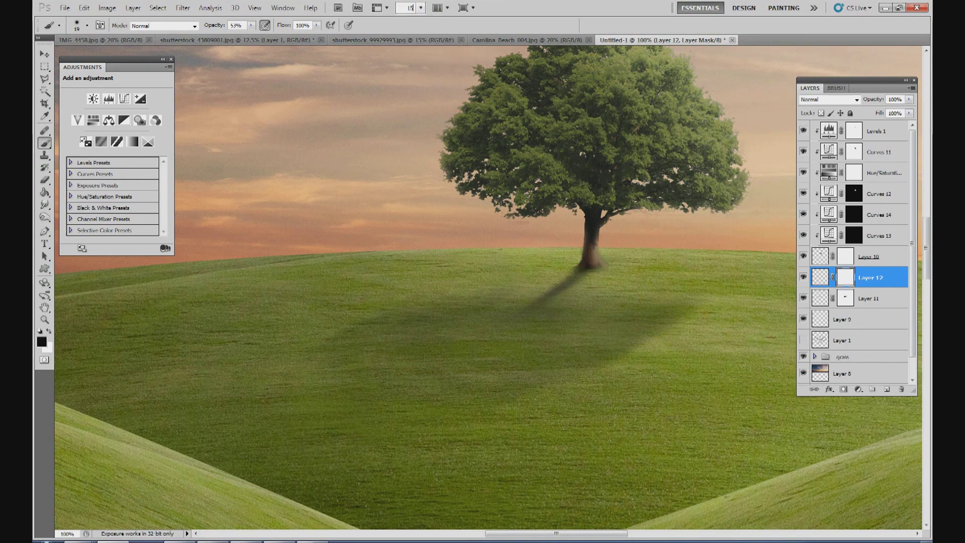
key("Return")
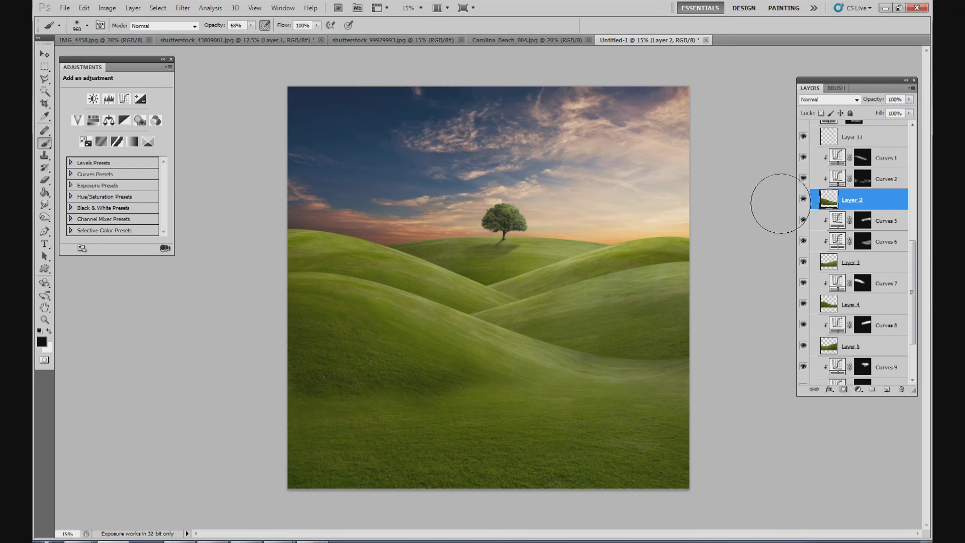
left_click(803, 200)
left_click(804, 200)
left_click(844, 390)
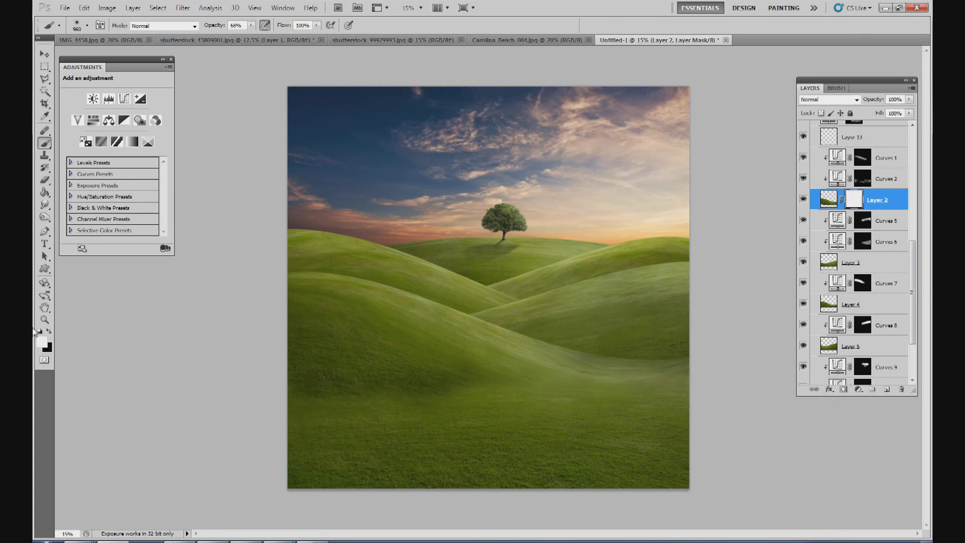
Step: Paint black on Layer 2's mask with a large soft brush at 75% opacity to blend the front hill's lower right edge
left_click(48, 331)
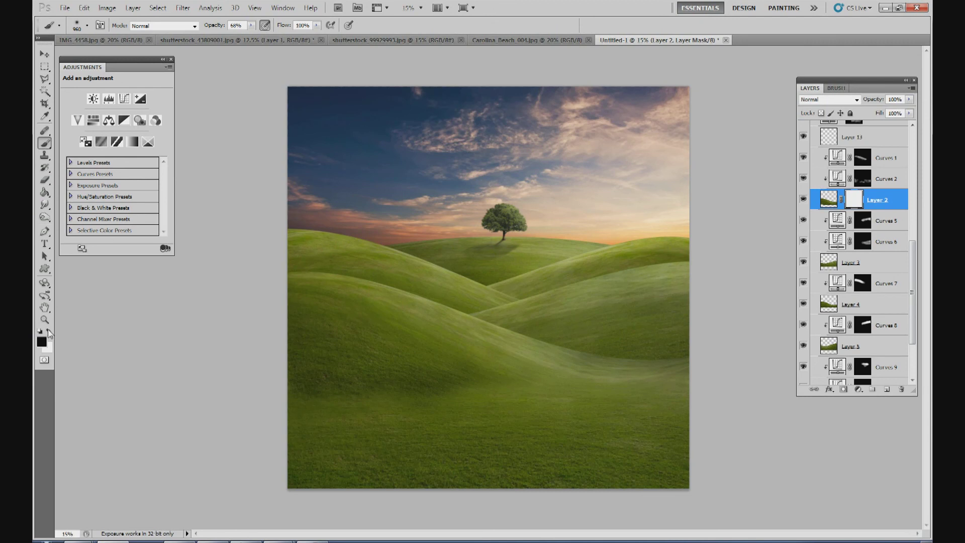
left_click(87, 26)
left_click_drag(127, 55, 125, 54)
left_click(251, 26)
left_click_drag(253, 37, 255, 37)
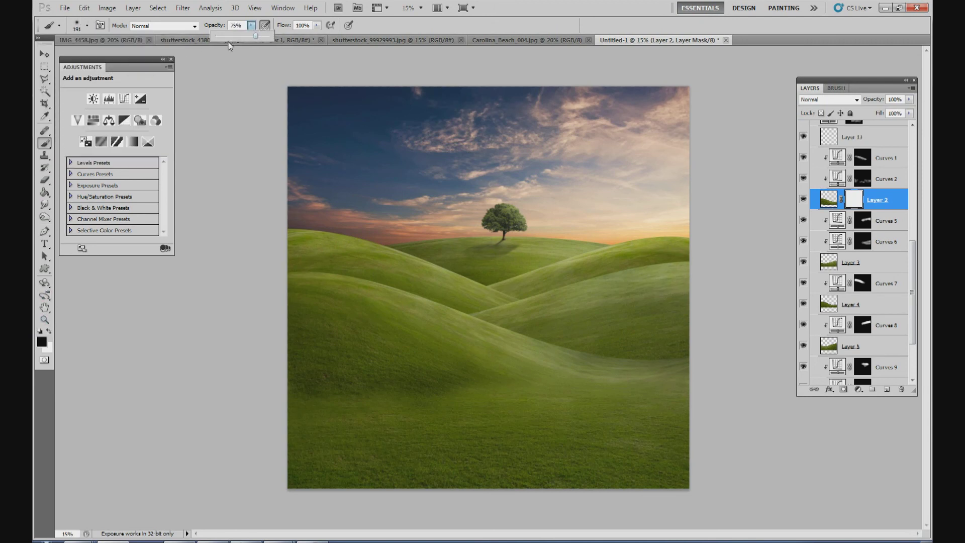
left_click(87, 25)
left_click(138, 55)
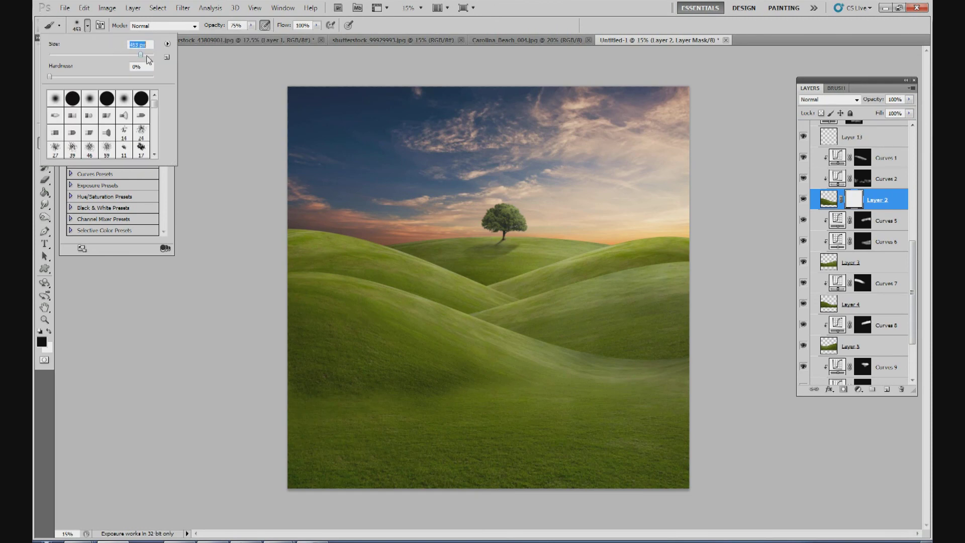
left_click(421, 8)
left_click(421, 34)
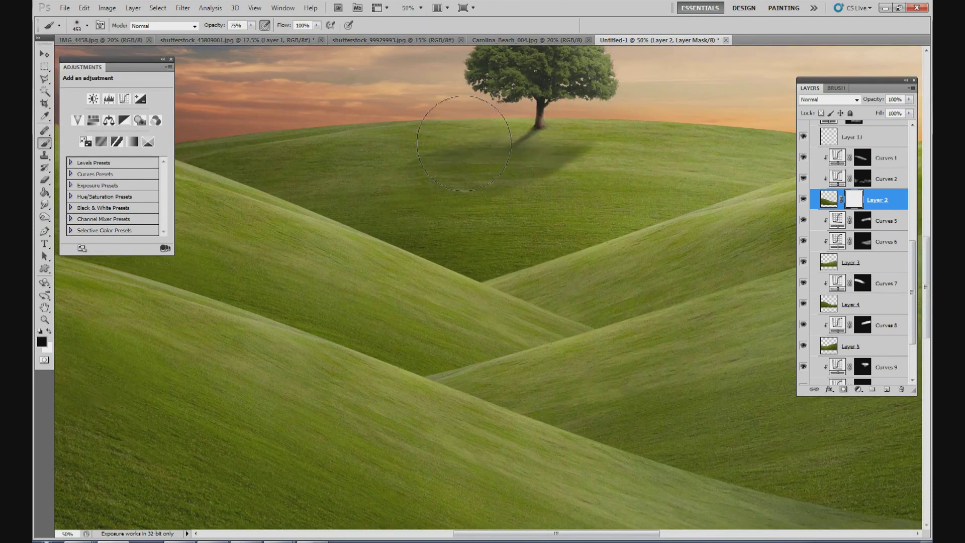
left_click(421, 8)
left_click(420, 22)
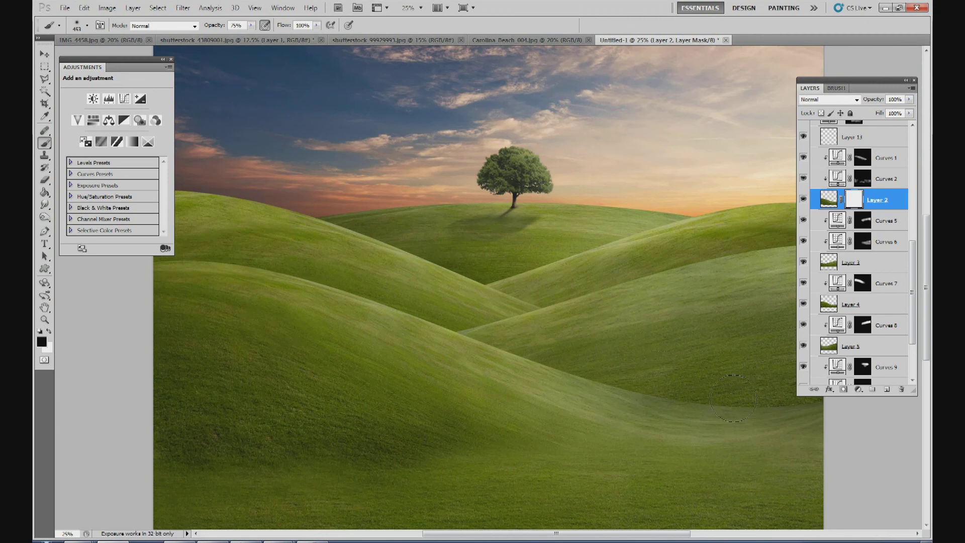
left_click_drag(679, 388, 733, 390)
key("ctrl+z")
scroll(729, 392, "right", 3)
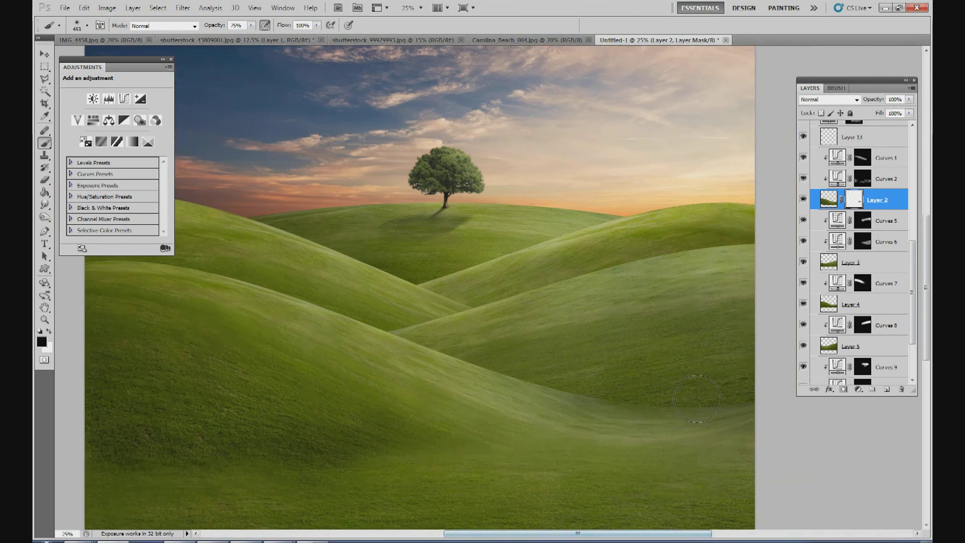
left_click_drag(720, 394, 744, 392)
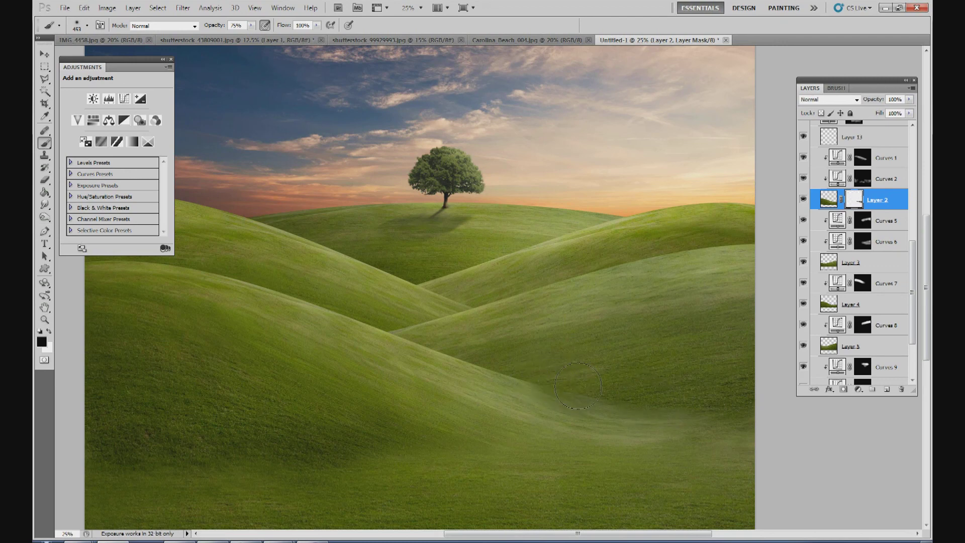
Step: Paint more black on Layer 2's mask along the front hill's lower right slope to fade it into the ground
left_click_drag(521, 383, 526, 385)
mouse_move(531, 404)
left_mouse_down()
mouse_move(558, 410)
mouse_move(525, 405)
mouse_move(546, 414)
mouse_move(522, 416)
mouse_move(500, 387)
mouse_move(522, 382)
mouse_move(498, 366)
mouse_move(599, 403)
mouse_move(571, 404)
mouse_move(591, 421)
mouse_move(556, 417)
mouse_move(588, 418)
left_mouse_up()
mouse_move(676, 413)
left_mouse_down()
mouse_move(635, 428)
mouse_move(667, 425)
left_mouse_up()
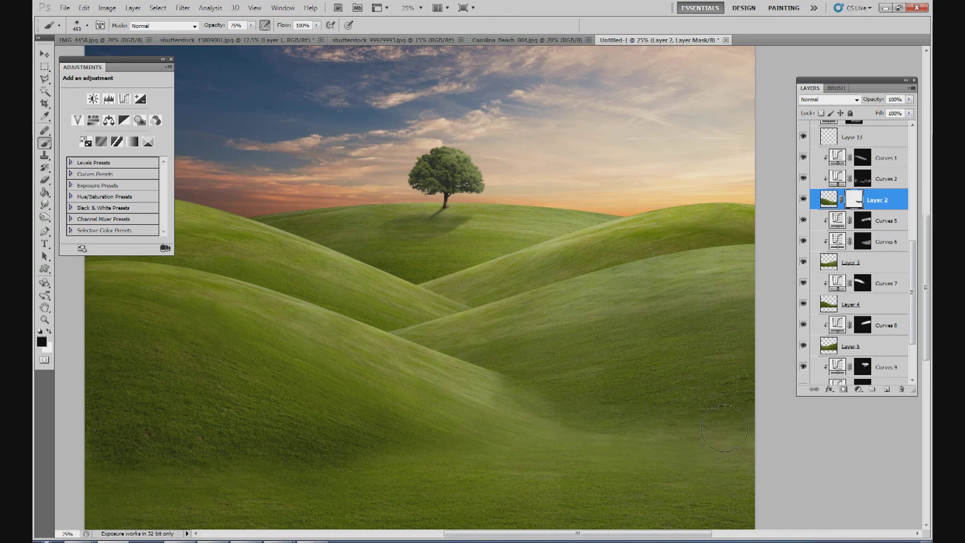
mouse_move(509, 400)
left_mouse_down()
mouse_move(538, 411)
mouse_move(519, 376)
left_mouse_up()
Step: Paint white on Layer 2's mask to restore part of the front hill's right slope
left_click(48, 331)
mouse_move(505, 412)
left_mouse_down()
mouse_move(522, 401)
mouse_move(497, 391)
mouse_move(574, 410)
mouse_move(562, 415)
mouse_move(568, 421)
mouse_move(532, 413)
mouse_move(500, 393)
mouse_move(512, 388)
mouse_move(506, 380)
mouse_move(551, 403)
mouse_move(532, 397)
mouse_move(586, 407)
mouse_move(580, 418)
mouse_move(625, 428)
left_mouse_up()
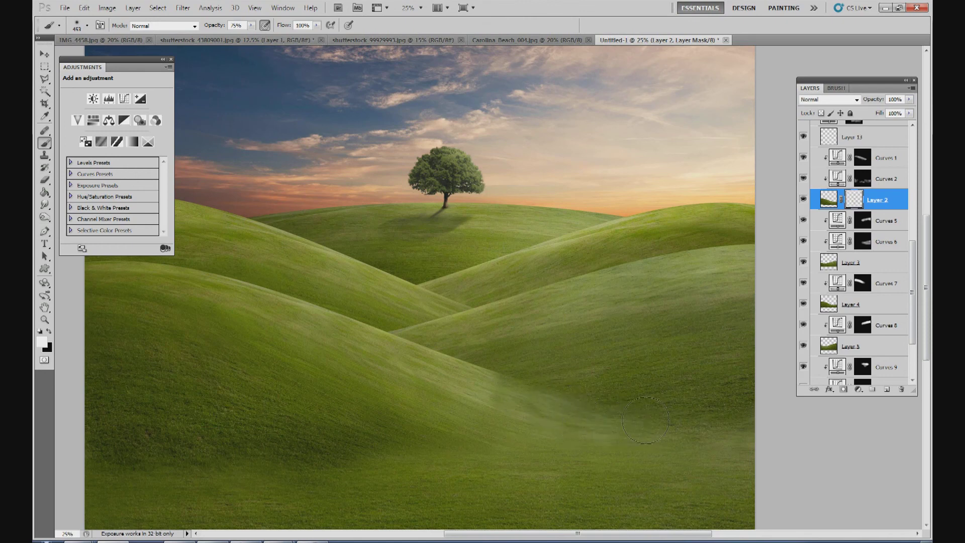
mouse_move(495, 395)
left_mouse_down()
mouse_move(485, 392)
mouse_move(504, 374)
left_mouse_up()
left_click_drag(596, 420, 703, 433)
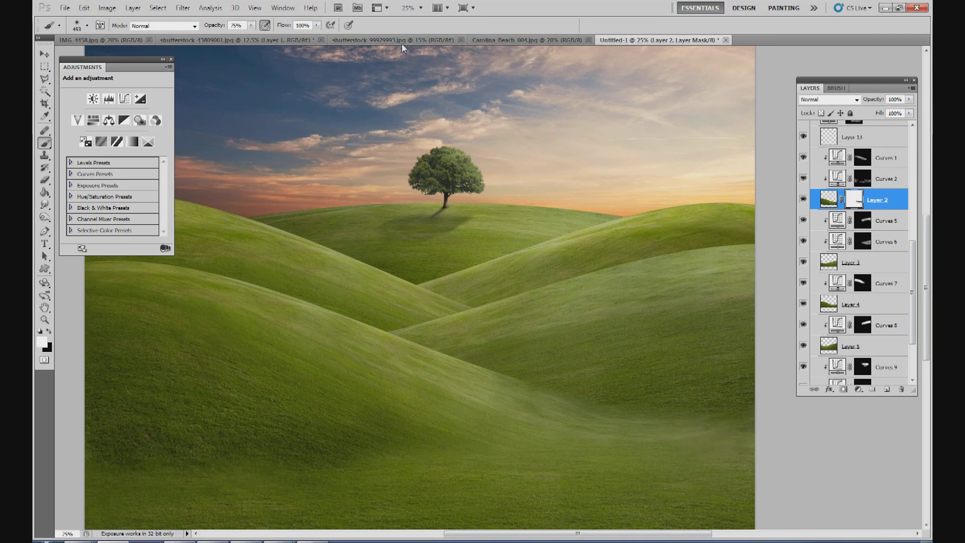
Step: Collapse the grass group and create a new layer directly above the hidden Layer 1
left_click(407, 10)
left_click(397, 24)
type("15")
key("Return")
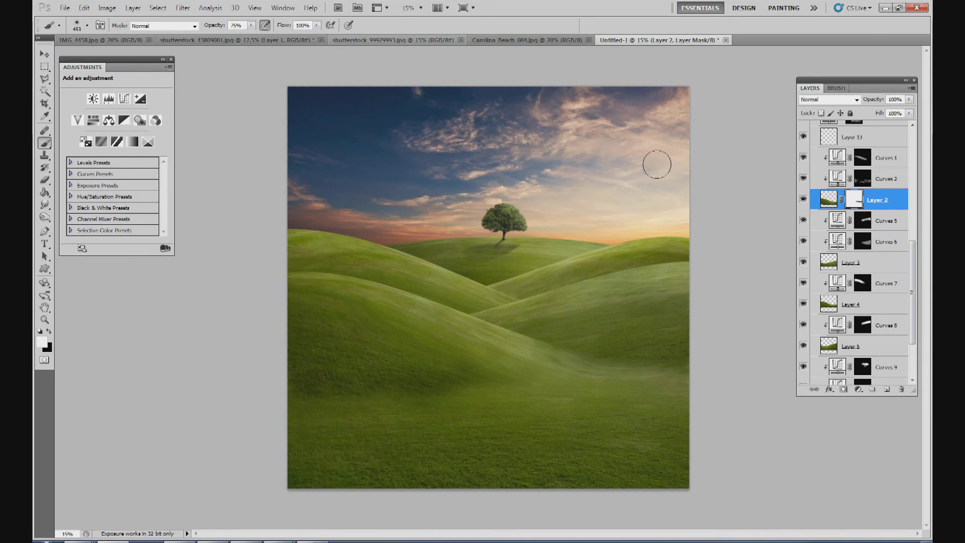
left_click(893, 146)
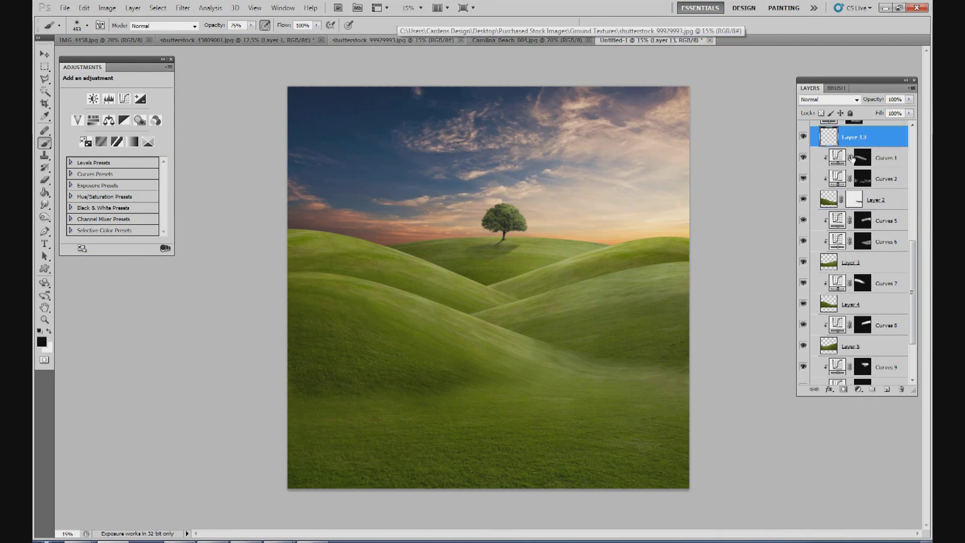
left_click_drag(914, 272, 916, 201)
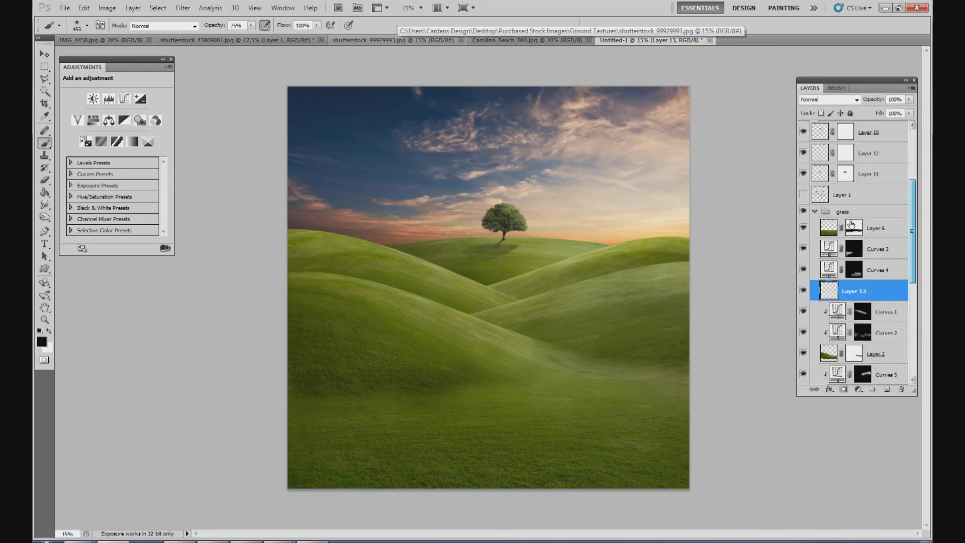
left_click(815, 211)
left_click(855, 321)
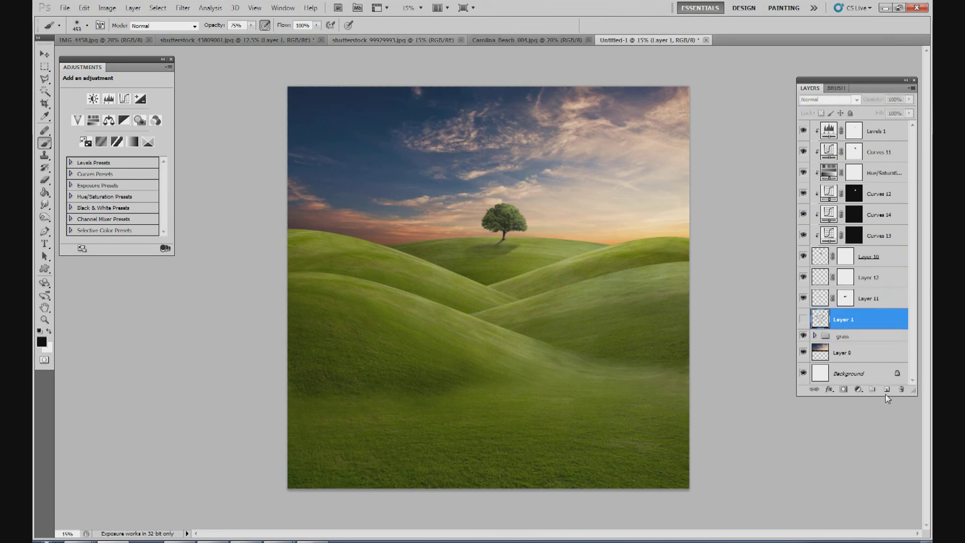
left_click(887, 389)
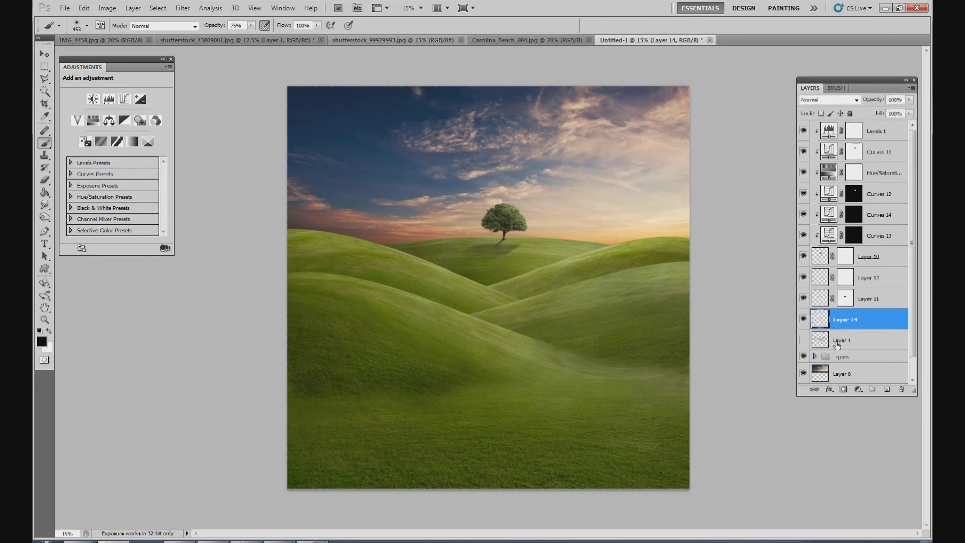
Step: Set Layer 14 to Multiply and paint dark green #4b5606 sampled from the front hill over the foreground with a very large soft brush at 21% opacity
left_click(250, 25)
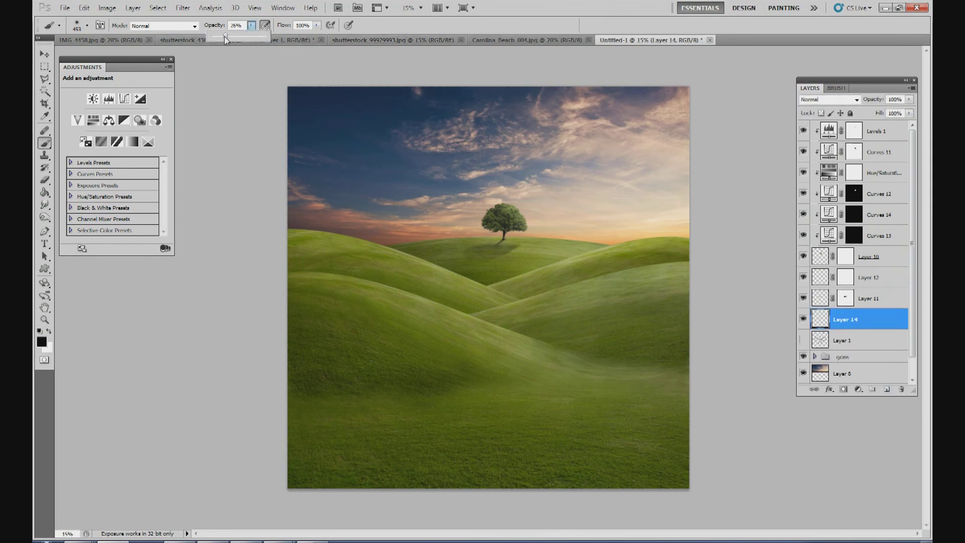
left_click(87, 26)
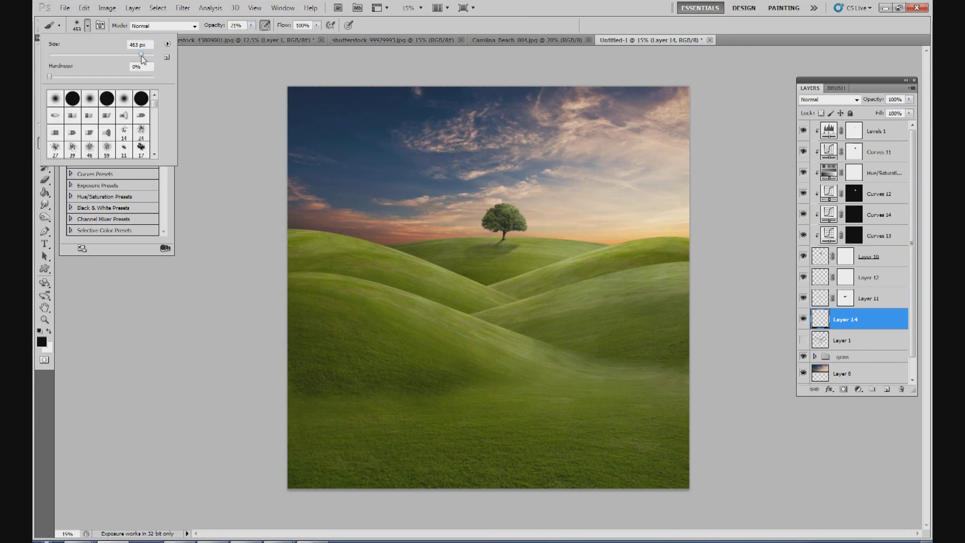
left_click_drag(145, 55, 146, 55)
left_click(41, 342)
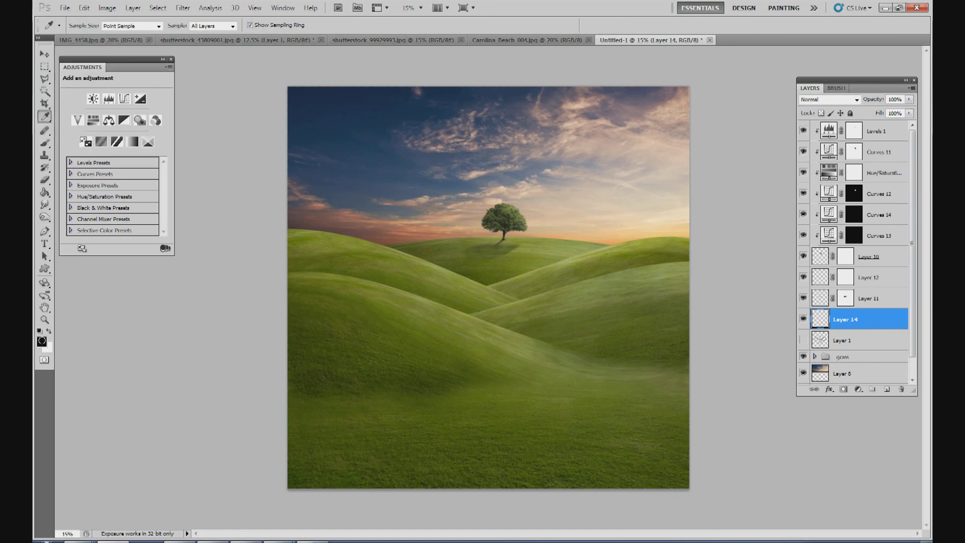
left_click(418, 359)
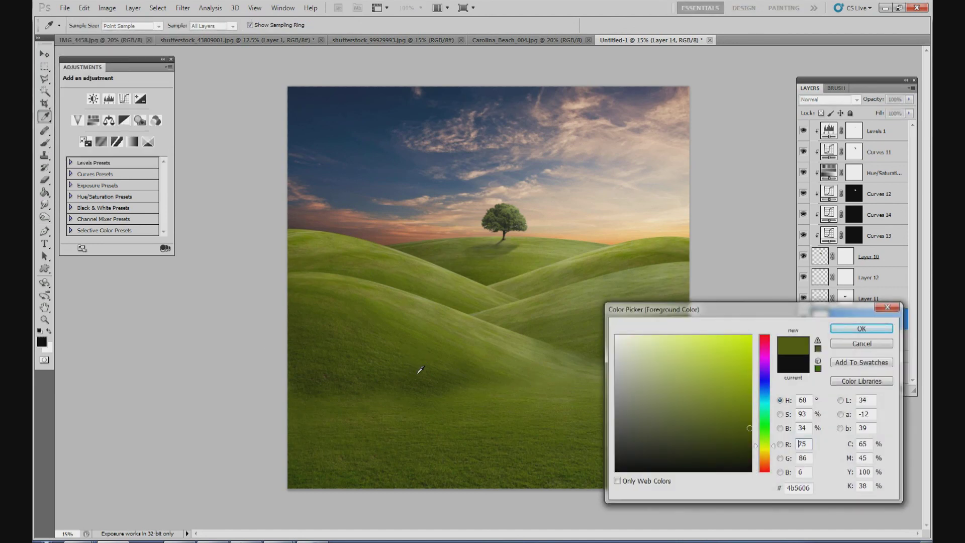
left_click(862, 328)
left_click(810, 102)
left_click(818, 137)
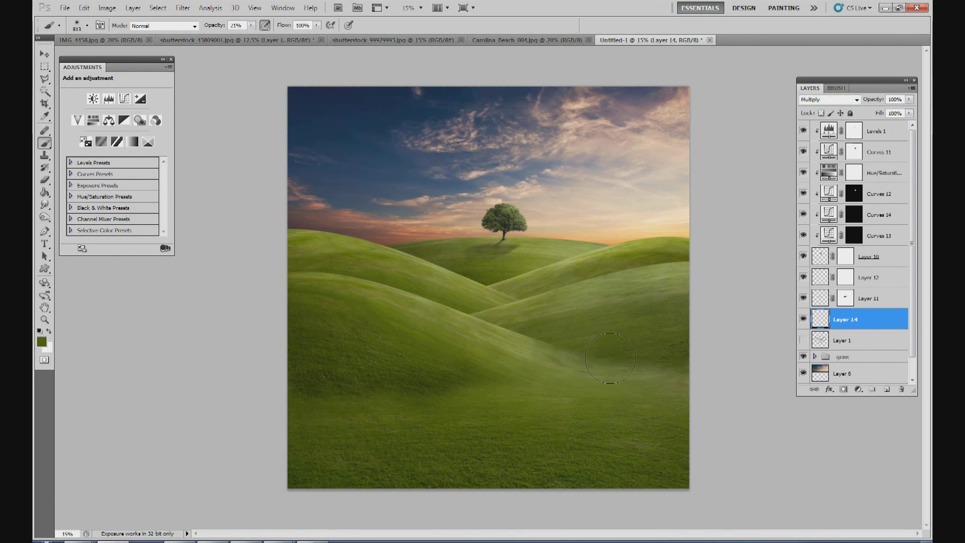
left_click(87, 25)
left_click_drag(144, 55, 150, 56)
left_click_drag(616, 358, 569, 355)
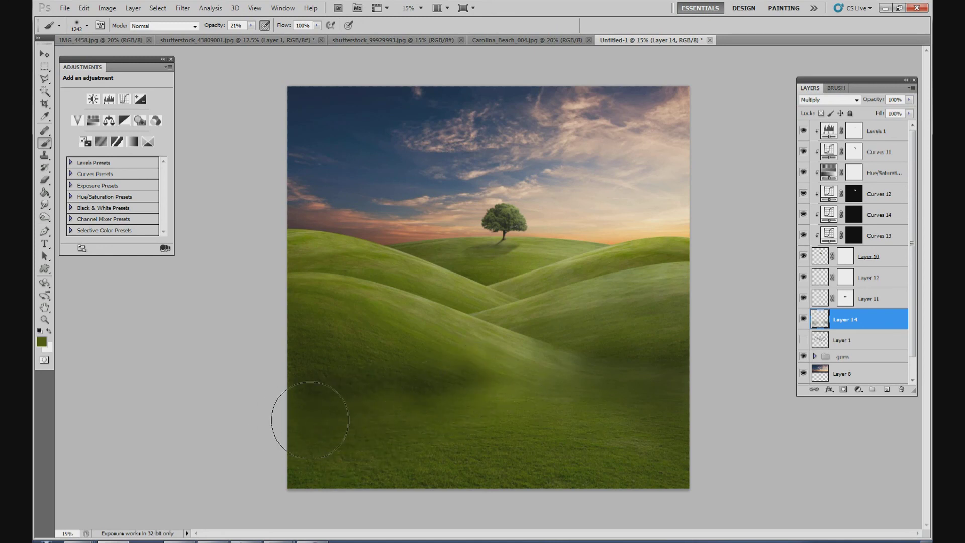
Step: Add a mask to Layer 14, paint black on it to soften the foreground shading, and compare with the layer hidden and shown
left_click(844, 390)
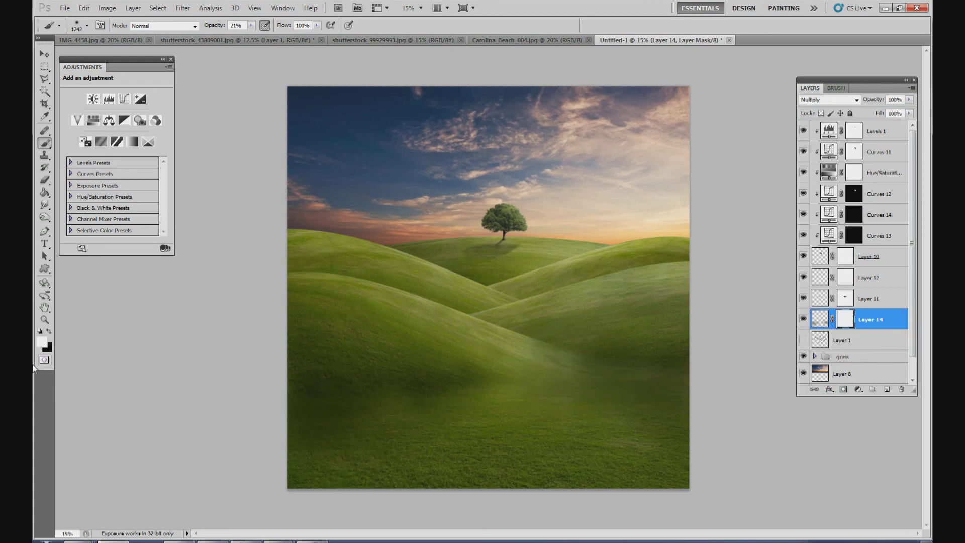
left_click(49, 331)
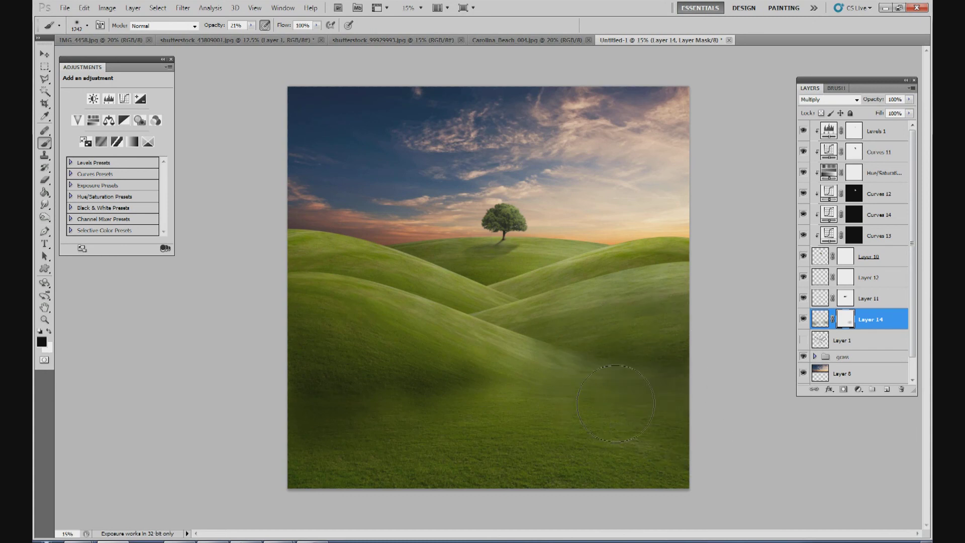
mouse_move(447, 407)
left_mouse_down()
mouse_move(424, 401)
mouse_move(472, 366)
mouse_move(313, 436)
left_mouse_up()
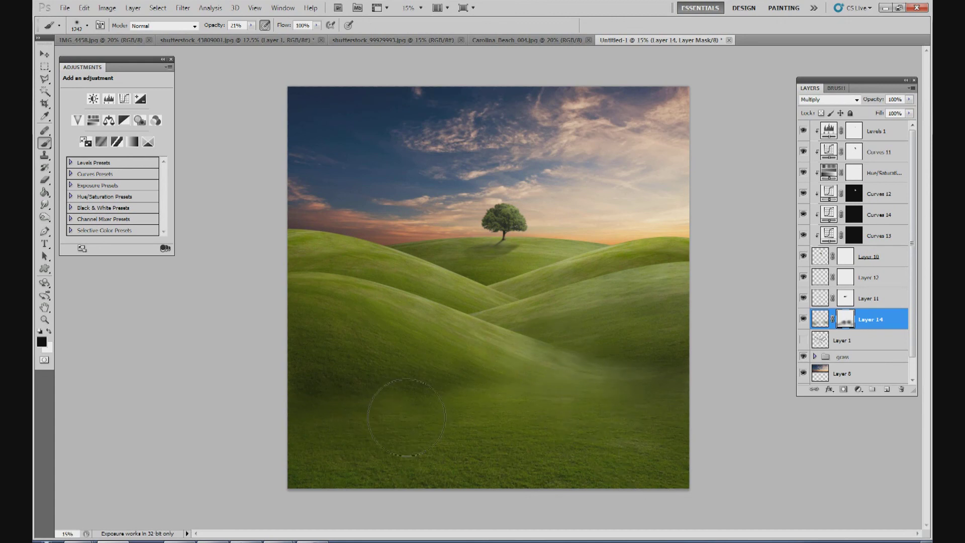
left_click(804, 320)
left_click(803, 322)
left_click(803, 323)
left_click(804, 325)
left_click(804, 324)
Step: Examine the hills in the grass group by hiding and showing Layers 3, 2, 5 and 4 one at a time
scroll(917, 302, "down", 1)
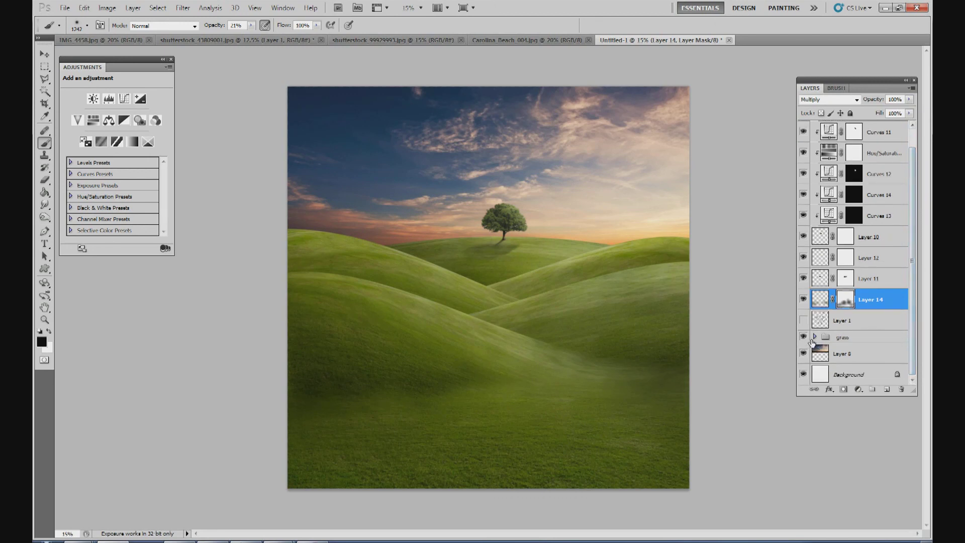
left_click(815, 337)
scroll(911, 274, "down", 4)
scroll(911, 274, "down", 1)
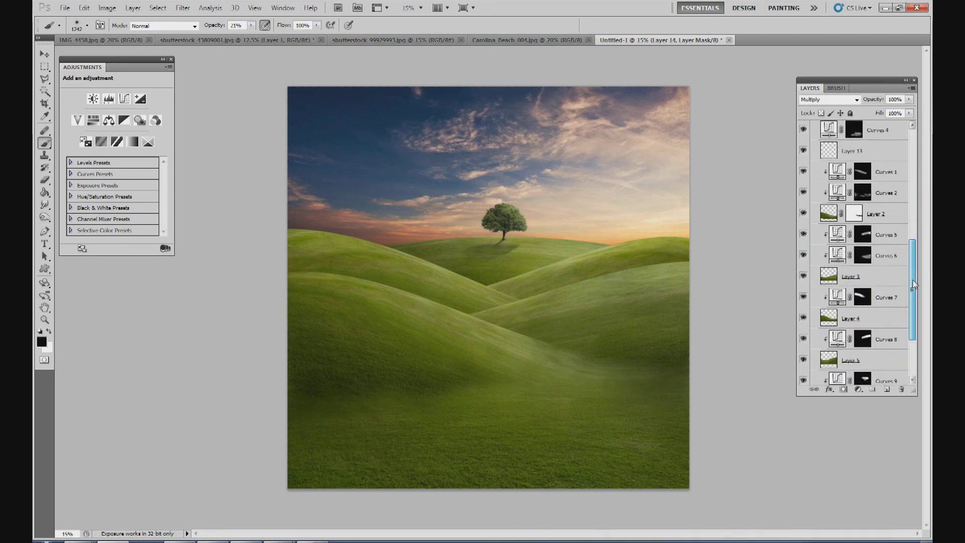
left_click(804, 276)
left_click(804, 276)
left_click(804, 212)
left_click(804, 212)
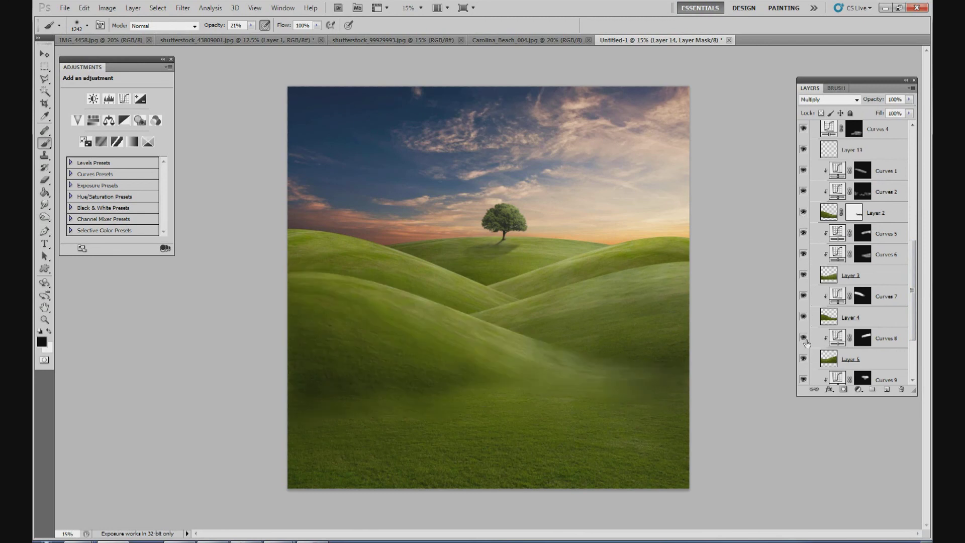
left_click(804, 358)
left_click(804, 358)
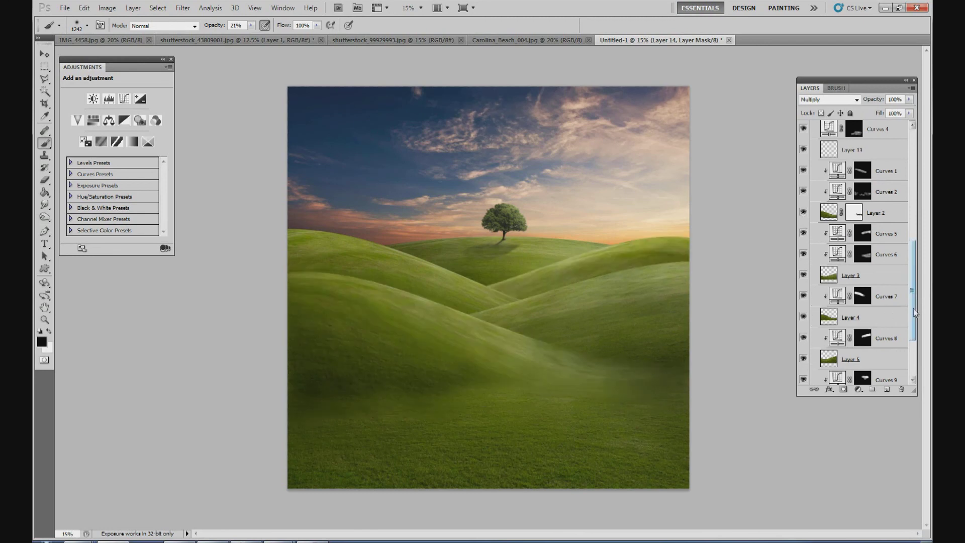
scroll(913, 309, "down", 3)
left_click(804, 251)
left_click(803, 251)
Step: Create a Multiply layer clipped to Layer 4 and paint dark green where that hill meets the front hill's crest
left_click(872, 255)
left_click(891, 389)
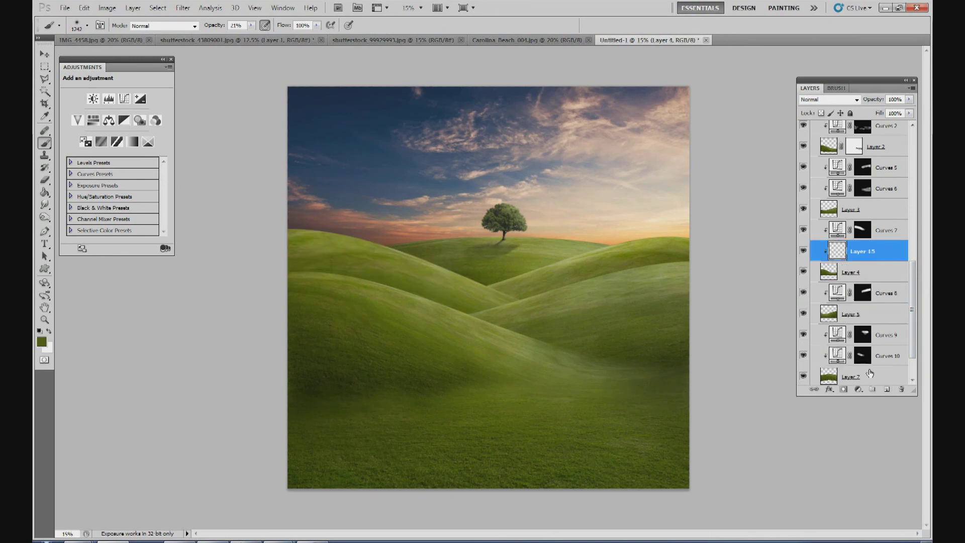
left_click(820, 100)
double_click(815, 146)
mouse_move(364, 297)
left_mouse_down()
mouse_move(308, 300)
mouse_move(325, 297)
left_mouse_up()
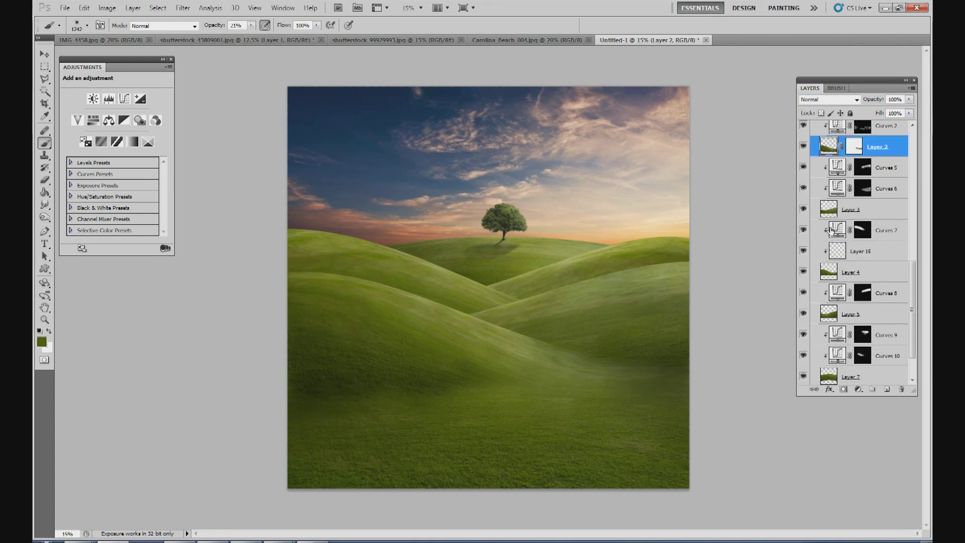
Step: Check which hills Layer 2 and Layer 4 hold by hiding and showing each, and reselect Layer 15
left_click(862, 252)
left_click(804, 146)
left_click(804, 146)
left_click(804, 271)
left_click(804, 272)
left_click(872, 272)
left_click(839, 254)
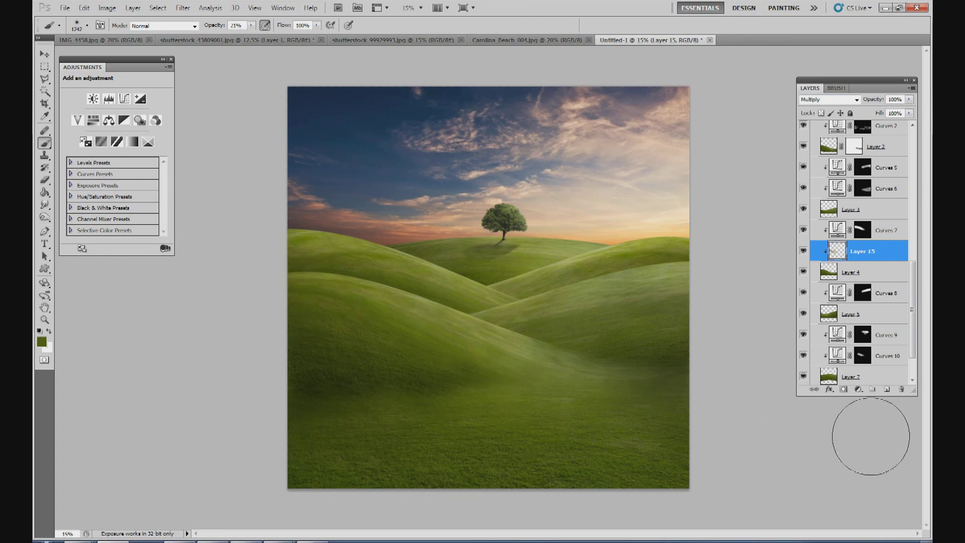
Step: Lower Layer 15's opacity to 48% and save the composite as Untitled-1.psd
left_click(910, 100)
left_click_drag(909, 111, 880, 114)
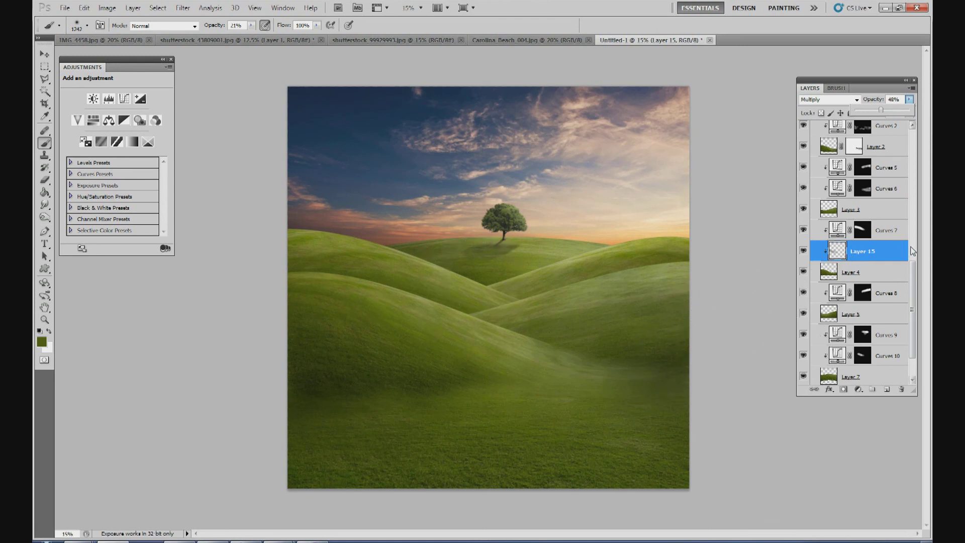
scroll(913, 251, "up", 10)
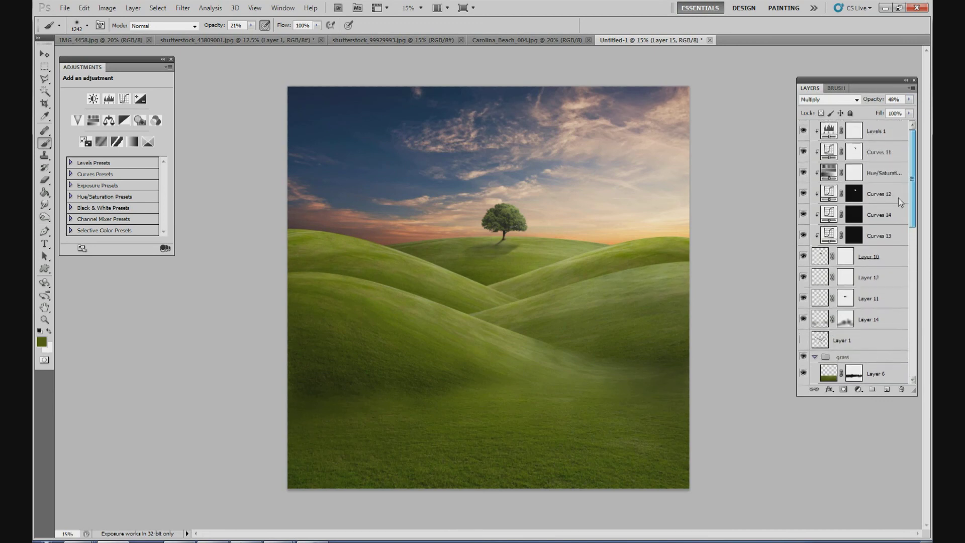
key("ctrl+s")
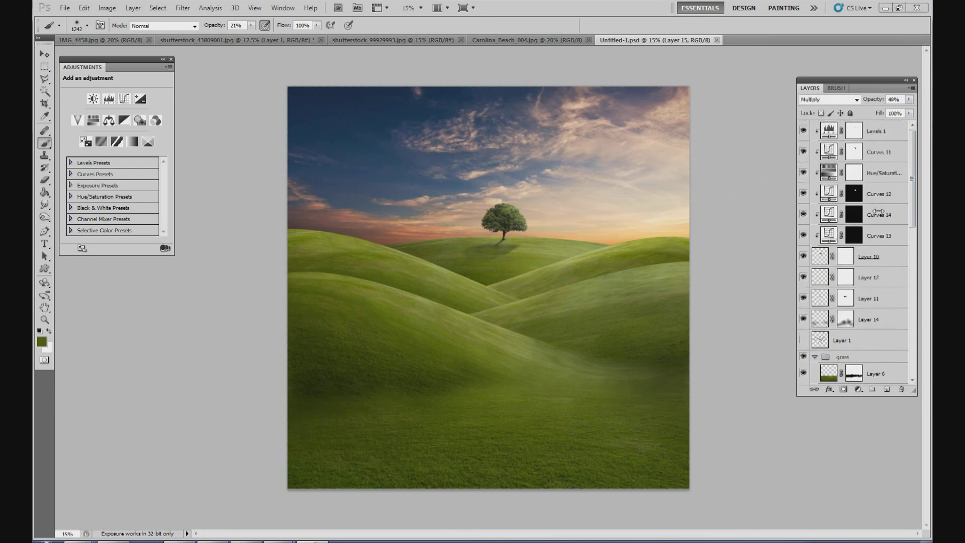
Step: Flatten the image into a single background layer, discarding the hidden layers
left_click(887, 134)
right_click(887, 134)
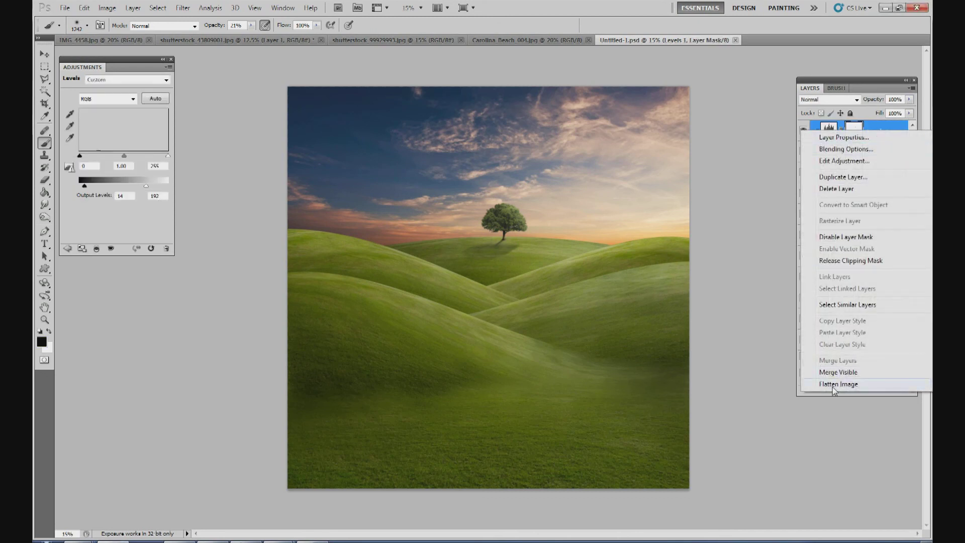
left_click(835, 384)
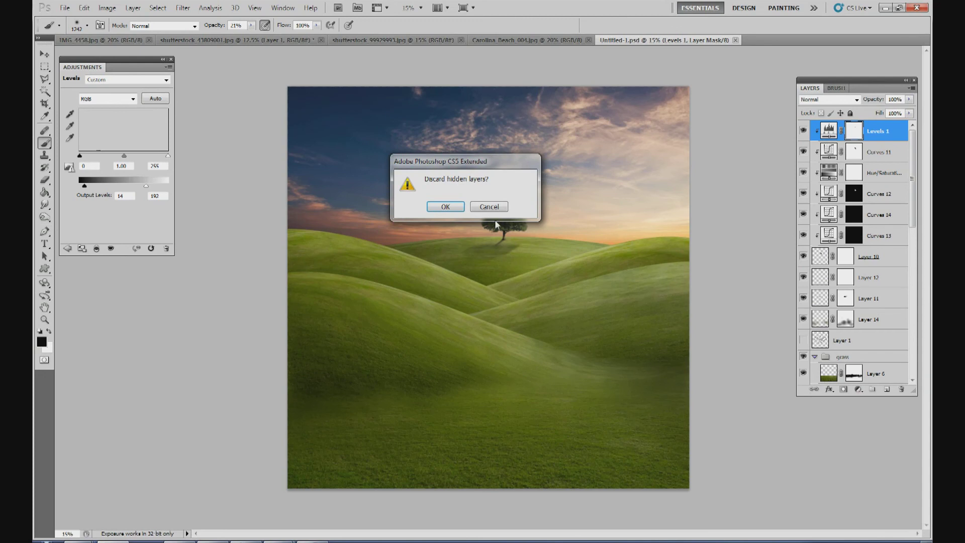
left_click(465, 207)
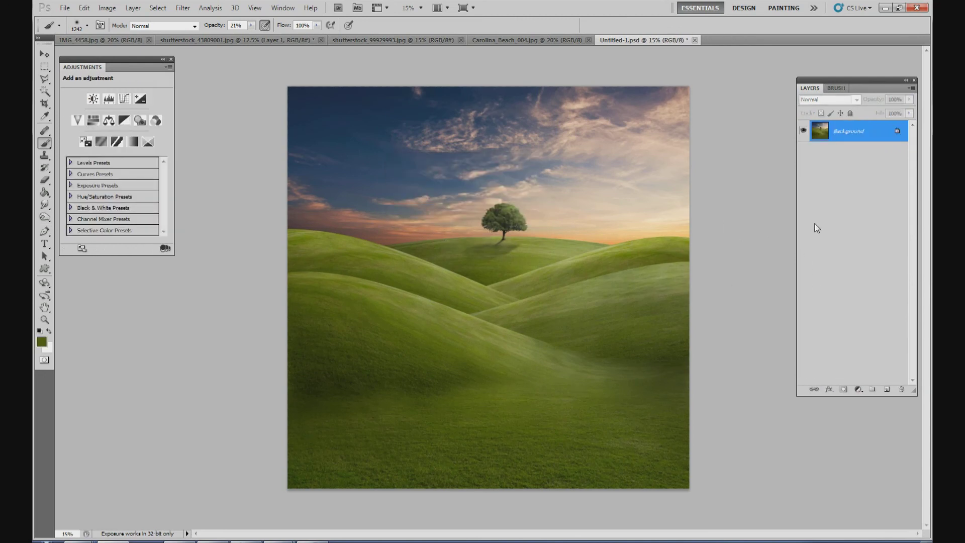
Step: Create a new layer above the flattened background and set the foreground color to near-black
left_click(886, 390)
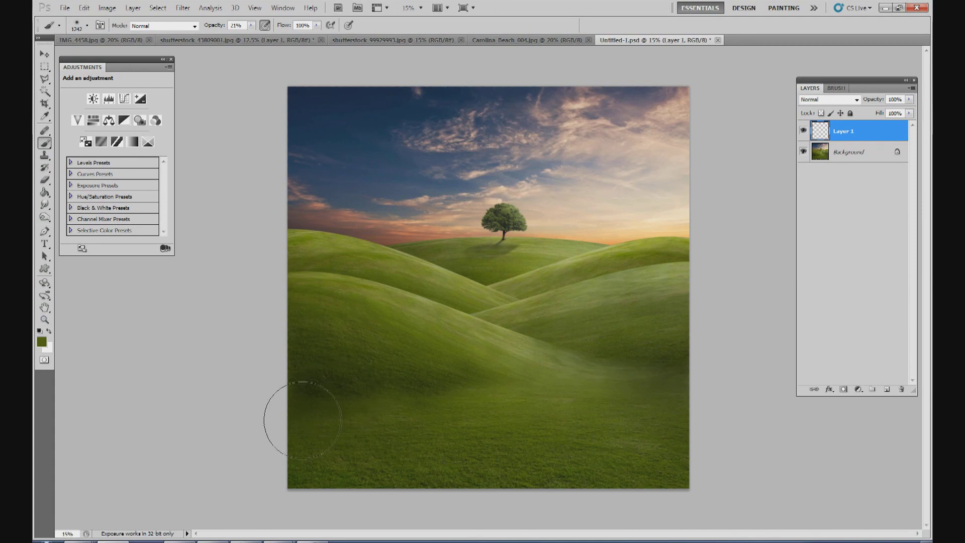
left_click(46, 343)
left_click(617, 470)
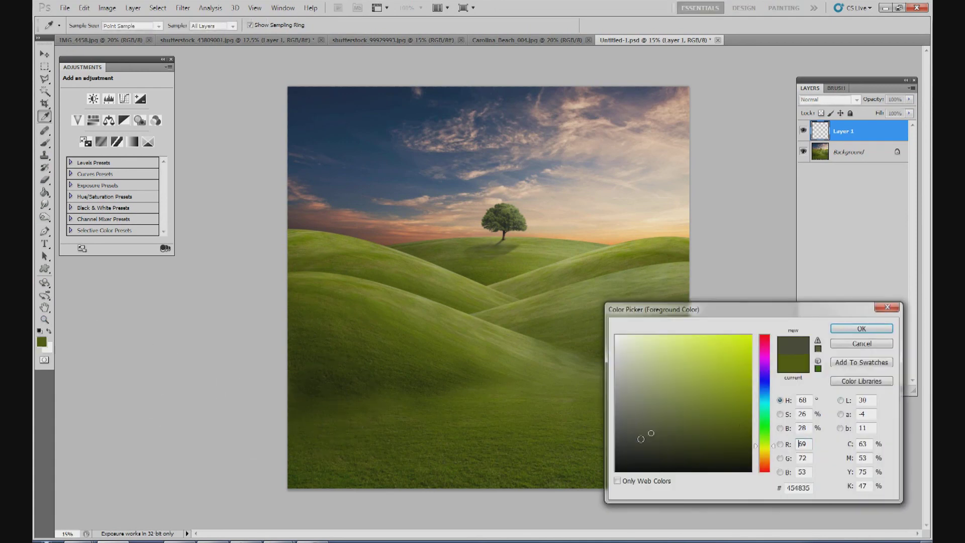
left_click(886, 328)
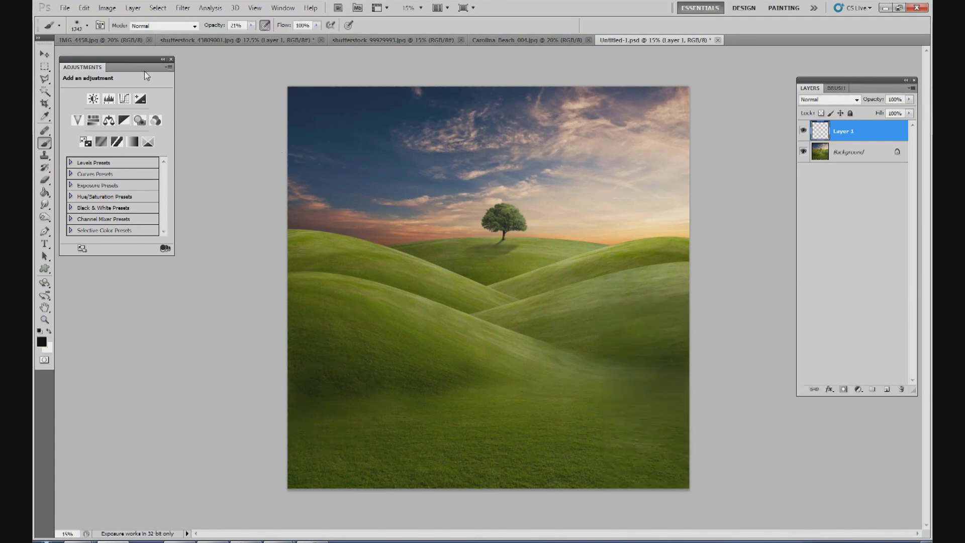
Step: Set up a small soft brush with 0% hardness and 100% opacity
left_click(87, 25)
left_click(69, 55)
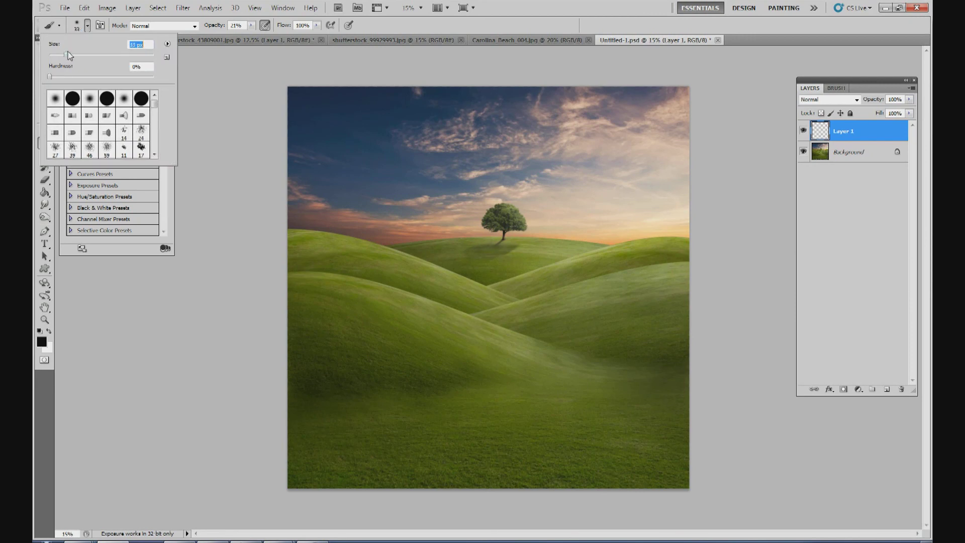
left_click(252, 25)
left_click_drag(255, 37, 305, 39)
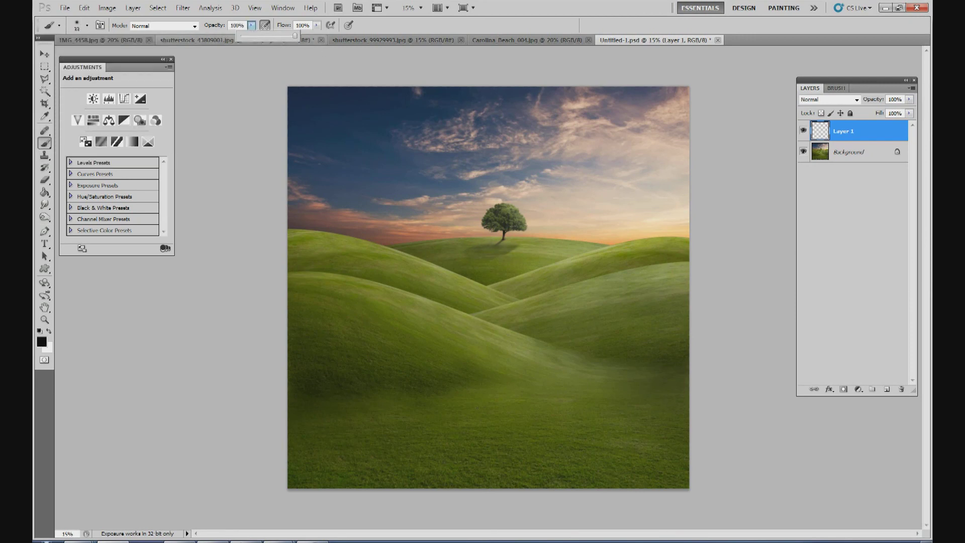
Step: Brush a winding path outline across the foreground grass on Layer 1 and close its base along the canvas edge with a 77 px brush
left_click(417, 491)
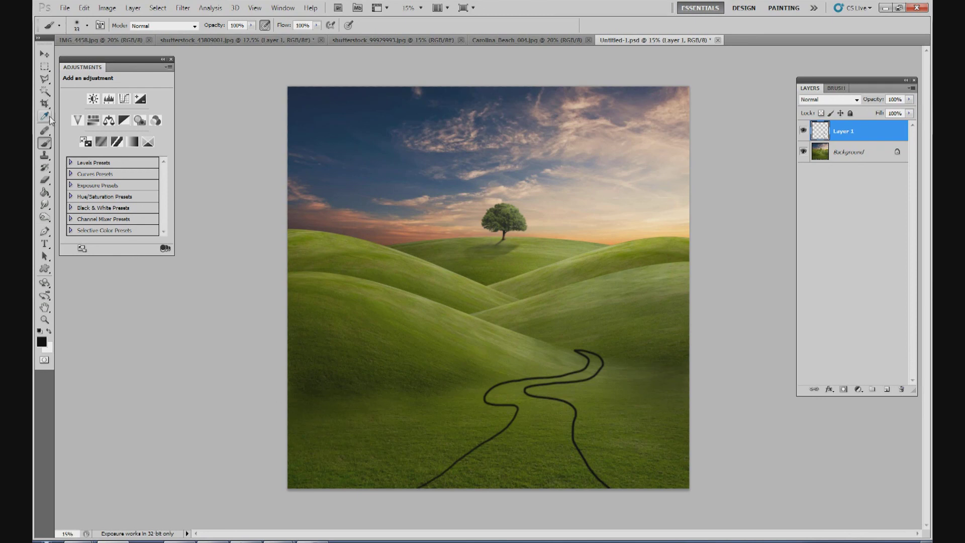
left_click(88, 29)
left_click_drag(66, 54, 89, 54)
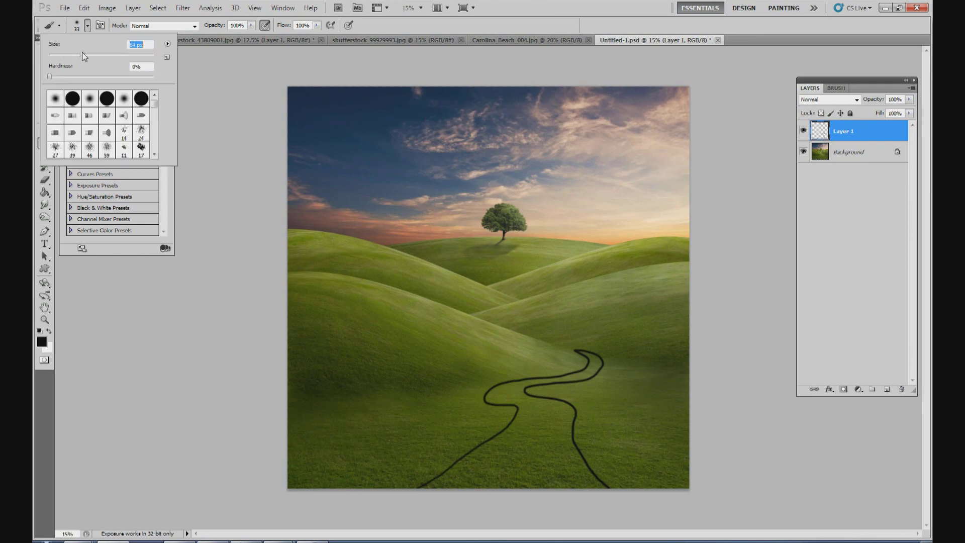
left_click(419, 492)
left_click_drag(462, 488, 568, 489)
right_click(607, 488)
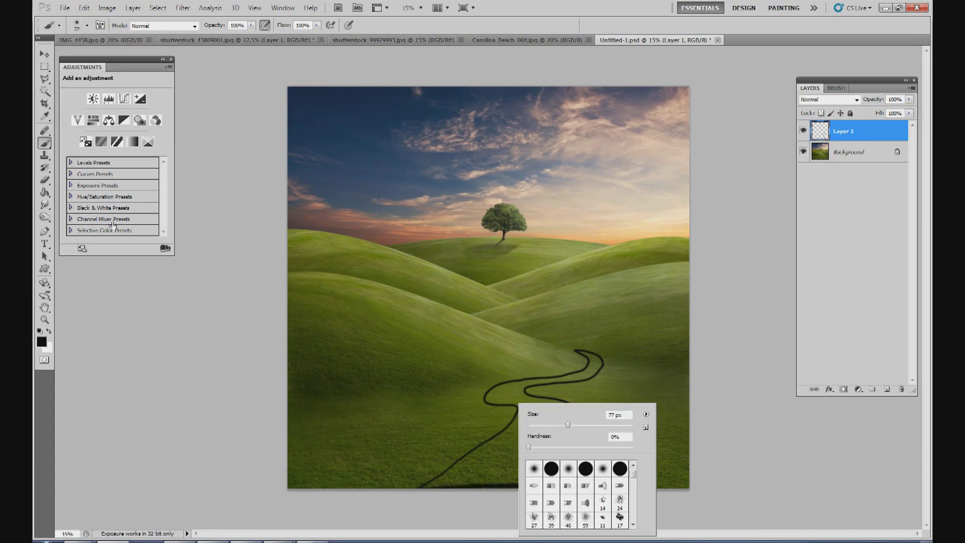
Step: Fill the inside of the path outline with the near-black foreground color and nudge the path slightly to the left
left_click(50, 195)
left_click(527, 430)
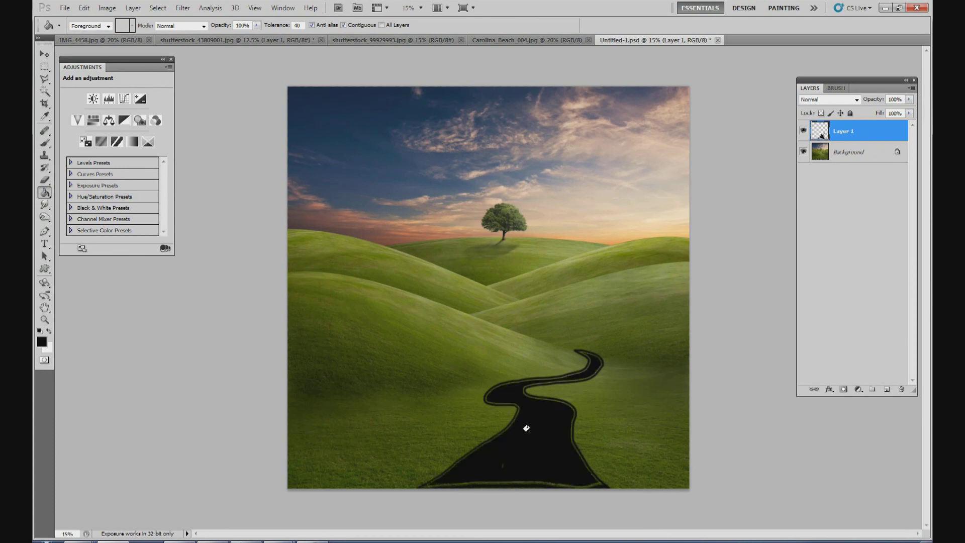
left_click(47, 54)
mouse_move(582, 401)
left_mouse_down()
mouse_move(586, 408)
mouse_move(580, 401)
left_mouse_up()
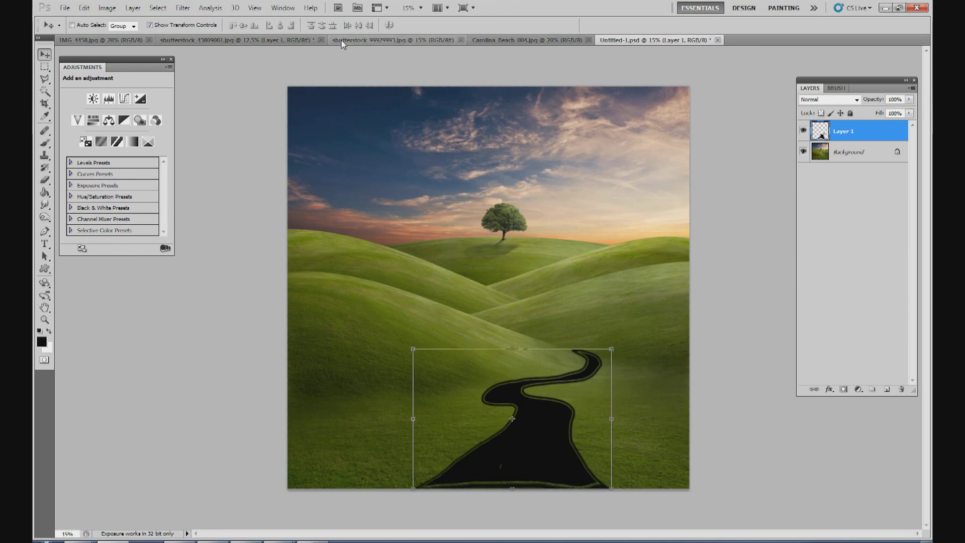
Step: Copy the stone texture from shutterstock_99929993.jpg into Untitled-1.psd, position it over the path, and clip it to the path layer
left_click(344, 40)
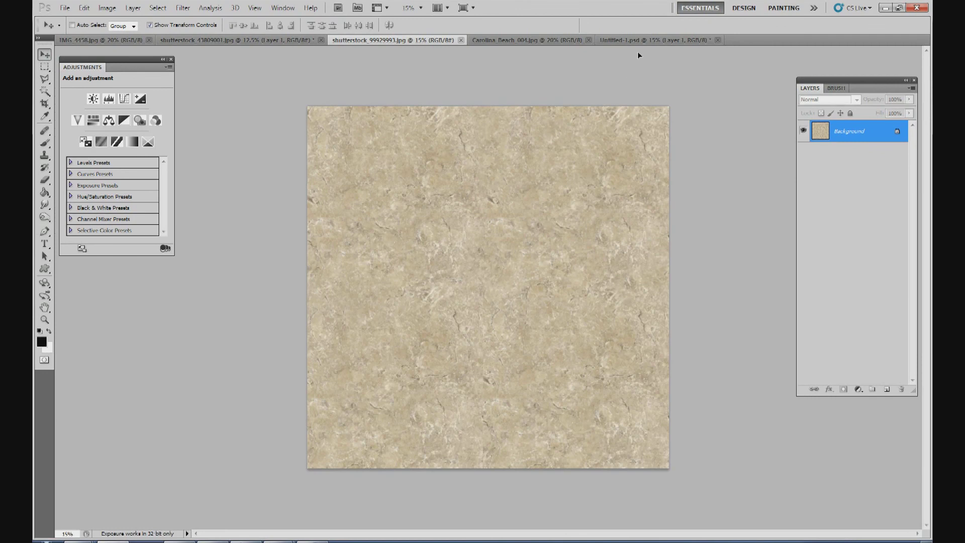
left_click_drag(641, 44, 505, 195)
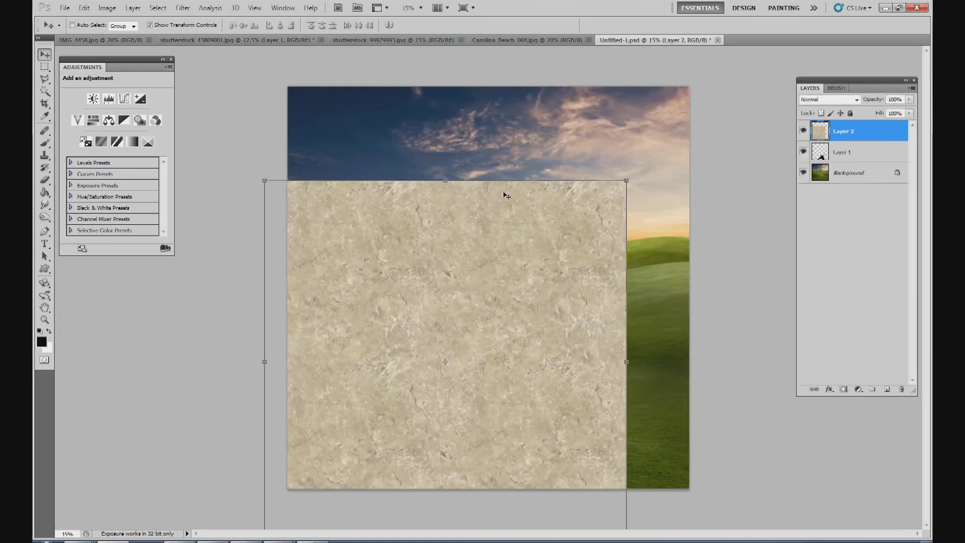
left_click_drag(529, 267, 592, 210)
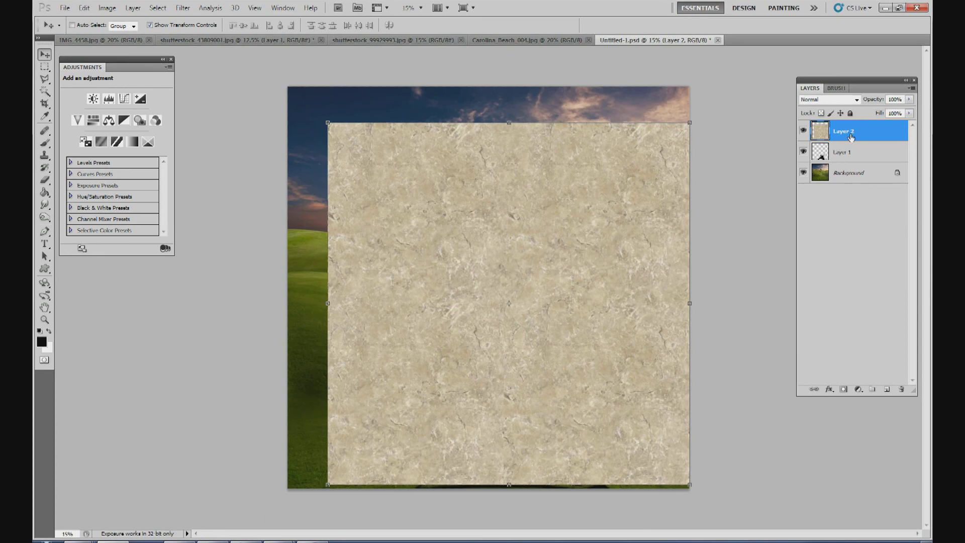
key("ctrl+alt+g")
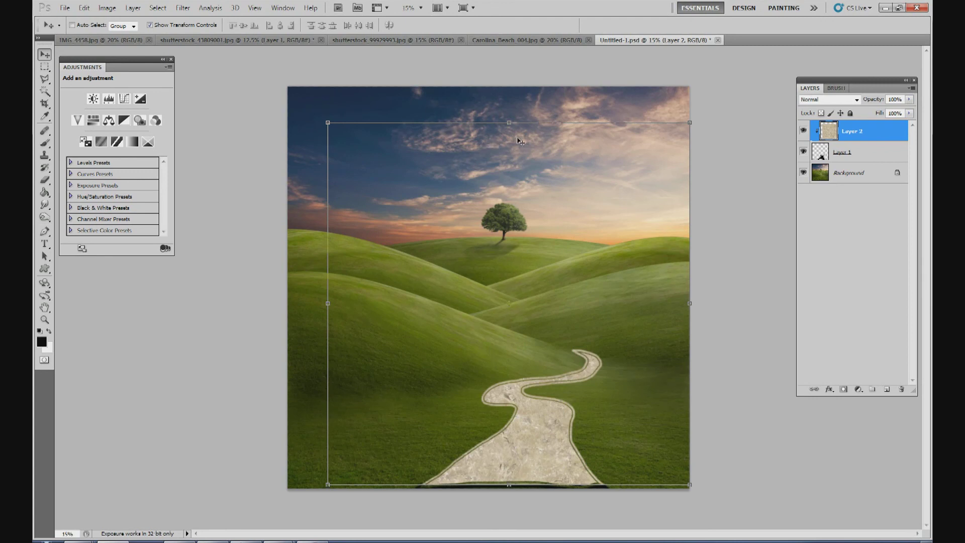
Step: Squash the stone texture to about 41% height over the path and splay its lower corners outward to match the ground's perspective
left_click_drag(511, 124, 478, 330)
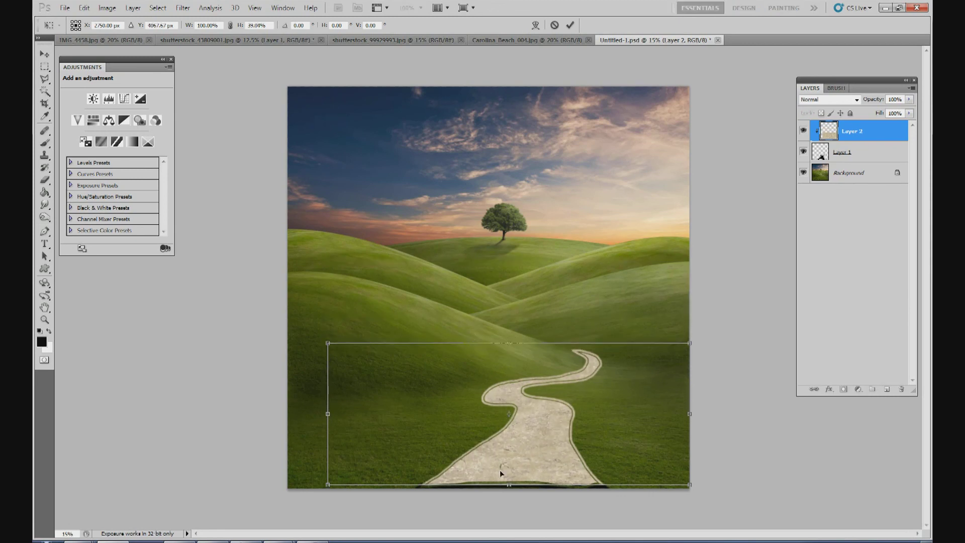
left_click_drag(513, 481, 512, 491)
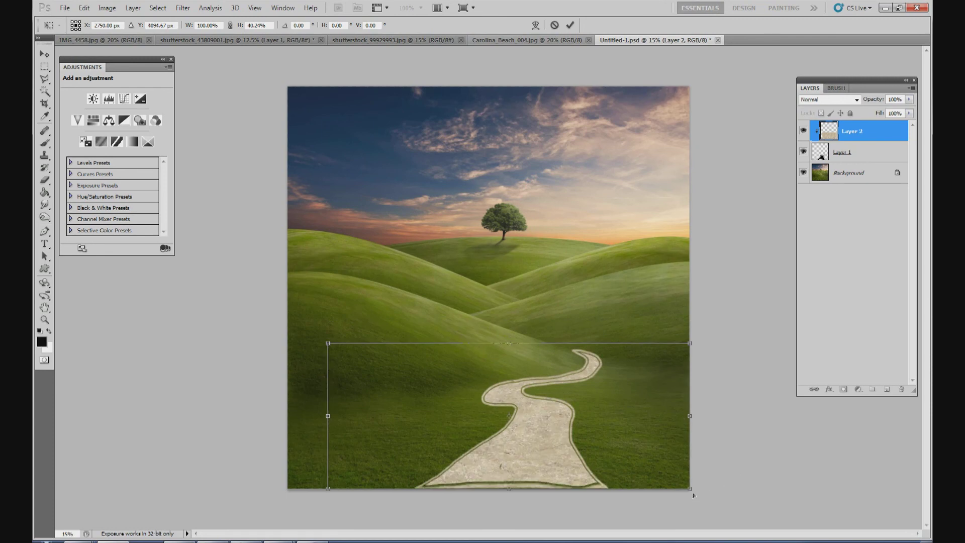
left_click_drag(690, 489, 815, 494)
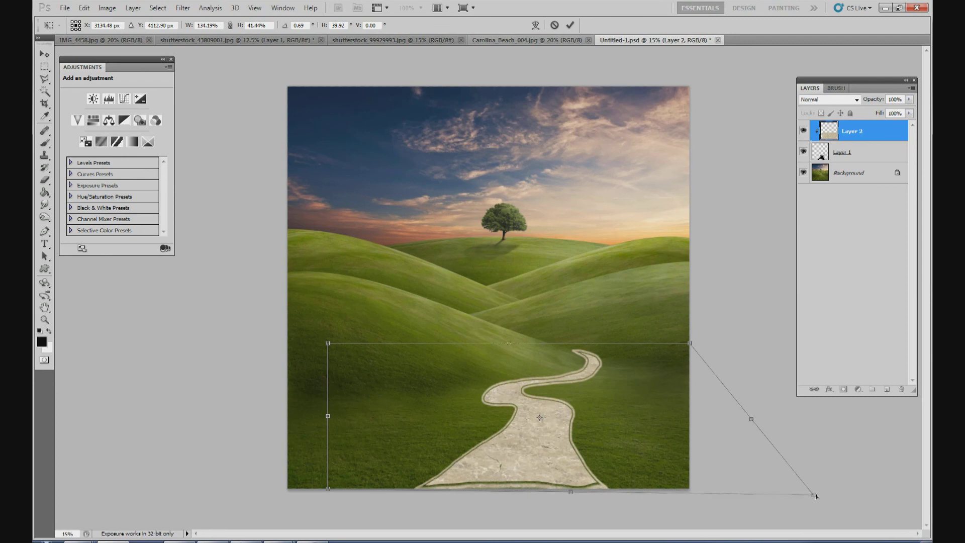
left_click_drag(329, 486, 229, 494)
left_click_drag(323, 350, 382, 349)
left_click_drag(691, 345, 675, 345)
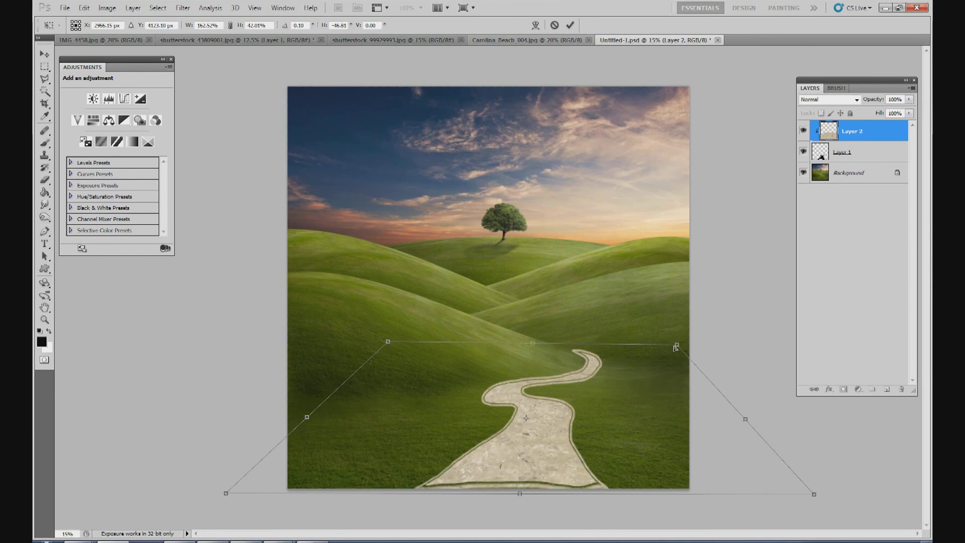
left_click_drag(521, 494, 520, 495)
left_click_drag(534, 346, 533, 349)
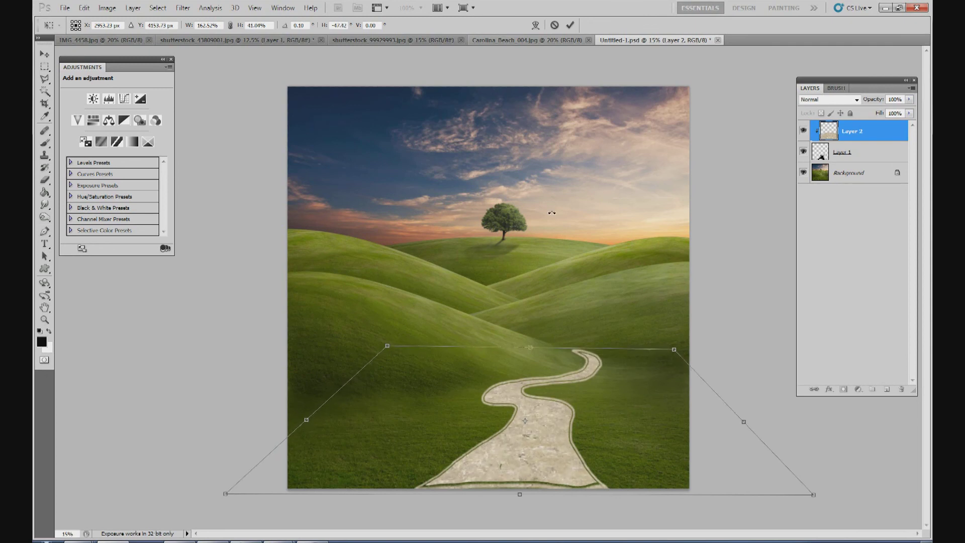
left_click(570, 24)
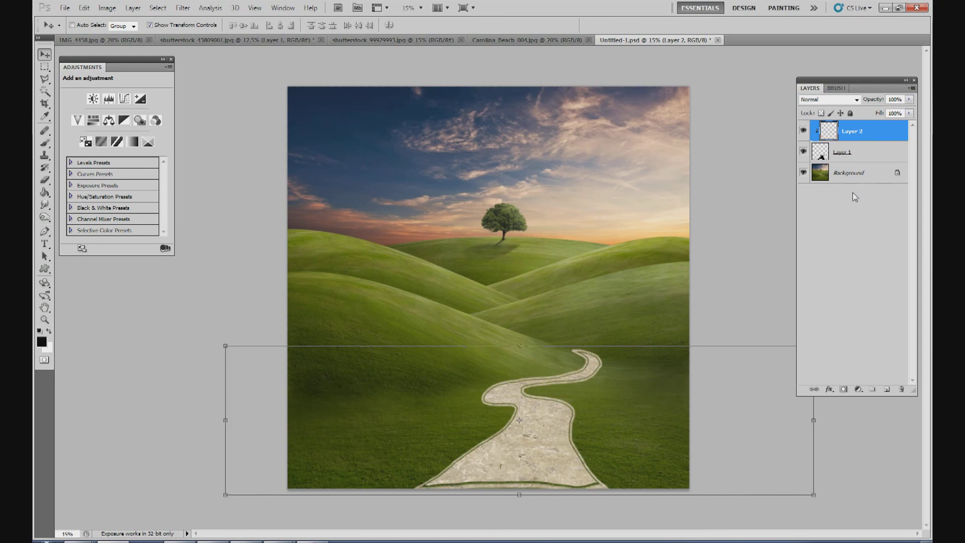
Step: Transform Layer 2 and Layer 1 together, stretching them to about 104.6% height so the path's base runs past the canvas edge
left_click(855, 172)
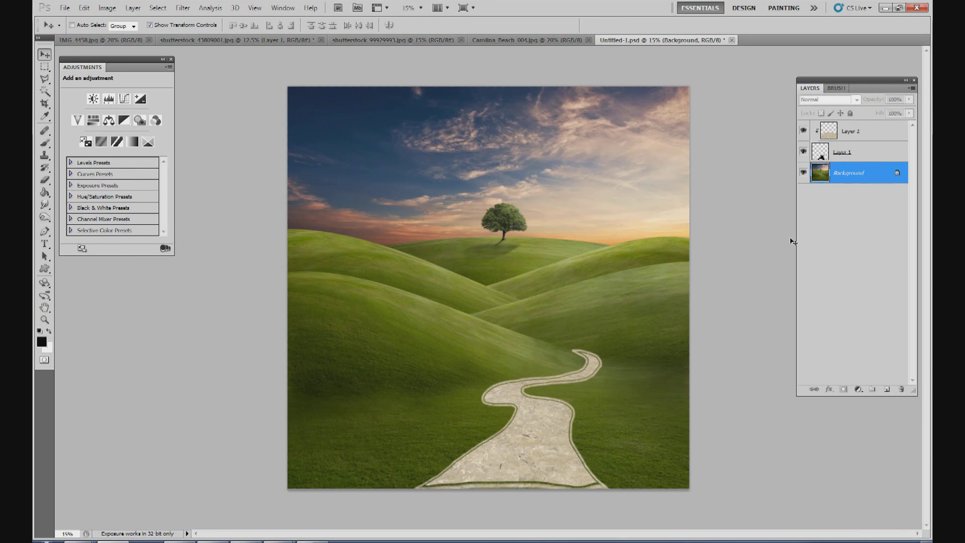
left_click(865, 128)
left_click(865, 151, "shift")
mouse_move(584, 393)
left_mouse_down()
mouse_move(588, 410)
mouse_move(576, 398)
left_mouse_up()
left_click_drag(523, 357, 520, 348)
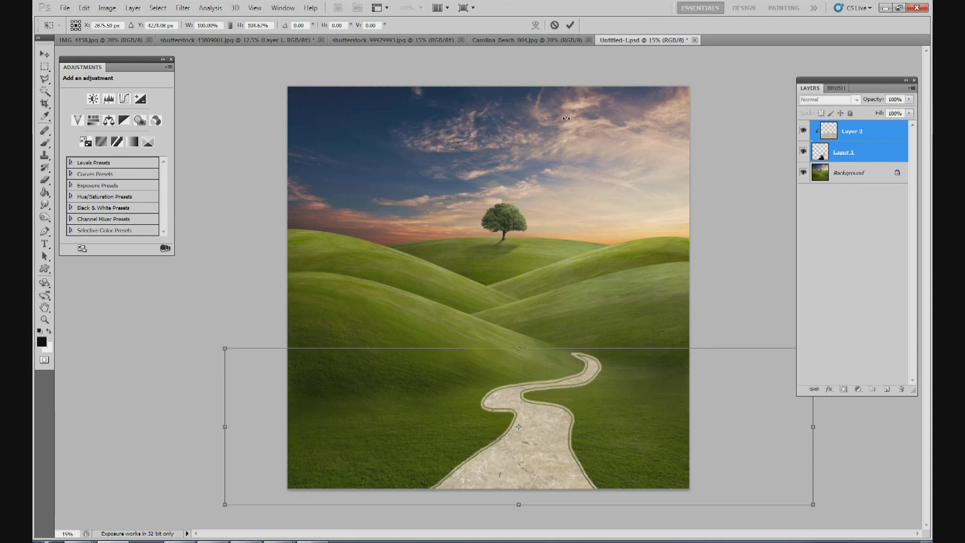
left_click(570, 24)
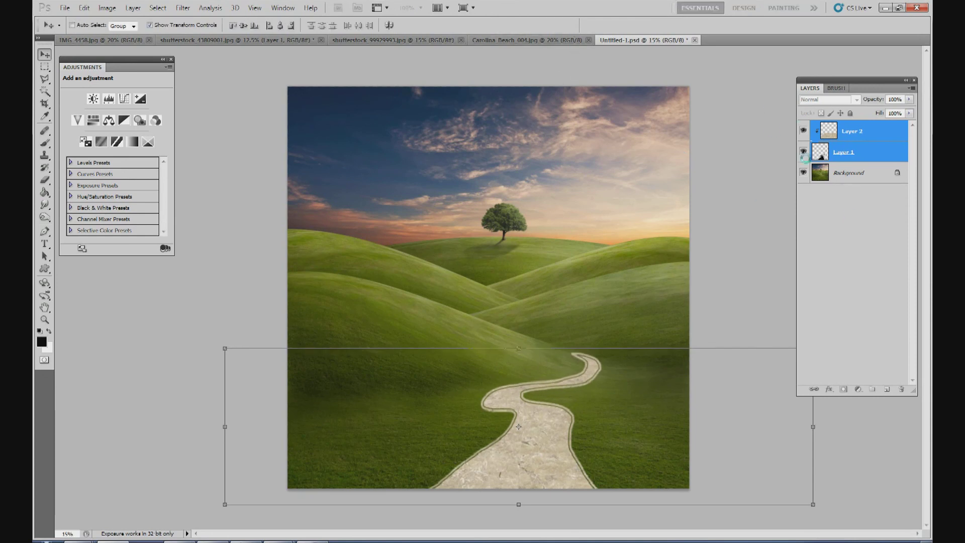
Step: Add a layer mask to Layer 1 and switch to the Brush tool
left_click(900, 145)
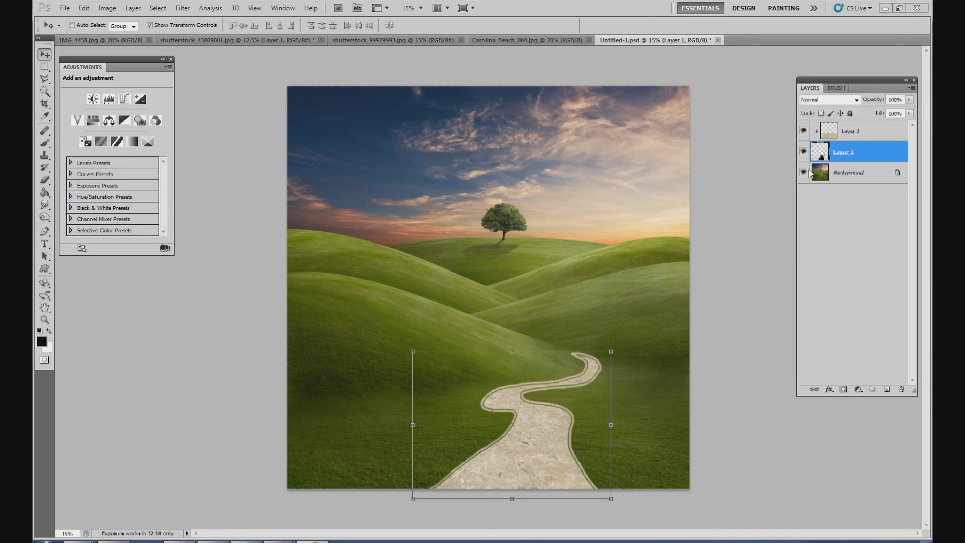
left_click(868, 155)
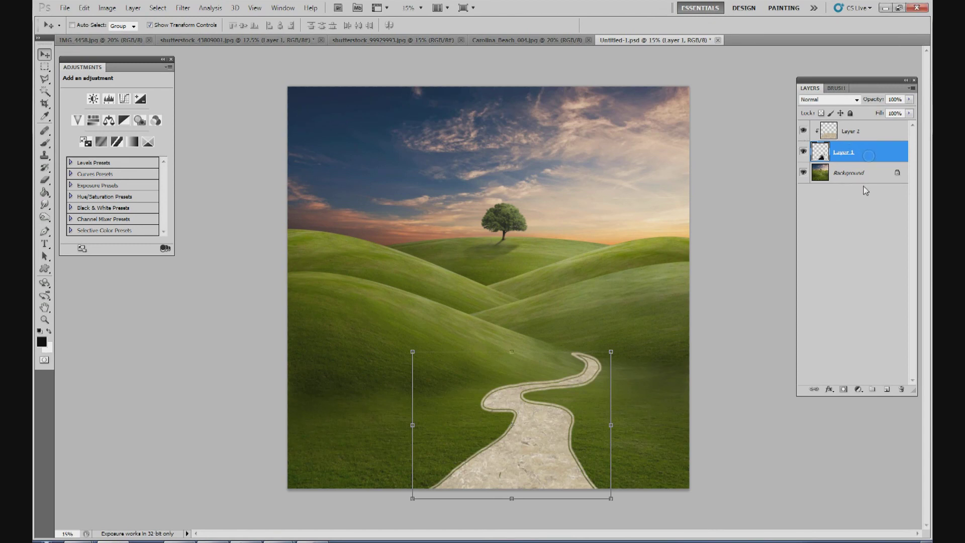
left_click(844, 389)
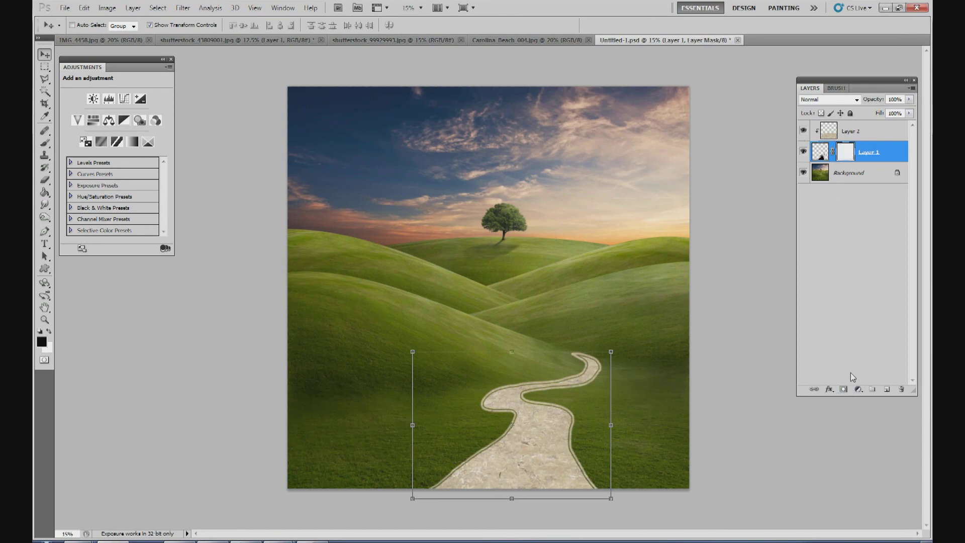
left_click(45, 144)
Step: Try to roughen the path's right edge by painting on the mask with a 40 px soft brush
left_click(88, 26)
left_click_drag(79, 59, 70, 56)
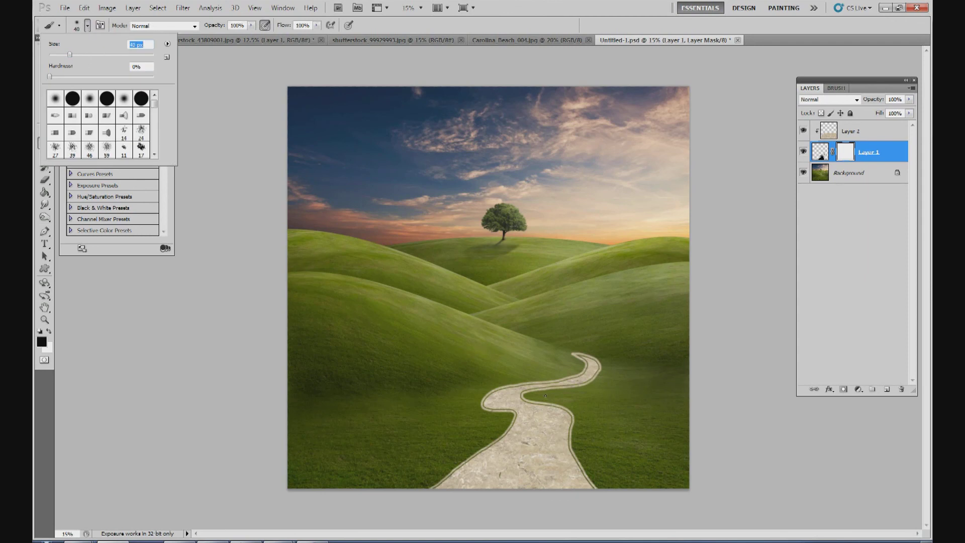
left_click_drag(563, 457, 571, 454)
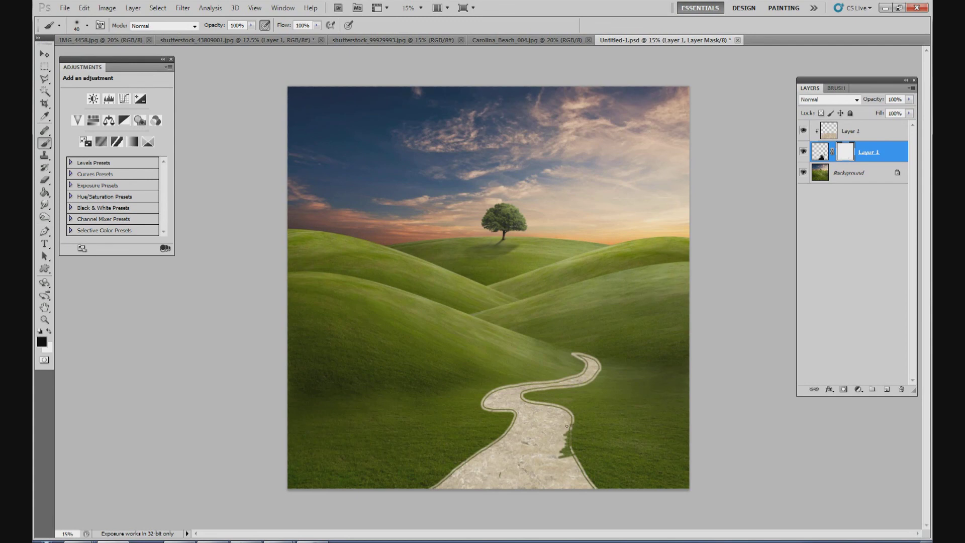
left_click_drag(577, 416, 576, 429)
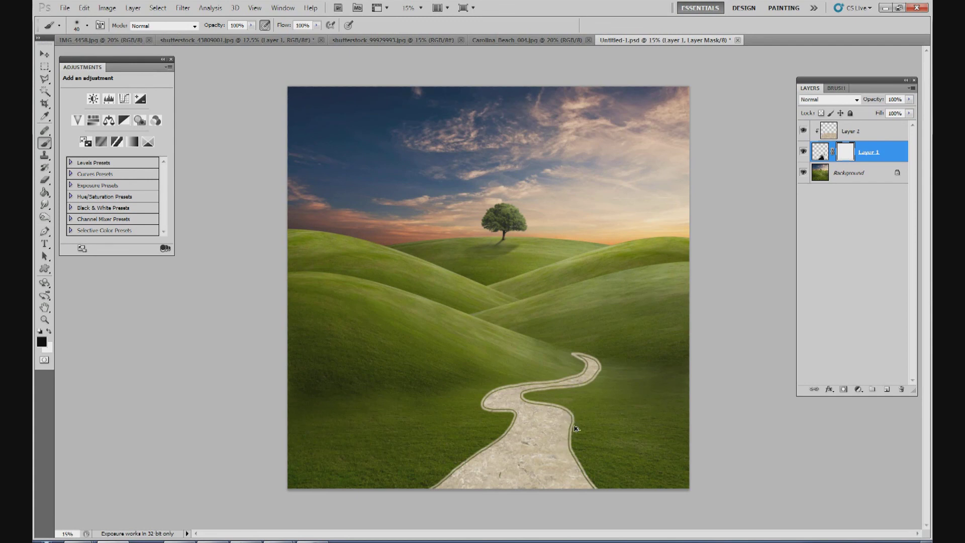
Step: Choose the 2485 px textured brush tip, reduce its size to 147 px, and create a new layer above Layer 2
left_click(87, 26)
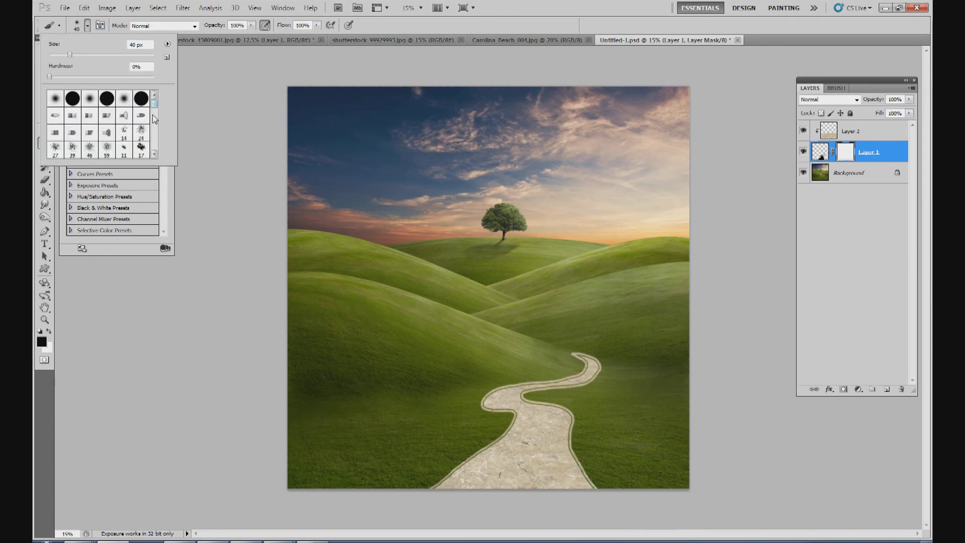
left_click(142, 132)
scroll(155, 137, "down", 3)
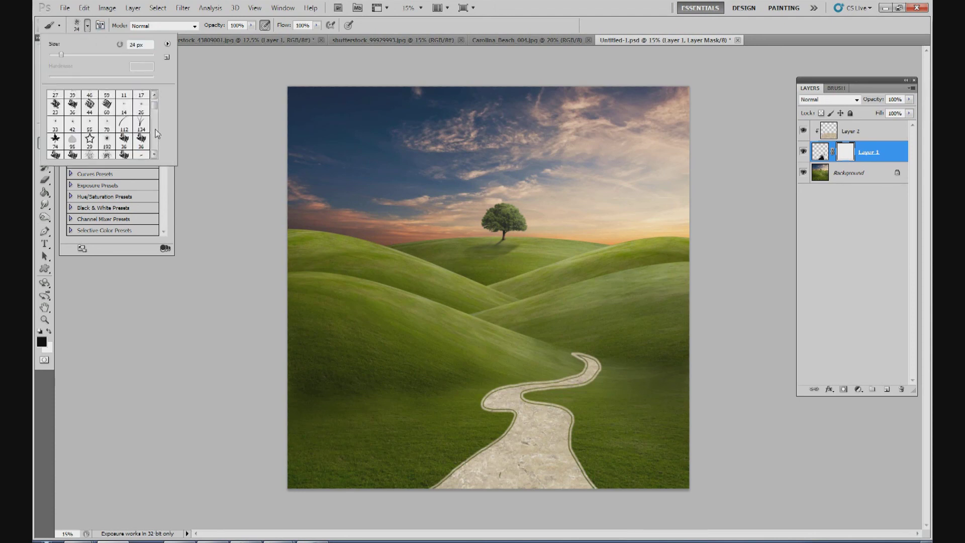
scroll(155, 138, "down", 5)
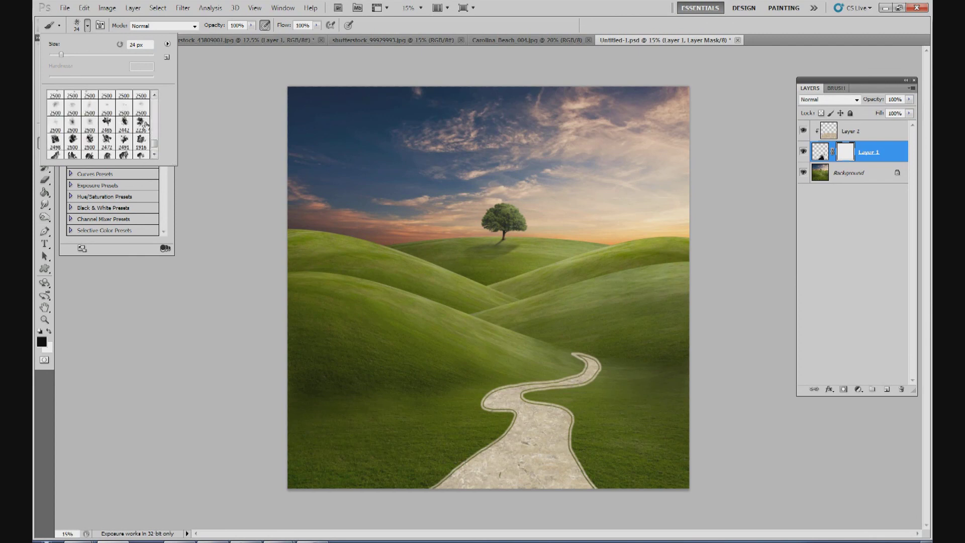
left_click(107, 124)
left_click_drag(151, 55, 113, 56)
left_click(860, 135)
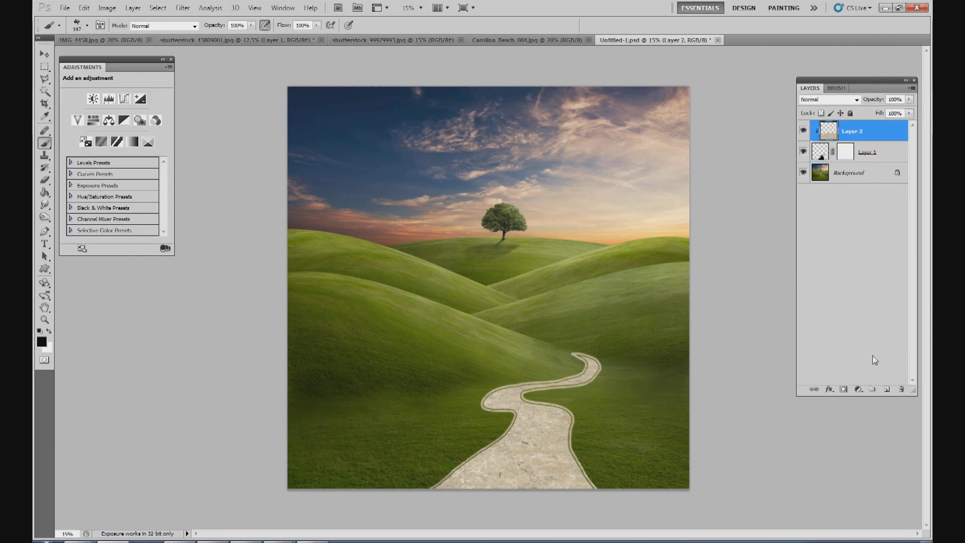
left_click(886, 389)
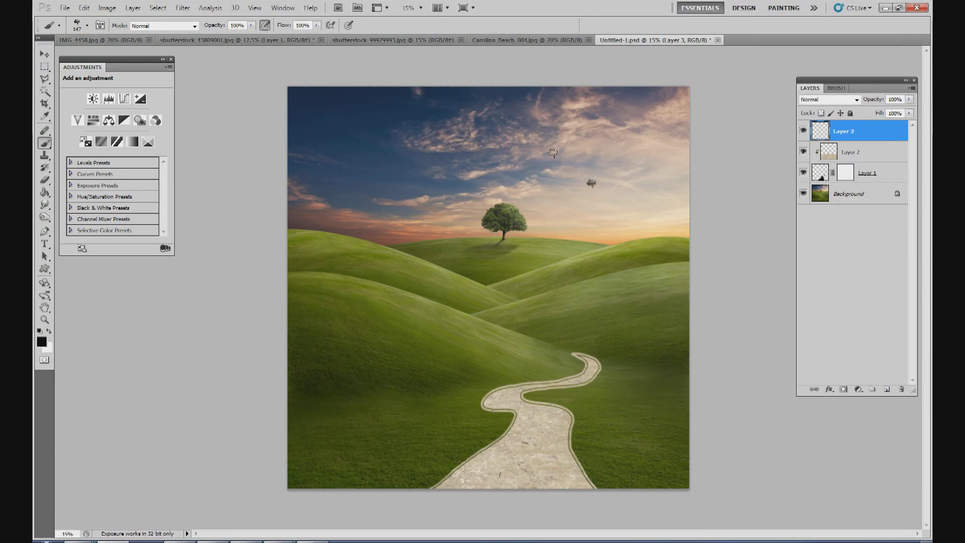
Step: Test the textured brush with a few marks in the sky near the tree and undo them
left_click(606, 195)
left_click_drag(559, 212, 597, 218)
key("ctrl+alt+z")
key("ctrl+alt+z")
key("ctrl+alt+z")
key("ctrl+alt+z")
Step: Enable Shape Dynamics for the brush with 100% size jitter and 97% angle jitter
left_click(837, 89)
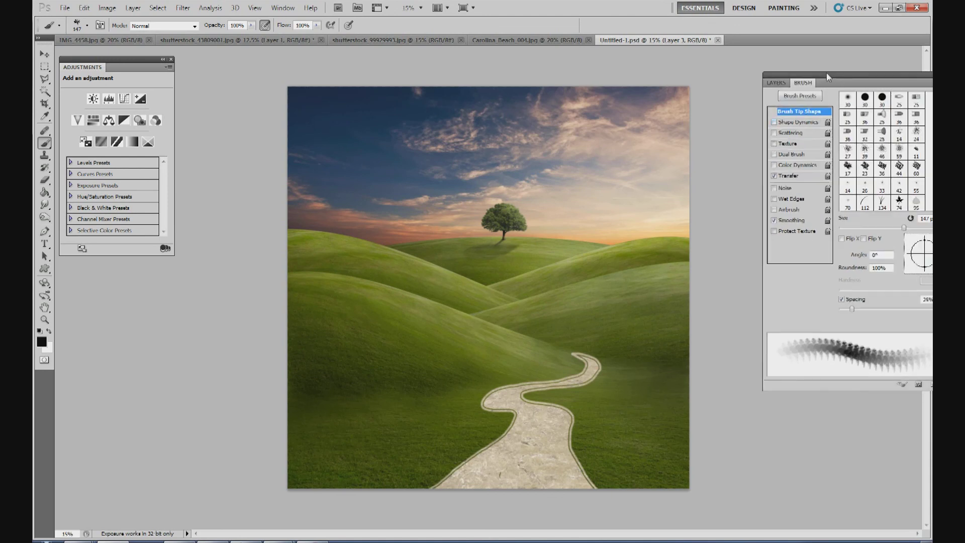
left_click_drag(827, 72, 793, 65)
left_click(767, 115)
left_click_drag(821, 97, 911, 97)
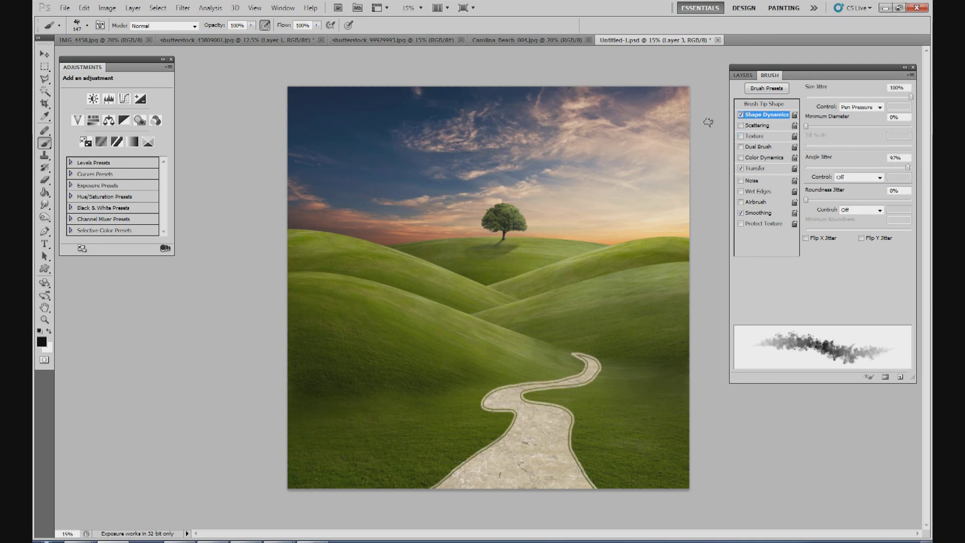
Step: Test the jittered brush with several strokes across the upper sky and undo them
left_click_drag(577, 126, 618, 211)
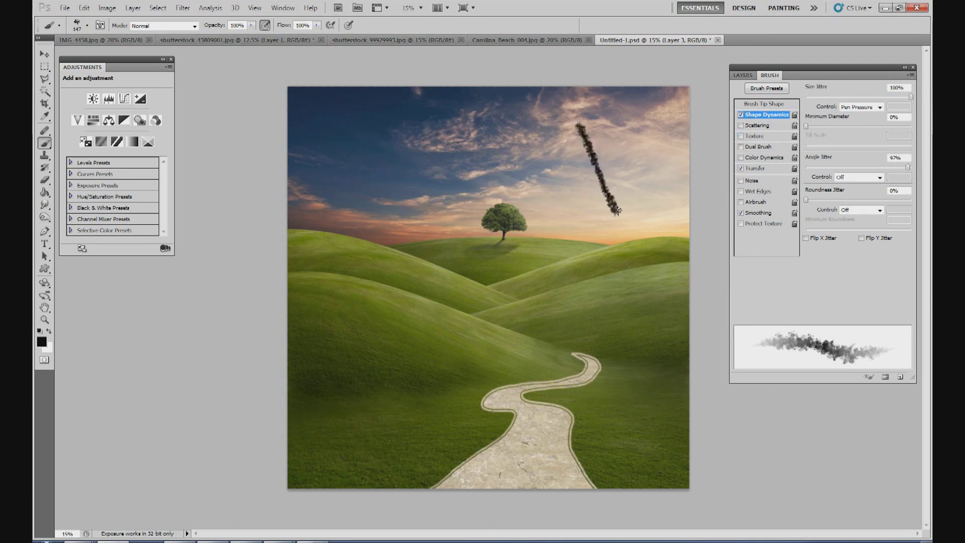
left_click_drag(609, 127, 645, 210)
mouse_move(646, 135)
left_mouse_down()
mouse_move(653, 174)
mouse_move(666, 166)
mouse_move(671, 135)
left_mouse_up()
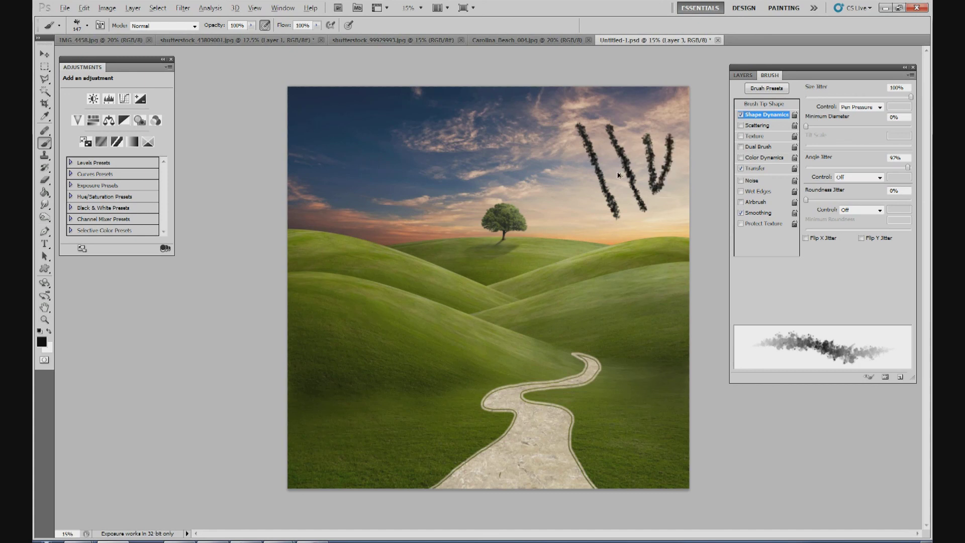
key("ctrl+alt+z")
key("ctrl+alt+z")
key("ctrl+alt+z")
Step: Target Layer 1's mask and bring the lower part of the path into view at 50% zoom
left_click(743, 76)
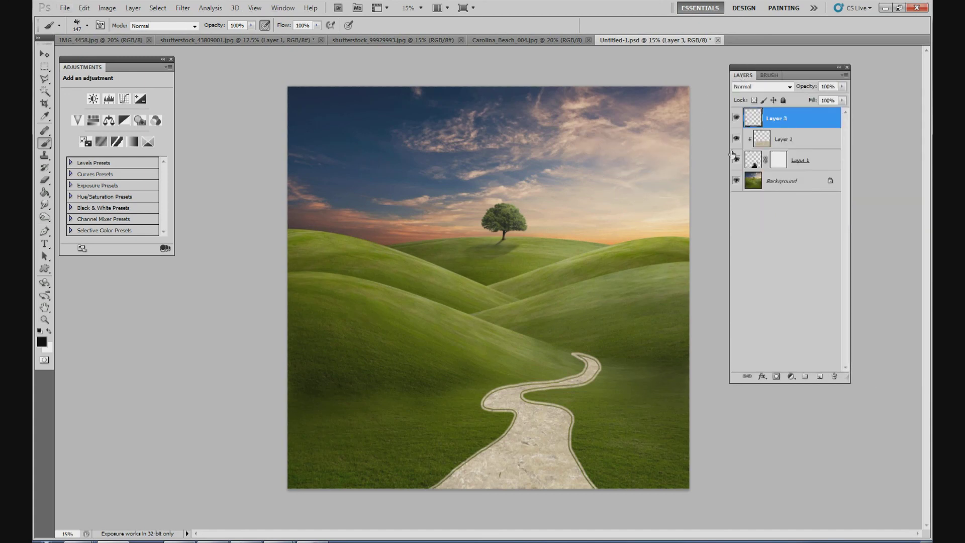
left_click(779, 159)
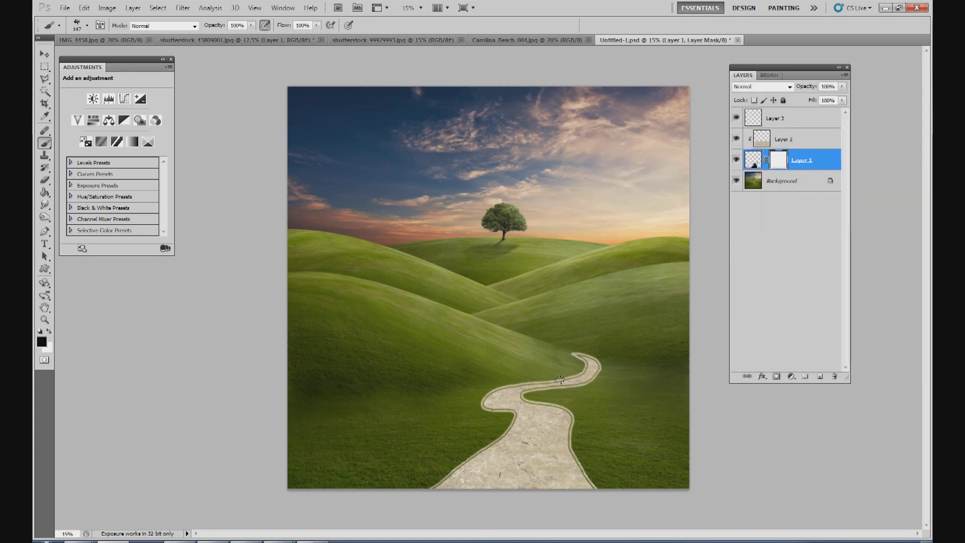
left_click(421, 8)
left_click(419, 34)
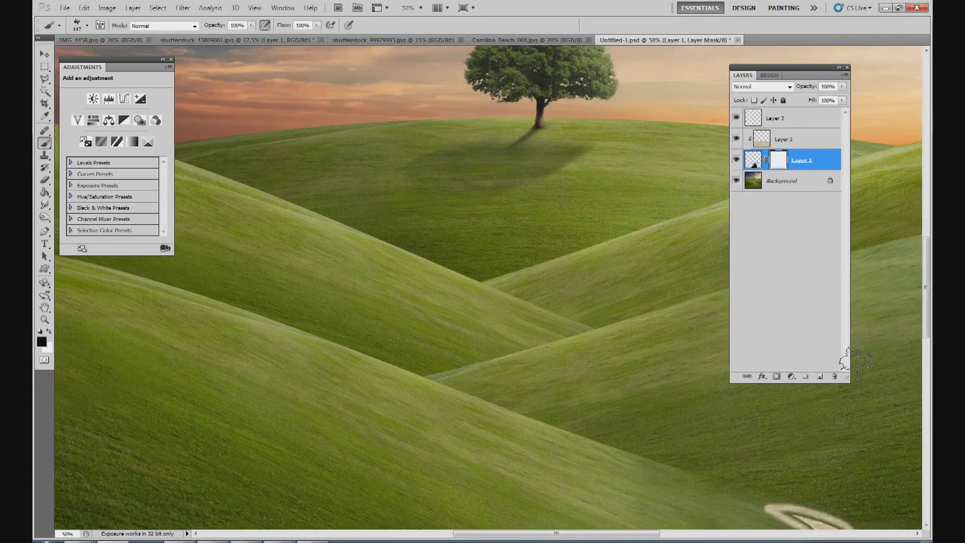
left_click_drag(926, 320, 925, 444)
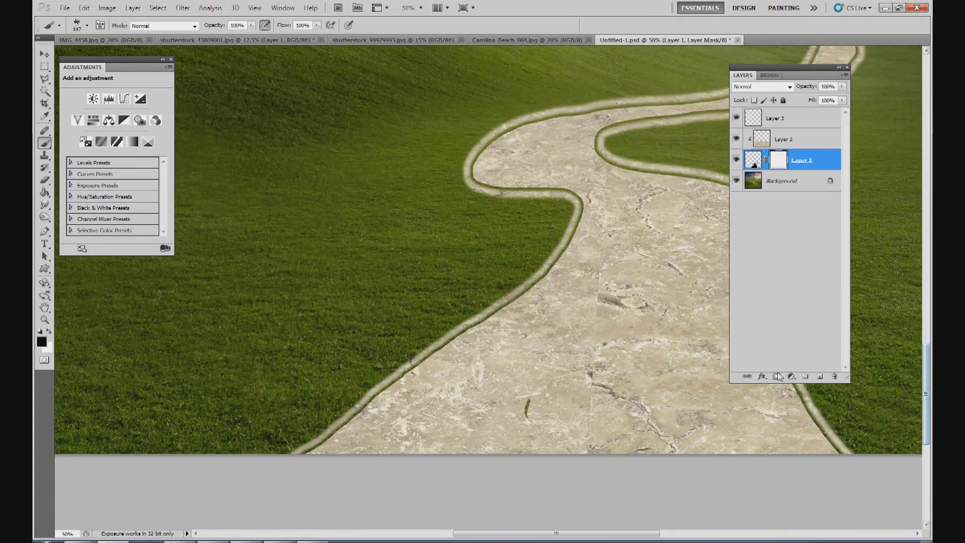
Step: Try painting a dark textured stroke on Layer 2 along the path's lower-left edge and undo it
left_click(787, 141)
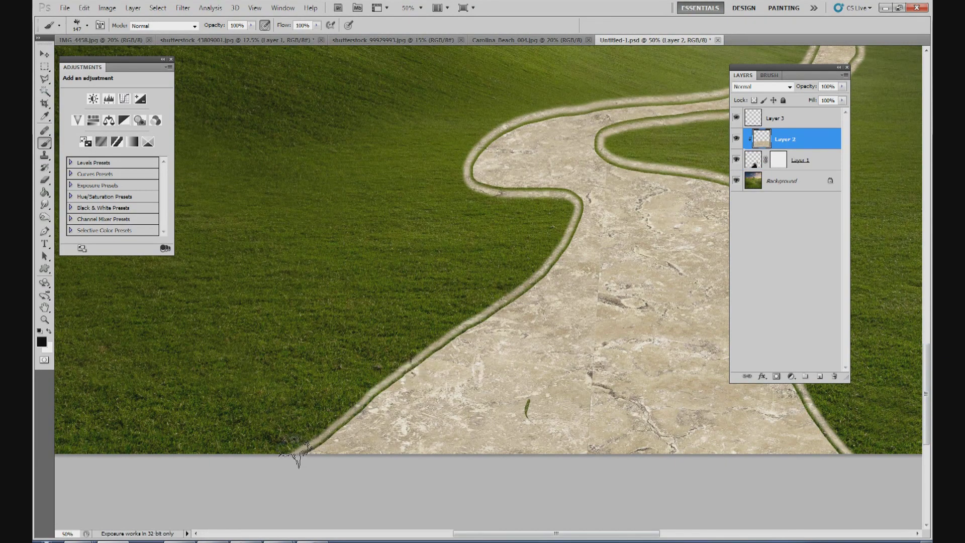
mouse_move(304, 448)
left_mouse_down()
mouse_move(344, 415)
mouse_move(306, 440)
mouse_move(343, 429)
mouse_move(366, 402)
left_mouse_up()
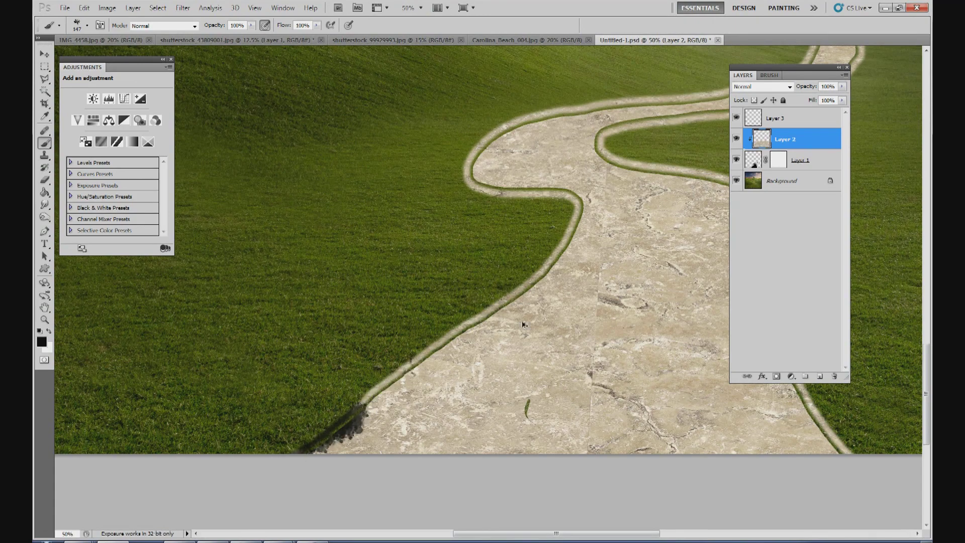
key("ctrl+alt+z")
key("ctrl+alt+z")
key("ctrl+alt+z")
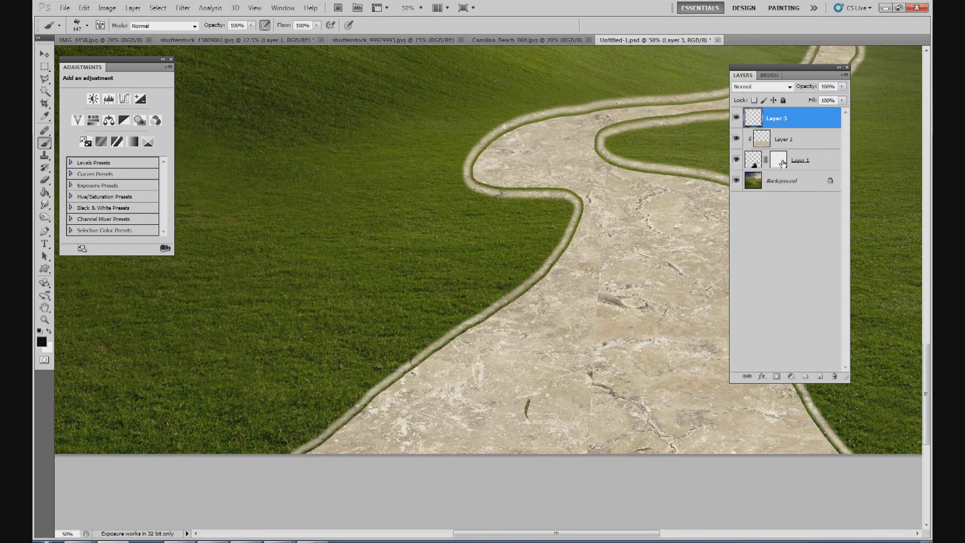
Step: On Layer 1's mask, paint away the pale border along both edges of the path's wide foreground section with the textured brush
left_click(781, 162)
mouse_move(307, 409)
left_mouse_down()
mouse_move(317, 432)
mouse_move(300, 443)
mouse_move(330, 435)
mouse_move(325, 425)
mouse_move(327, 435)
mouse_move(344, 422)
mouse_move(344, 407)
mouse_move(355, 417)
mouse_move(353, 406)
mouse_move(308, 439)
mouse_move(375, 398)
mouse_move(378, 382)
mouse_move(419, 358)
mouse_move(425, 349)
mouse_move(404, 357)
mouse_move(449, 315)
mouse_move(428, 347)
mouse_move(466, 320)
mouse_move(494, 315)
mouse_move(561, 249)
left_mouse_up()
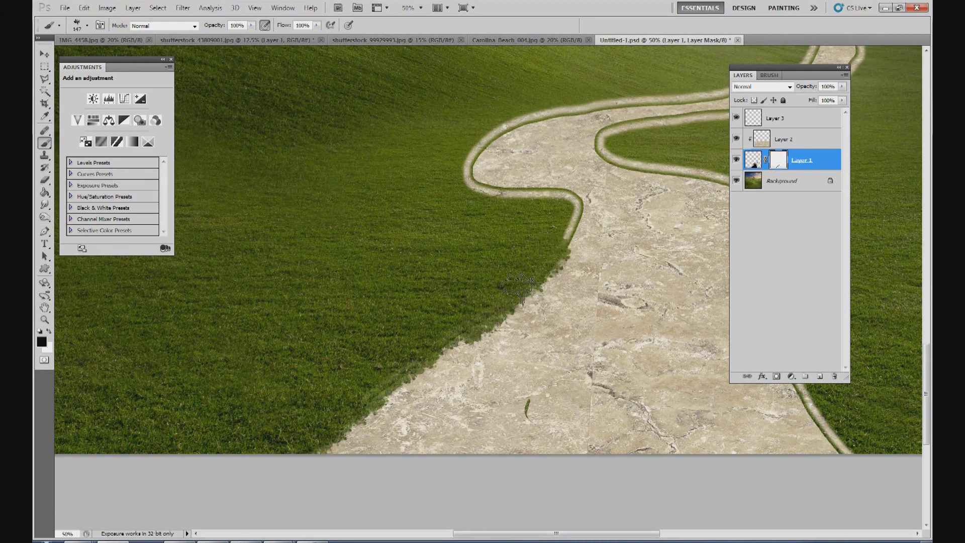
left_click_drag(556, 533, 603, 532)
mouse_move(618, 223)
left_mouse_down()
mouse_move(602, 335)
mouse_move(624, 341)
mouse_move(649, 375)
mouse_move(644, 361)
mouse_move(623, 368)
mouse_move(654, 392)
mouse_move(668, 439)
mouse_move(699, 445)
left_mouse_up()
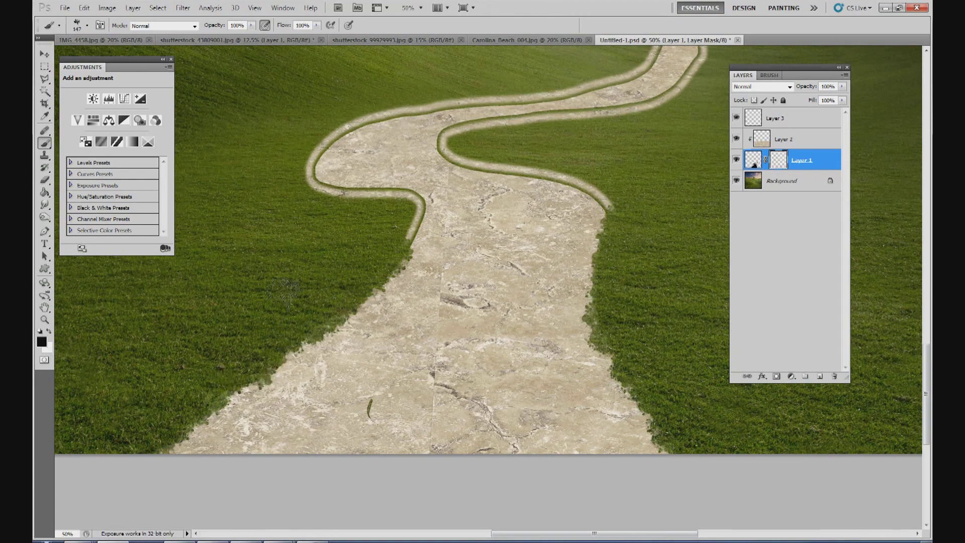
Step: Reduce the brush to 74 px and mask out the border around the path's left bend and the inner curve opposite it
left_click(88, 25)
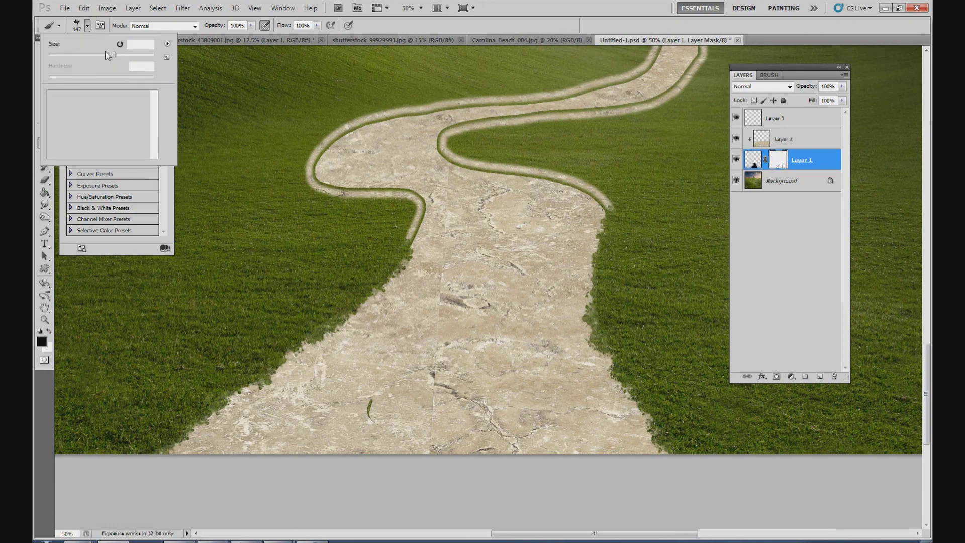
left_click_drag(104, 52, 87, 53)
left_click(400, 235)
mouse_move(401, 235)
left_mouse_down()
mouse_move(422, 203)
mouse_move(411, 195)
mouse_move(418, 198)
mouse_move(389, 194)
mouse_move(404, 191)
mouse_move(347, 194)
mouse_move(310, 175)
mouse_move(324, 139)
mouse_move(381, 113)
left_mouse_up()
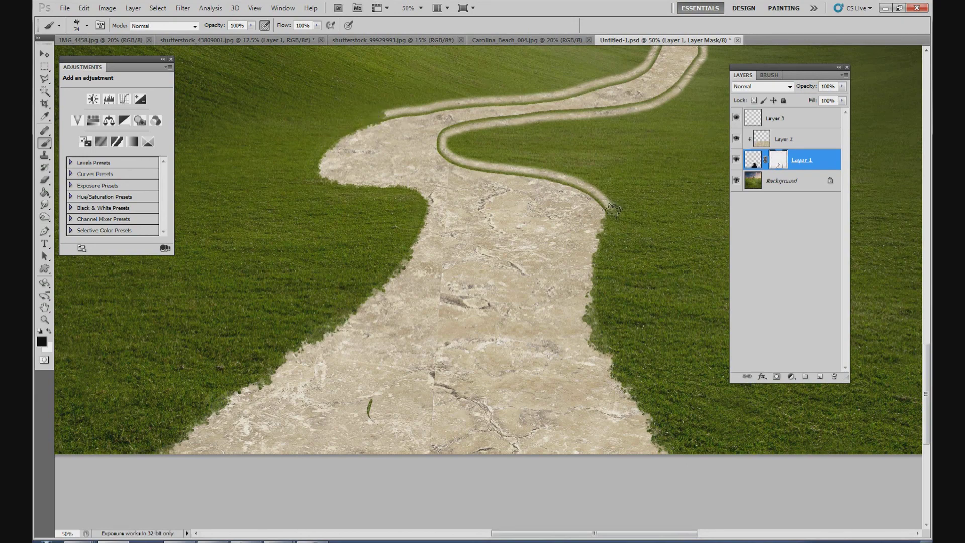
mouse_move(614, 201)
left_mouse_down()
mouse_move(564, 174)
mouse_move(489, 161)
mouse_move(486, 170)
mouse_move(448, 145)
left_mouse_up()
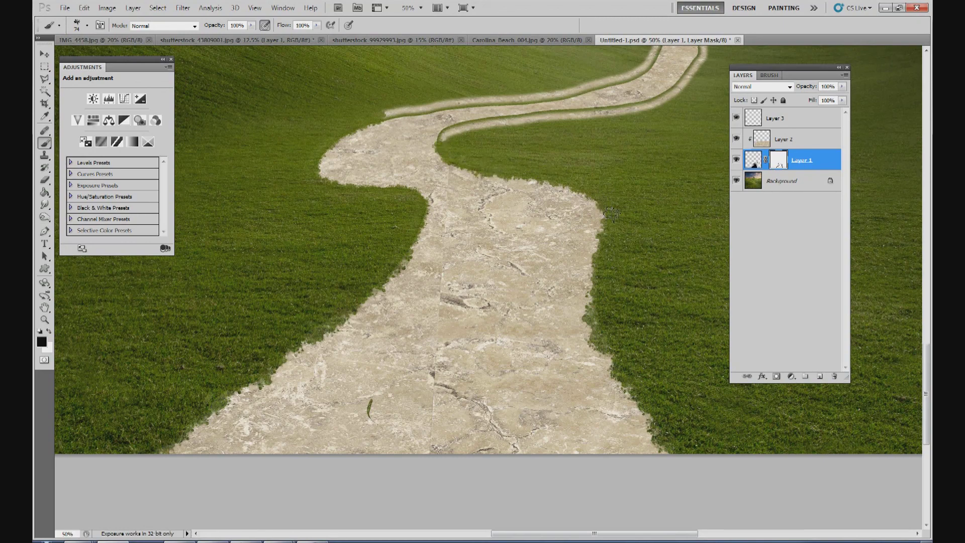
left_click_drag(602, 198, 603, 214)
left_click_drag(448, 141, 453, 132)
Step: Shrink the brush further and mask out the border on both sides of the narrow middle stretch of the path
left_click(87, 25)
left_click_drag(89, 53, 78, 56)
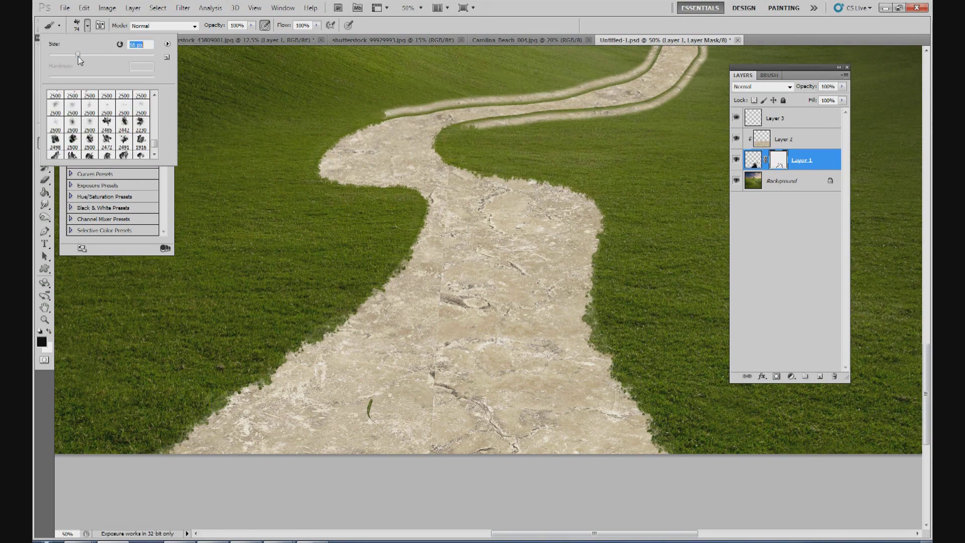
key("Return")
scroll(401, 220, "up", 3)
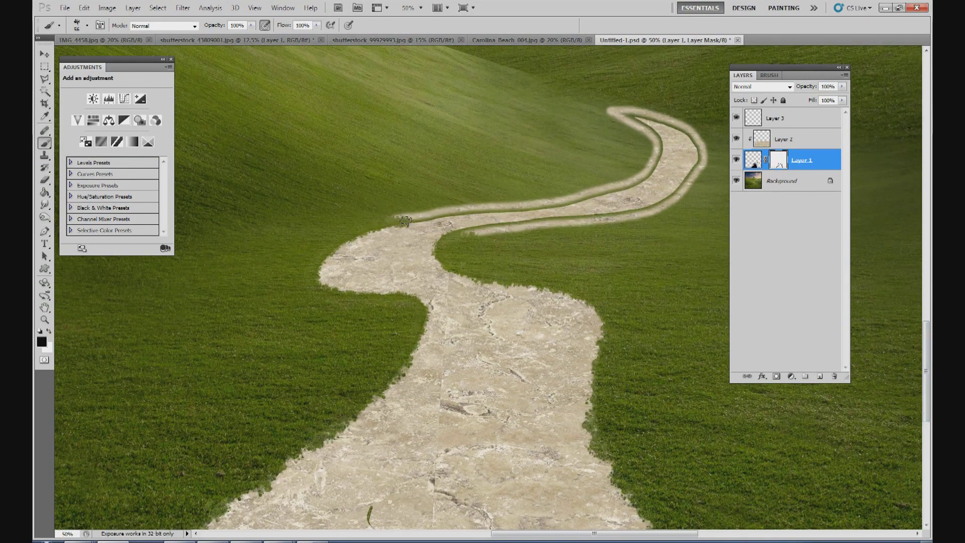
mouse_move(415, 212)
left_mouse_down()
mouse_move(396, 220)
mouse_move(490, 206)
mouse_move(473, 208)
mouse_move(487, 207)
mouse_move(480, 234)
mouse_move(459, 233)
mouse_move(606, 224)
left_mouse_up()
left_click_drag(651, 210, 694, 174)
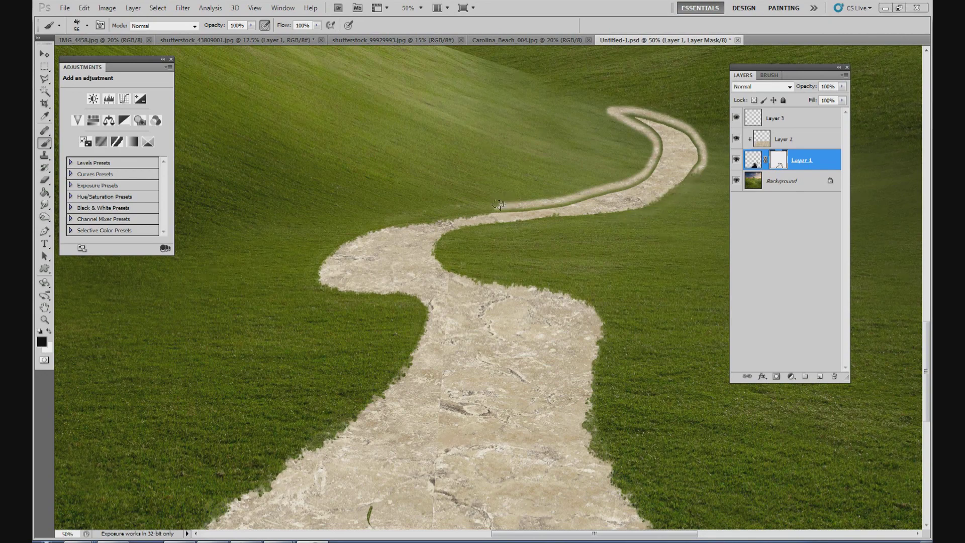
mouse_move(498, 204)
left_mouse_down()
mouse_move(553, 202)
mouse_move(583, 197)
mouse_move(543, 200)
mouse_move(595, 194)
mouse_move(533, 203)
mouse_move(627, 180)
left_mouse_up()
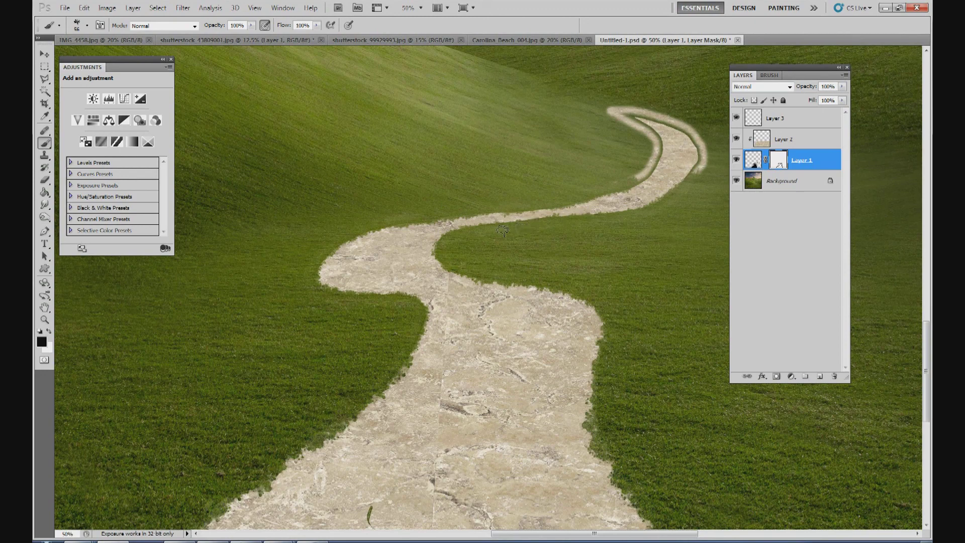
Step: Set the brush size to 29 px, mask out the border around the path's far end, and thin the edges of its last bend
left_click(87, 25)
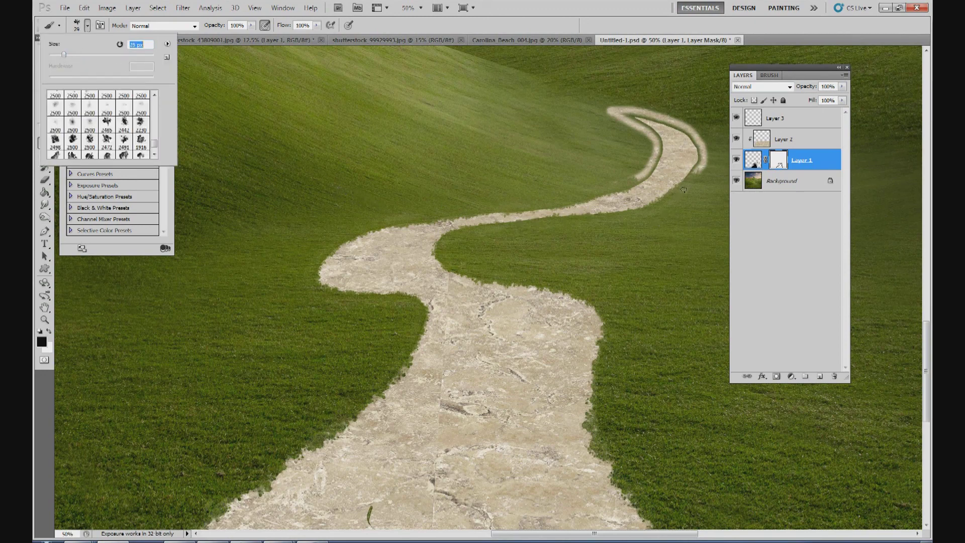
key("Return")
mouse_move(693, 172)
left_mouse_down()
mouse_move(704, 143)
mouse_move(669, 121)
left_mouse_up()
mouse_move(646, 168)
left_mouse_down()
mouse_move(629, 181)
mouse_move(653, 170)
mouse_move(658, 140)
mouse_move(631, 120)
mouse_move(613, 124)
mouse_move(620, 104)
mouse_move(607, 112)
mouse_move(655, 141)
mouse_move(638, 129)
mouse_move(634, 105)
left_mouse_up()
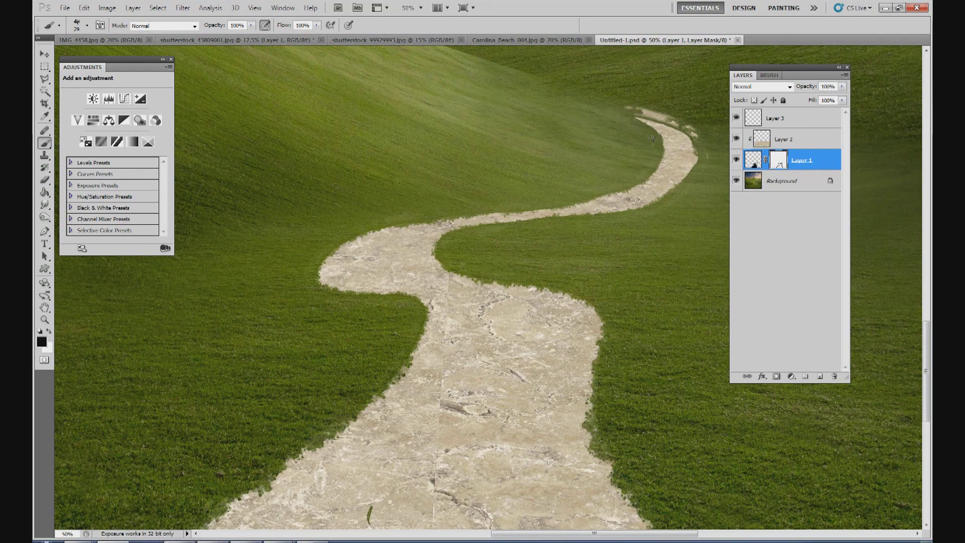
mouse_move(658, 163)
left_mouse_down()
mouse_move(665, 139)
mouse_move(701, 140)
mouse_move(684, 180)
left_mouse_up()
mouse_move(699, 143)
left_mouse_down()
mouse_move(680, 194)
mouse_move(703, 160)
mouse_move(699, 139)
mouse_move(627, 107)
mouse_move(692, 124)
left_mouse_up()
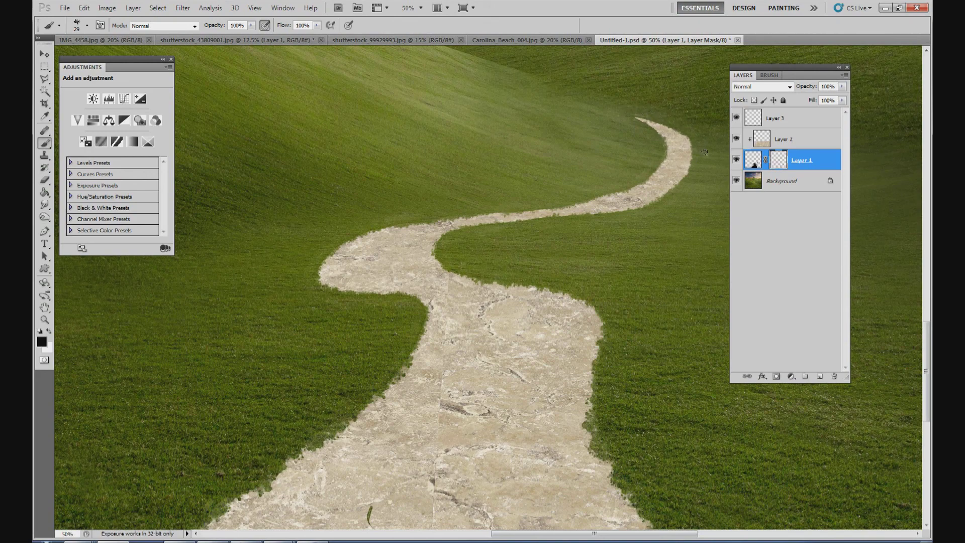
mouse_move(697, 155)
left_mouse_down()
mouse_move(690, 141)
mouse_move(689, 163)
mouse_move(671, 191)
left_mouse_up()
mouse_move(625, 191)
left_mouse_down()
mouse_move(584, 201)
mouse_move(664, 163)
left_mouse_up()
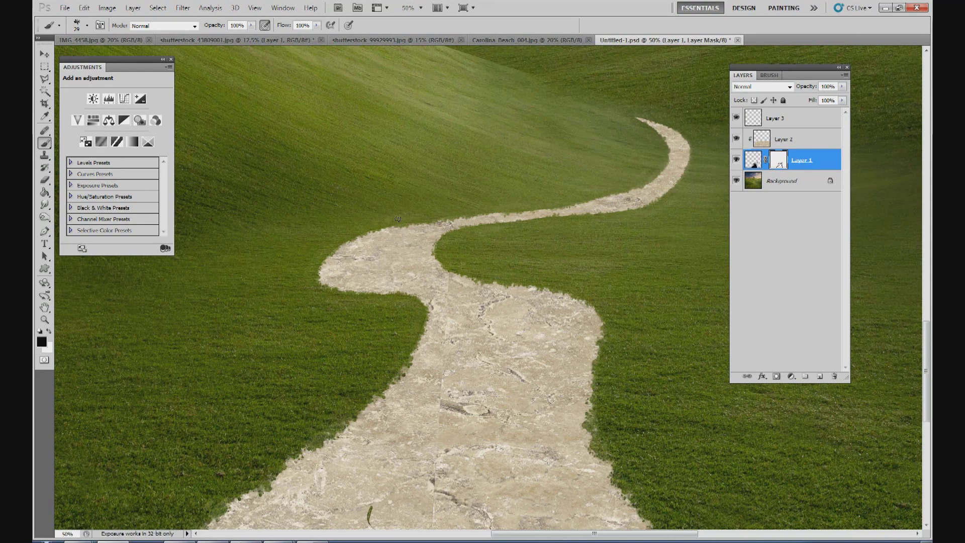
left_click(421, 8)
left_click(422, 26)
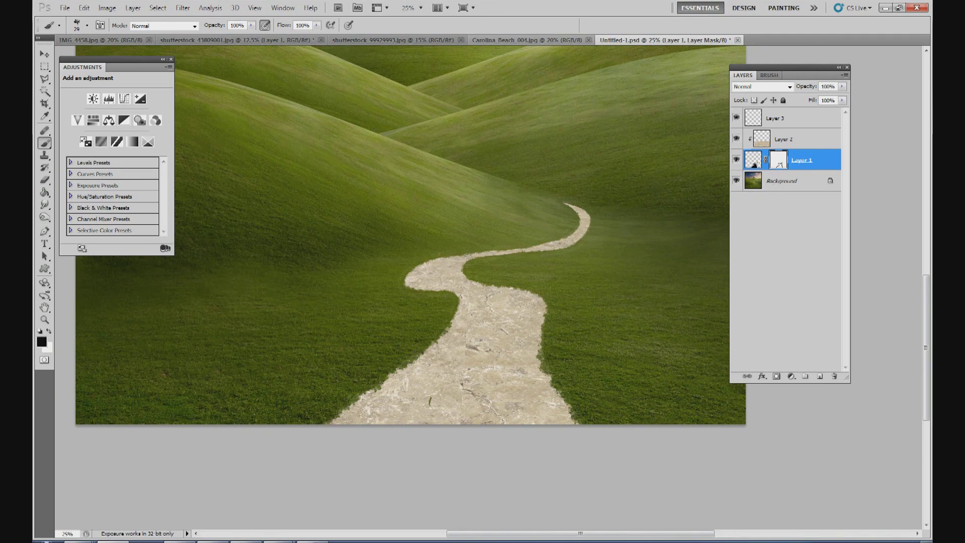
left_click(45, 54)
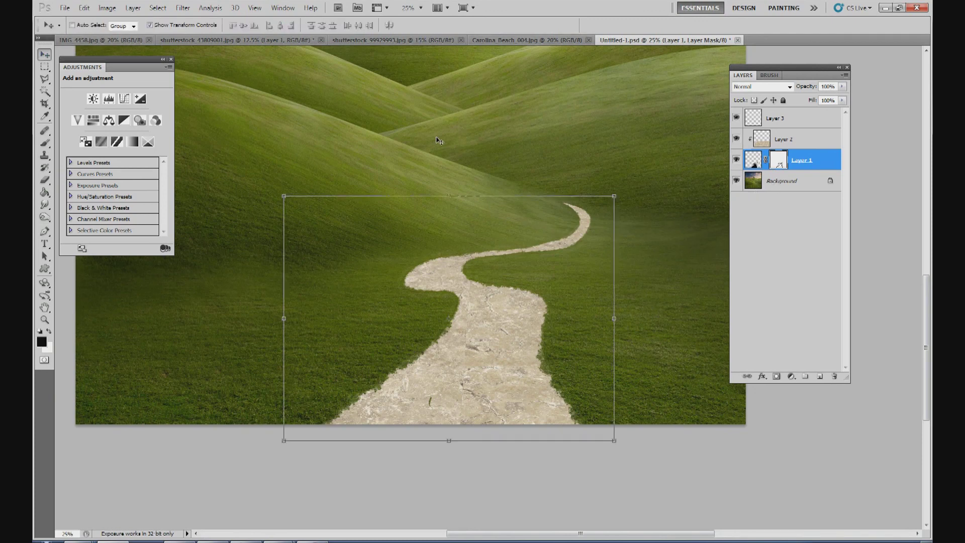
left_click(450, 201)
left_click_drag(447, 198, 439, 191)
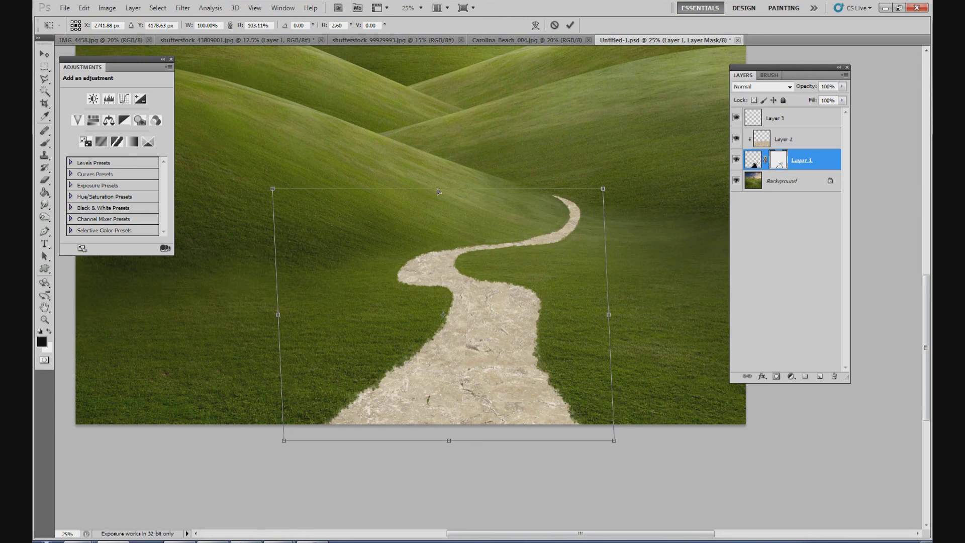
left_click_drag(440, 191, 437, 191)
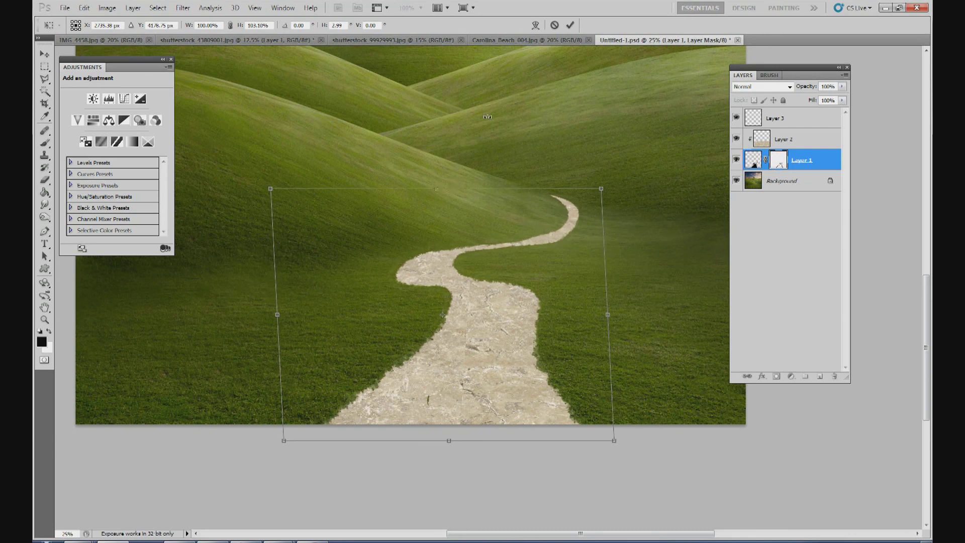
left_click(554, 25)
Step: Skew Layer 1 and Layer 2 together by 2.07° horizontally with the height at 101.67%, shifting the path's far end left
left_click(804, 143, "shift")
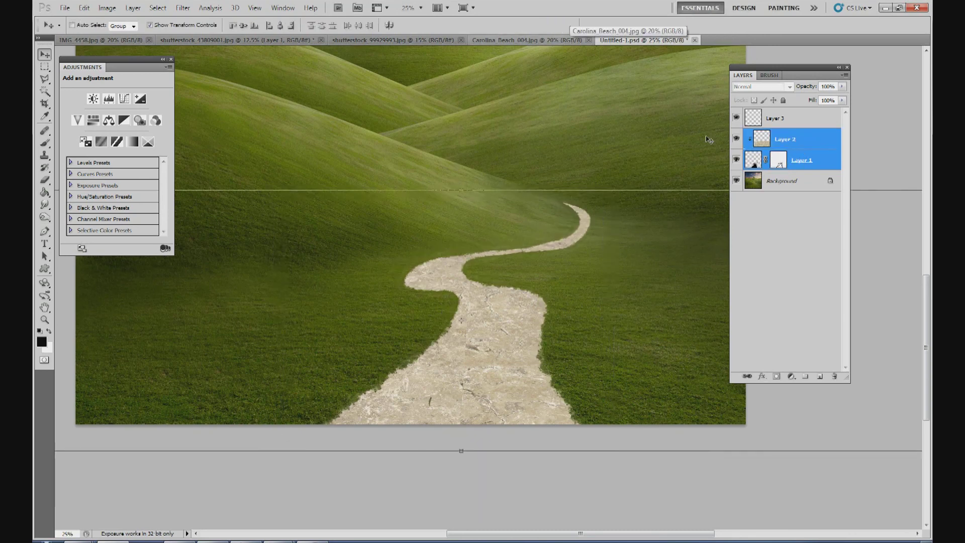
key("ctrl+t")
left_click_drag(456, 190, 451, 188)
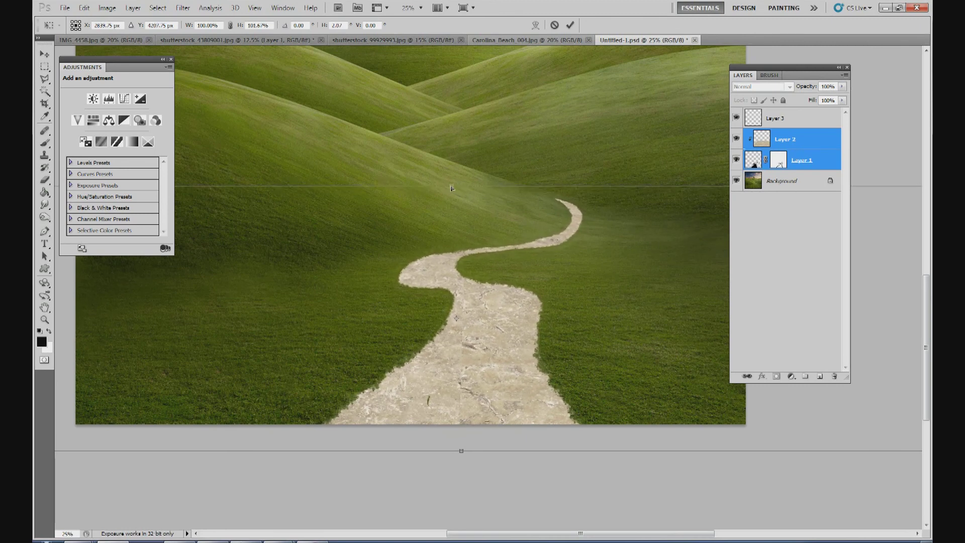
left_click(570, 25)
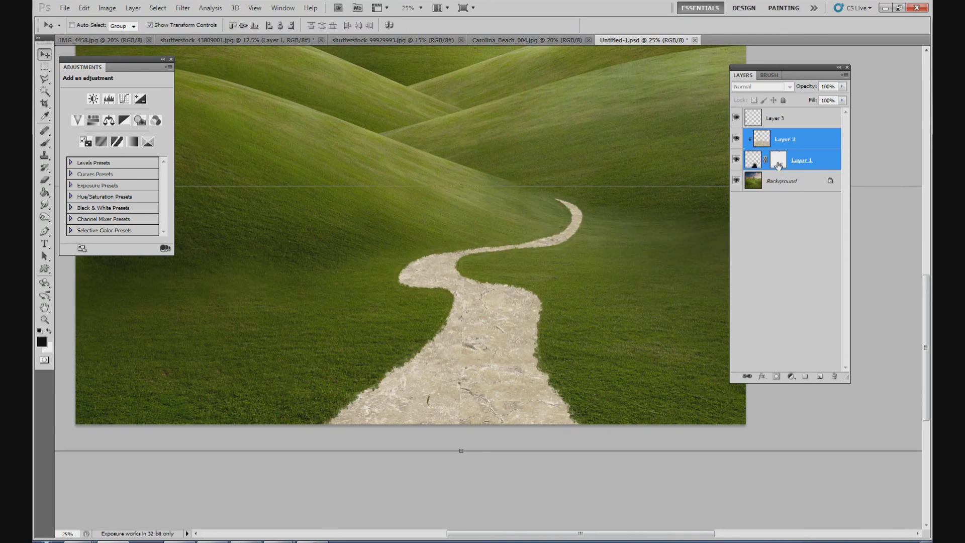
Step: Return to Layer 1's mask with the Brush tool and view the whole composition at 15% zoom
left_click(779, 160)
left_click(44, 143)
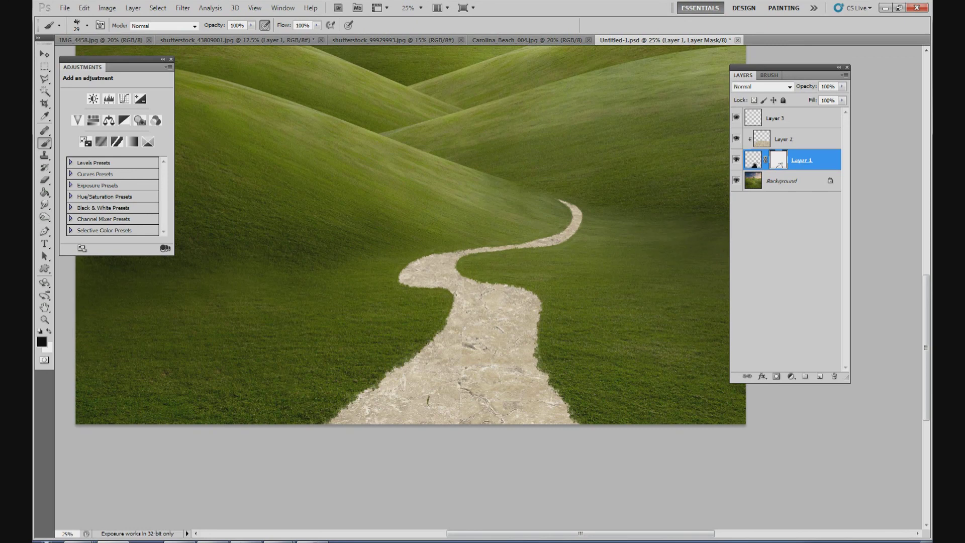
left_click(421, 7)
left_click(405, 8)
type("15")
key("Return")
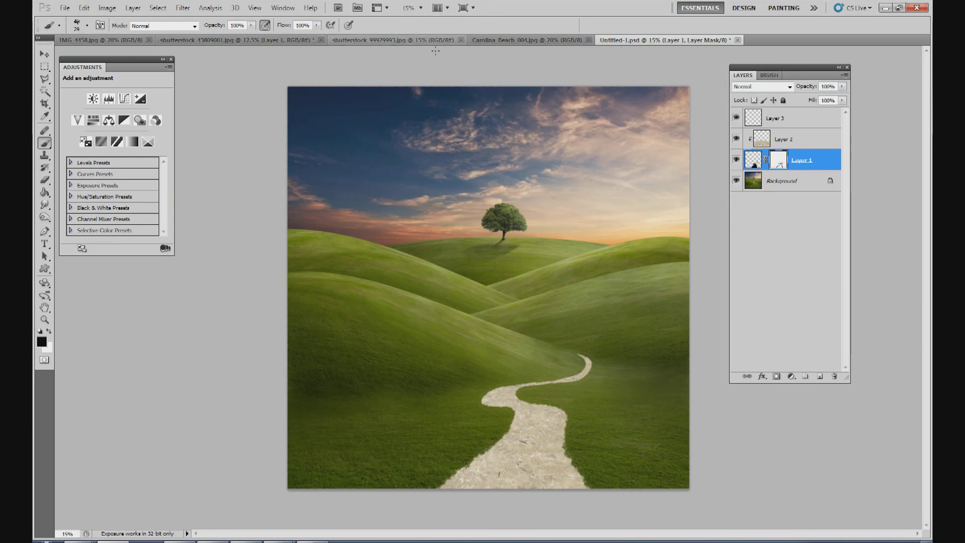
Step: Create a new layer directly above Layer 2 and clip it to the path layers
left_click(421, 8)
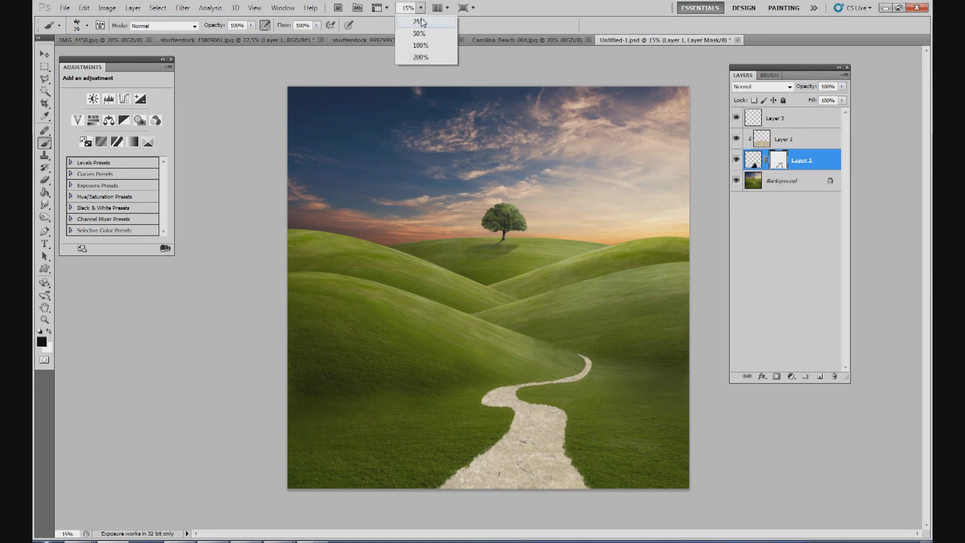
left_click(422, 39)
scroll(915, 302, "down", 10)
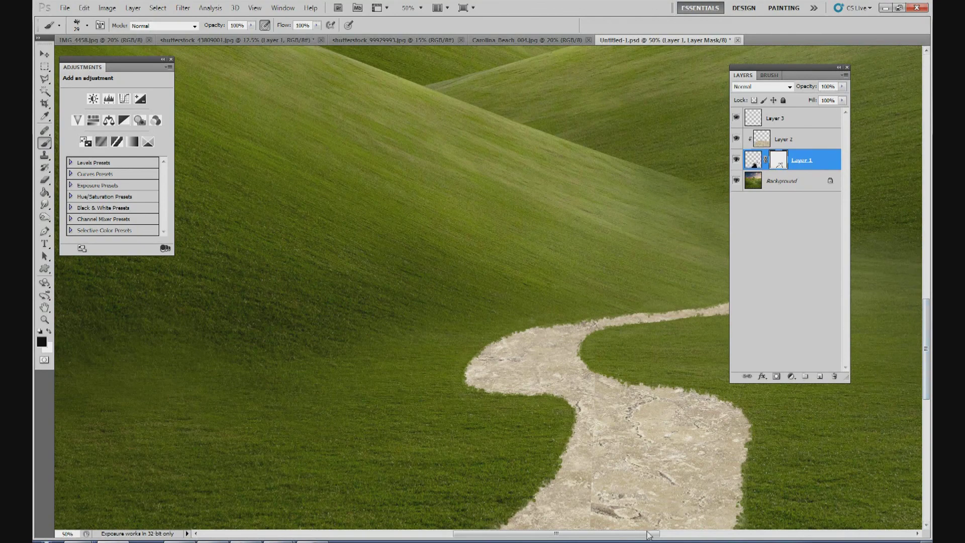
left_click_drag(655, 534, 705, 534)
key("alt+bracketright")
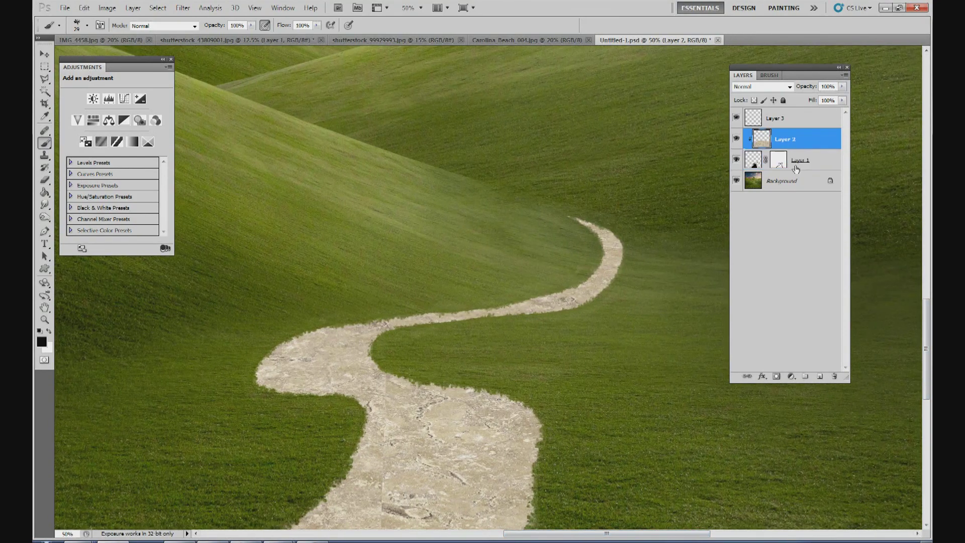
left_click(819, 377)
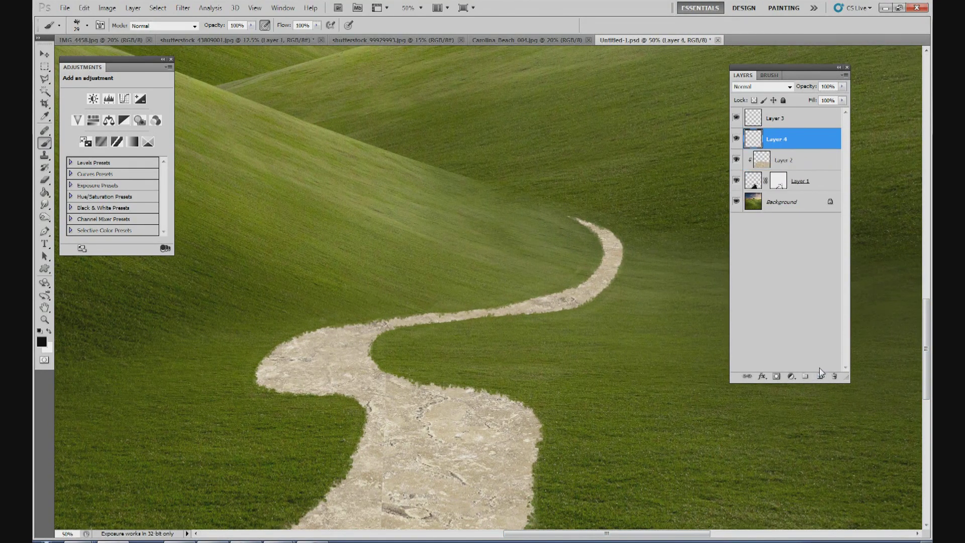
key("ctrl+alt+g")
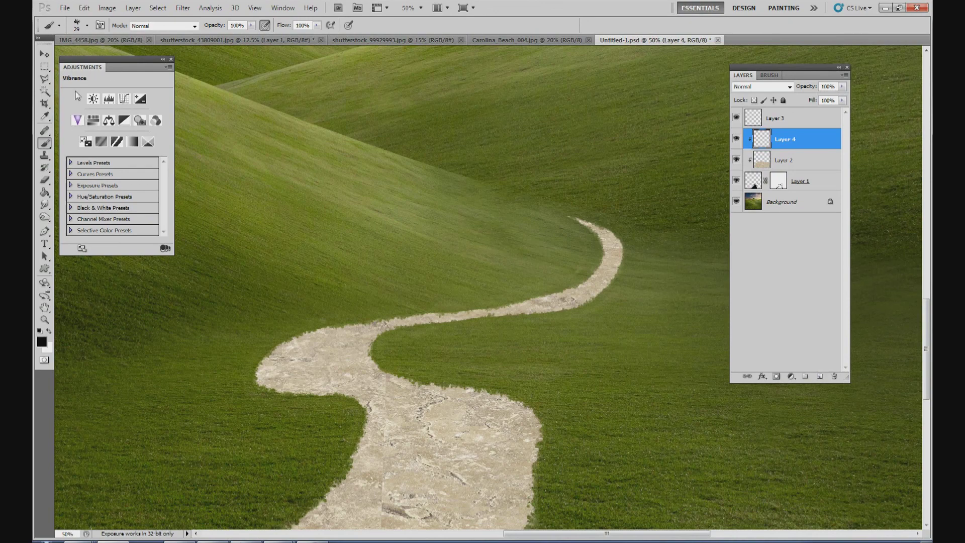
Step: Set the brush to 63 px and 19% opacity, and paint faint black shading along the foreground path's right edge on Layer 4
left_click(87, 25)
left_click_drag(64, 55, 79, 54)
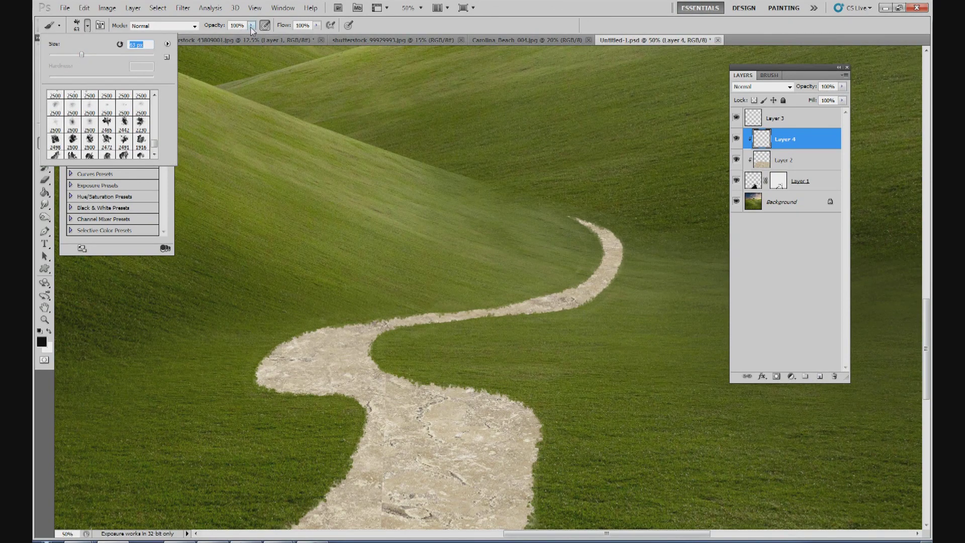
left_click_drag(251, 25, 227, 38)
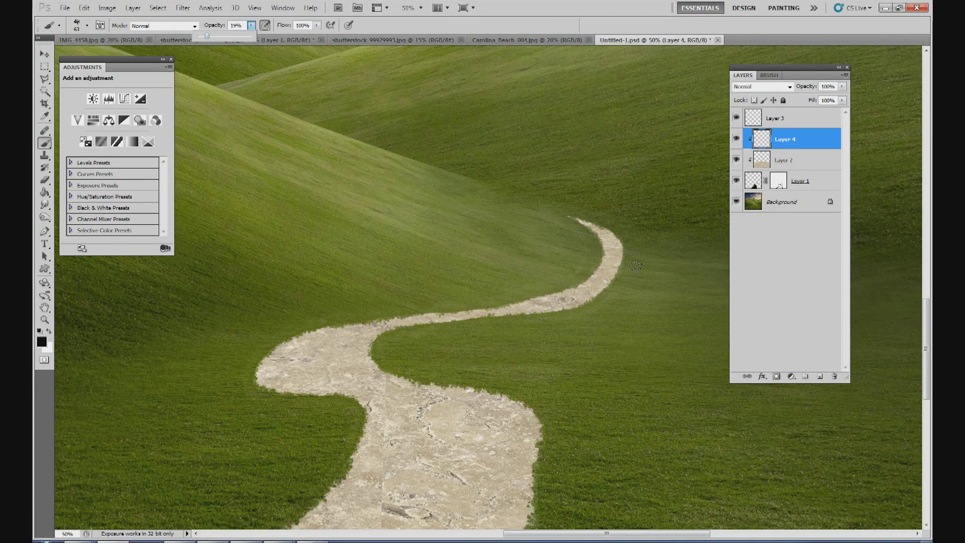
left_click(869, 384)
left_click_drag(926, 369, 927, 419)
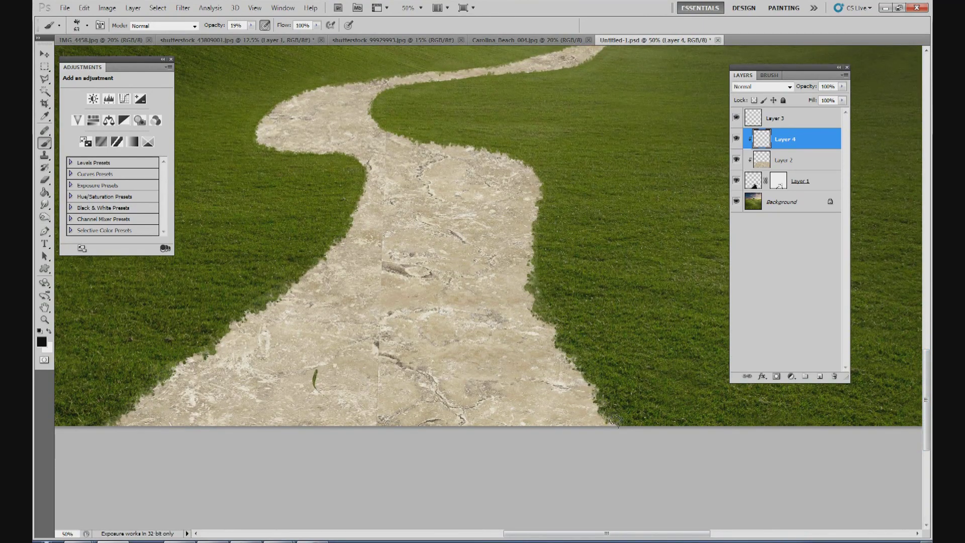
mouse_move(605, 402)
left_mouse_down()
mouse_move(576, 361)
mouse_move(583, 379)
mouse_move(602, 388)
mouse_move(598, 400)
mouse_move(614, 428)
mouse_move(616, 391)
mouse_move(621, 415)
mouse_move(595, 424)
mouse_move(604, 406)
mouse_move(587, 368)
mouse_move(556, 345)
mouse_move(558, 323)
mouse_move(535, 315)
mouse_move(537, 252)
mouse_move(543, 313)
mouse_move(591, 361)
left_mouse_up()
left_click_drag(599, 395, 623, 445)
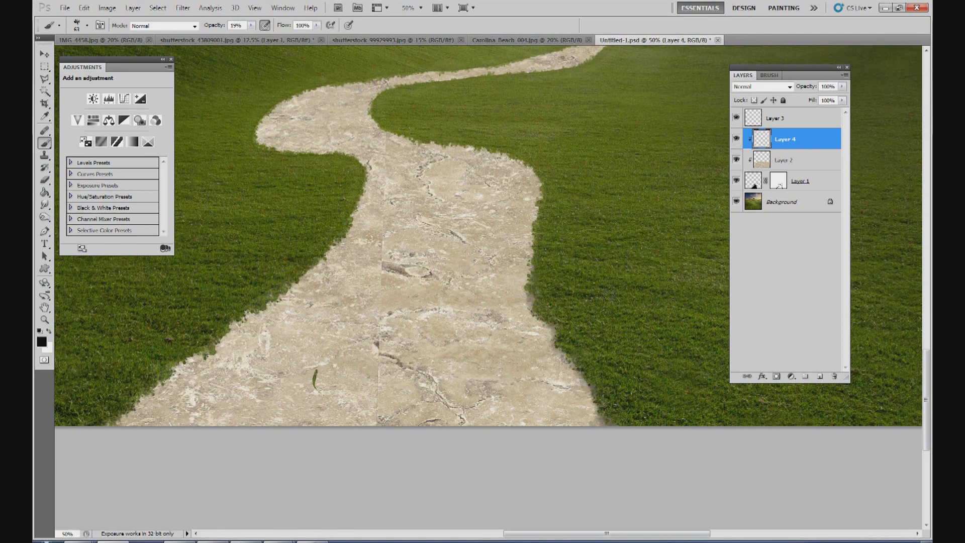
Step: Set the brush to 36 px and 76% opacity, and paint a dark shadow along the right edge of the path's middle bends
mouse_move(251, 25)
left_mouse_down()
mouse_move(254, 37)
mouse_move(285, 37)
left_mouse_up()
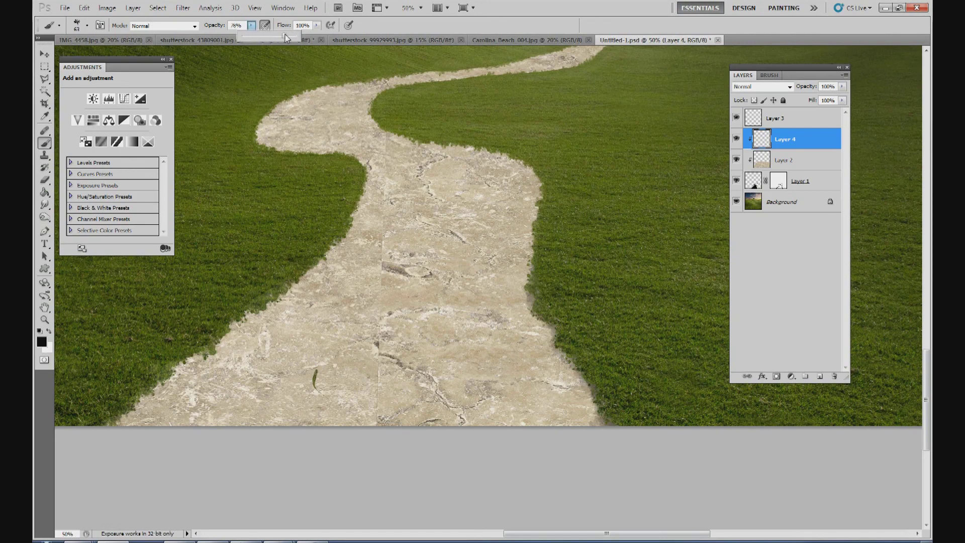
left_click(87, 25)
left_click_drag(80, 55, 68, 55)
left_click(548, 205)
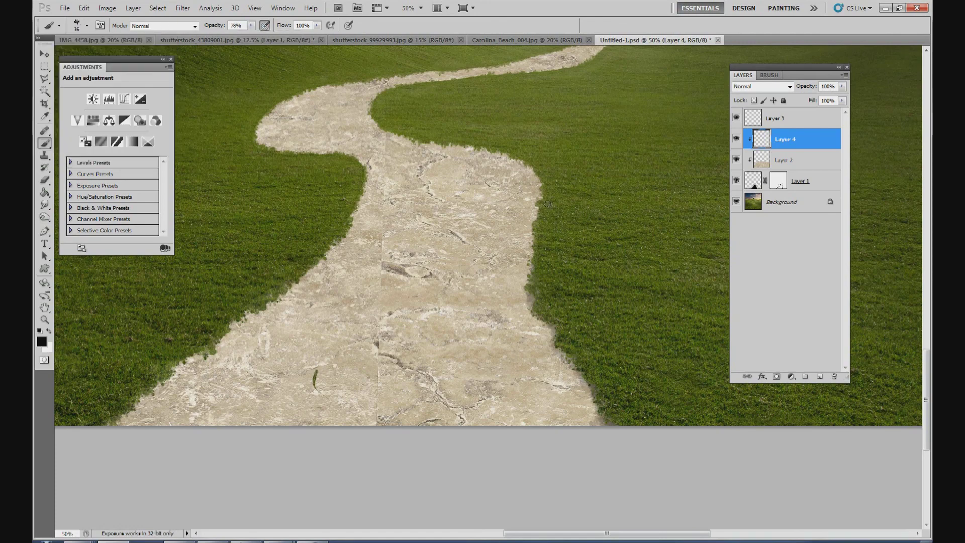
mouse_move(547, 199)
left_mouse_down()
mouse_move(519, 154)
mouse_move(472, 147)
mouse_move(424, 123)
mouse_move(467, 143)
mouse_move(400, 132)
left_mouse_up()
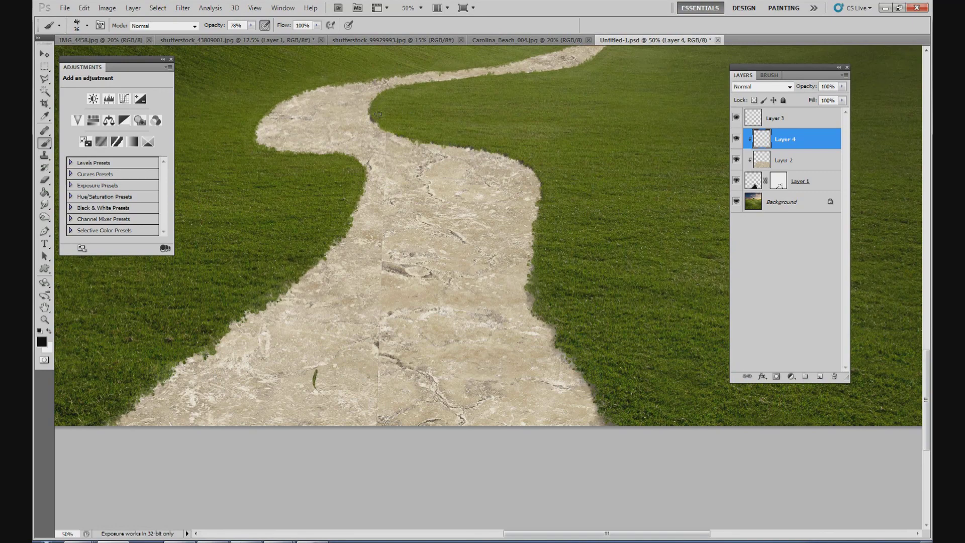
left_click_drag(384, 125, 434, 143)
left_click_drag(367, 107, 380, 122)
left_click_drag(400, 132, 489, 152)
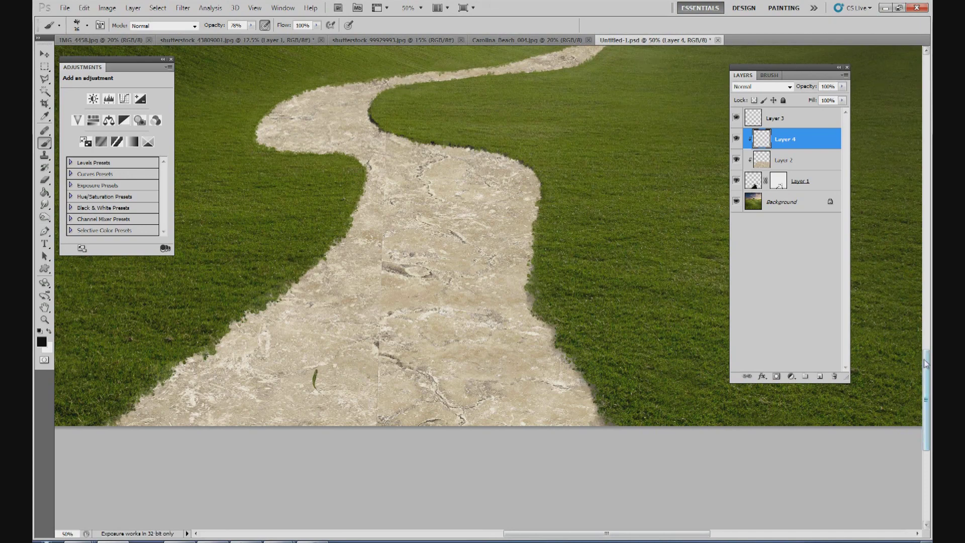
Step: Paint a thin shadow on Layer 4 along the outer right edge of the path's far bend
scroll(707, 264, "up", 4)
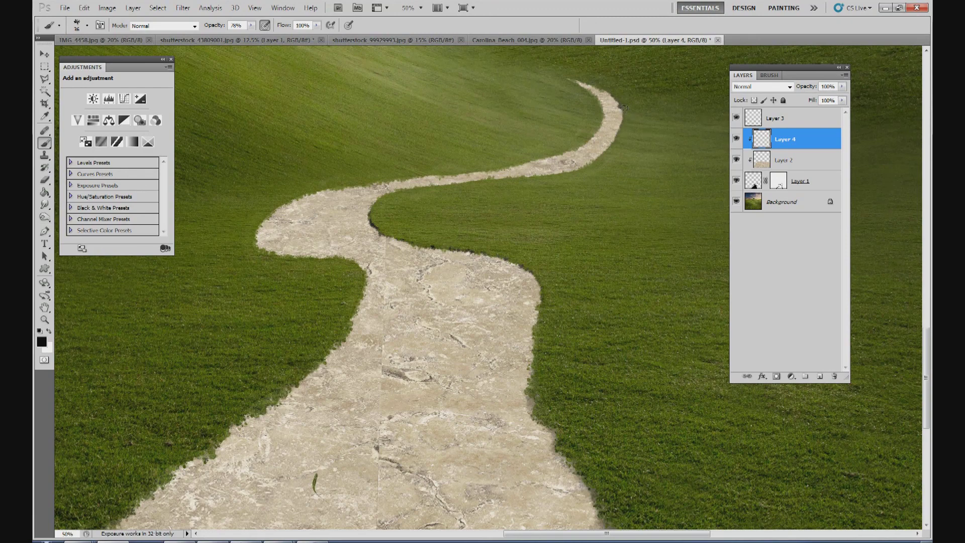
left_click_drag(625, 115, 604, 156)
left_click(779, 184)
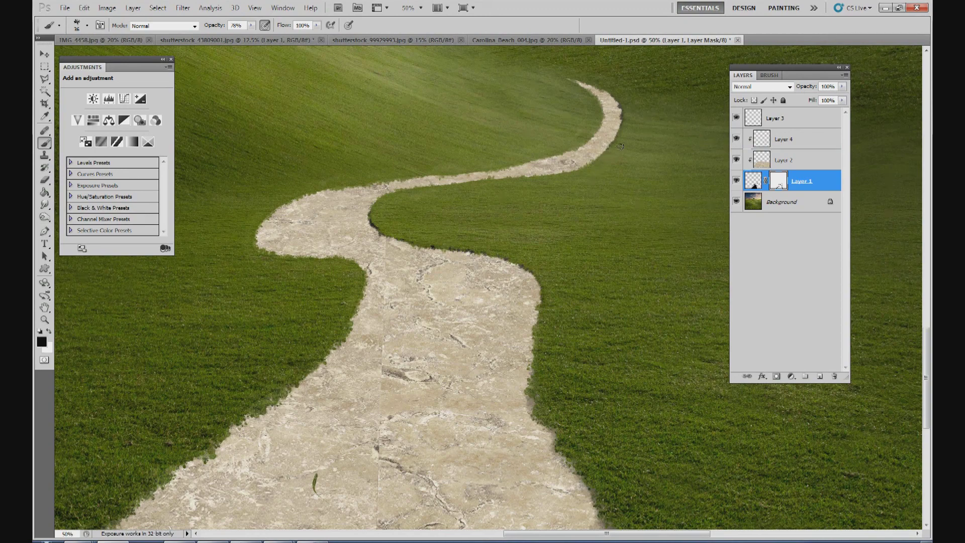
left_click(767, 144)
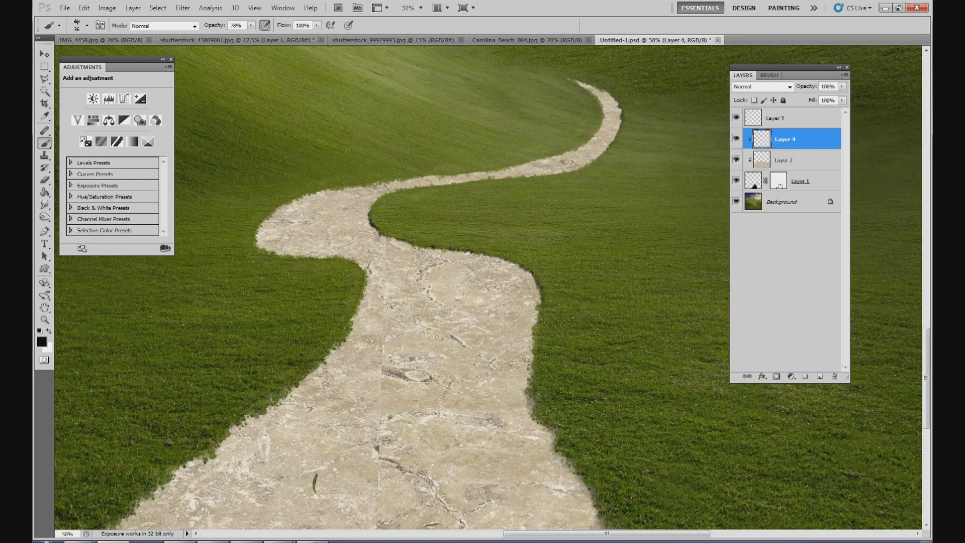
Step: Darken the right edge of the path from its narrow middle section down to the image's bottom border
left_click_drag(536, 402, 537, 363)
left_click_drag(538, 416, 556, 433)
left_click_drag(928, 344, 927, 364)
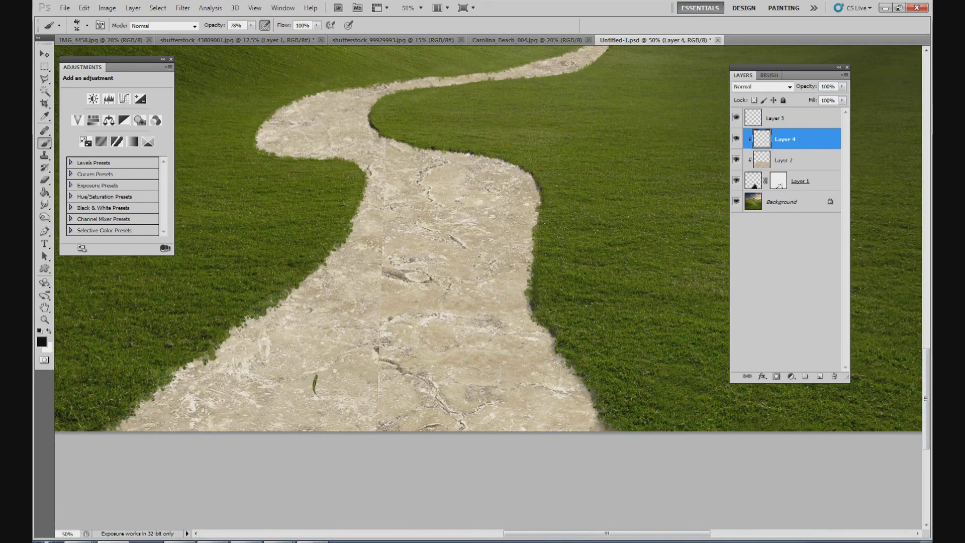
mouse_move(603, 393)
left_mouse_down()
mouse_move(608, 436)
mouse_move(612, 428)
left_mouse_up()
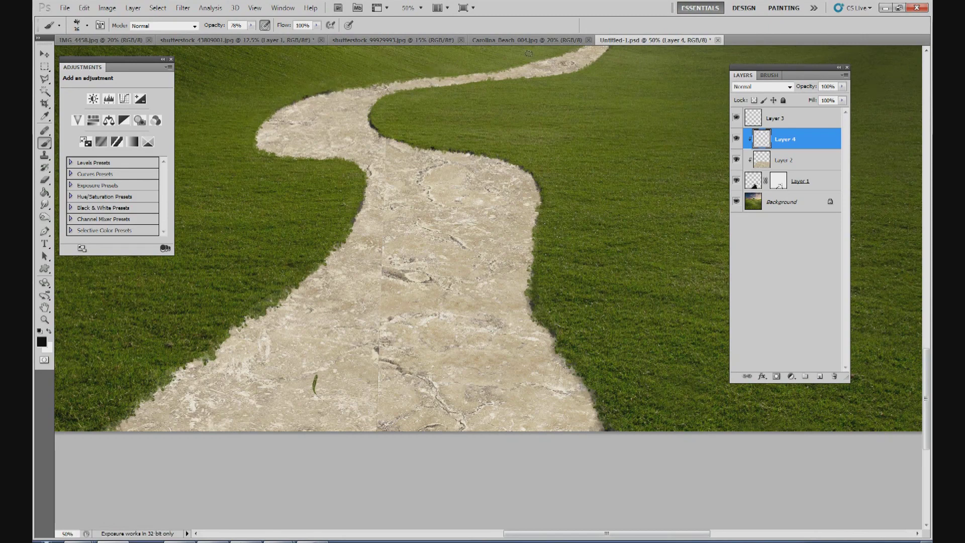
Step: Shade the path's left edge near the image's bottom border and set Layer 4's opacity to 87%
scroll(590, 182, "up", 5)
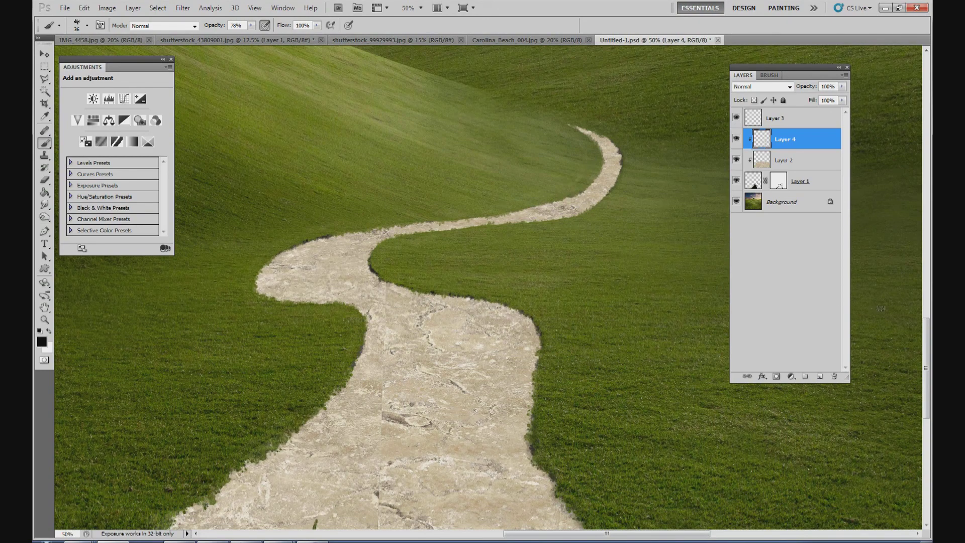
scroll(282, 369, "down", 4)
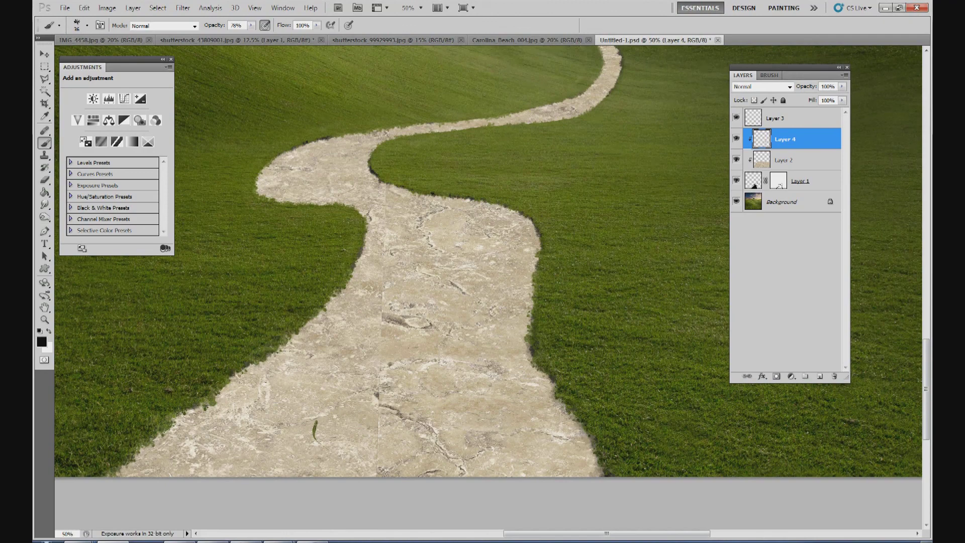
left_click_drag(158, 435, 116, 475)
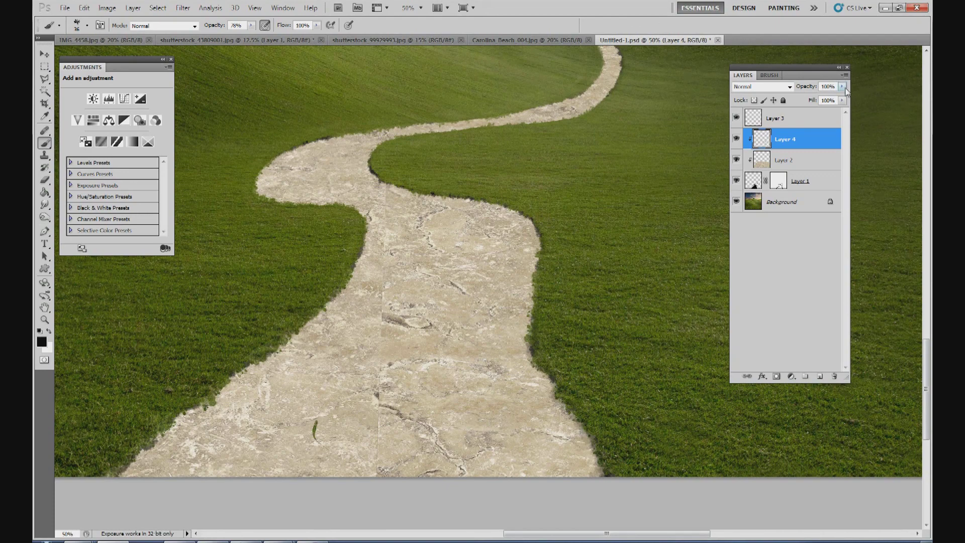
mouse_move(842, 86)
left_mouse_down()
mouse_move(826, 97)
mouse_move(837, 100)
left_mouse_up()
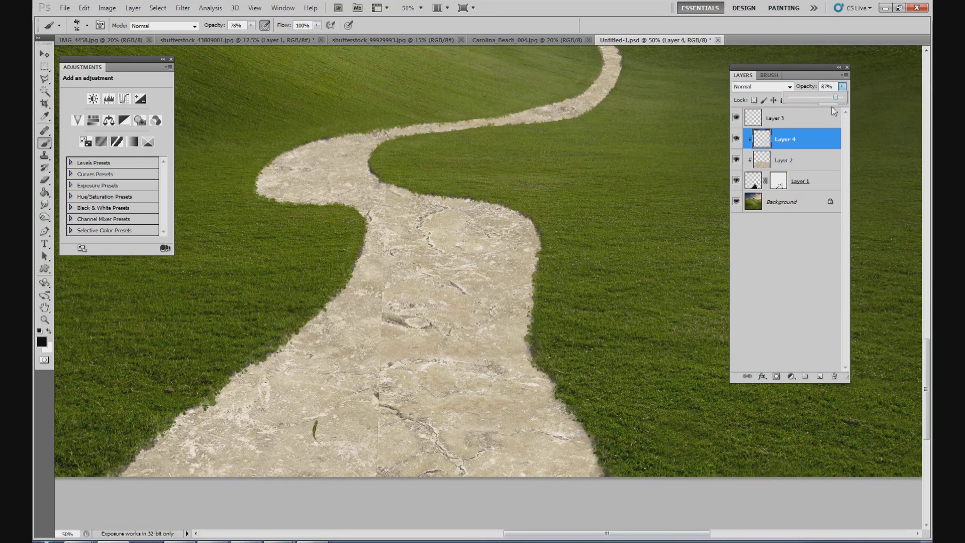
Step: Create a new clipped layer above Layer 4 and set a soft round brush to 77 px, 0% hardness and 24% opacity
left_click(821, 377)
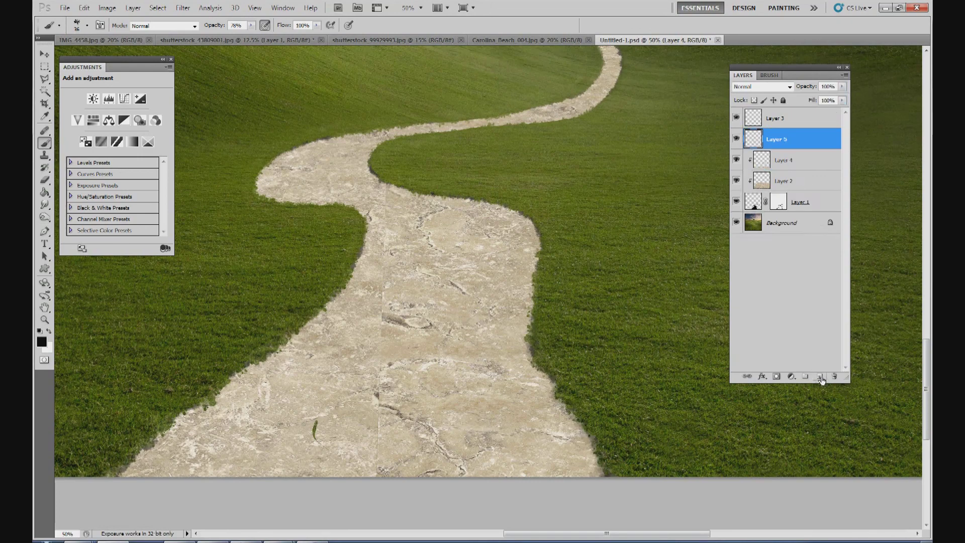
key("ctrl+alt+g")
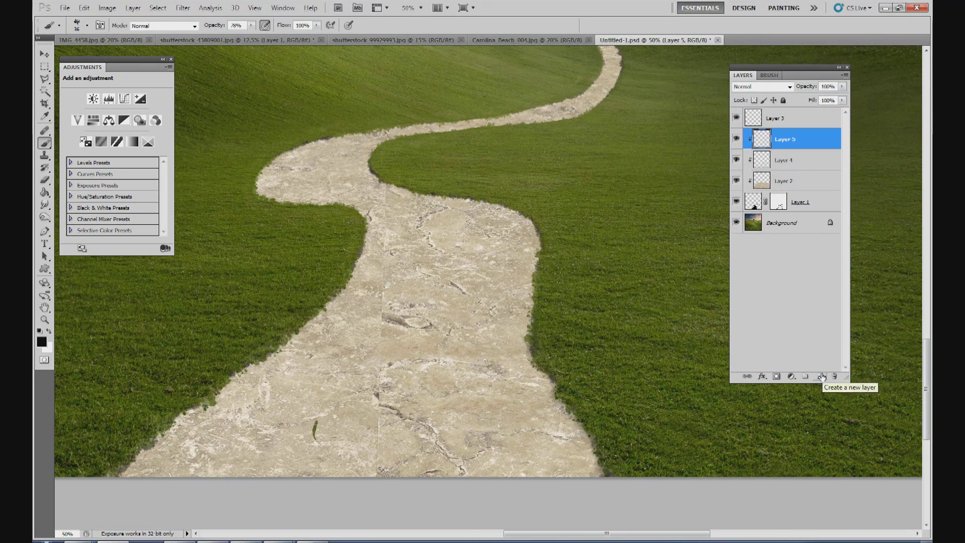
left_click(87, 28)
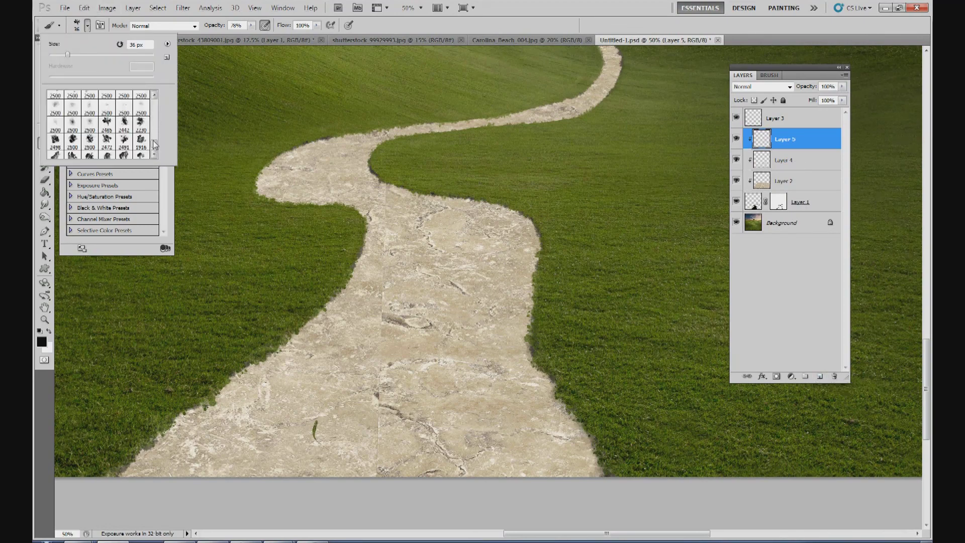
left_click(124, 98)
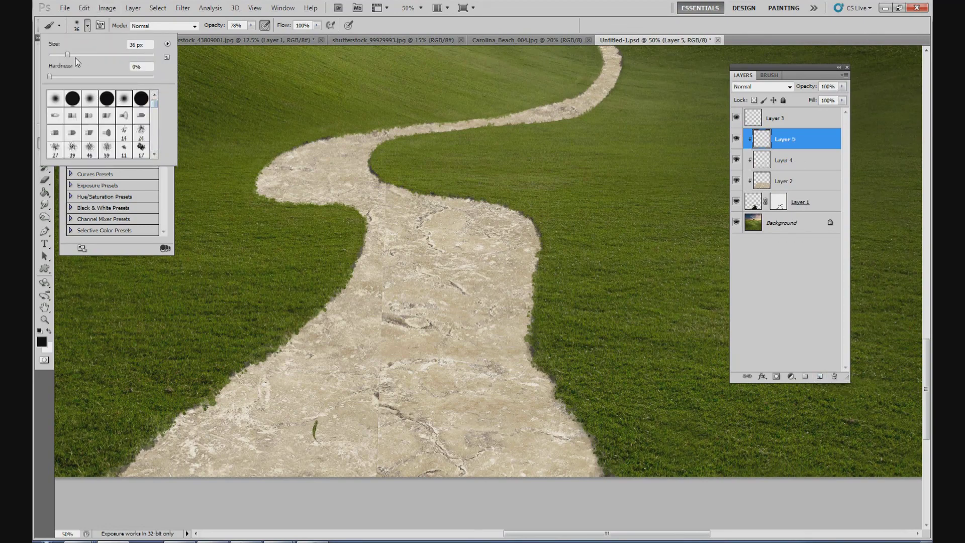
left_click_drag(84, 54, 89, 54)
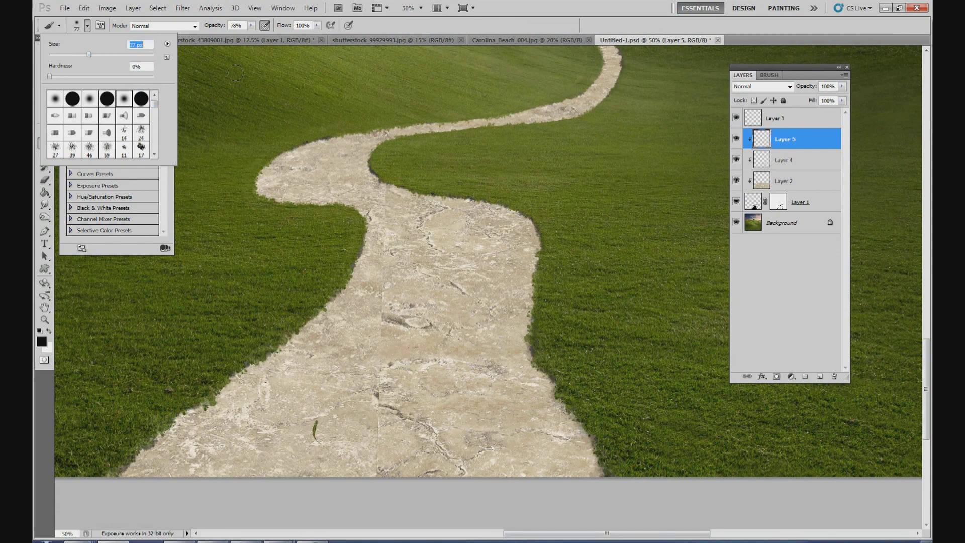
left_click(251, 25)
left_click_drag(252, 36, 220, 46)
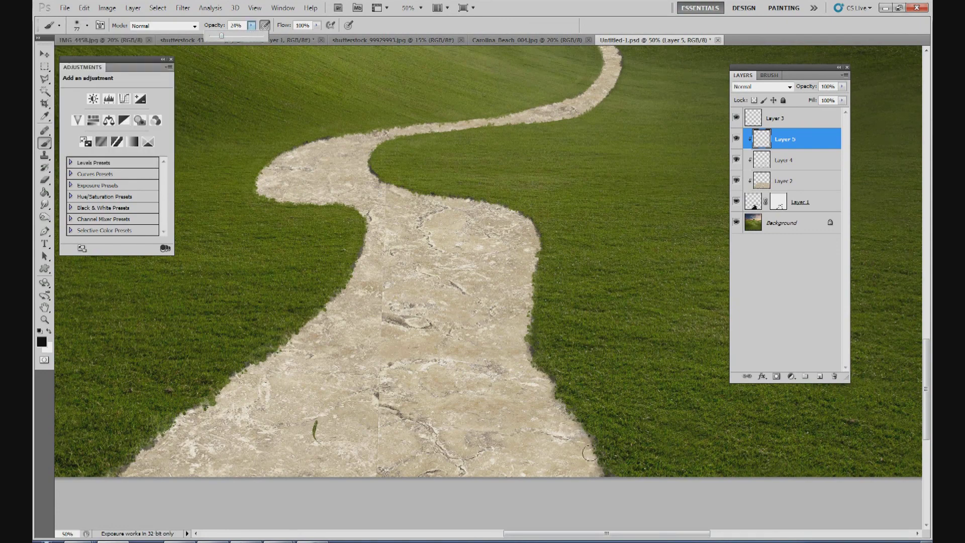
Step: Paint soft, wide shading on Layer 5 along the path's right edge, from the foreground up through the bends
left_click(601, 467)
mouse_move(593, 459)
left_mouse_down()
mouse_move(577, 418)
mouse_move(540, 388)
mouse_move(548, 377)
mouse_move(529, 340)
mouse_move(540, 249)
left_mouse_up()
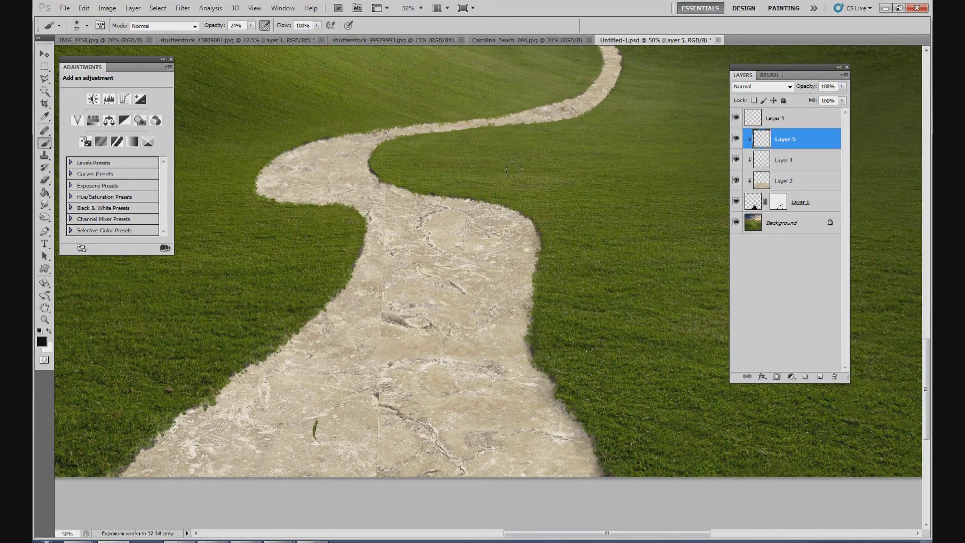
mouse_move(484, 199)
left_mouse_down()
mouse_move(515, 209)
mouse_move(455, 194)
left_mouse_up()
mouse_move(531, 217)
left_mouse_down()
mouse_move(540, 258)
mouse_move(545, 249)
left_mouse_up()
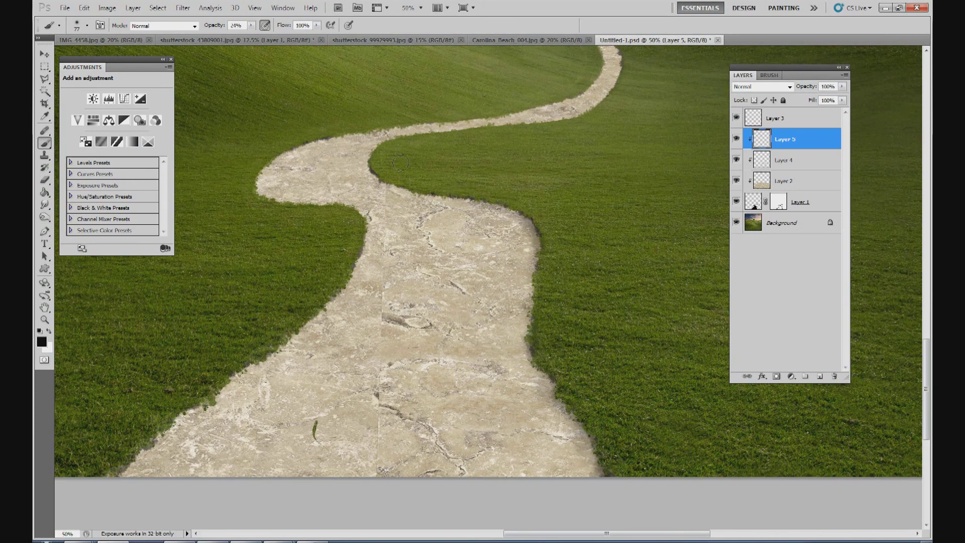
mouse_move(402, 179)
left_mouse_down()
mouse_move(414, 185)
mouse_move(380, 172)
mouse_move(391, 179)
left_mouse_up()
mouse_move(614, 98)
left_mouse_down()
mouse_move(625, 78)
mouse_move(621, 86)
left_mouse_up()
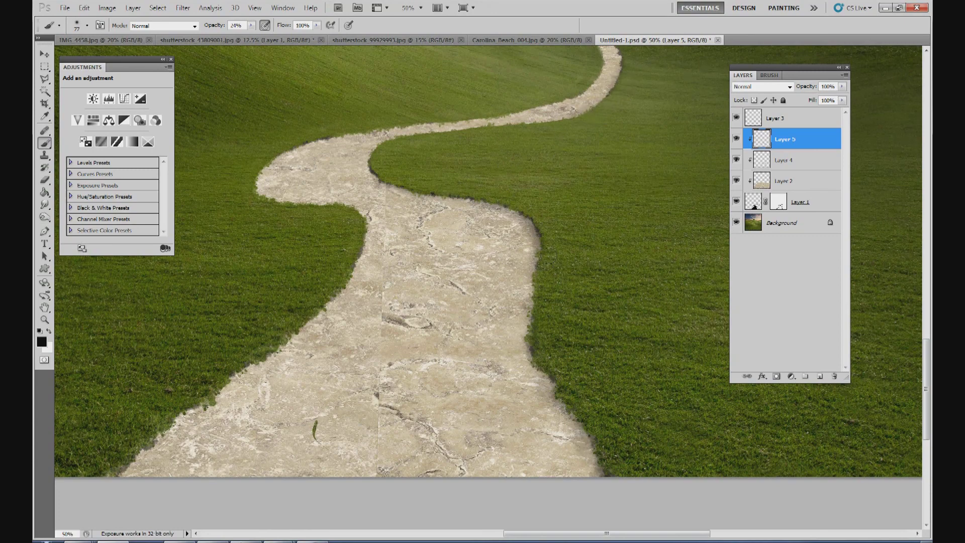
left_click_drag(559, 383, 602, 466)
left_click_drag(536, 308, 539, 273)
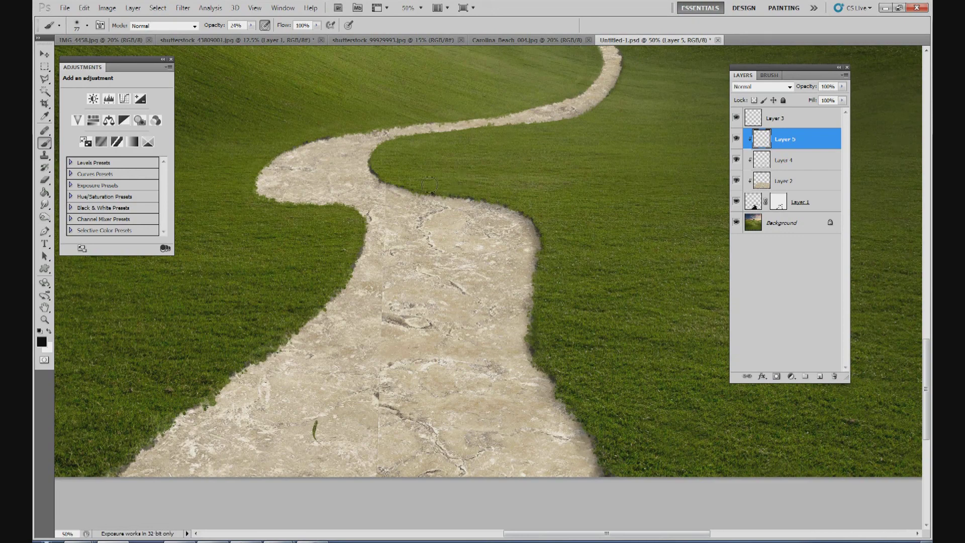
mouse_move(451, 195)
left_mouse_down()
mouse_move(423, 185)
mouse_move(483, 204)
left_mouse_up()
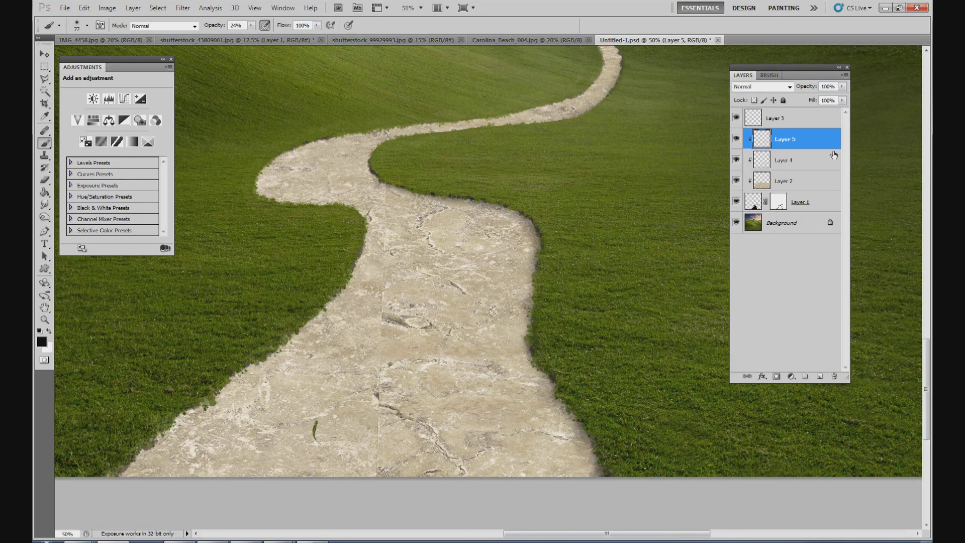
Step: Set Layer 5's opacity to 64% and the soft brush's size to 170 px, with the composition at 15% zoom
left_click(842, 87)
left_click_drag(842, 97, 823, 97)
left_click(411, 8)
type("15")
key("Return")
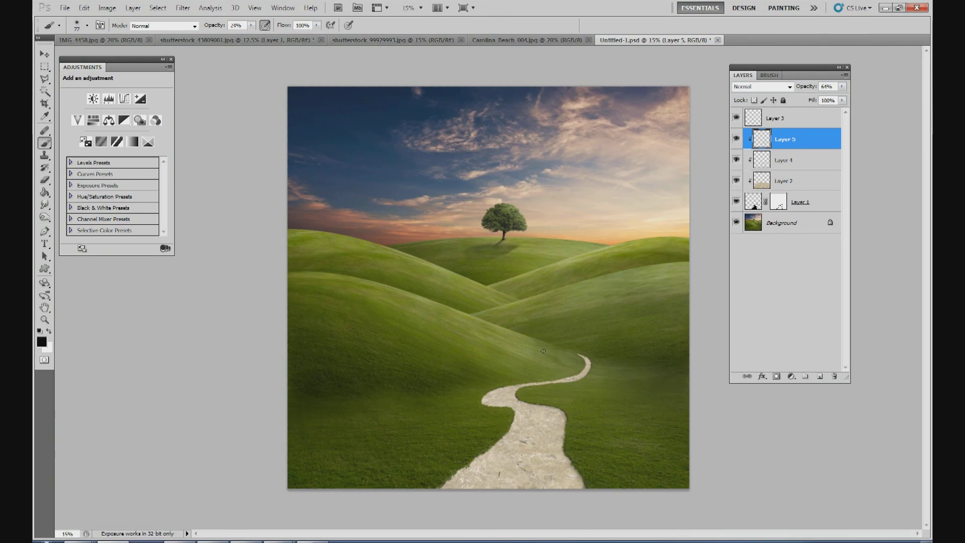
left_click(87, 25)
left_click_drag(96, 54, 120, 54)
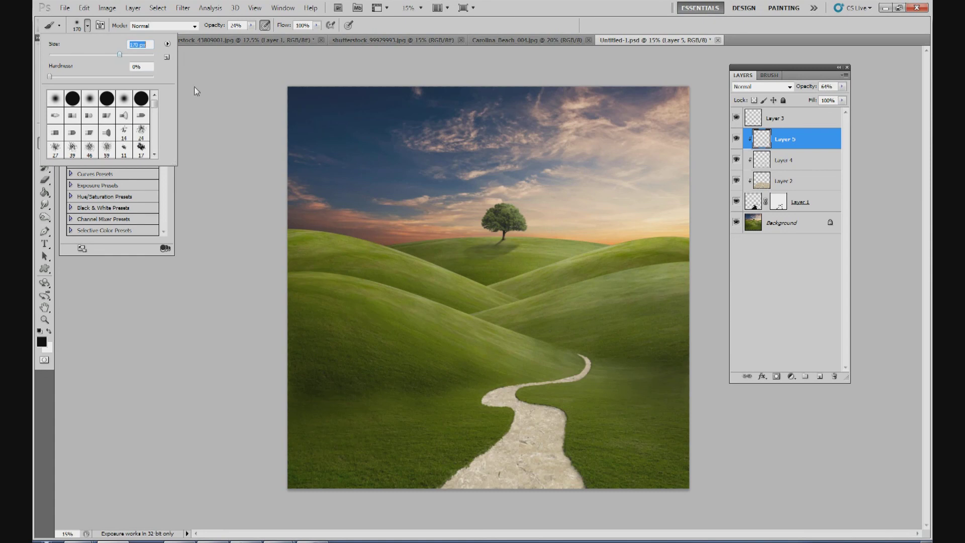
Step: Add a Curves adjustment layer directly above Layer 2 and clip it, Layer 4 and Layer 5 to the path
left_click(801, 187)
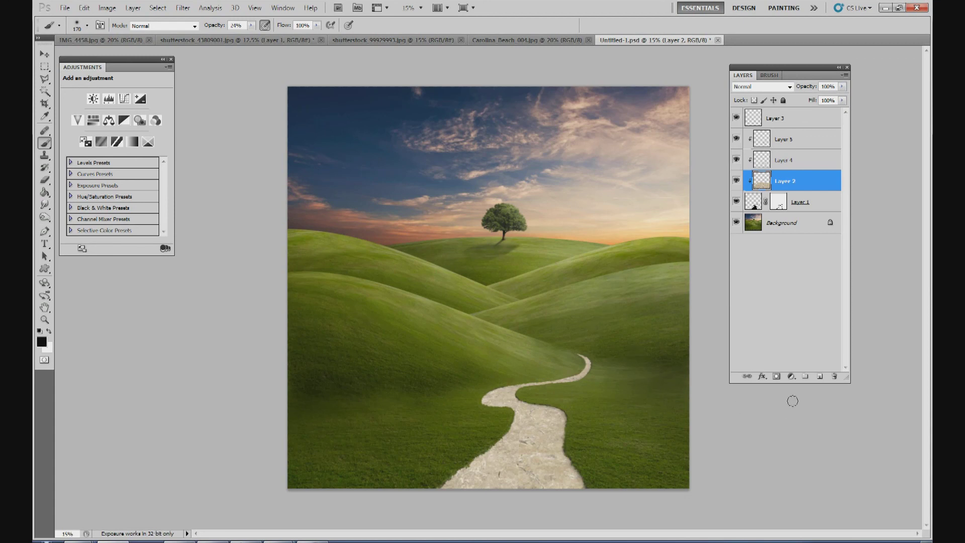
left_click(792, 377)
left_click(809, 223)
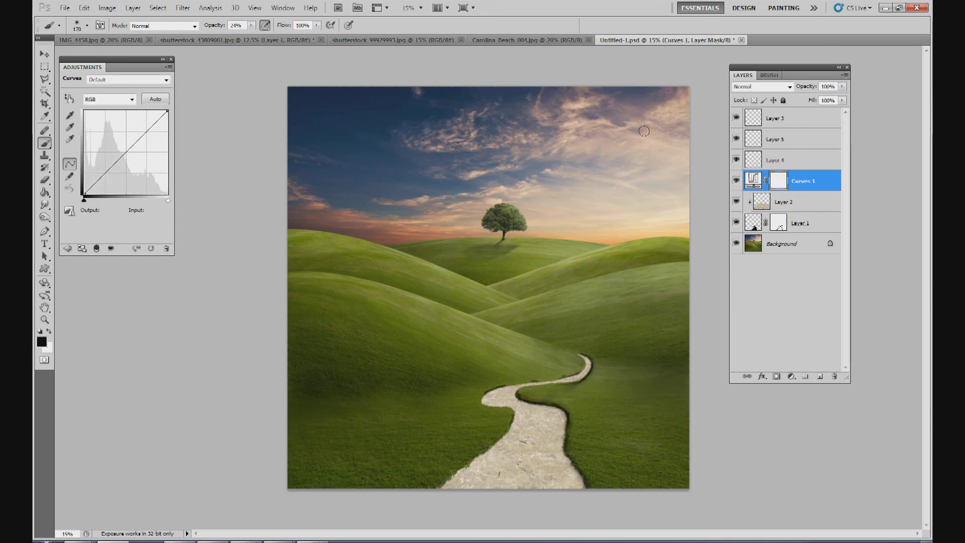
left_click(777, 160)
left_click(778, 149, "alt")
left_click(778, 145)
left_click(778, 149, "alt")
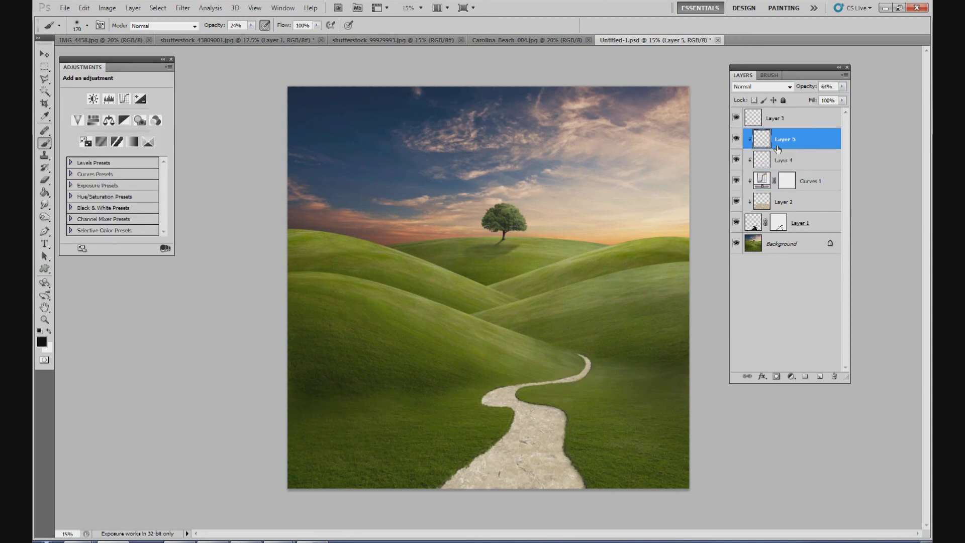
Step: Darken the path with a Curves 1 point at input 161, output 104, and paint its mask over the path using a 246 px soft black brush
left_click(789, 182)
left_click_drag(125, 152, 136, 160)
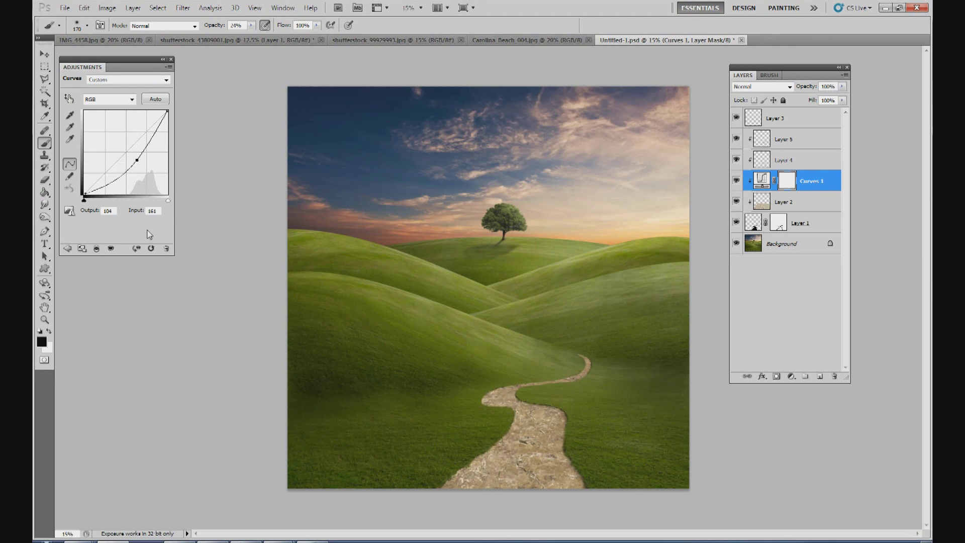
left_click(88, 27)
left_click(129, 54)
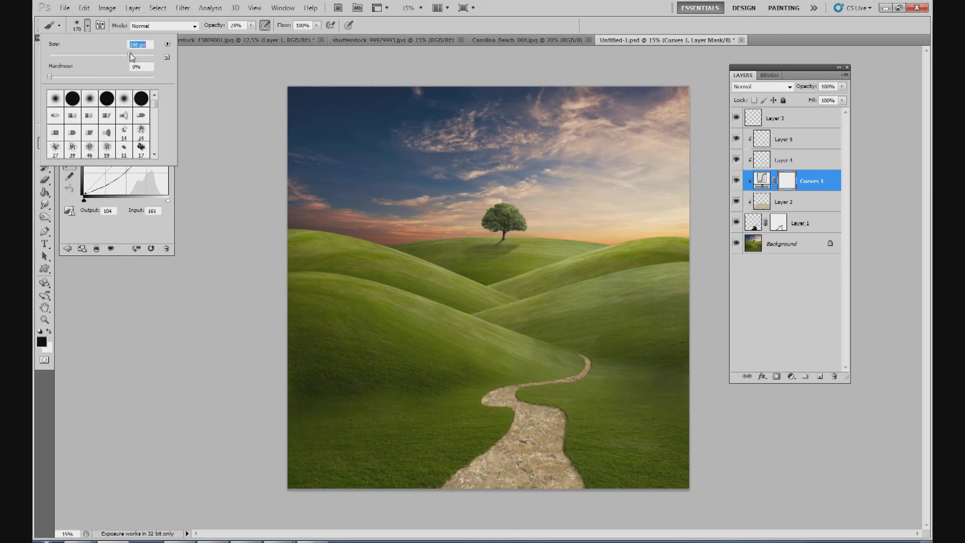
left_click(564, 356)
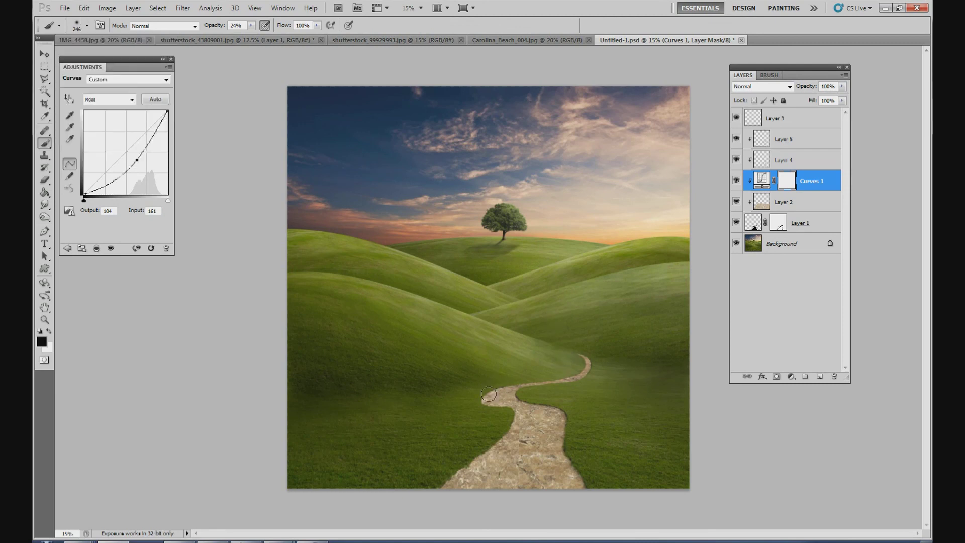
mouse_move(507, 413)
left_mouse_down()
mouse_move(506, 445)
mouse_move(478, 464)
mouse_move(497, 467)
left_mouse_up()
mouse_move(511, 470)
left_mouse_down()
mouse_move(524, 436)
mouse_move(508, 441)
mouse_move(531, 483)
mouse_move(511, 466)
left_mouse_up()
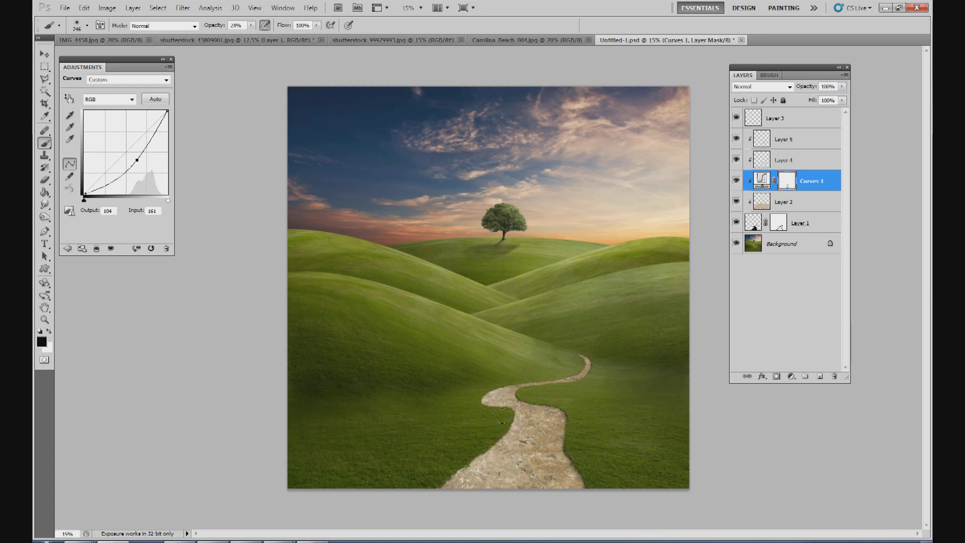
mouse_move(511, 395)
left_mouse_down()
mouse_move(537, 481)
mouse_move(538, 440)
mouse_move(513, 446)
left_mouse_up()
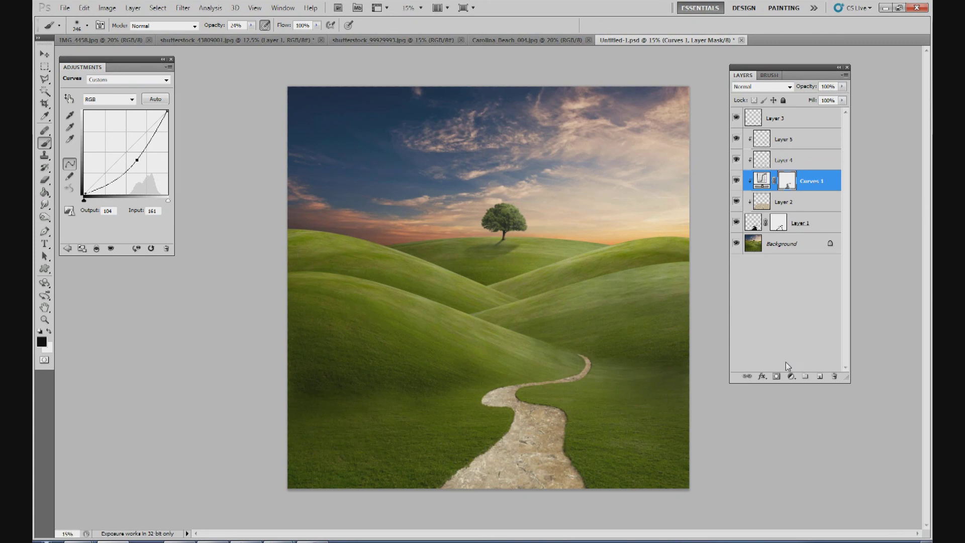
Step: Add a clipped Levels adjustment above Curves 1 and set its output levels to 17 and 238
left_click(792, 377)
left_click(814, 205)
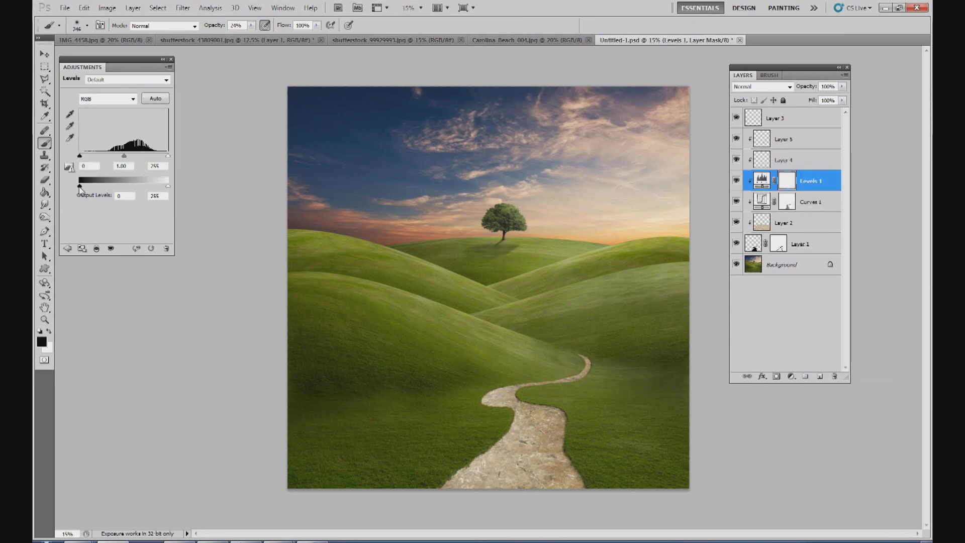
left_click_drag(82, 187, 85, 187)
left_click_drag(168, 187, 162, 187)
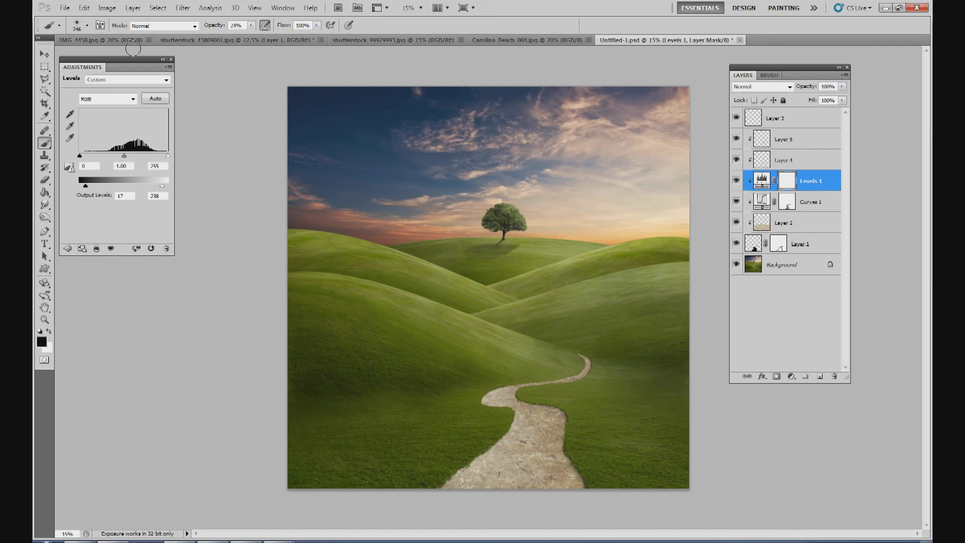
Step: Save the composition as a new file, Untitled-2.psd, and flatten all its layers into the Background
key("ctrl+shift+s")
left_click(674, 370)
left_click(673, 370)
key("Return")
key("Return")
right_click(783, 266)
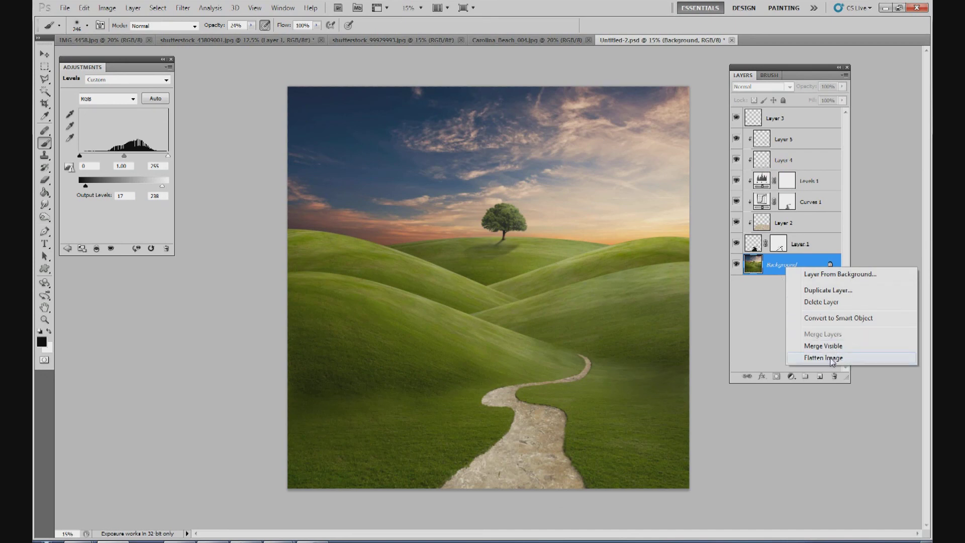
left_click(831, 359)
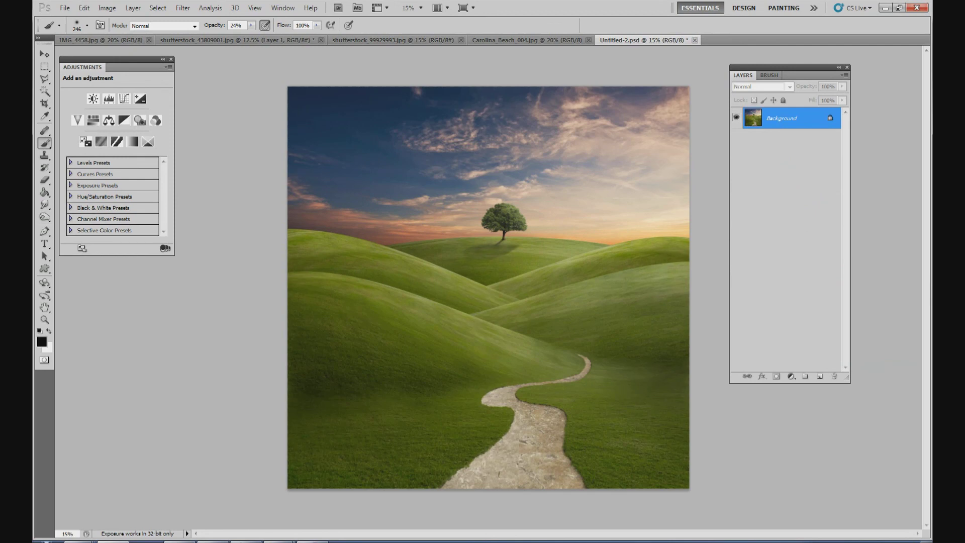
Step: Add an Exposure adjustment layer above the Background, set its exposure to -0.52 and nudge its gamma correction slightly
key("alt+F9")
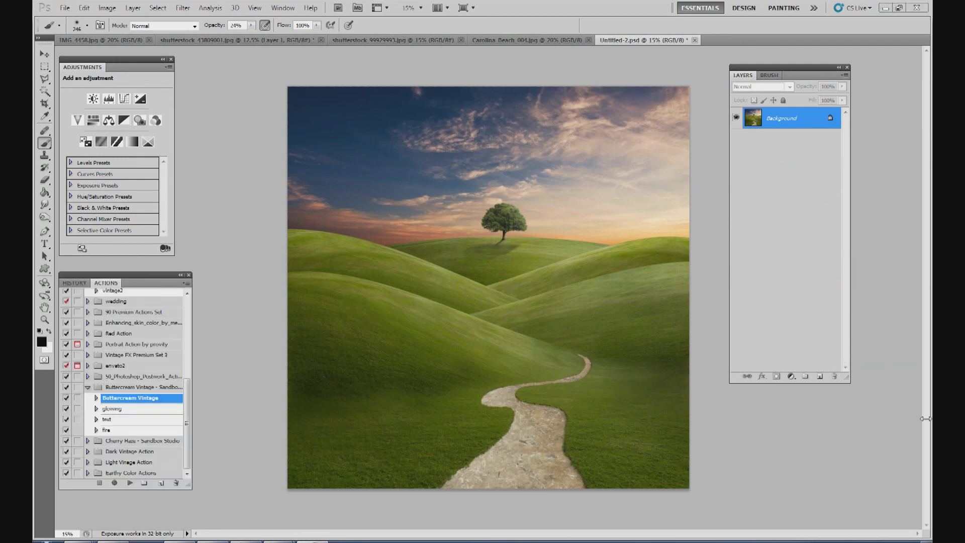
left_click(791, 377)
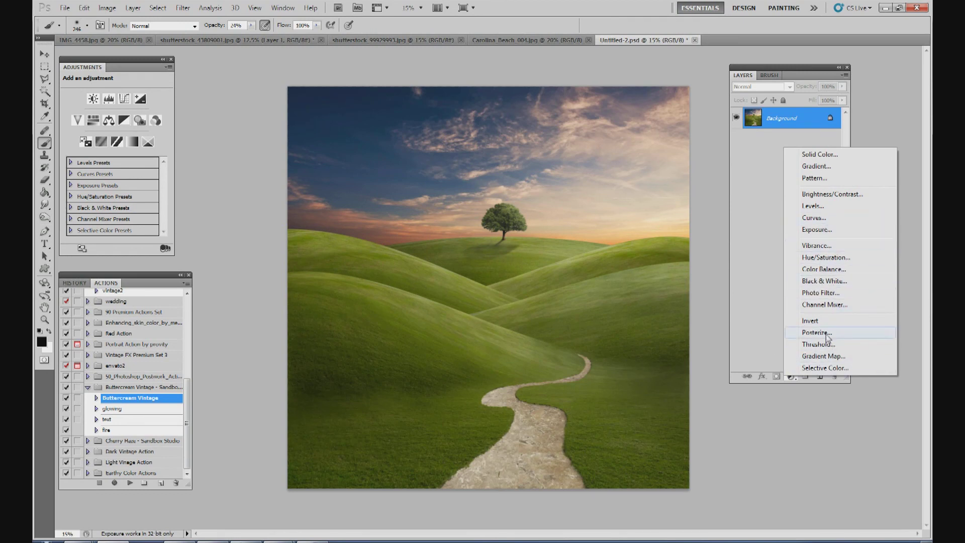
left_click(818, 231)
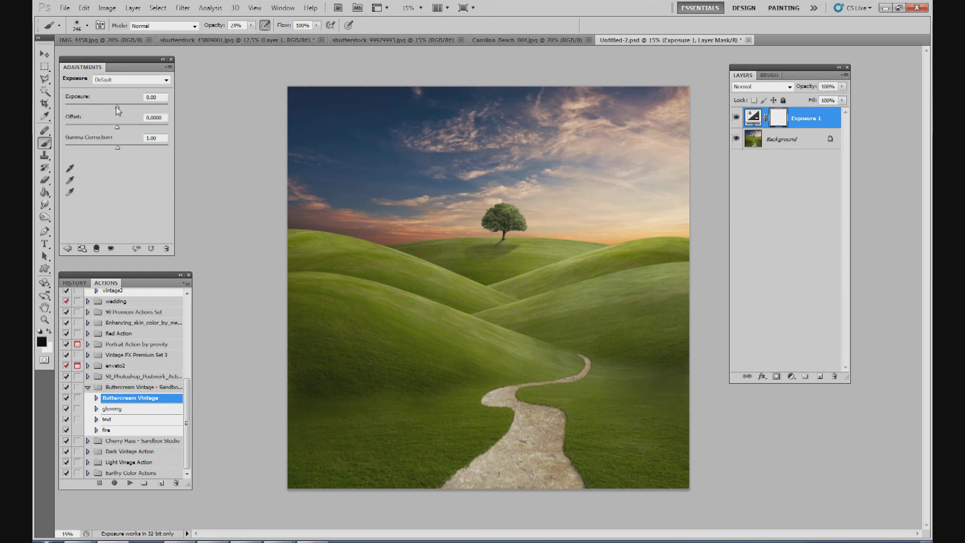
left_click_drag(117, 106, 113, 107)
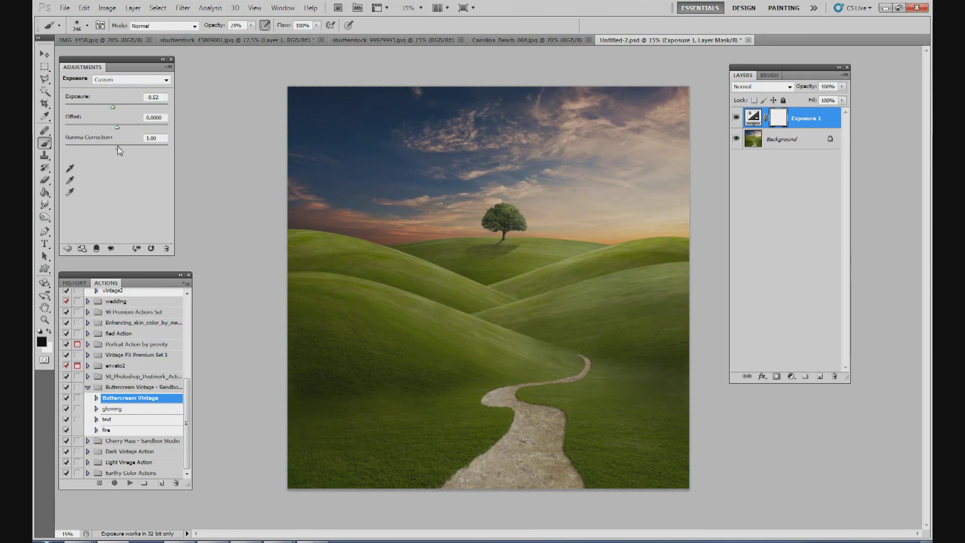
left_click_drag(117, 147, 116, 149)
Step: Add a Curves adjustment layer with an S-curve through input 77, output 59 and input 194, output 208
left_click(792, 377)
left_click(825, 220)
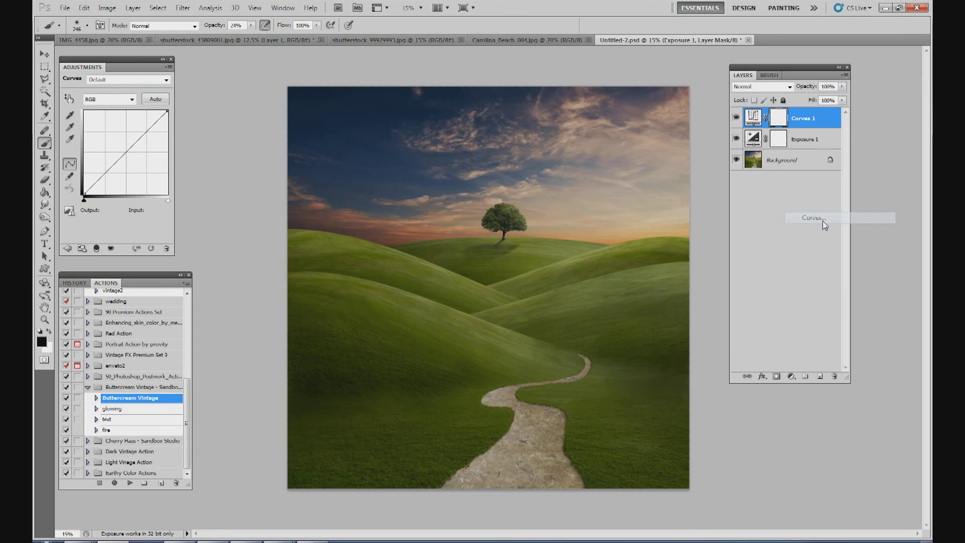
left_click_drag(105, 174, 110, 174)
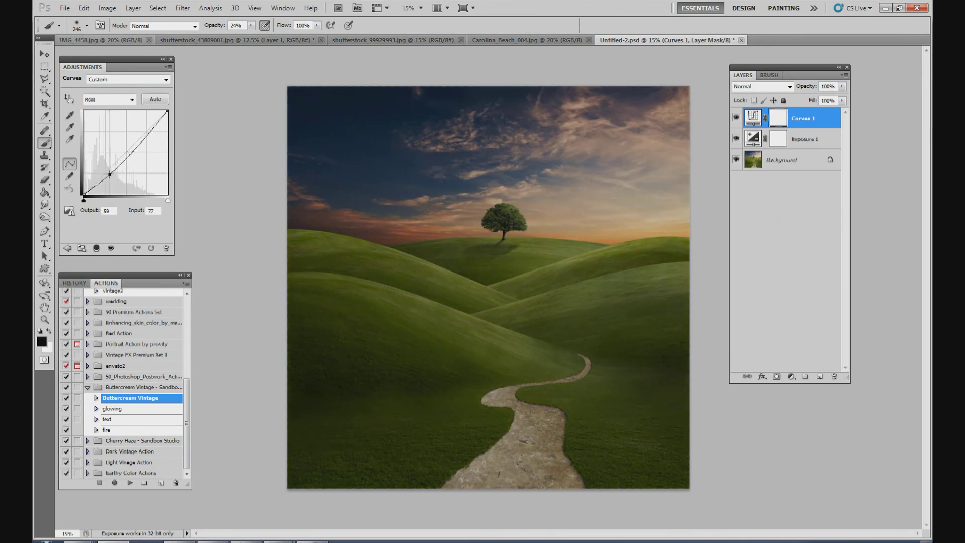
left_click_drag(148, 132, 147, 127)
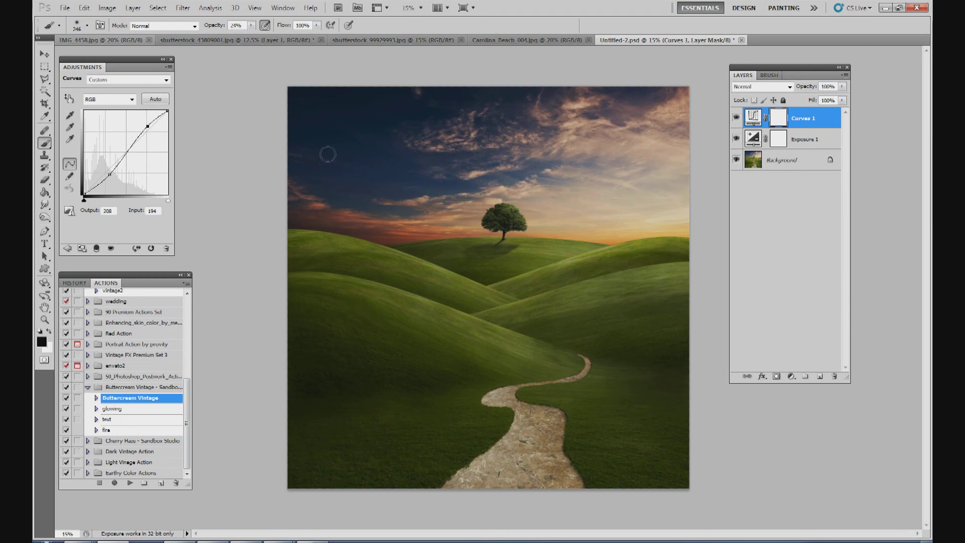
Step: Add a Hue/Saturation adjustment layer and set its saturation to -20 and lightness to +10
left_click(793, 380)
left_click(818, 263)
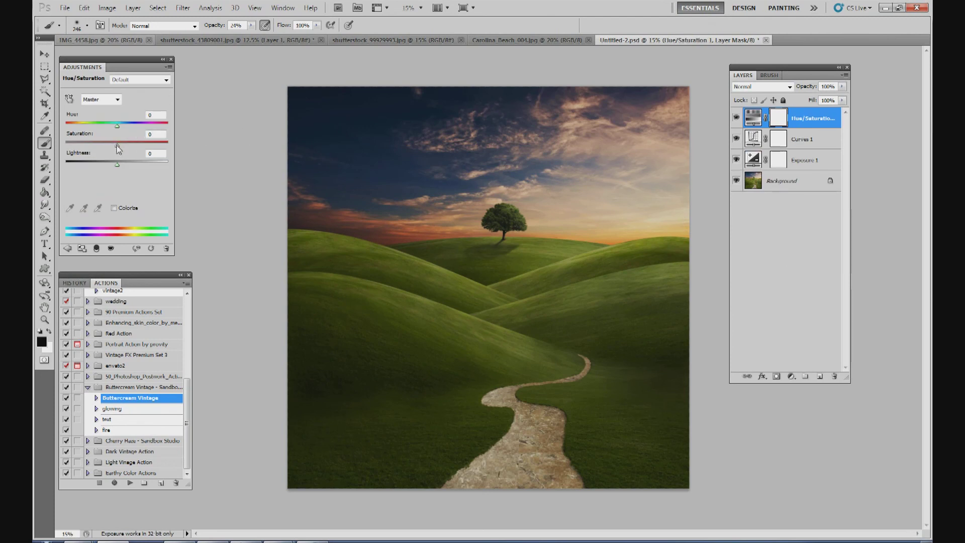
left_click_drag(116, 146, 106, 146)
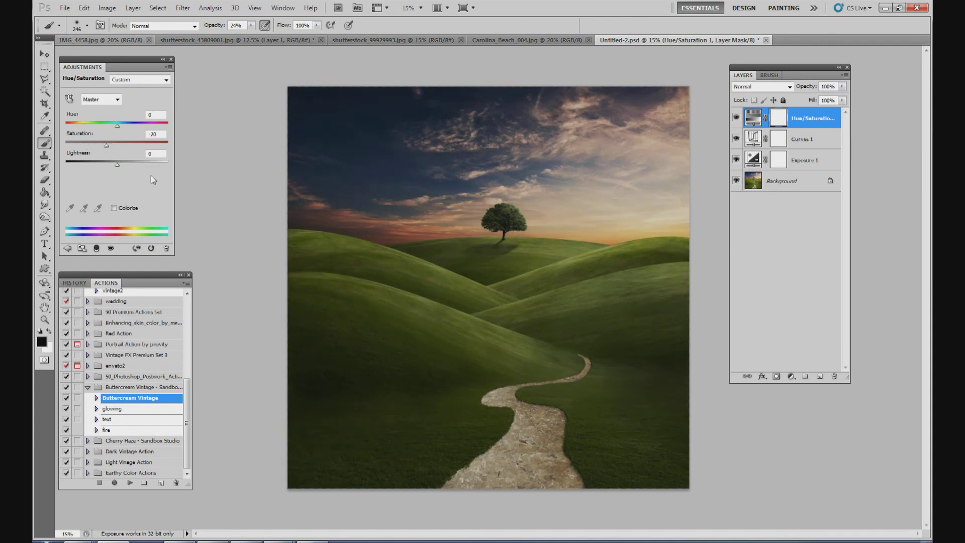
left_click(118, 165)
left_click_drag(118, 165, 123, 168)
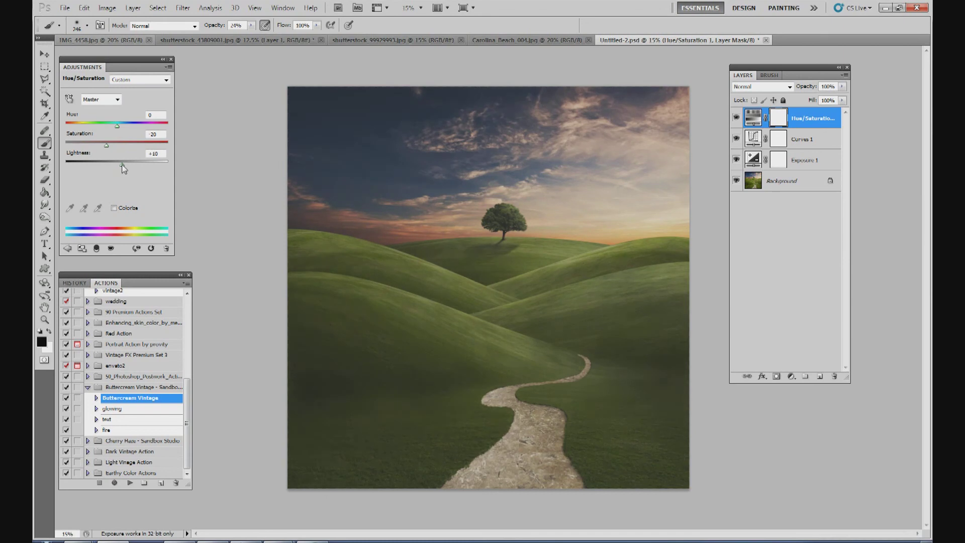
Step: Duplicate the Background layer, move the copy above Hue/Saturation 1 and toggle its visibility to compare the image
left_click(785, 186)
right_click(791, 185)
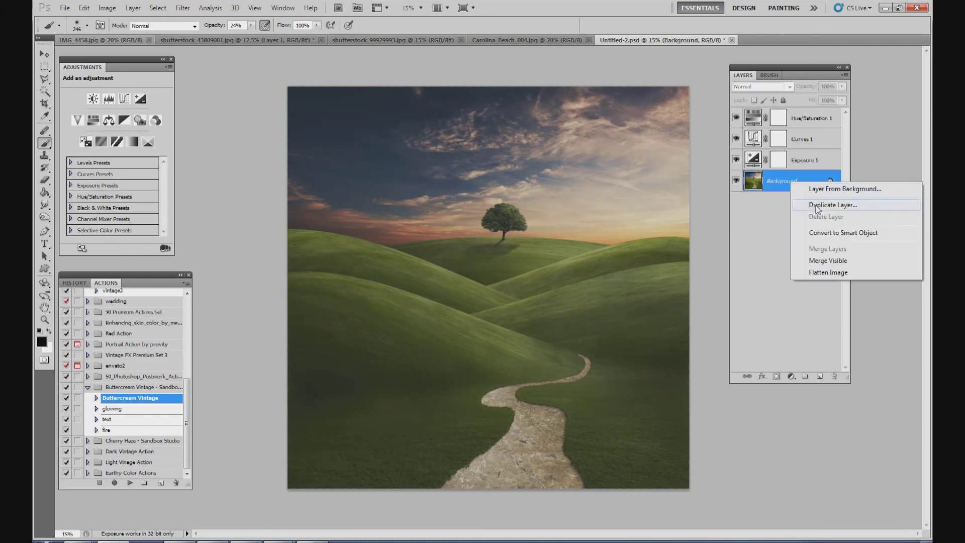
left_click(815, 207)
left_click(573, 169)
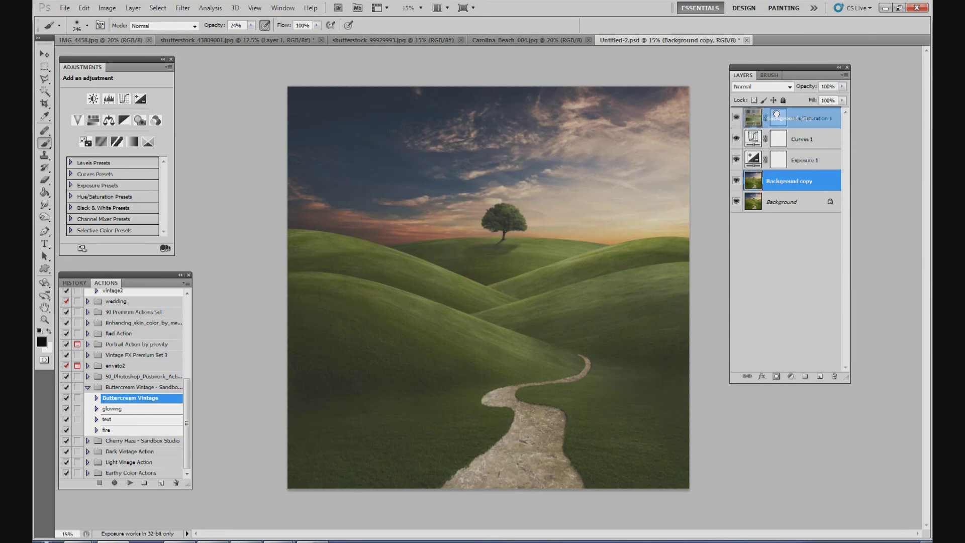
left_click(733, 121)
left_click(733, 121)
left_click(734, 119)
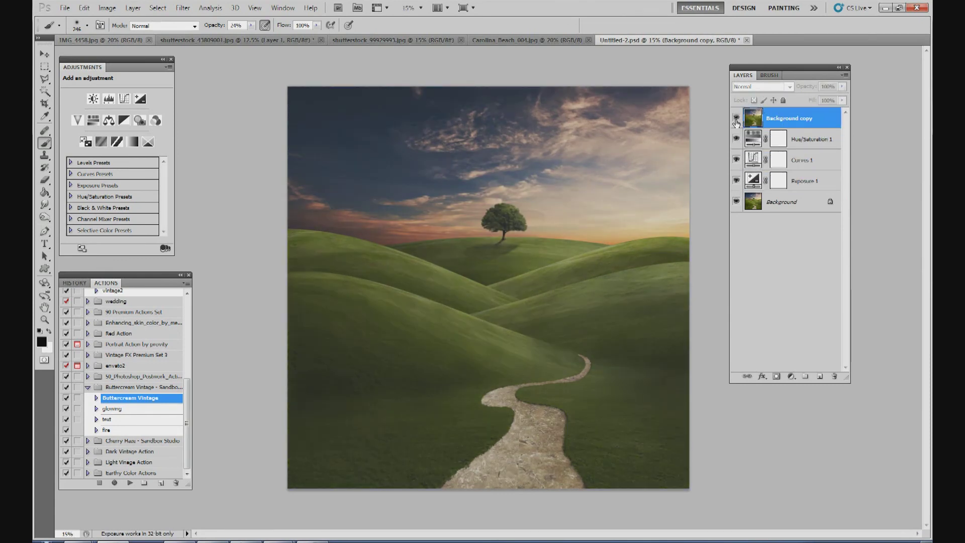
left_click(736, 119)
Step: Set the Background copy layer's blend mode to Soft Light and its opacity to 43%
left_click(760, 86)
left_click(754, 233)
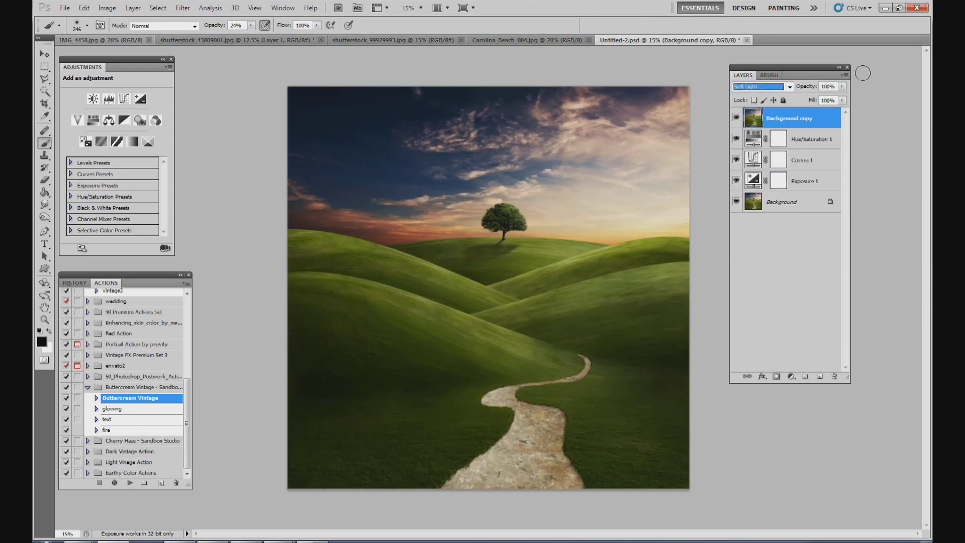
left_click(842, 86)
left_click_drag(841, 99, 811, 99)
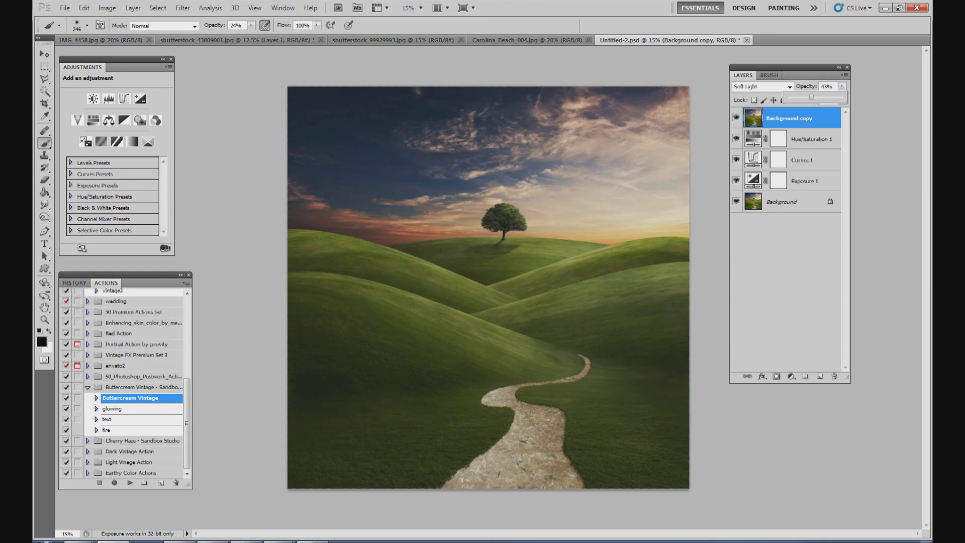
Step: Apply a Shadows/Highlights adjustment to the original Background layer
left_click(796, 207)
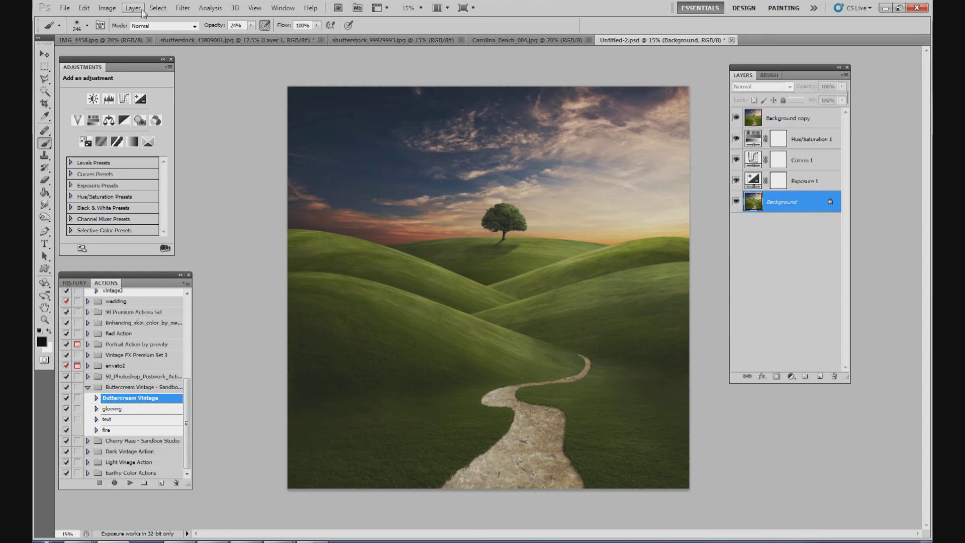
left_click(107, 7)
mouse_move(130, 36)
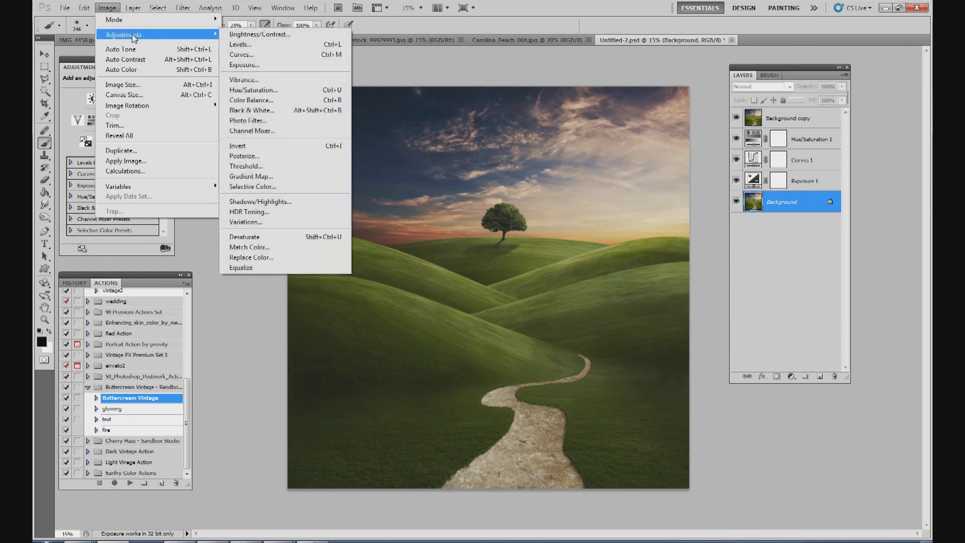
left_click(298, 203)
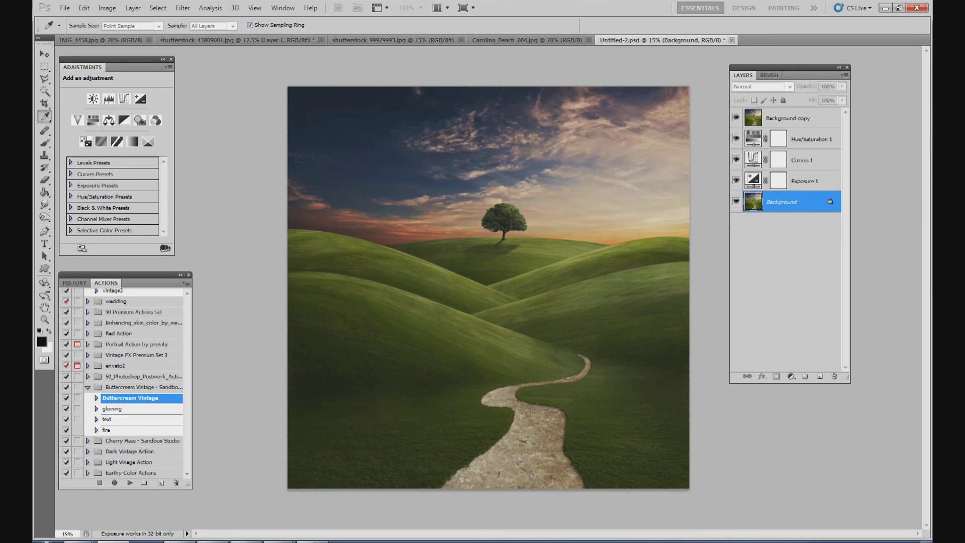
key("b")
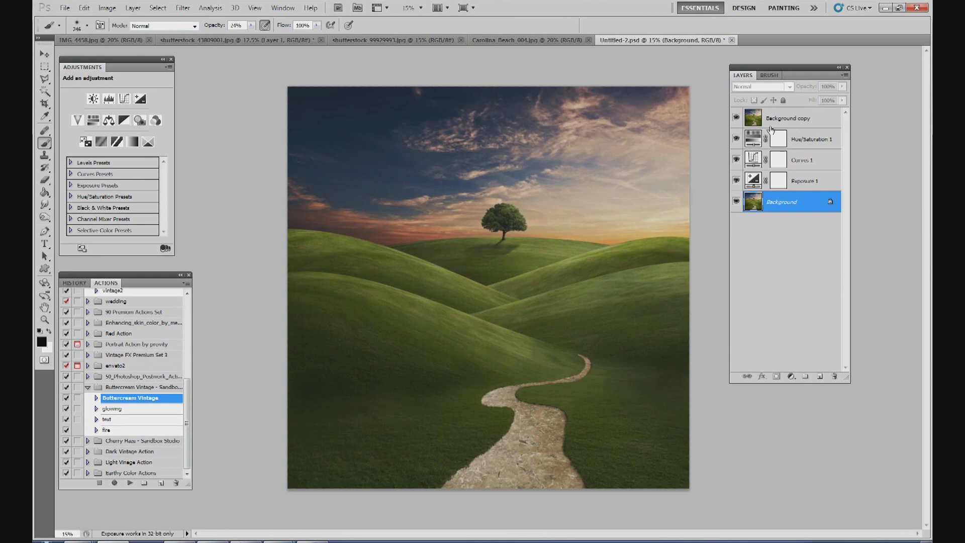
Step: Make a second duplicate of the adjusted Background layer and place it above Background copy
right_click(786, 202)
left_click(785, 203)
left_click_drag(785, 202, 780, 107)
Step: Apply a High Pass filter with a 2-pixel radius to Background copy 2 and set its blend mode to Overlay
left_click(182, 8)
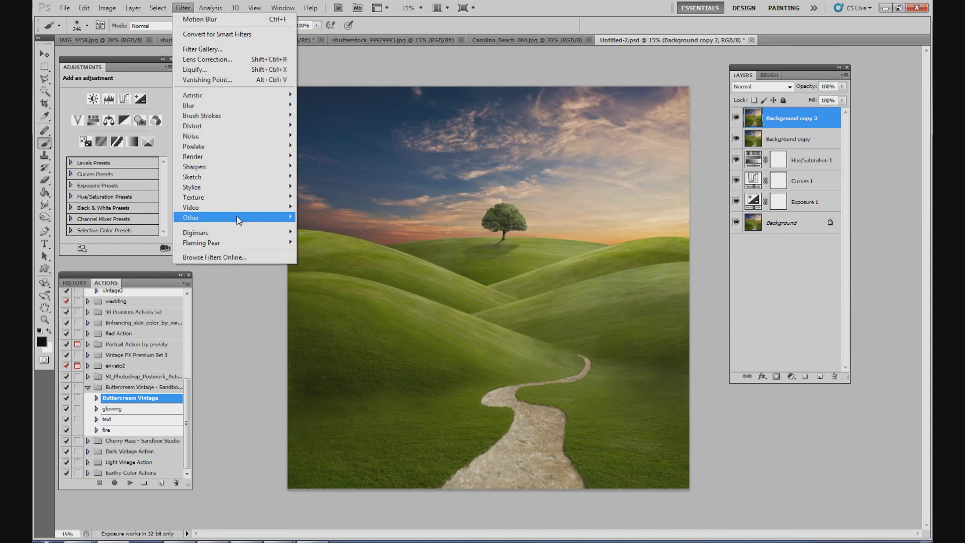
mouse_move(238, 221)
left_click(315, 227)
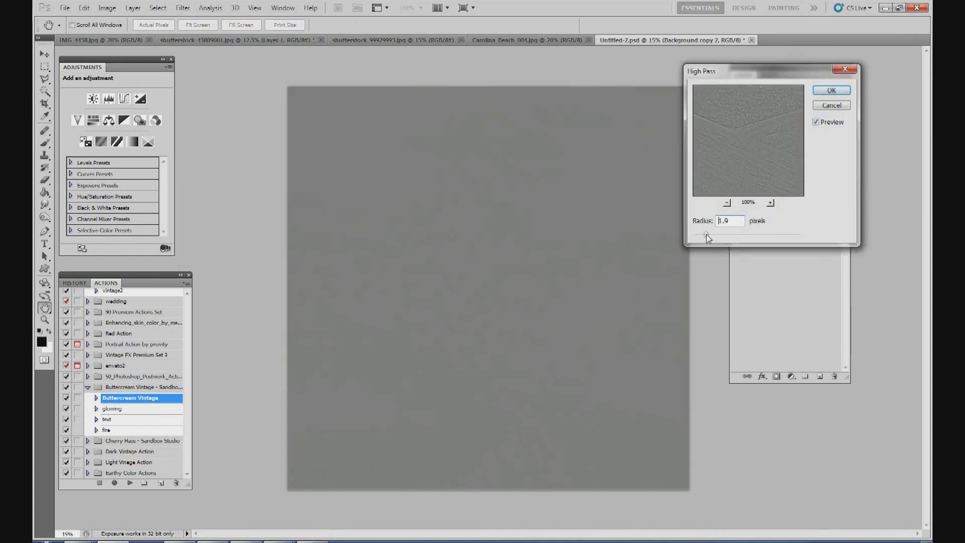
double_click(729, 221)
type("2")
left_click(820, 90)
left_click(764, 86)
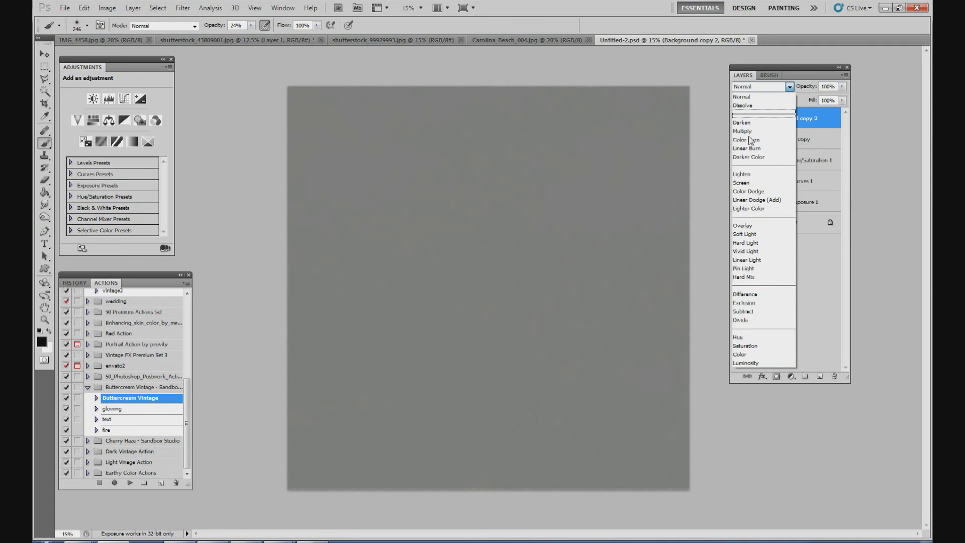
left_click(757, 227)
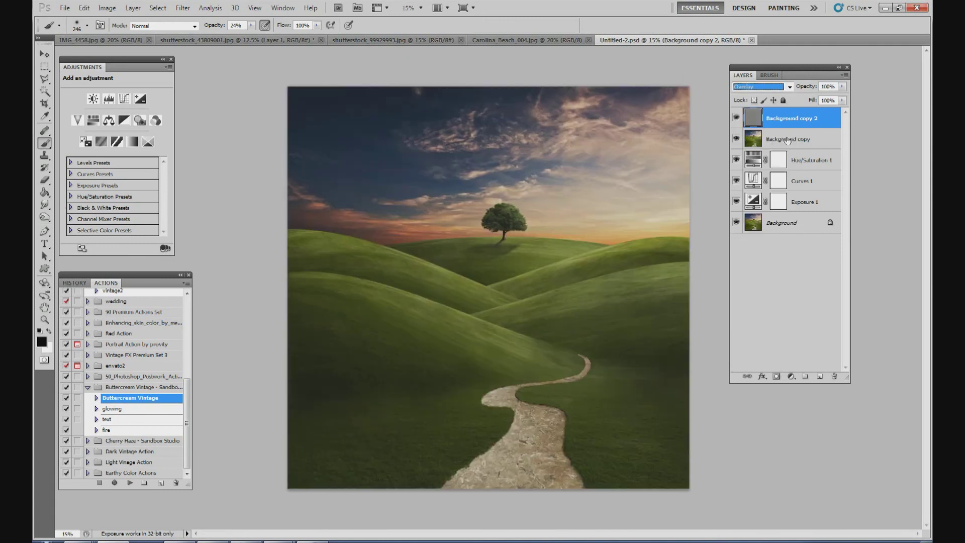
Step: Duplicate the high-pass Overlay layer, Background copy 2, within Untitled-2.psd to strengthen the sharpening
right_click(798, 121)
left_click(835, 167)
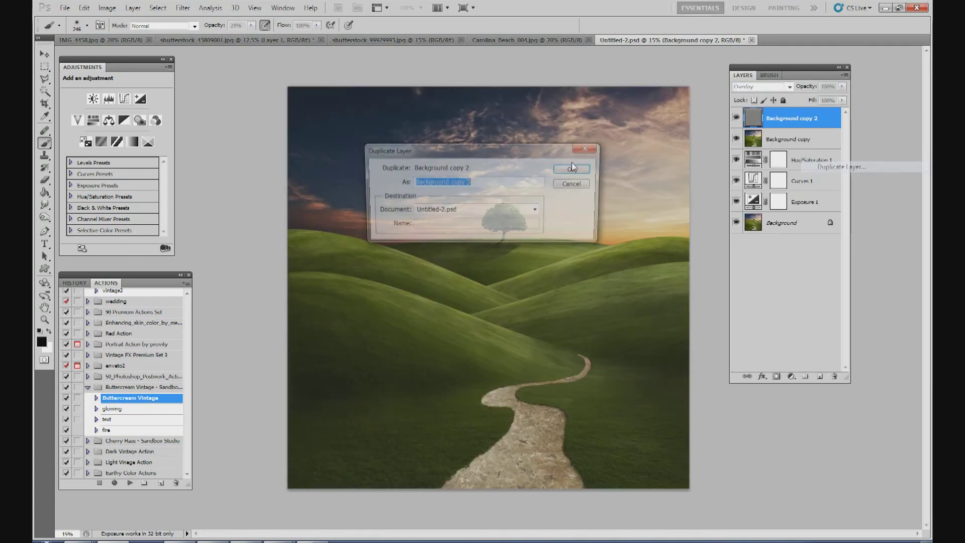
left_click(572, 168)
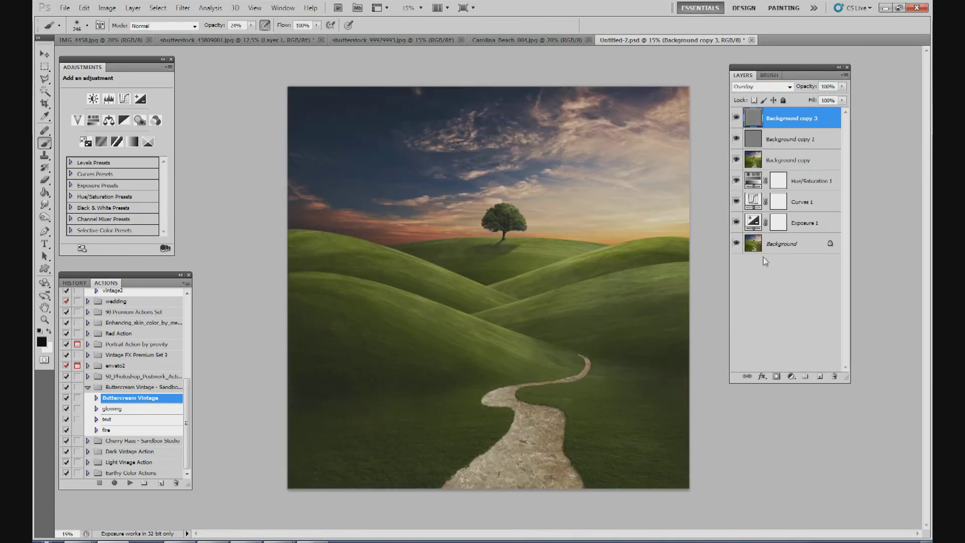
left_click(421, 8)
left_click(422, 24)
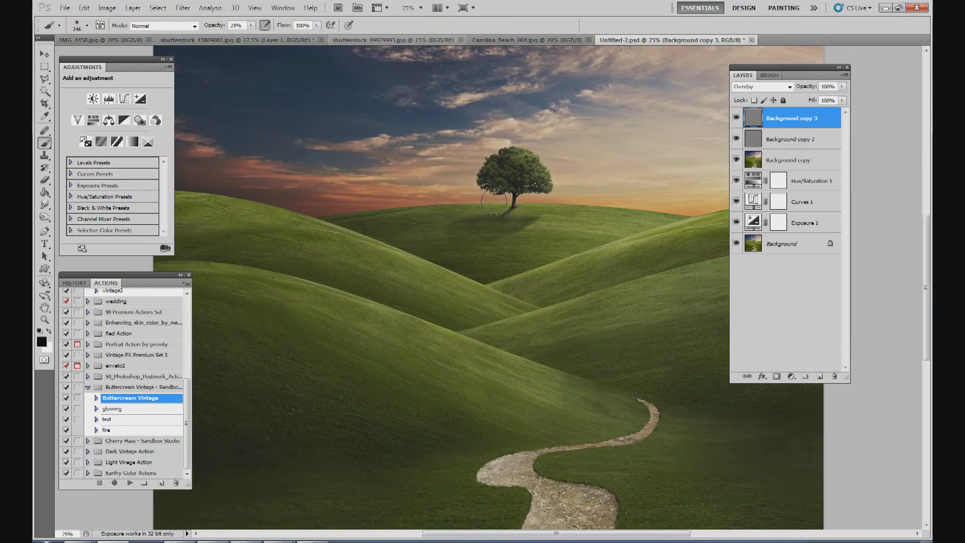
Step: Duplicate the original Background layer and place the copy at the top of the layer stack
left_click(412, 9)
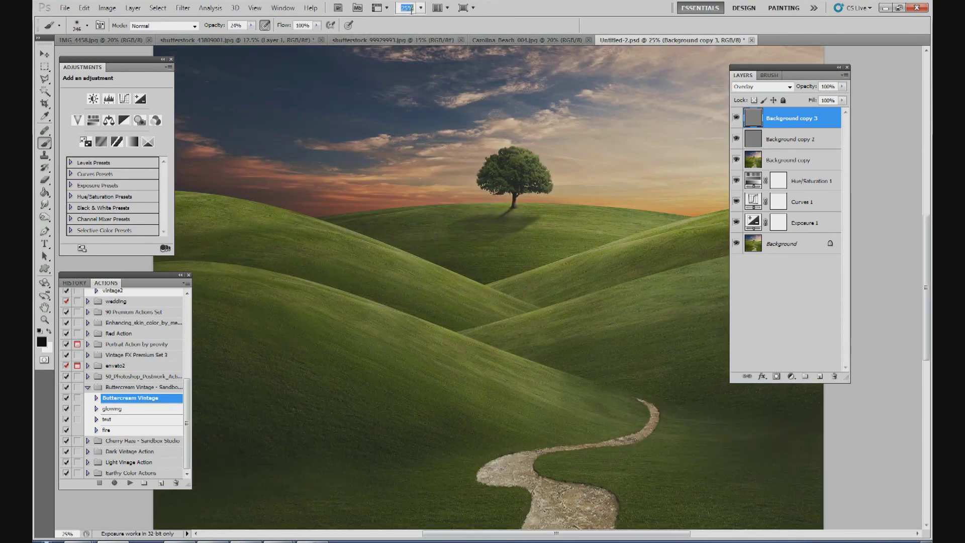
type("15")
key("Return")
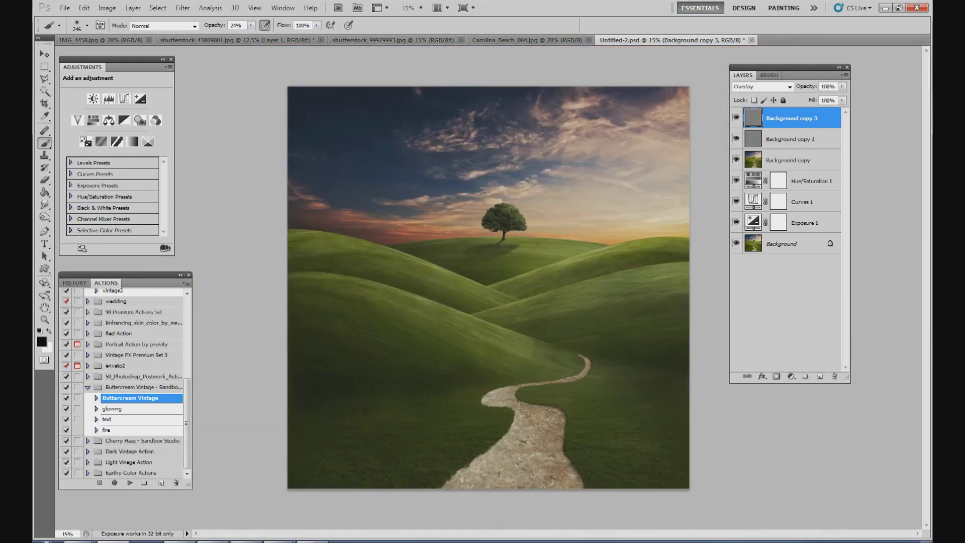
key("r")
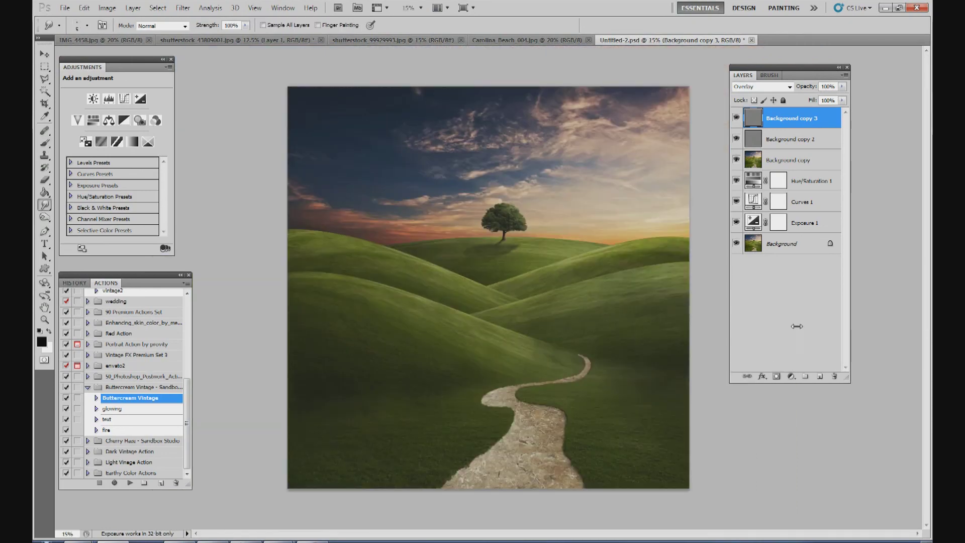
left_click_drag(792, 246, 784, 111)
Step: Apply a Lighting Effects spotlight to Background copy 4, with the wide ellipse angled so the light falls from the image's upper-right corner
left_click(182, 7)
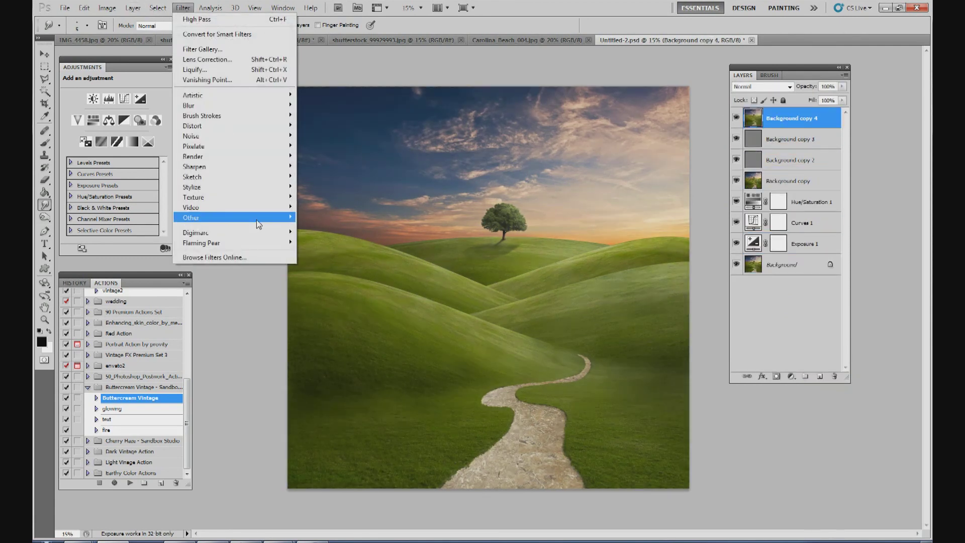
mouse_move(258, 224)
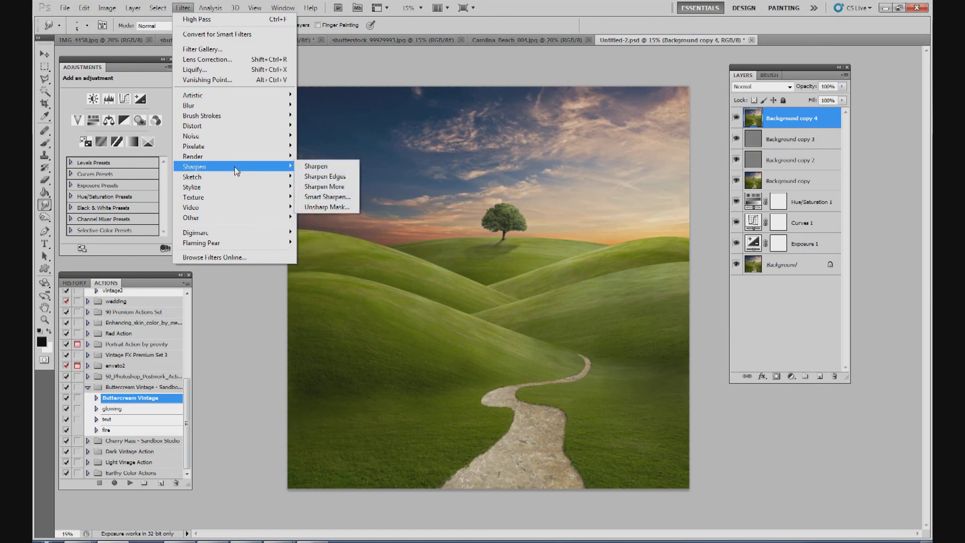
mouse_move(229, 161)
left_click(328, 197)
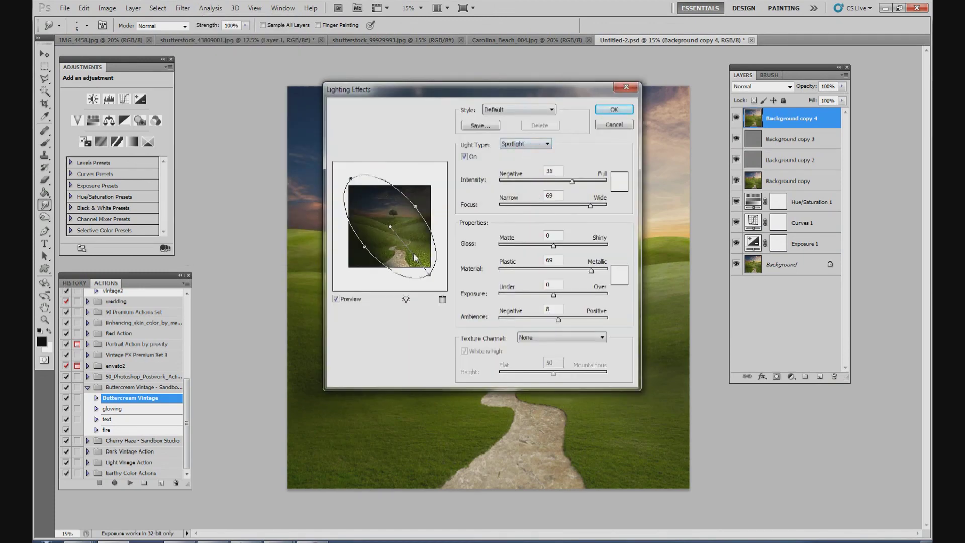
left_click_drag(429, 274, 435, 182)
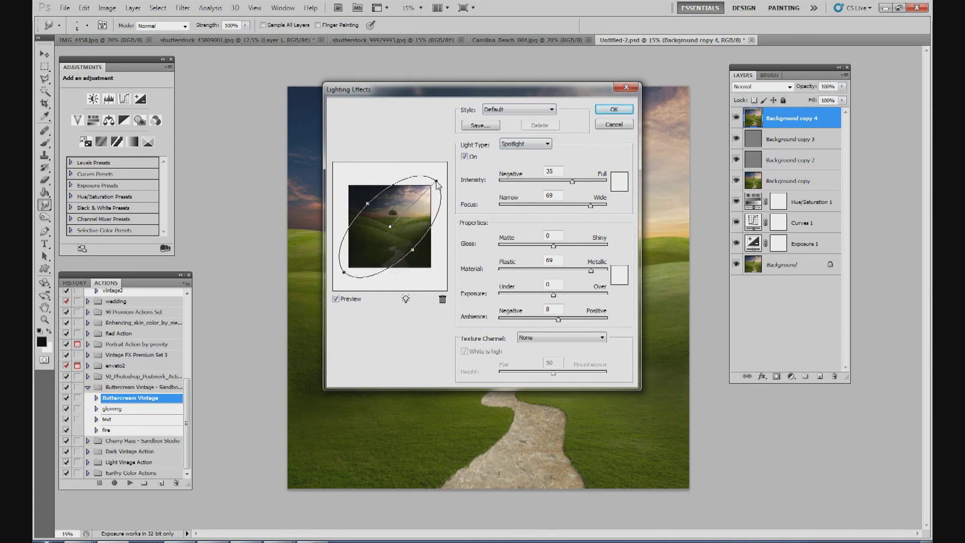
left_click_drag(415, 248, 417, 250)
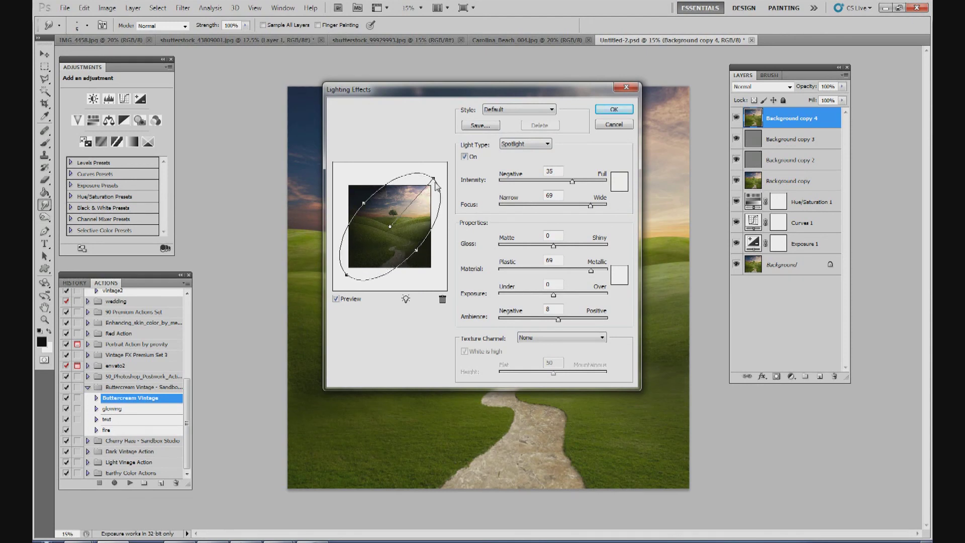
left_click_drag(435, 179, 435, 181)
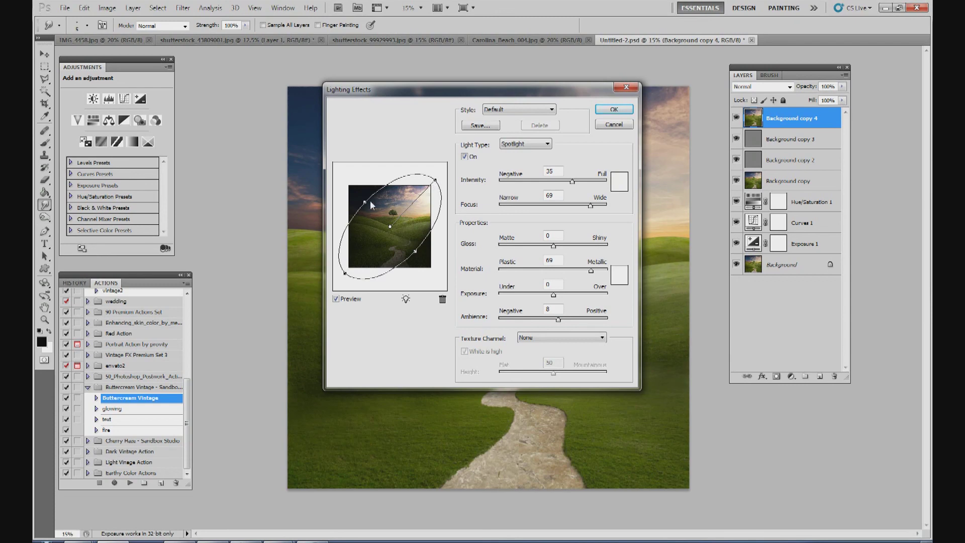
left_click_drag(365, 204, 364, 204)
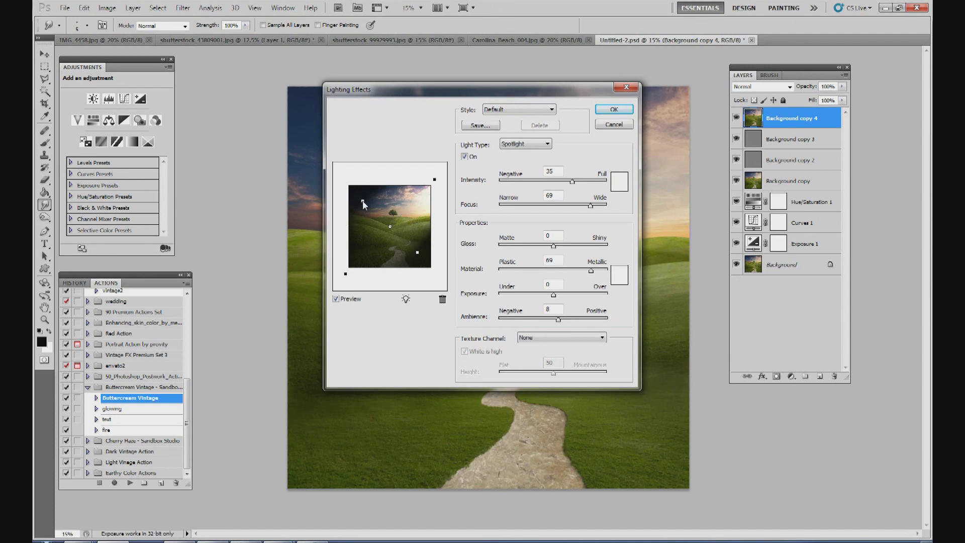
left_click(606, 111)
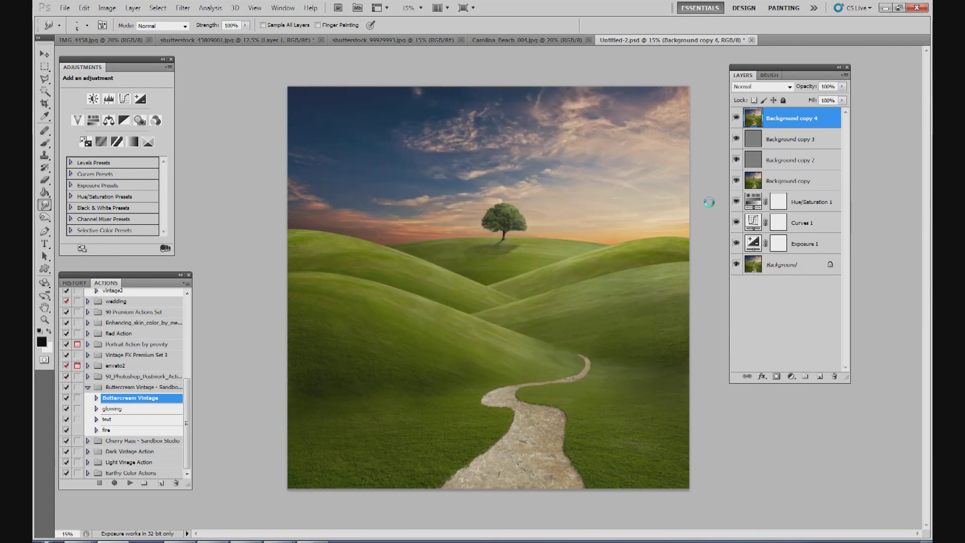
Step: Reduce the opacity of the spotlight layer, Background copy 4, to 30%
left_click(842, 86)
left_click_drag(845, 103, 798, 106)
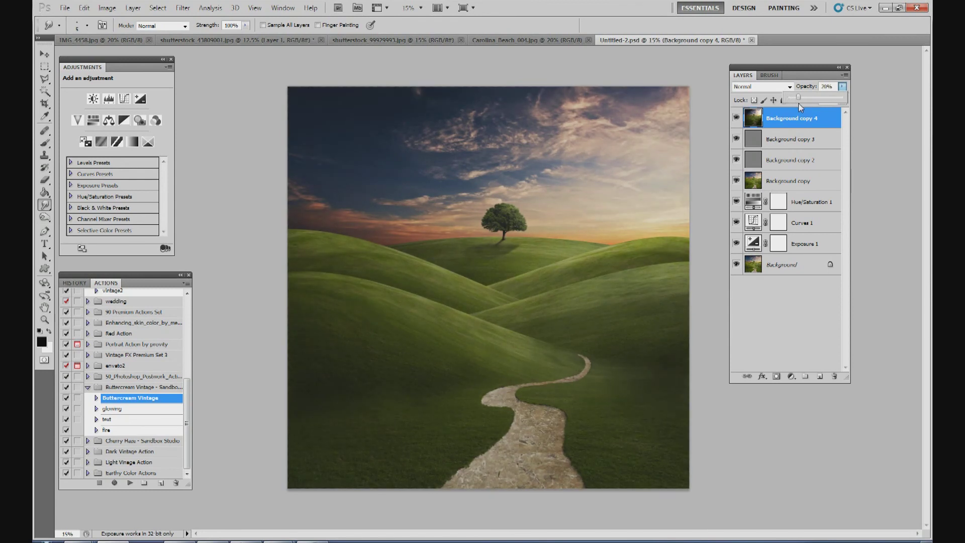
left_click_drag(801, 104, 808, 106)
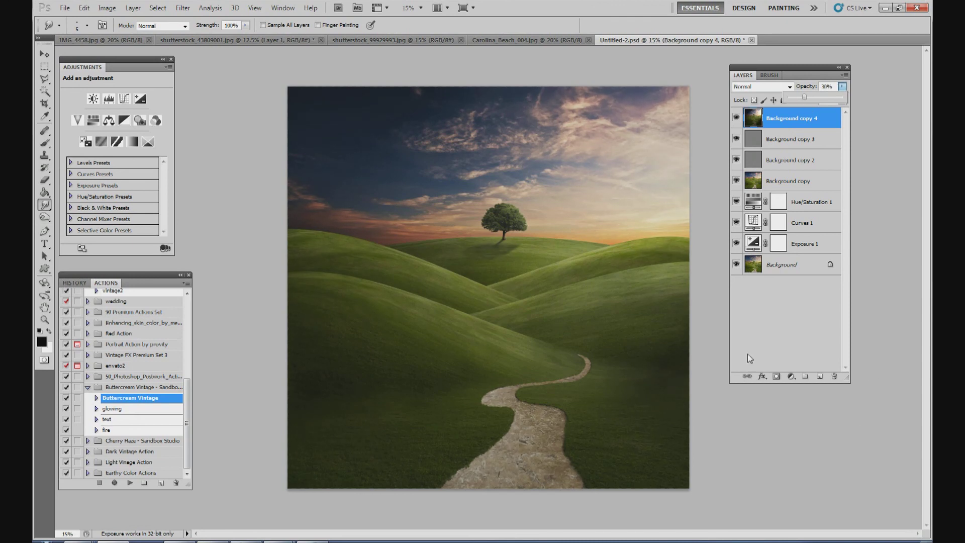
Step: Add a new layer and fill it with an orange-to-blue radial gradient centred on the bright right side of the sky
left_click(820, 377)
right_click(46, 193)
left_click(71, 193)
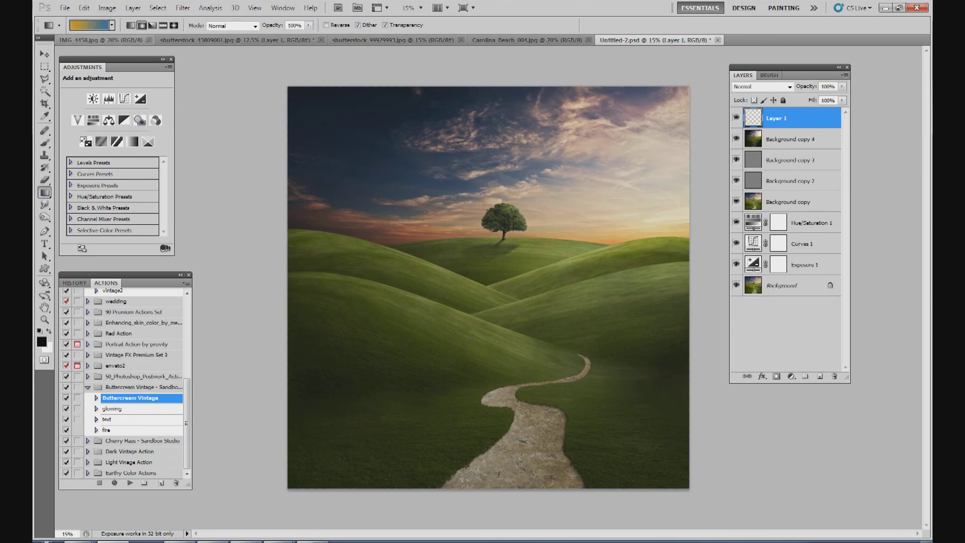
left_click_drag(548, 270, 504, 433)
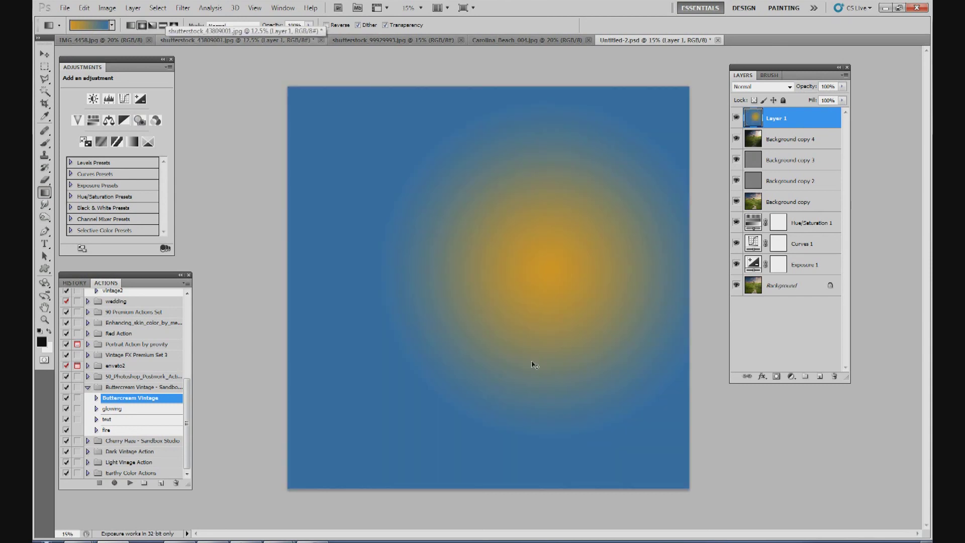
key("ctrl+z")
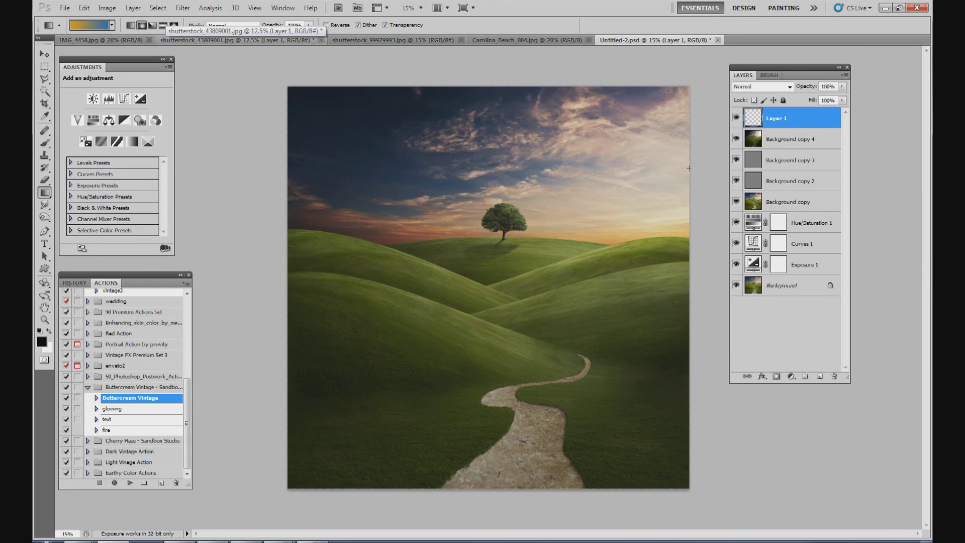
left_click_drag(578, 232, 287, 429)
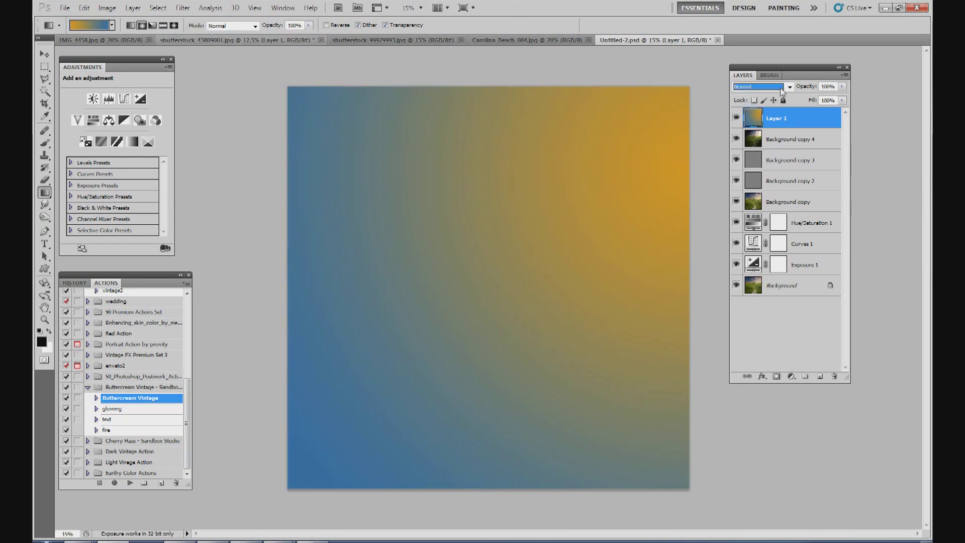
Step: Set the orange-and-blue gradient layer's blend mode to Soft Light and its opacity to 40%
left_click(762, 87)
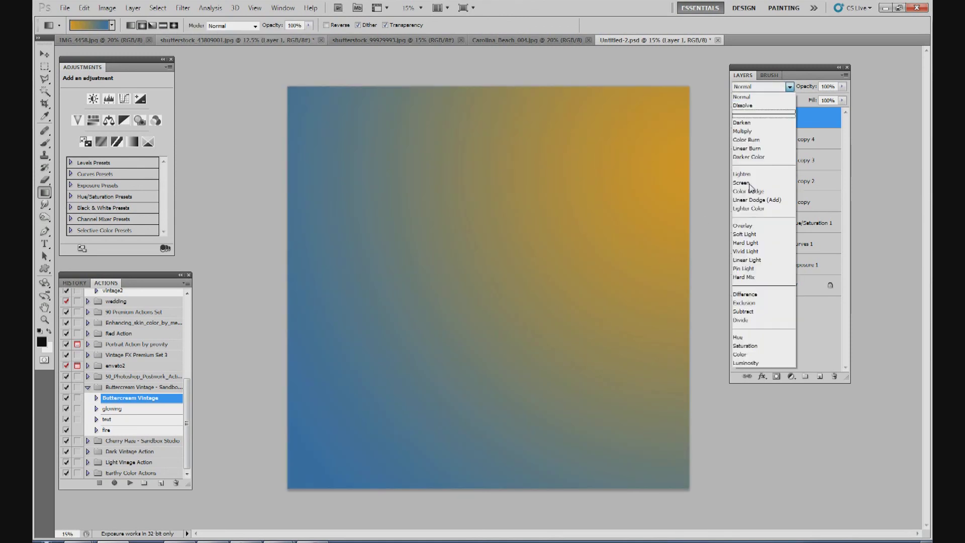
left_click(752, 235)
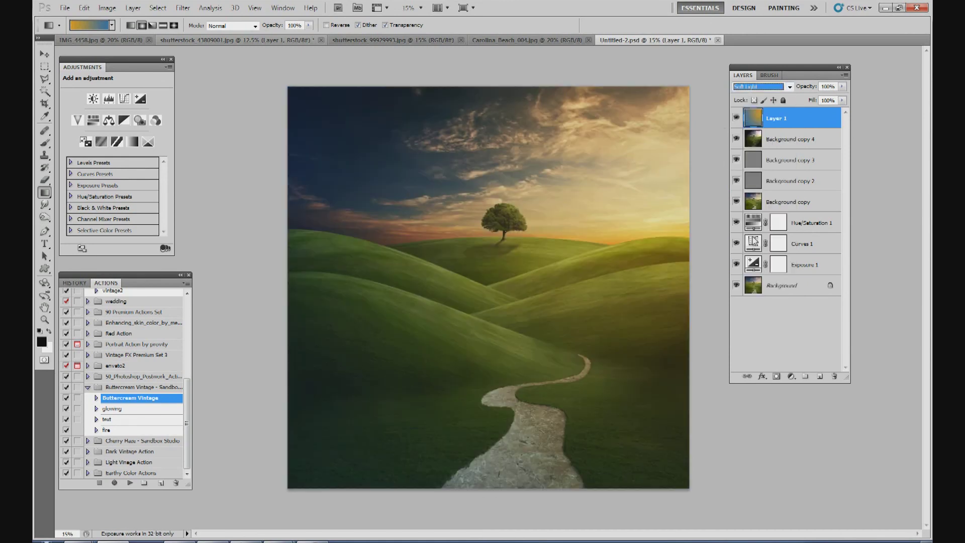
left_click(843, 87)
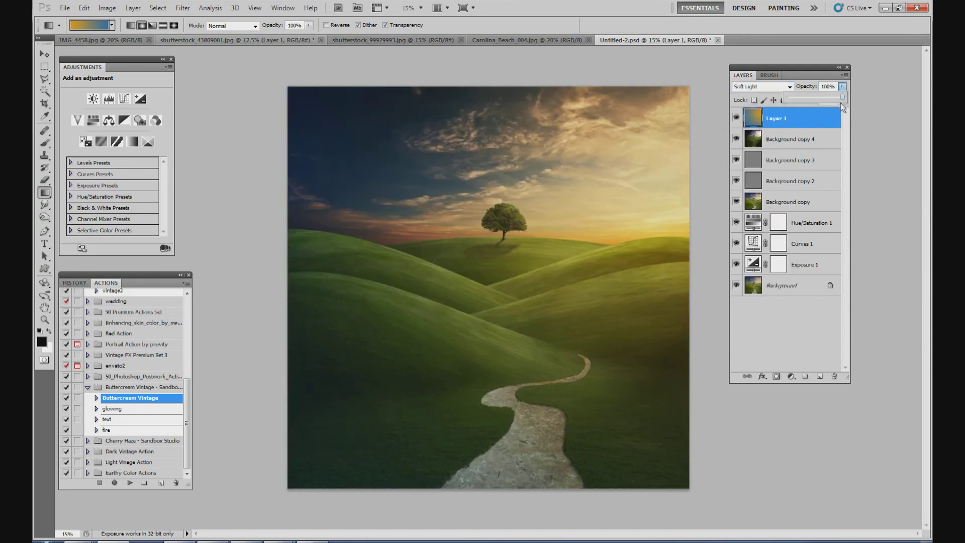
left_click_drag(843, 98, 809, 99)
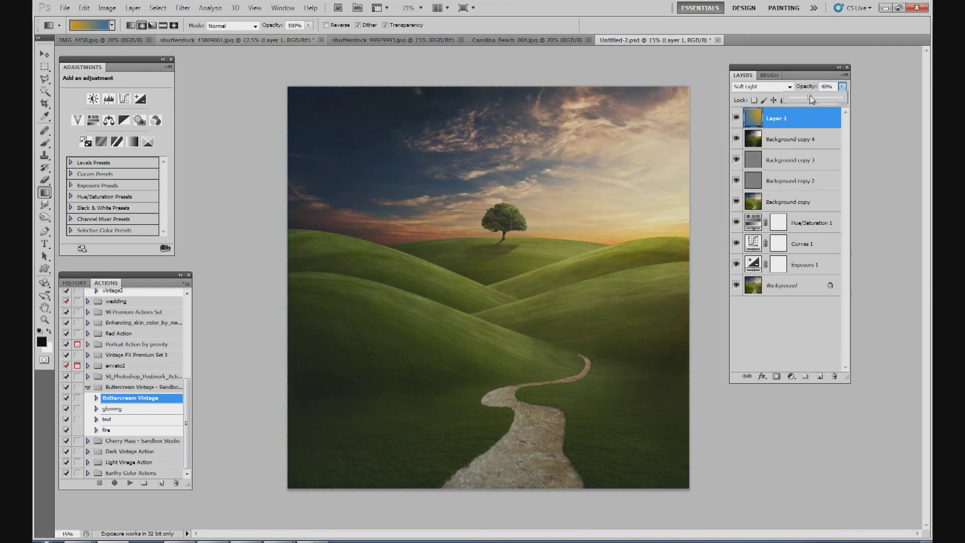
left_click(313, 542)
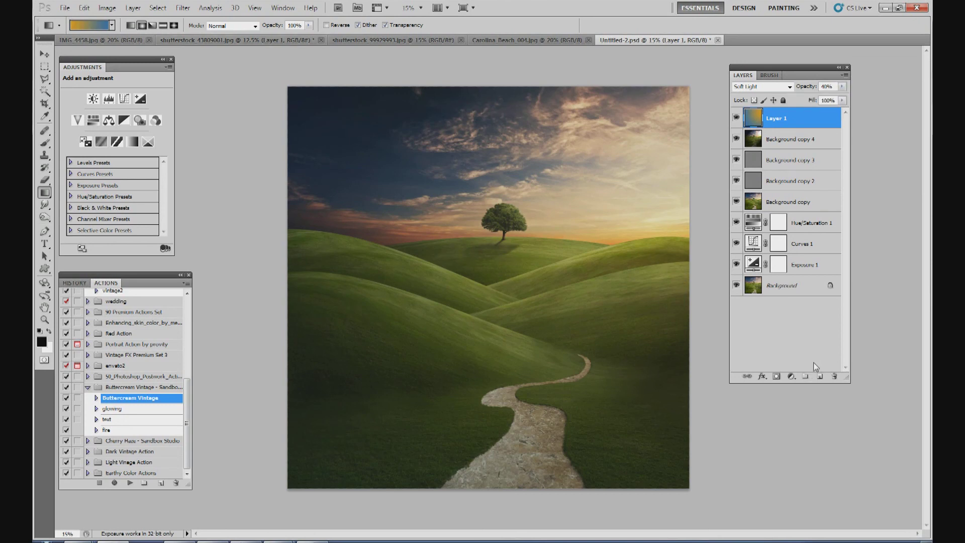
Step: Add a Gradient Map adjustment layer above Layer 1 using the dark blue to beige gradient preset
left_click(792, 377)
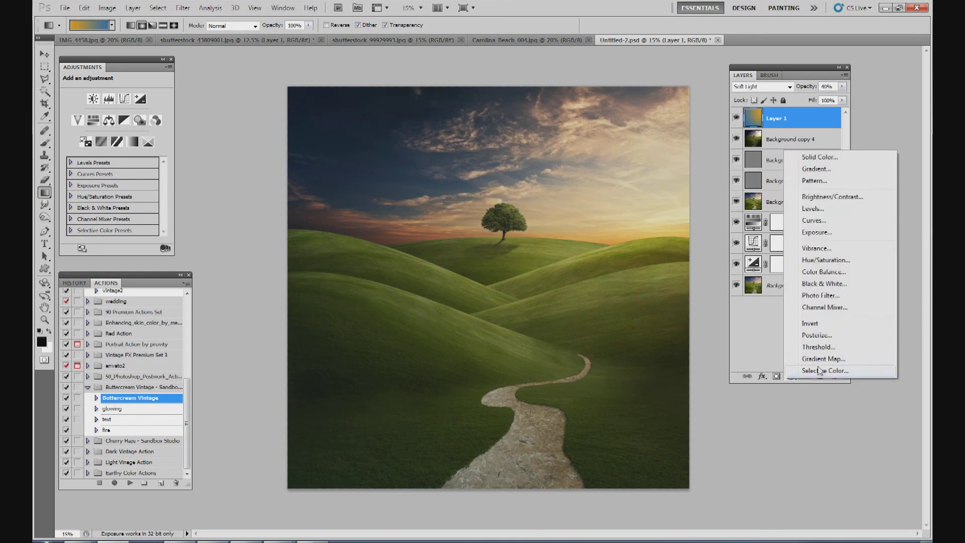
left_click(823, 360)
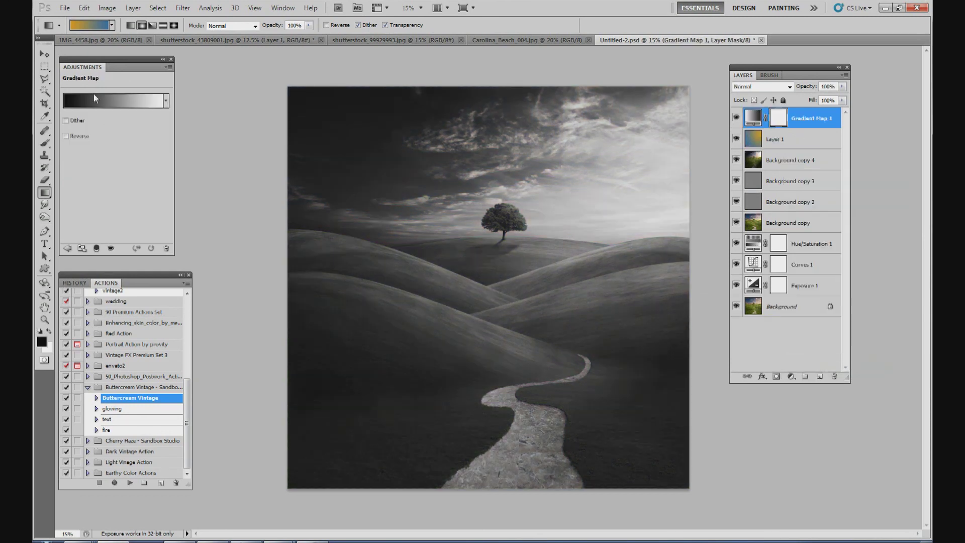
left_click(165, 102)
left_click(174, 168)
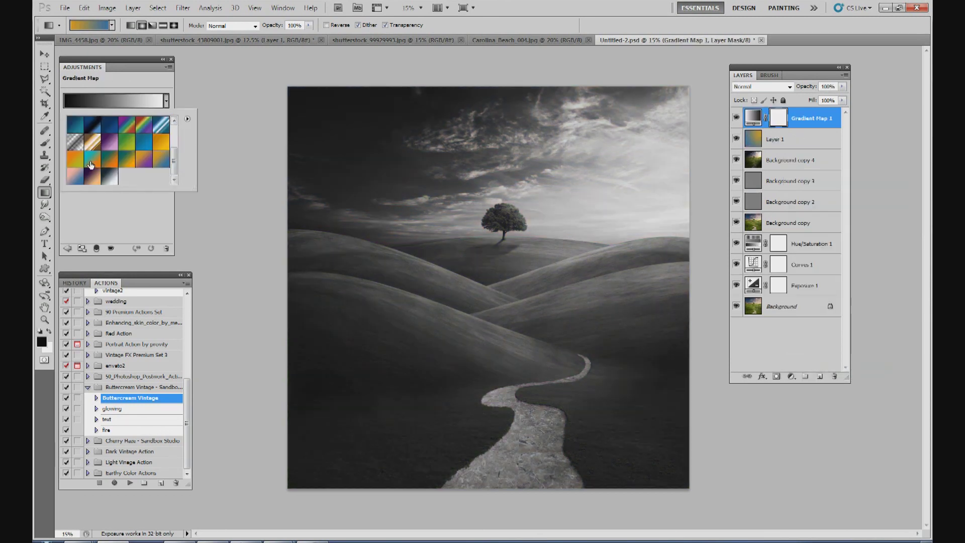
scroll(171, 166, "up", 5)
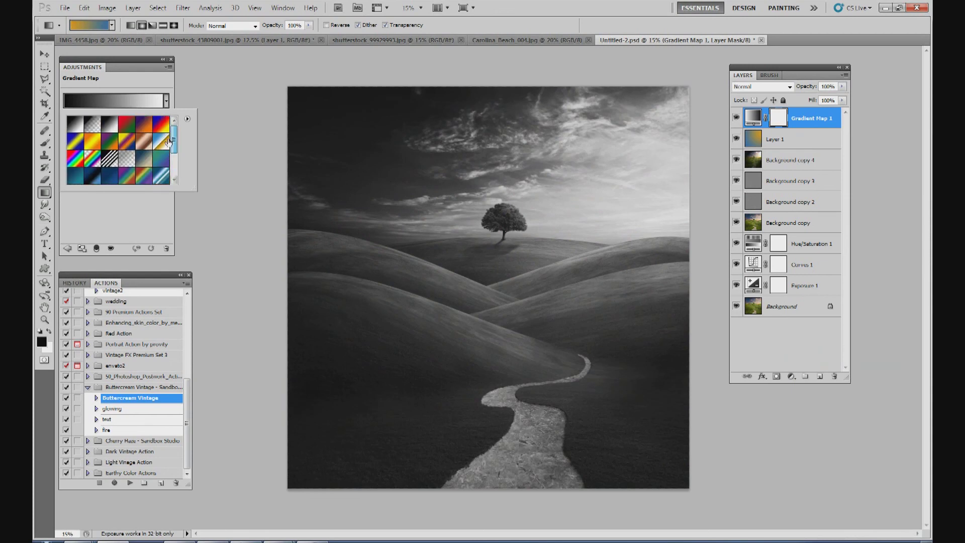
scroll(162, 165, "down", 5)
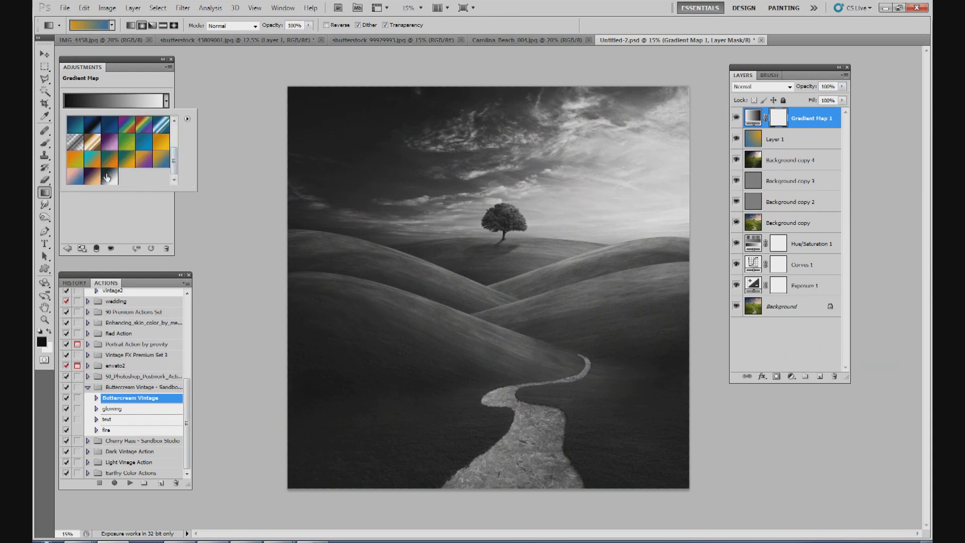
scroll(145, 146, "up", 2)
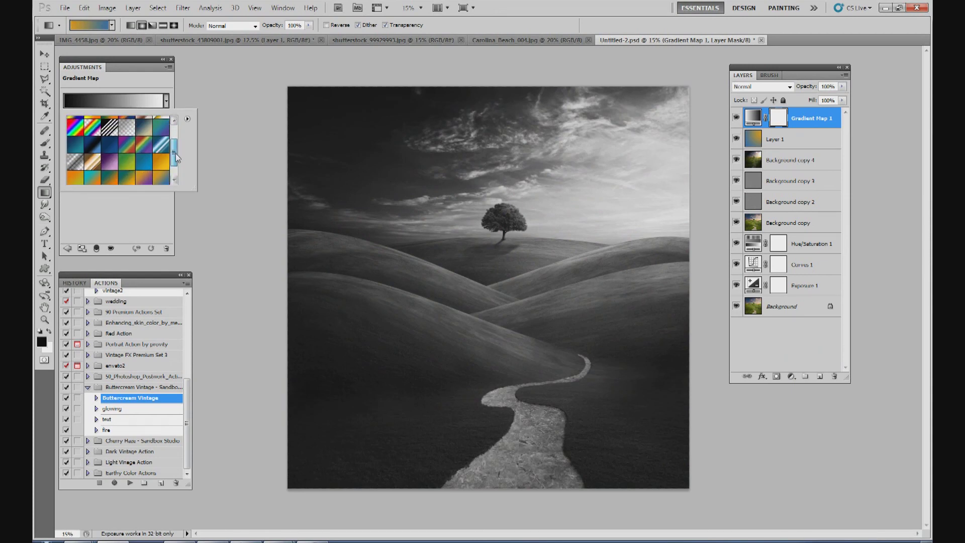
left_click(144, 132)
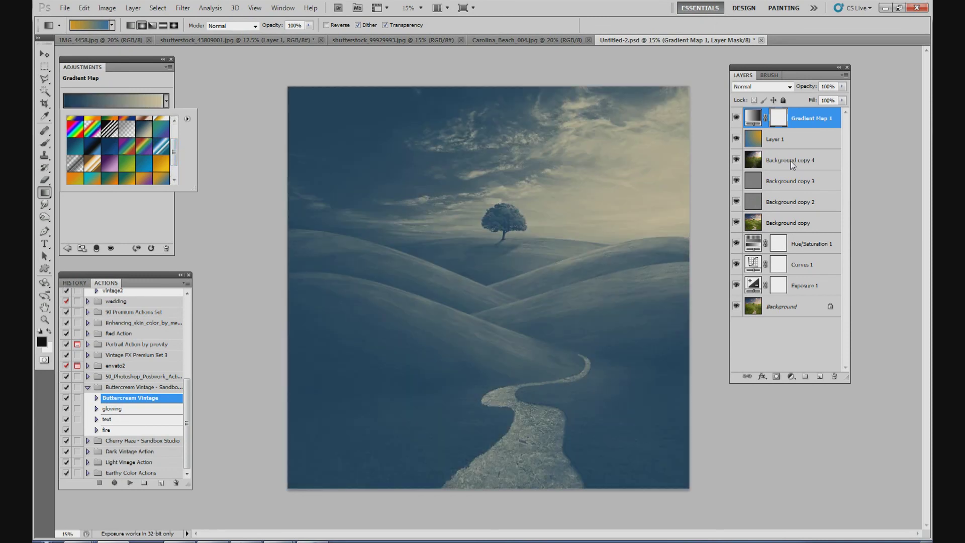
Step: Set the blue-to-beige Gradient Map layer's blend mode to Color and its opacity to about 24%
left_click(798, 122)
left_click(790, 86)
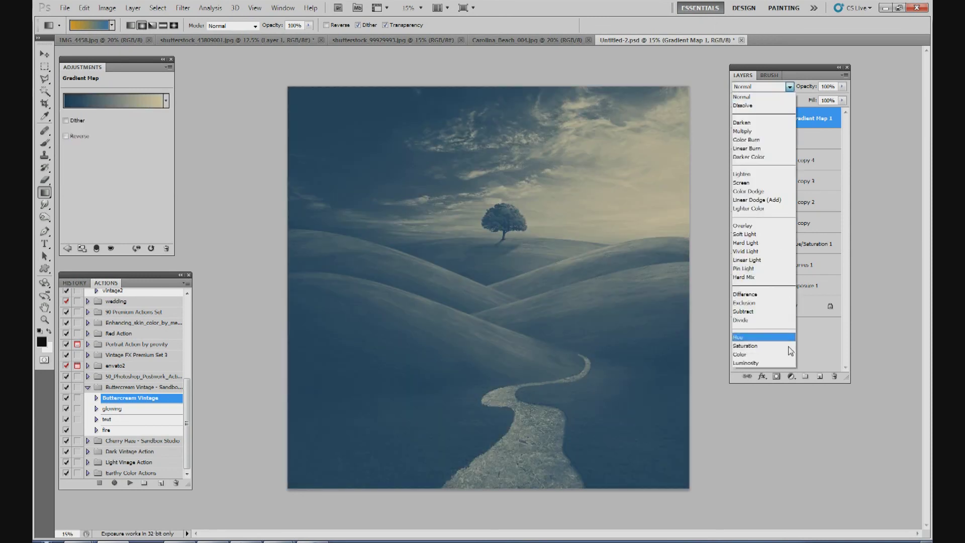
left_click(791, 354)
left_click_drag(842, 87, 803, 99)
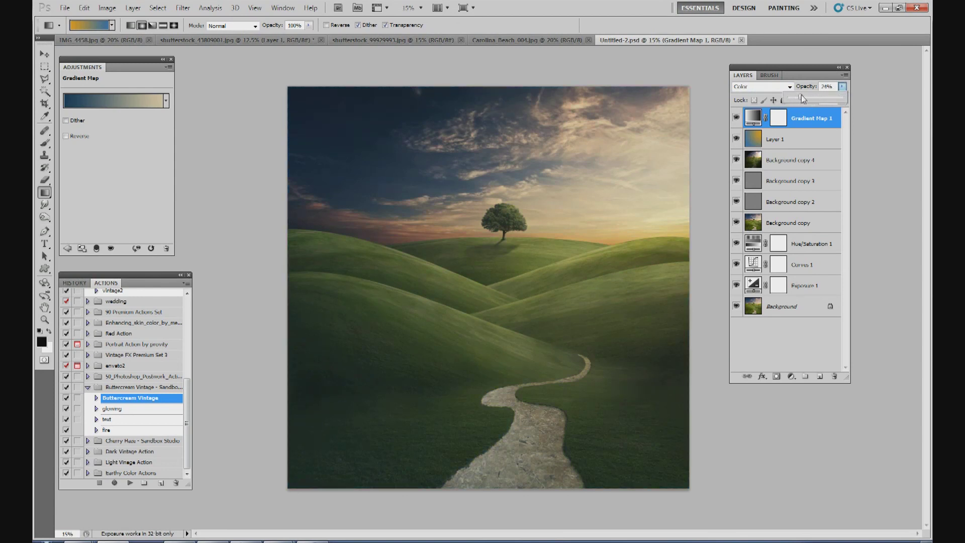
left_click(795, 355)
Step: Add a second, black-to-white Gradient Map adjustment layer on top, set to Soft Light at 21% opacity
left_click(791, 376)
left_click(816, 356)
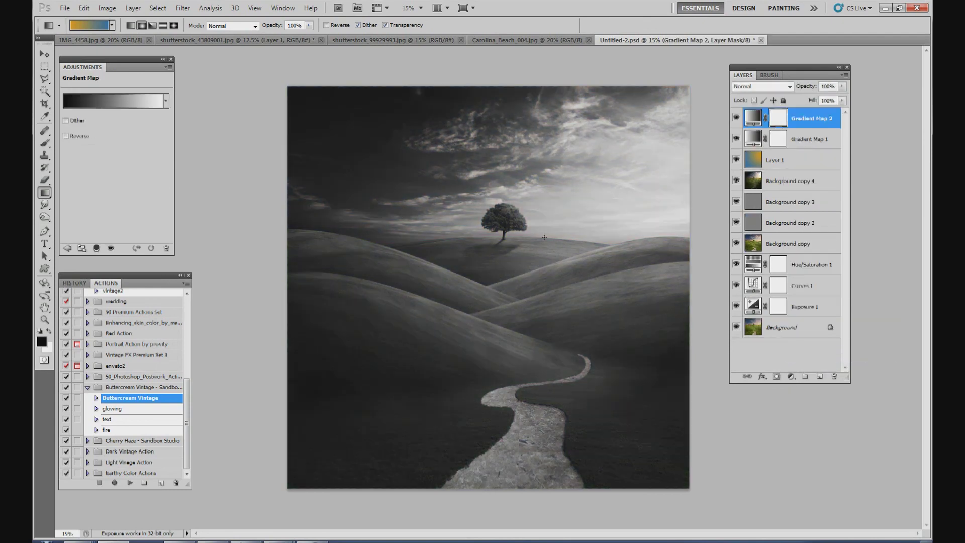
left_click(789, 86)
left_click(771, 233)
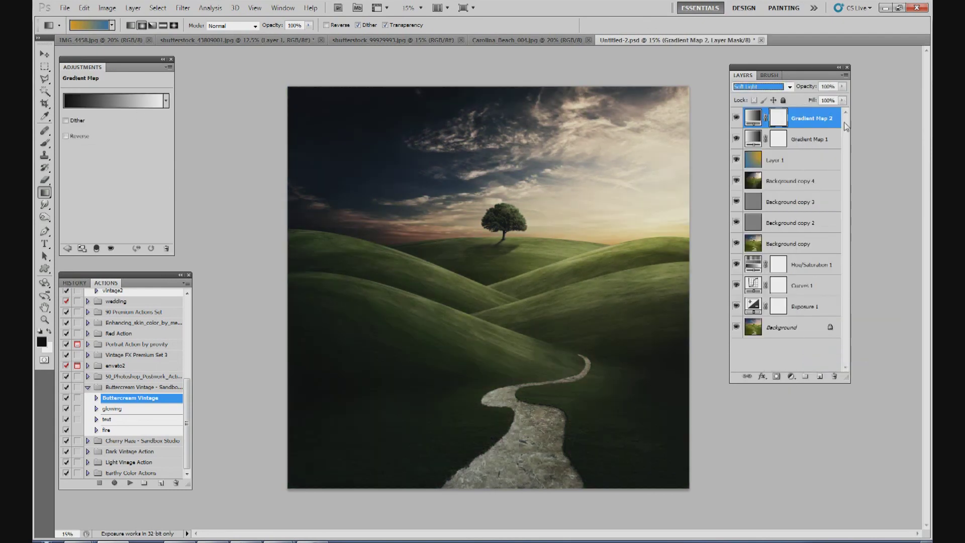
left_click(842, 87)
left_click_drag(844, 101, 802, 100)
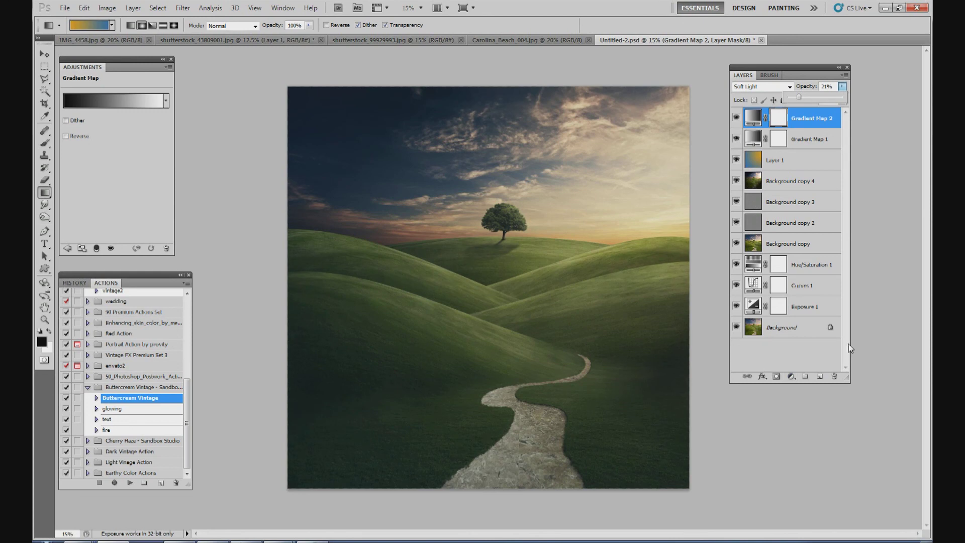
Step: Add a new empty layer above Gradient Map 2 and set the Gradient tool to a black-to-transparent linear gradient
left_click(821, 376)
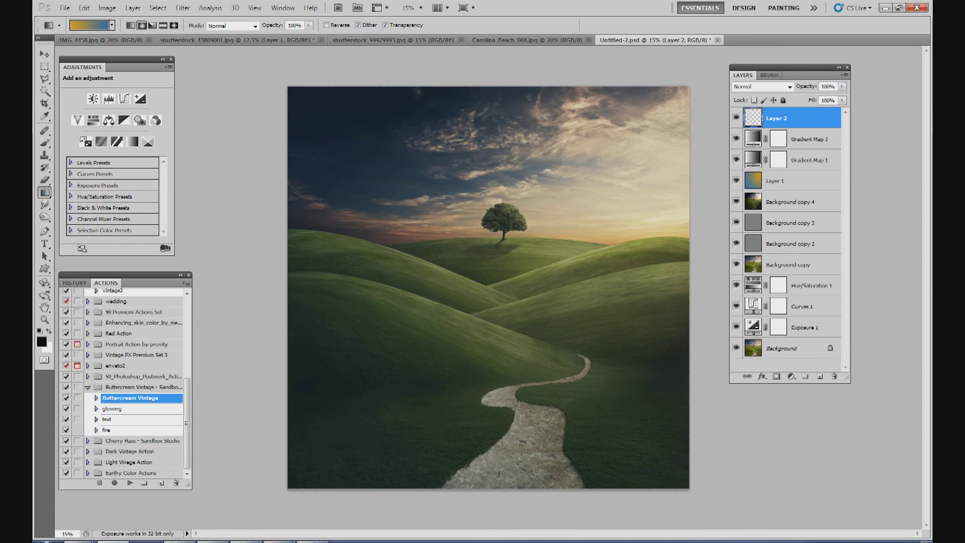
key("ctrl+z")
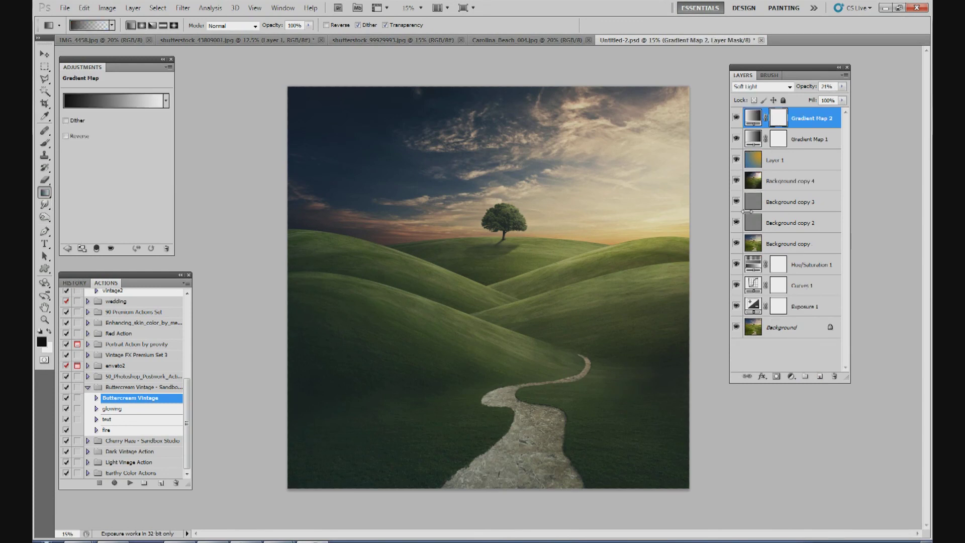
left_click(820, 377)
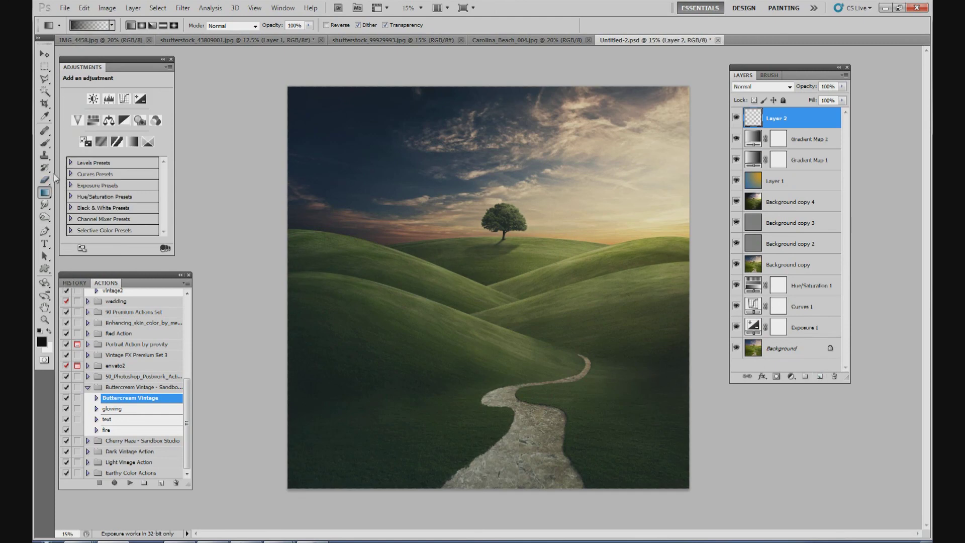
left_click(98, 25)
left_click(805, 152)
Step: Darken the foreground hills with black-to-transparent gradients rising diagonally from the canvas's lower edge on the new layer, and lower the layer's opacity
left_click_drag(428, 500, 632, 221)
left_click_drag(556, 500, 606, 345)
left_click_drag(578, 499, 635, 340)
left_click_drag(560, 272, 624, 191)
left_click(843, 86)
left_click_drag(838, 99, 808, 101)
Step: Add another layer with black-to-transparent gradients rising from the lower edge over the path, and set its opacity to 25%
left_click(820, 377)
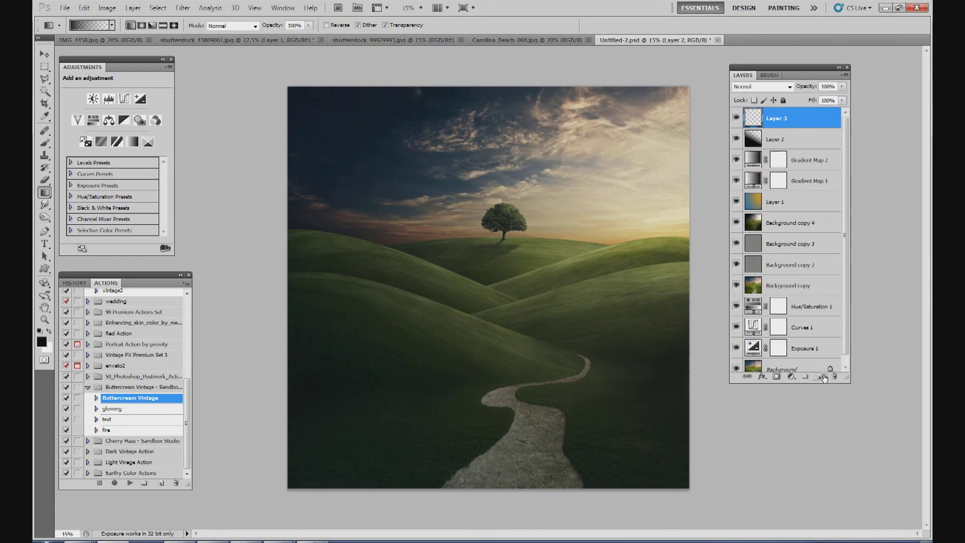
left_click_drag(479, 499, 572, 351)
left_click_drag(575, 486, 586, 402)
left_click(844, 87)
left_click_drag(841, 98, 803, 105)
Step: Set the opacity of the dark gradient on Layer 2 to 16%
left_click(802, 140)
left_click(842, 86)
left_click_drag(804, 96, 798, 96)
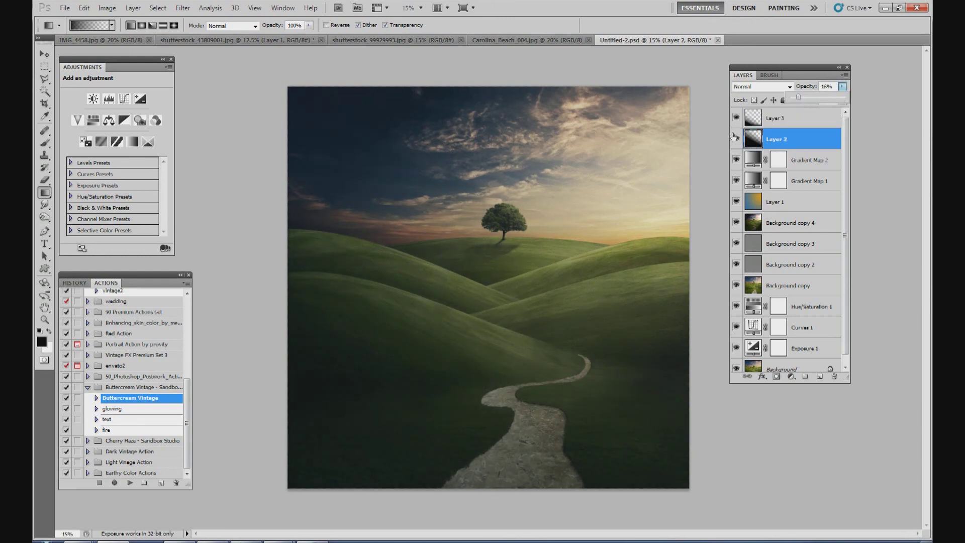
Step: Group all layers from Layer 3 down to Exposure 1, leaving only the Background layer outside the group
left_click(795, 122)
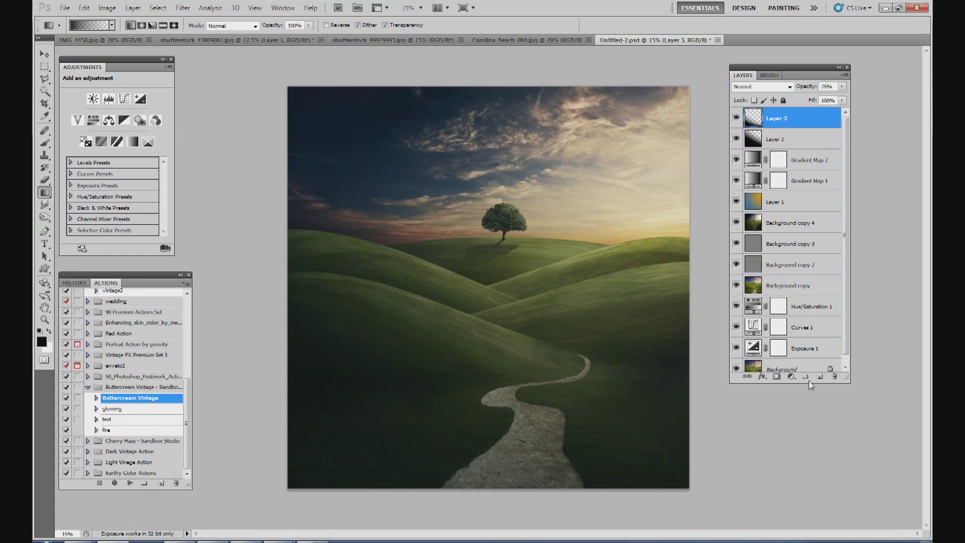
scroll(794, 139, "down", 1)
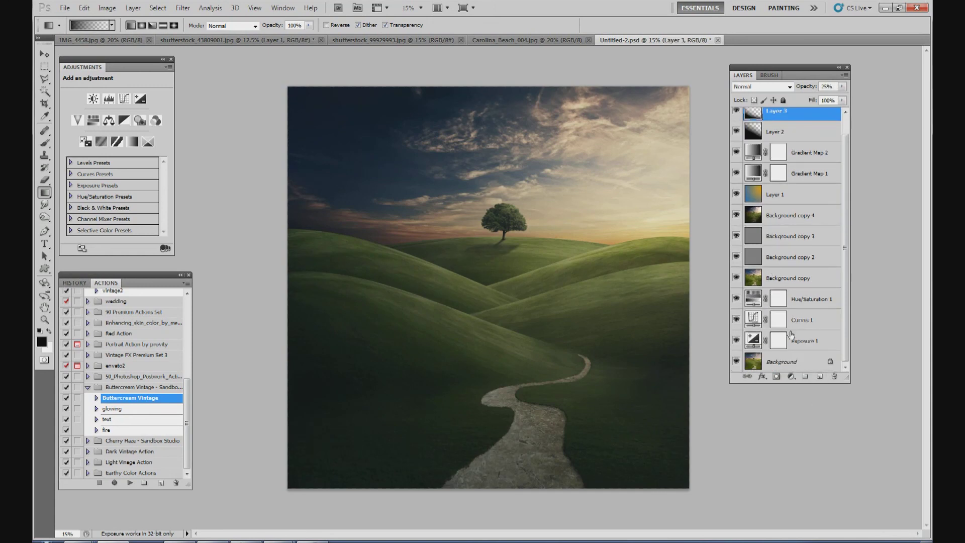
left_click(811, 343, "shift")
scroll(814, 296, "up", 2)
left_click_drag(789, 121, 791, 116)
left_click(748, 114)
Step: Toggle the adjustment group's visibility off and on to compare the landscape before and after grading
left_click(736, 115)
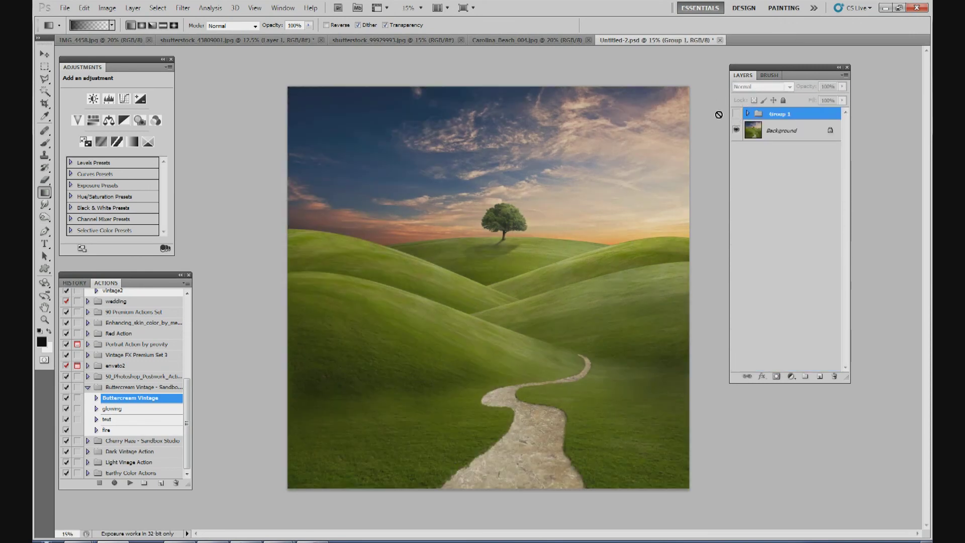
left_click(736, 114)
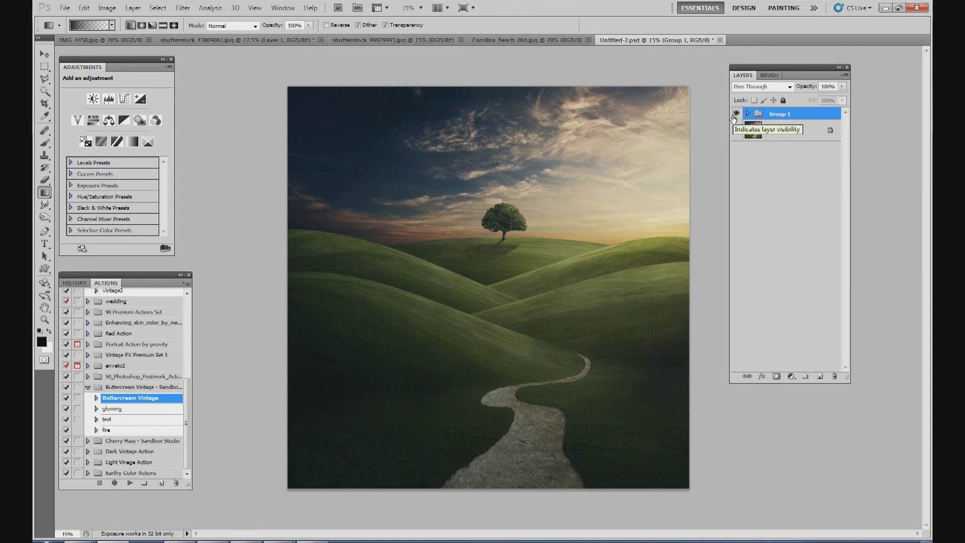
left_click(736, 115)
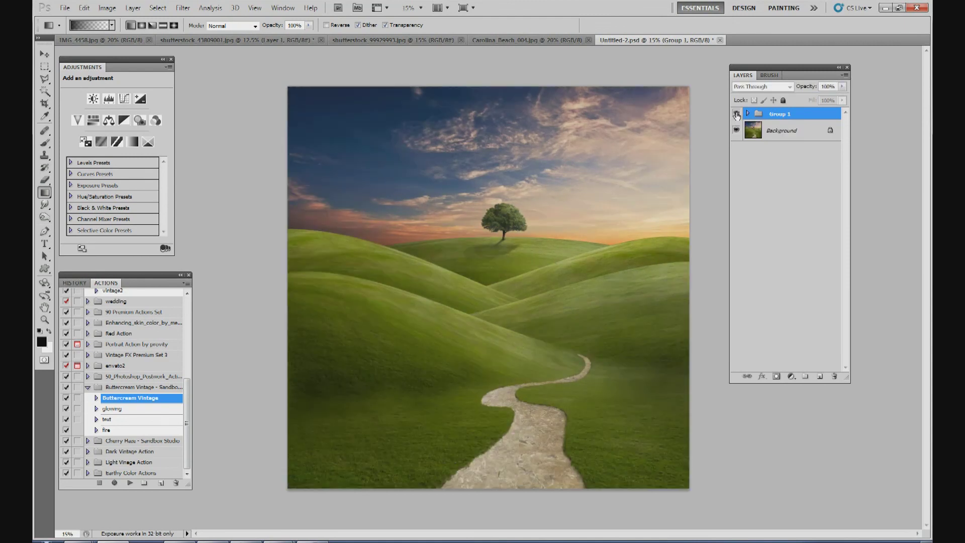
left_click(736, 115)
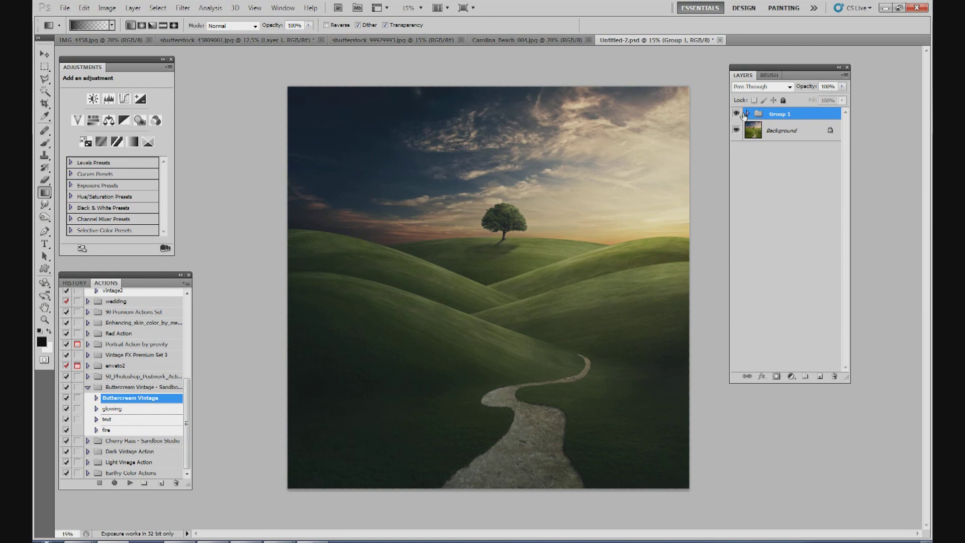